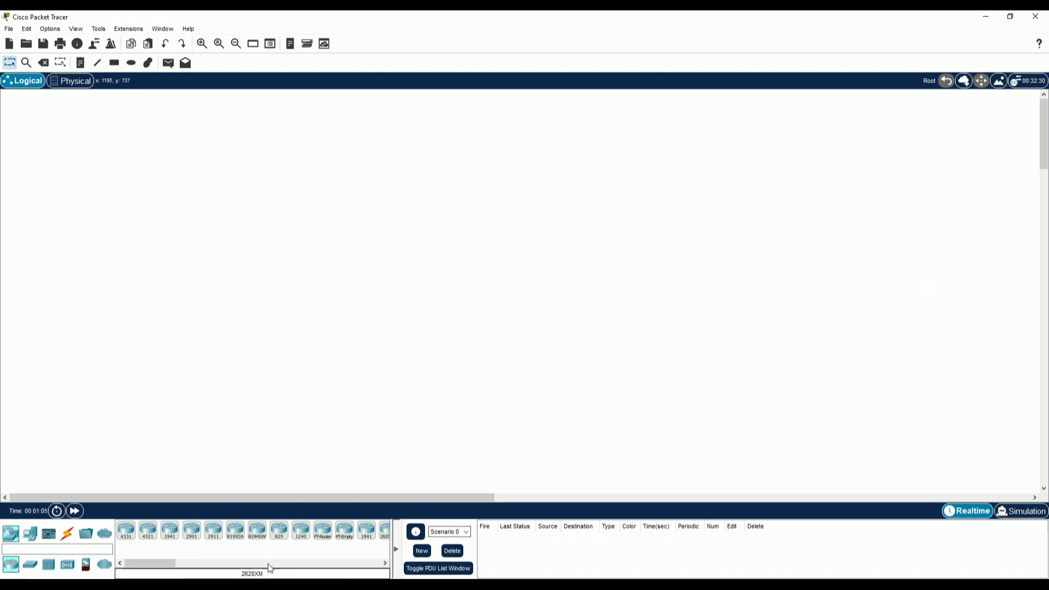
# Step: Check the first task of the assignment in the browser, and place four PCs in a row in the Packet Tracer workspace
pyautogui.hotkey('alt', 'Tab')
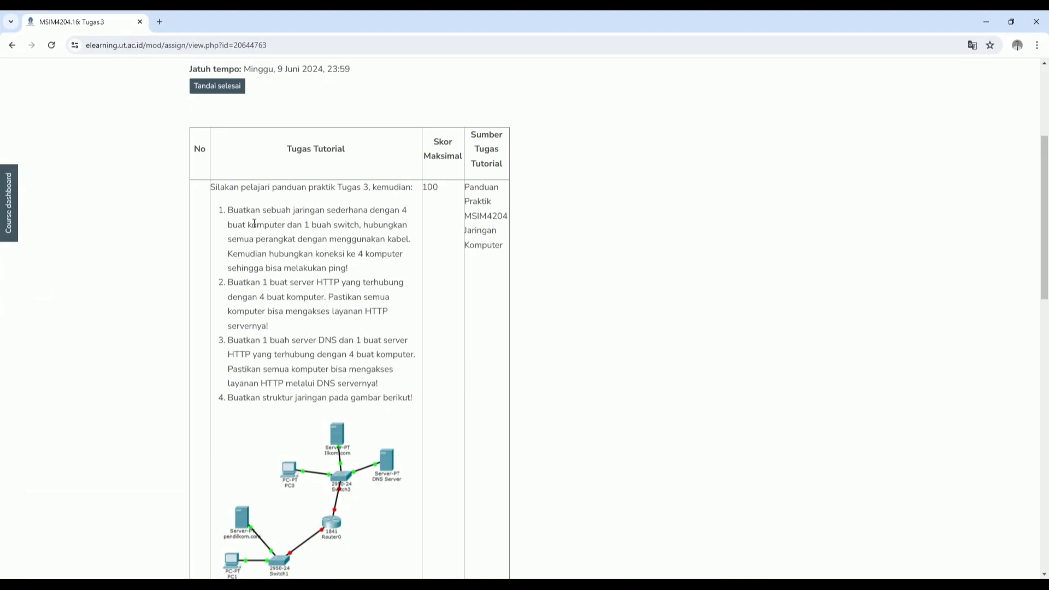
pyautogui.moveTo(230, 212); pyautogui.dragTo(415, 271)
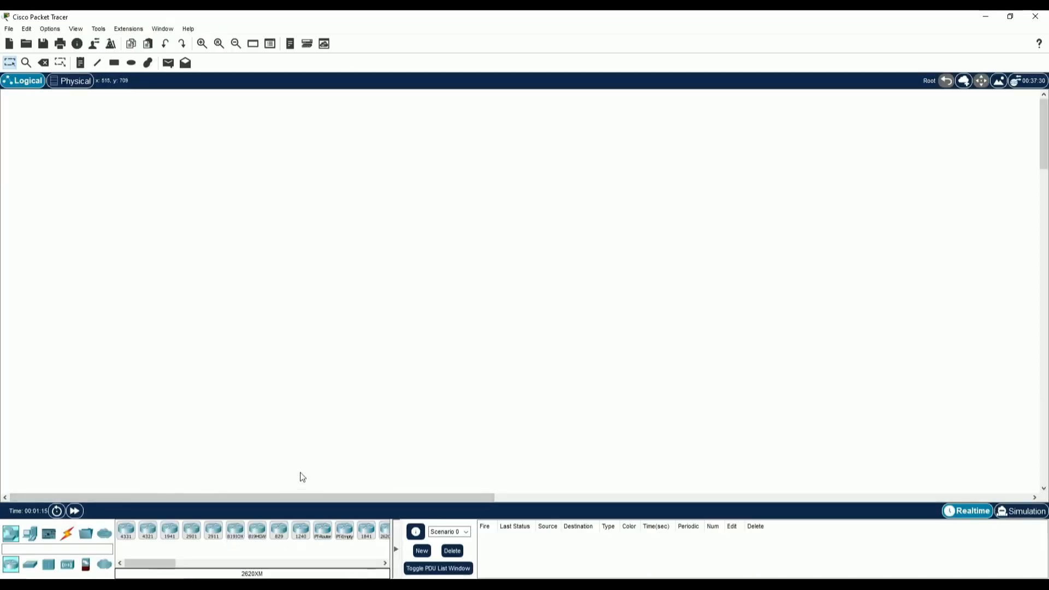
pyautogui.click(30, 533)
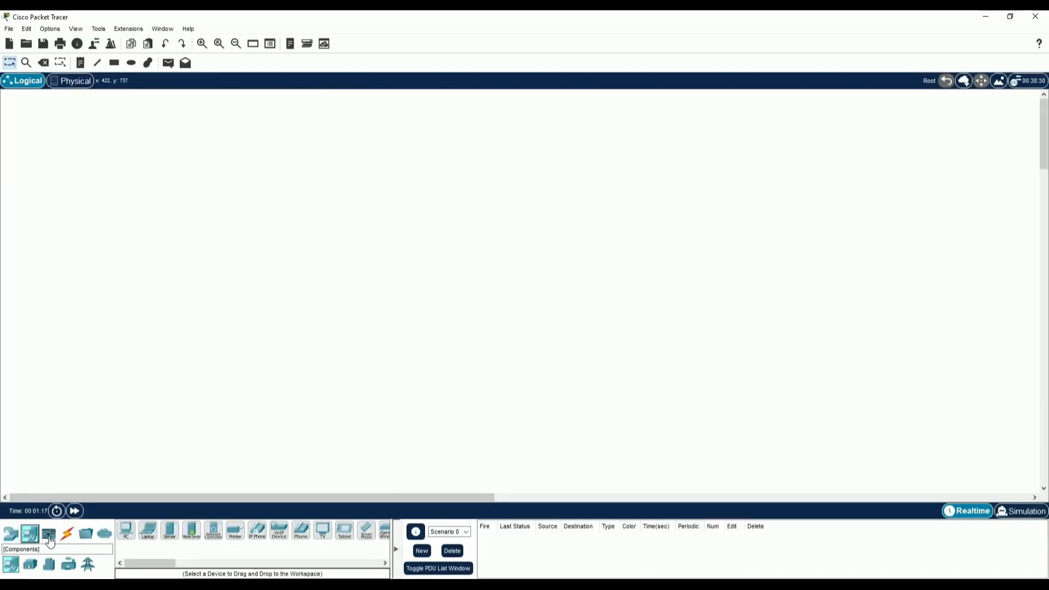
pyautogui.moveTo(126, 530); pyautogui.dragTo(303, 333)
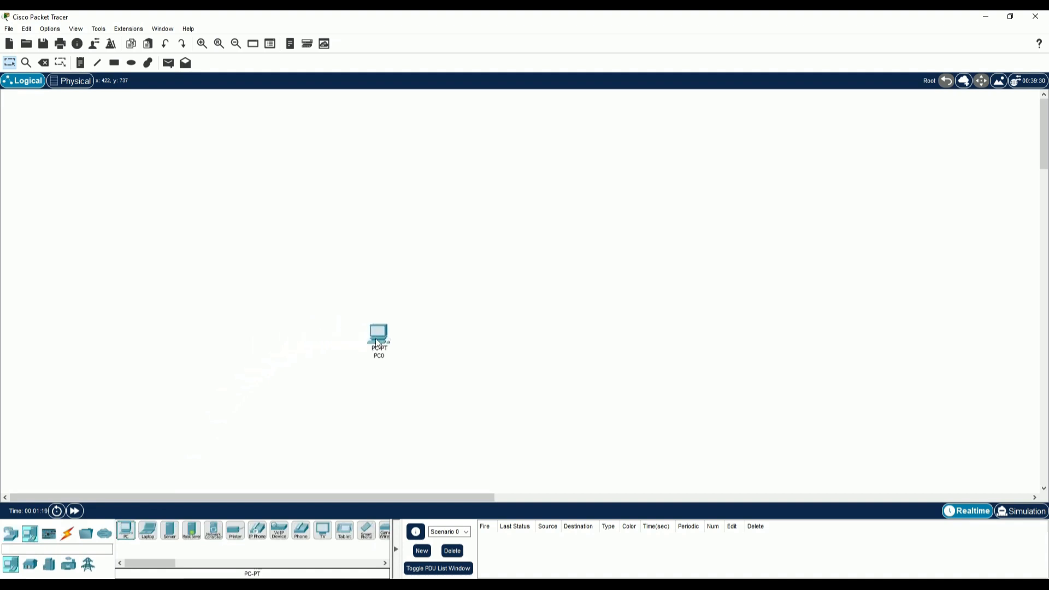
pyautogui.moveTo(126, 529); pyautogui.dragTo(429, 344)
pyautogui.moveTo(126, 530); pyautogui.dragTo(398, 434)
pyautogui.moveTo(486, 345); pyautogui.dragTo(550, 337)
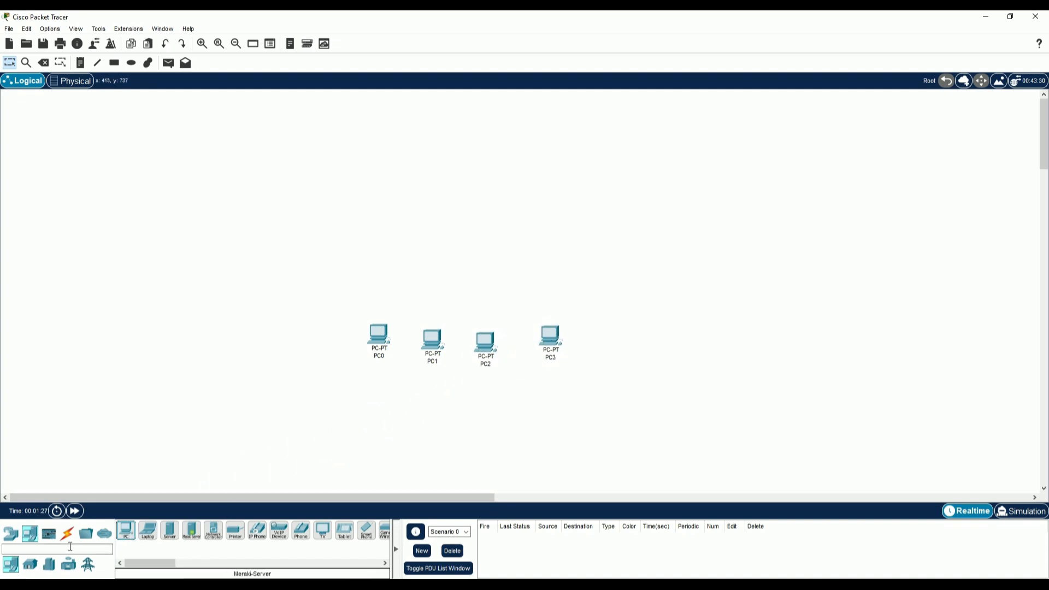
# Step: Place one 2960 switch centrally above the row of four PCs
pyautogui.click(11, 532)
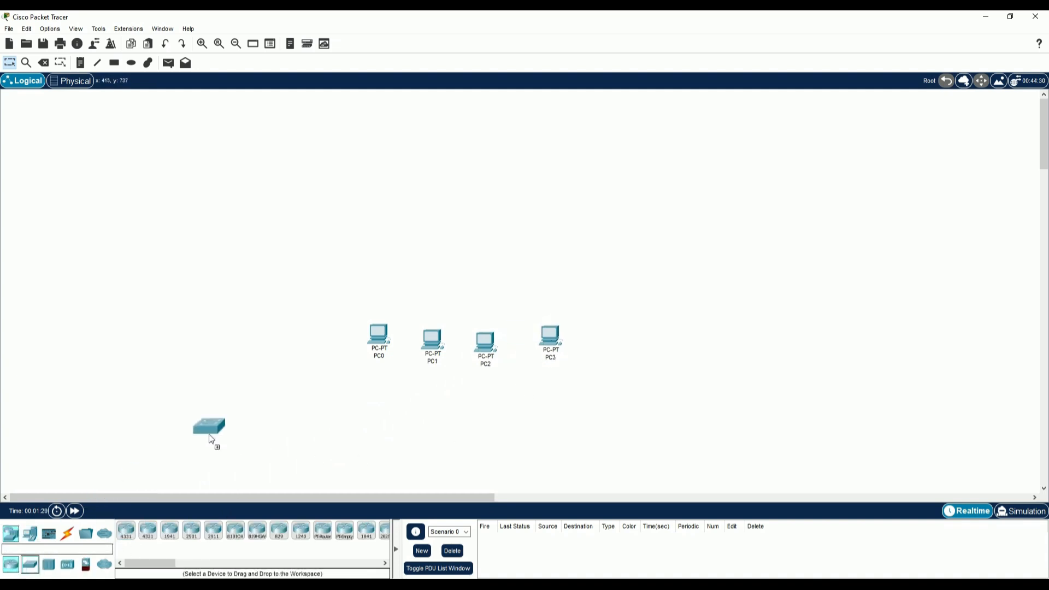
pyautogui.click(33, 567)
pyautogui.moveTo(126, 530); pyautogui.dragTo(461, 268)
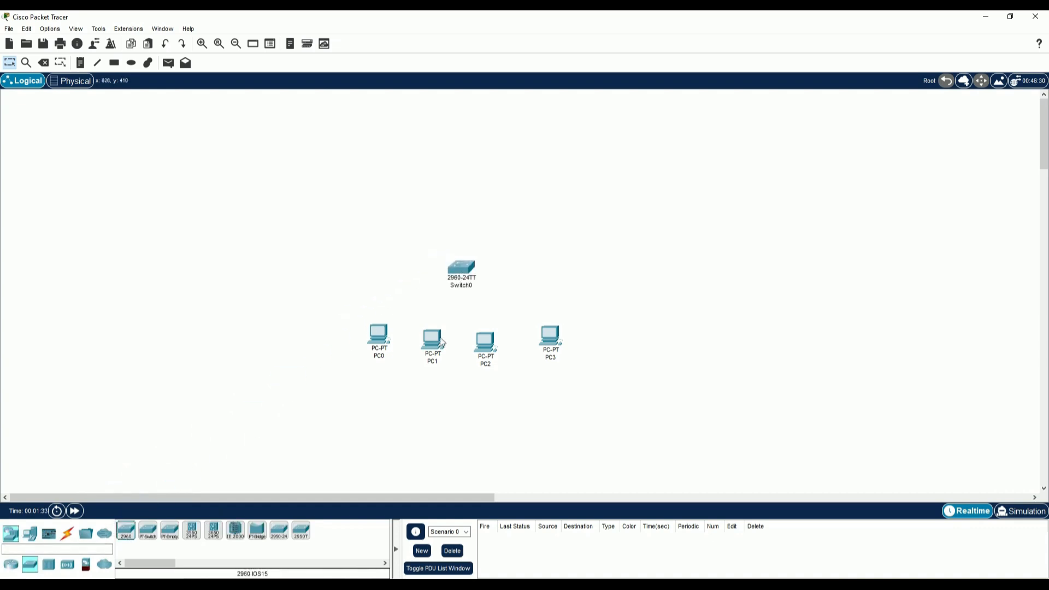
# Step: Connect the switch's FastEthernet0/1 port to PC0's FastEthernet0 port with a copper straight-through cable
pyautogui.click(67, 533)
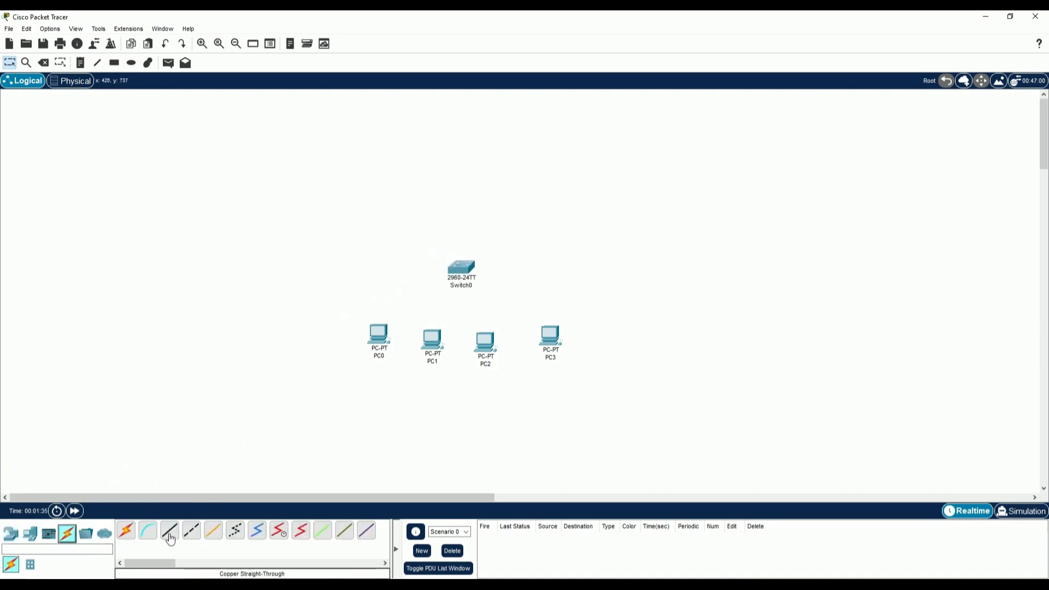
pyautogui.click(169, 532)
pyautogui.click(460, 274)
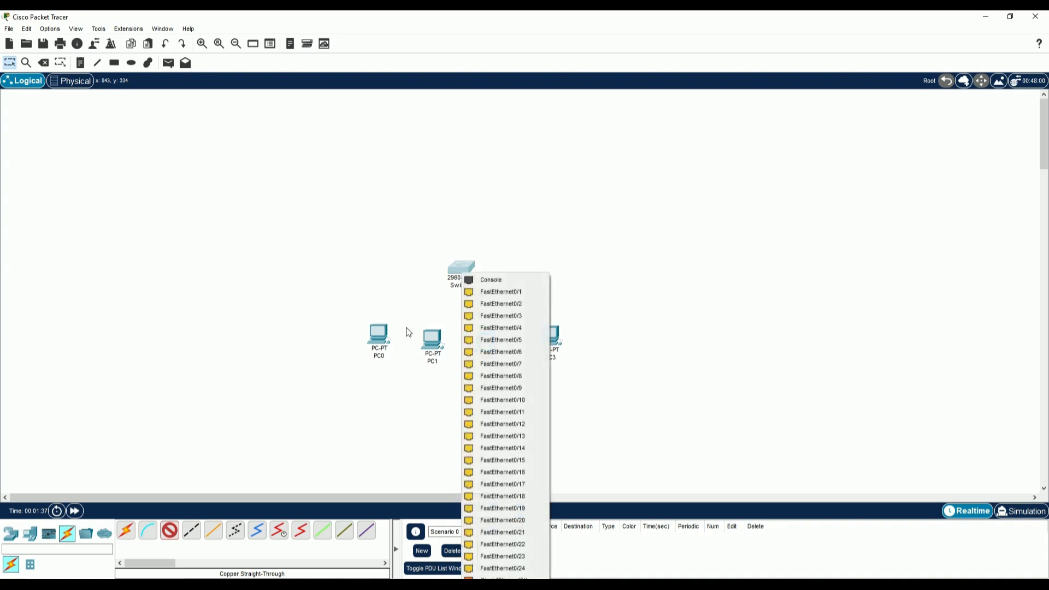
pyautogui.click(487, 294)
pyautogui.click(394, 334)
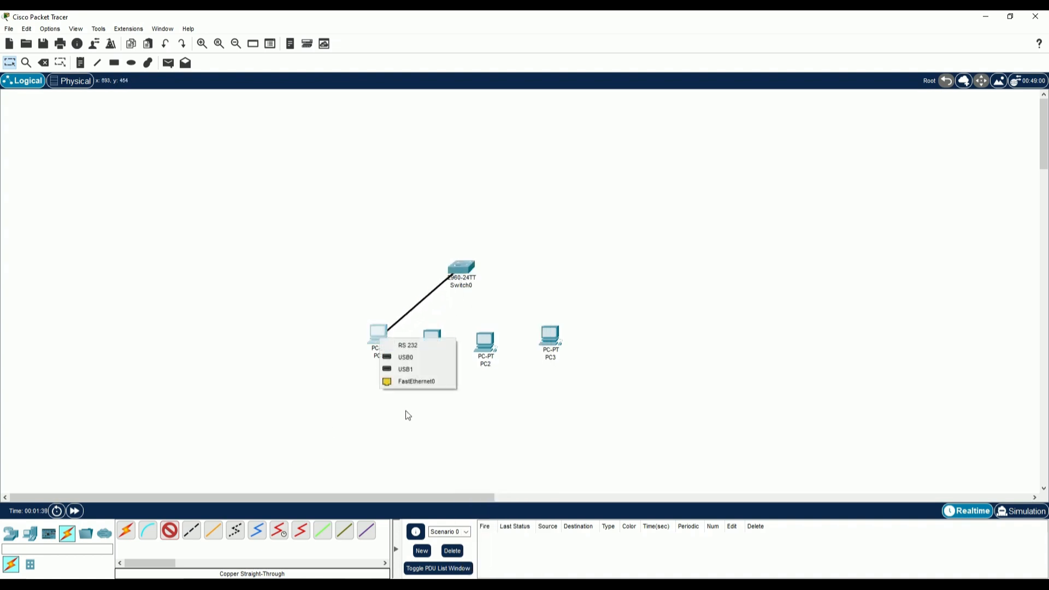
pyautogui.click(416, 381)
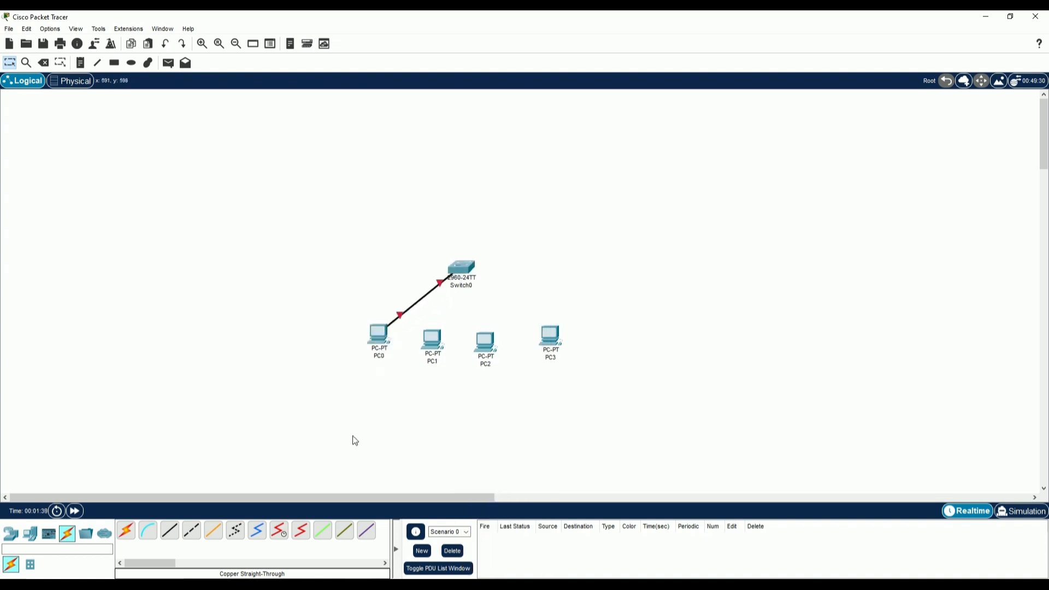
# Step: Connect a free FastEthernet port of the switch to PC1's FastEthernet0 port with a copper straight-through cable
pyautogui.click(461, 269)
pyautogui.click(478, 296)
pyautogui.click(432, 338)
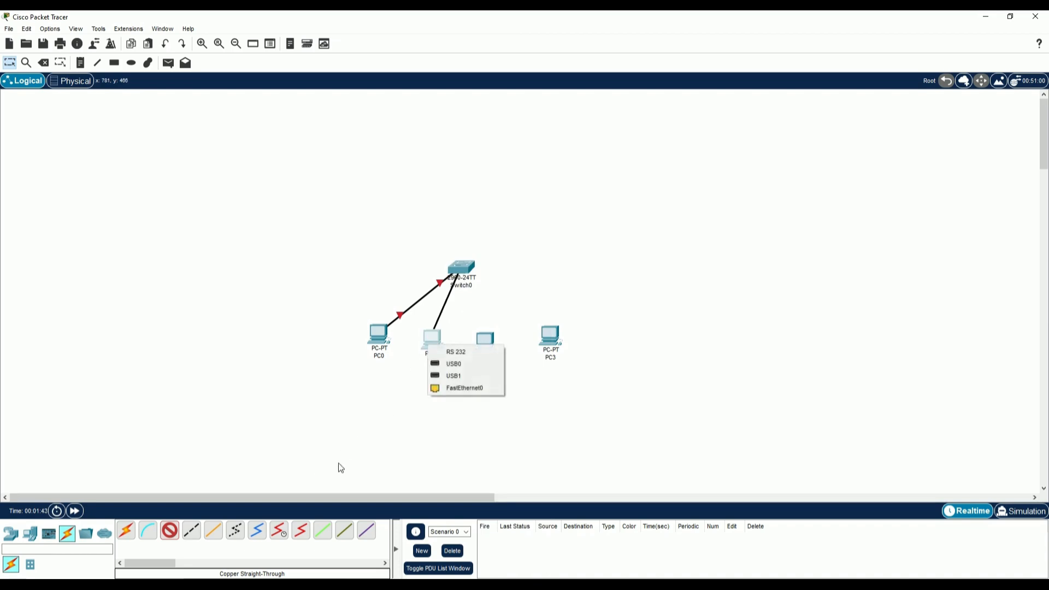
pyautogui.click(454, 387)
# Step: Run a copper straight-through cable from another free switch port to PC2's FastEthernet0 port
pyautogui.click(170, 530)
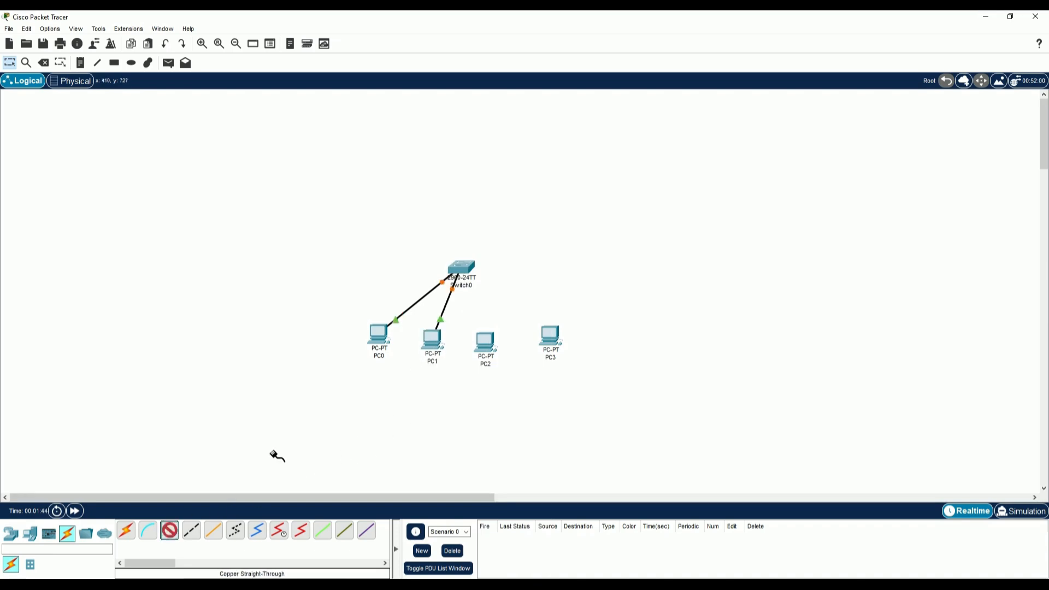
pyautogui.click(463, 268)
pyautogui.click(496, 285)
pyautogui.click(483, 339)
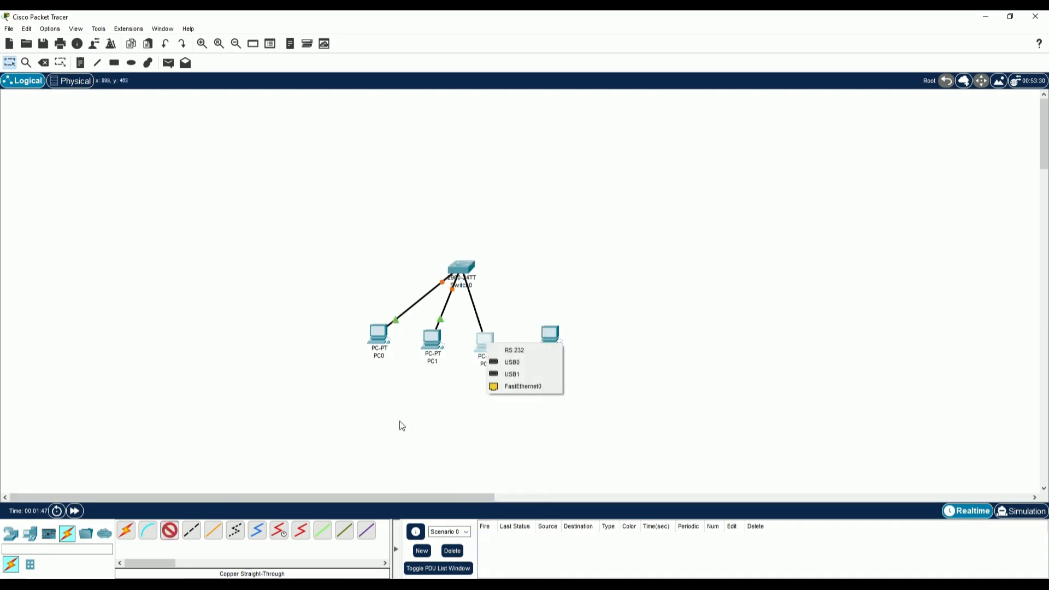
pyautogui.click(516, 386)
# Step: Run a copper straight-through cable from a remaining free switch port to PC3's FastEthernet0 port
pyautogui.click(170, 530)
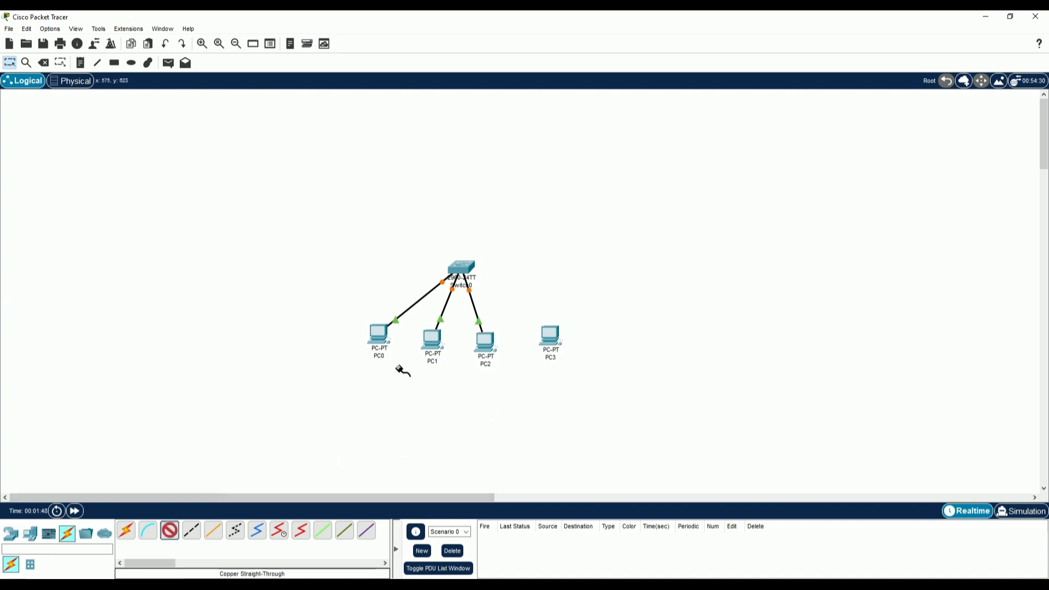
pyautogui.click(465, 267)
pyautogui.click(503, 284)
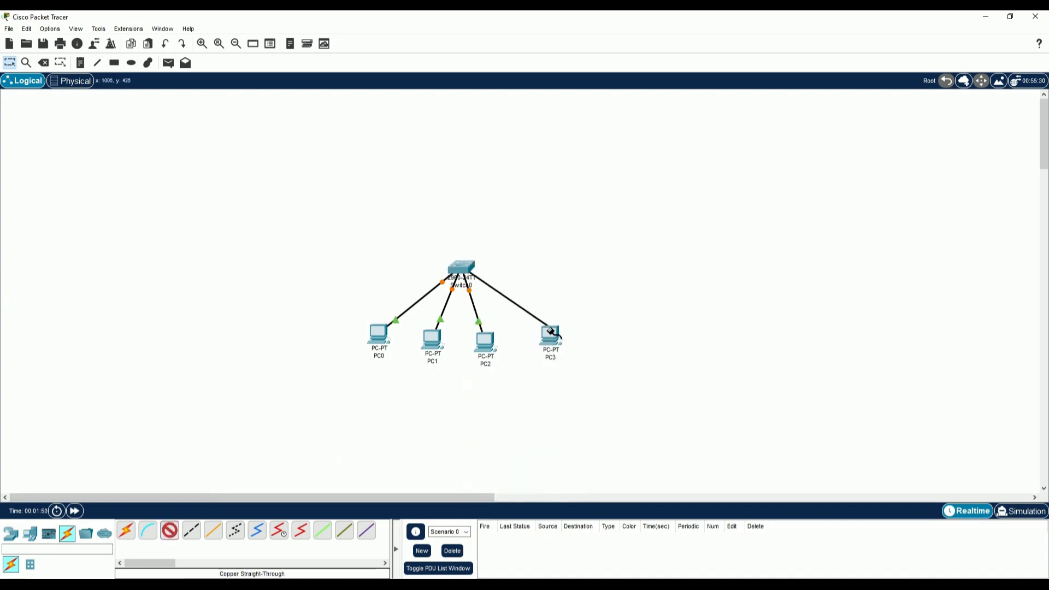
pyautogui.click(551, 335)
pyautogui.click(582, 379)
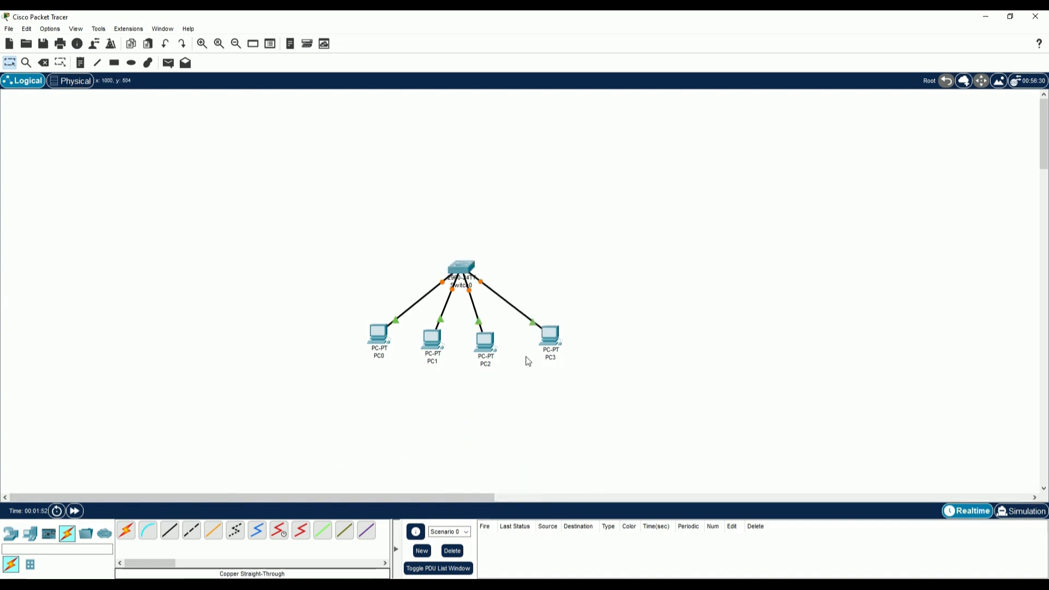
# Step: Give PC0 the static IPv4 address 192.168.1.1 with subnet mask 255.255.255.0
pyautogui.click(379, 330)
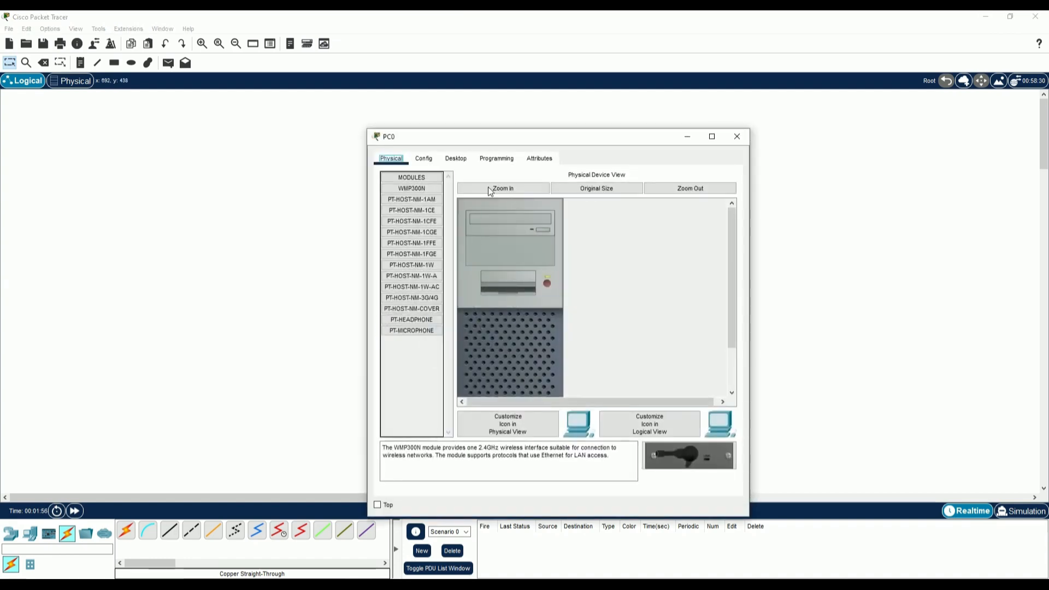
pyautogui.click(443, 159)
pyautogui.click(418, 186)
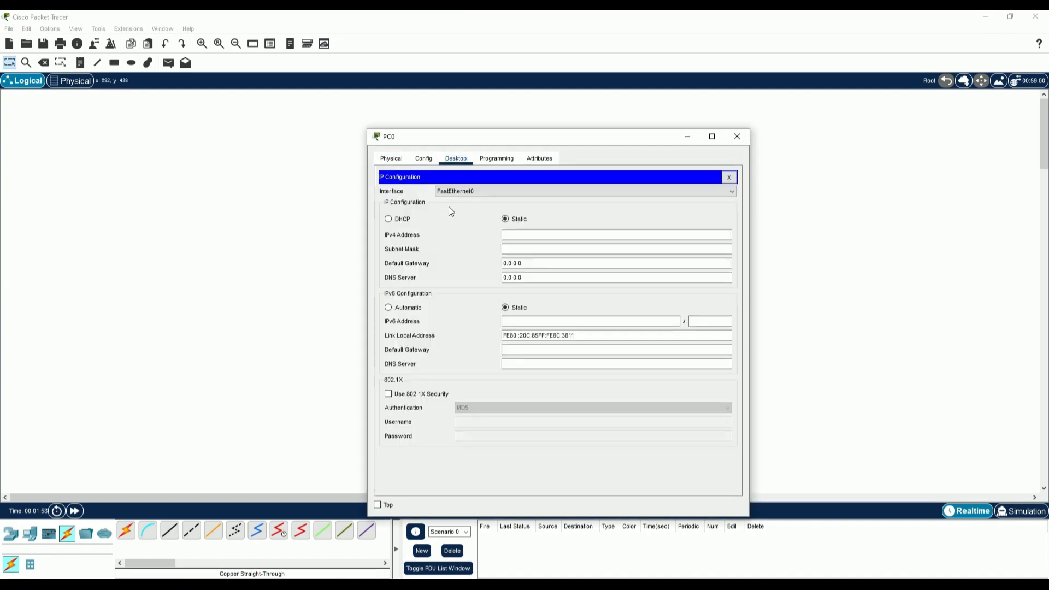
pyautogui.click(512, 235)
pyautogui.write('1')
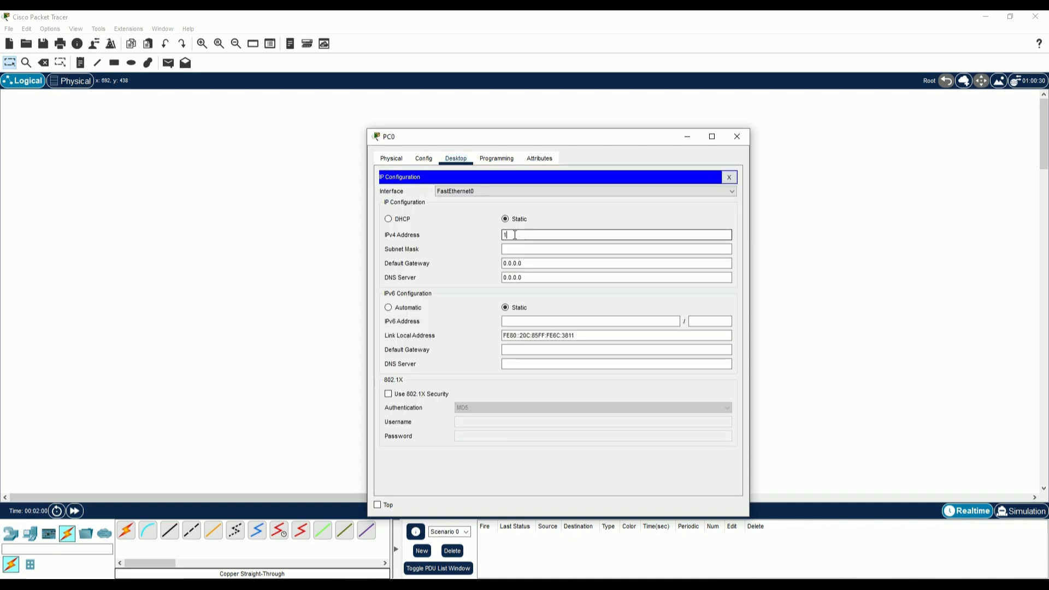
pyautogui.write('92.168.1.1')
pyautogui.moveTo(538, 235); pyautogui.dragTo(487, 244)
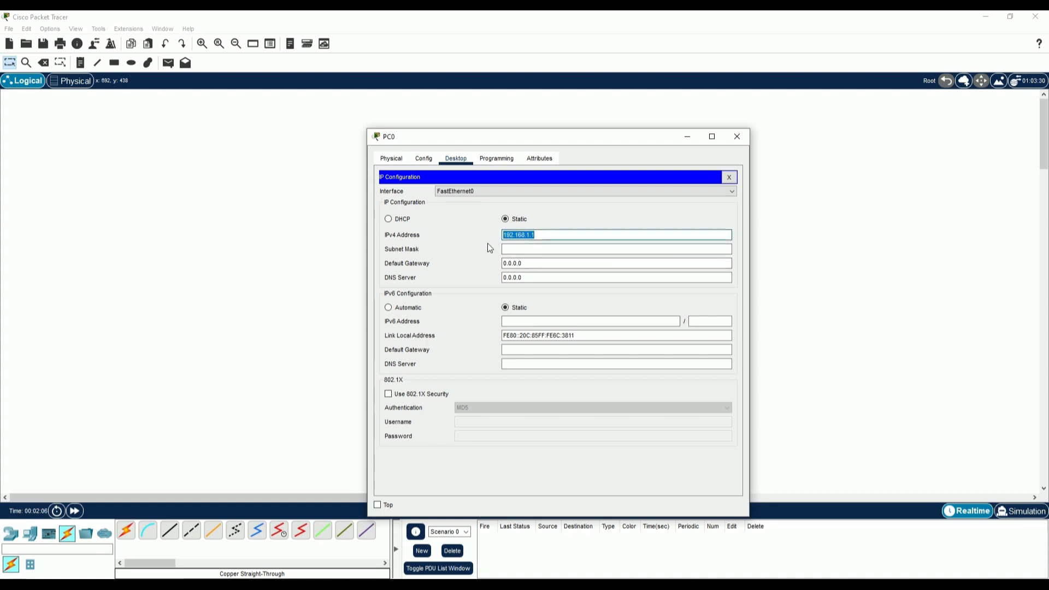
pyautogui.click(573, 234)
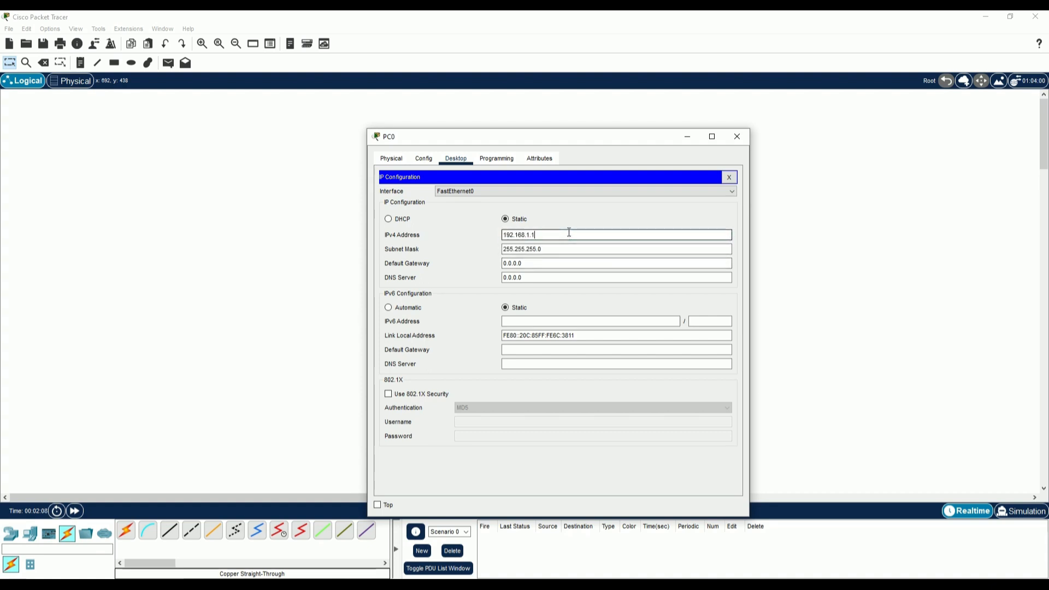
pyautogui.click(737, 136)
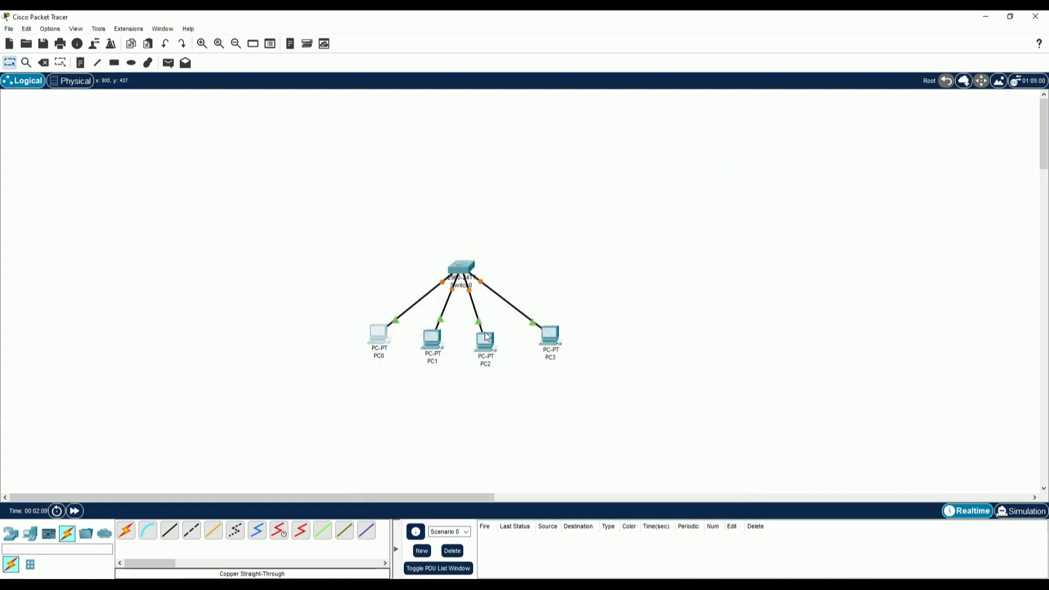
# Step: Give PC1 the static IPv4 address 192.168.1.2 with subnet mask 255.255.255.0
pyautogui.click(438, 342)
pyautogui.click(455, 158)
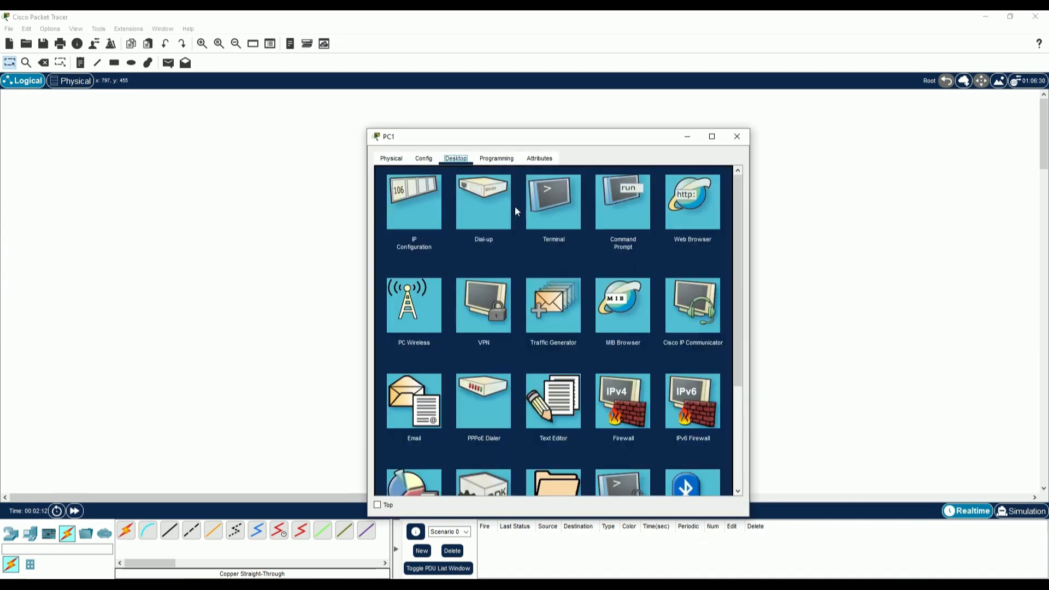
pyautogui.click(422, 215)
pyautogui.click(574, 235)
pyautogui.write('192.168.1.1')
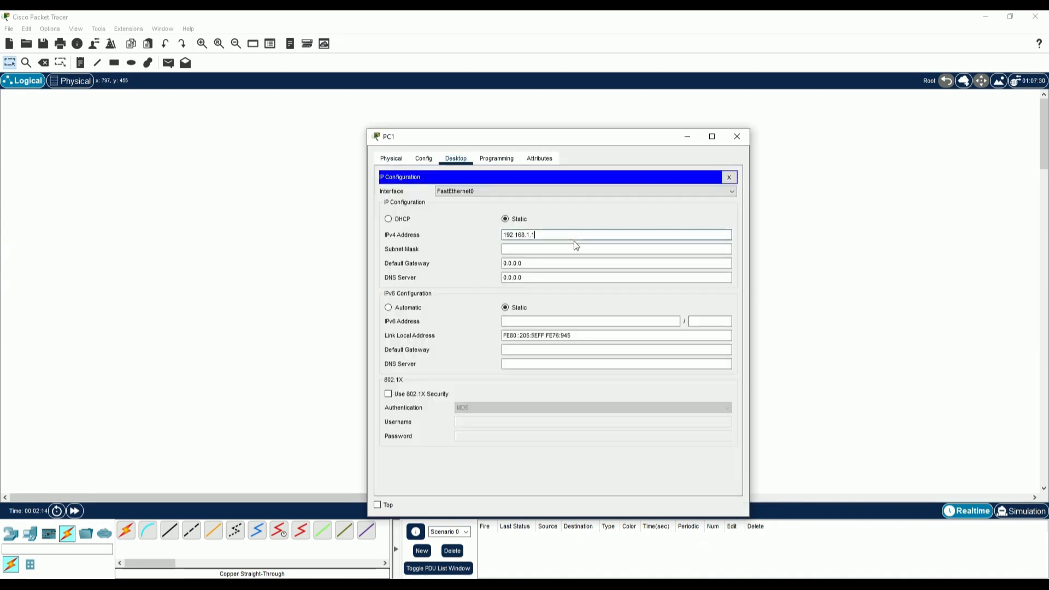
pyautogui.click(575, 246)
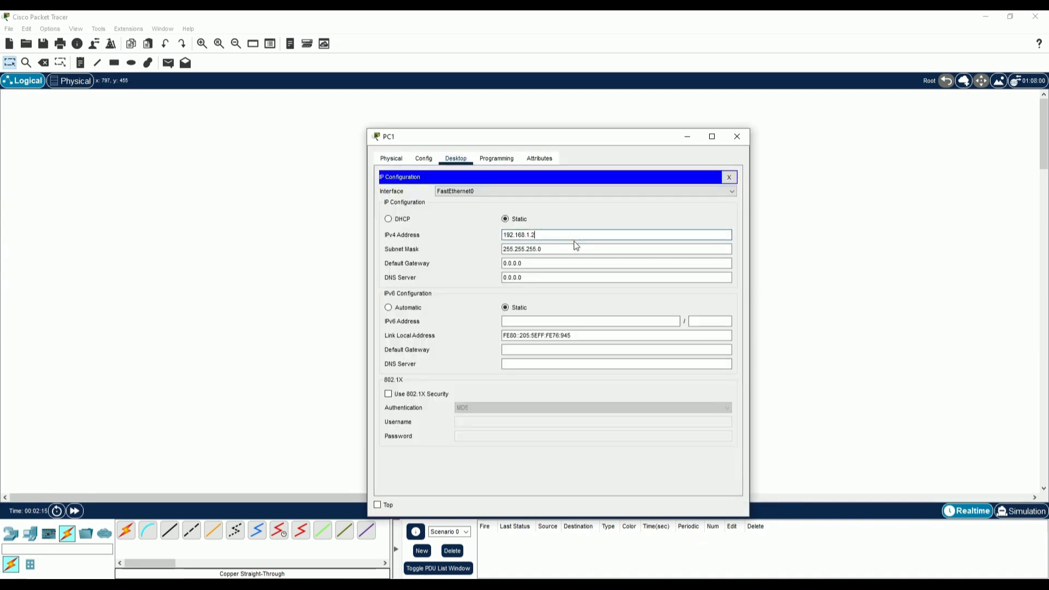
pyautogui.click(737, 136)
# Step: Give PC2 the static IPv4 address 192.168.1.3 with subnet mask 255.255.255.0
pyautogui.click(487, 334)
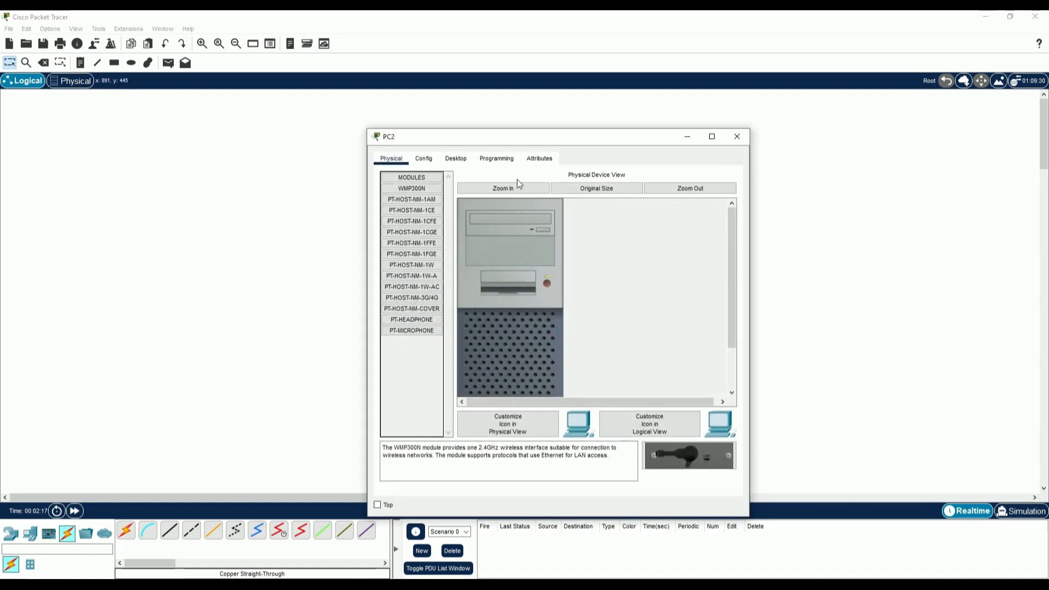
pyautogui.click(455, 159)
pyautogui.click(434, 189)
pyautogui.click(579, 234)
pyautogui.write('192.168.1.1')
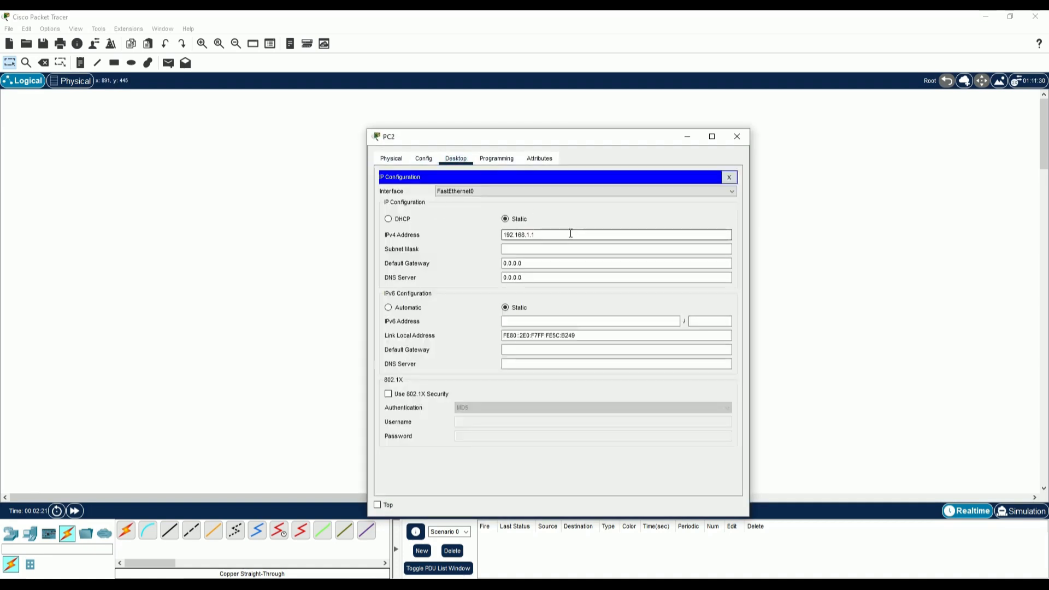
pyautogui.press('Tab')
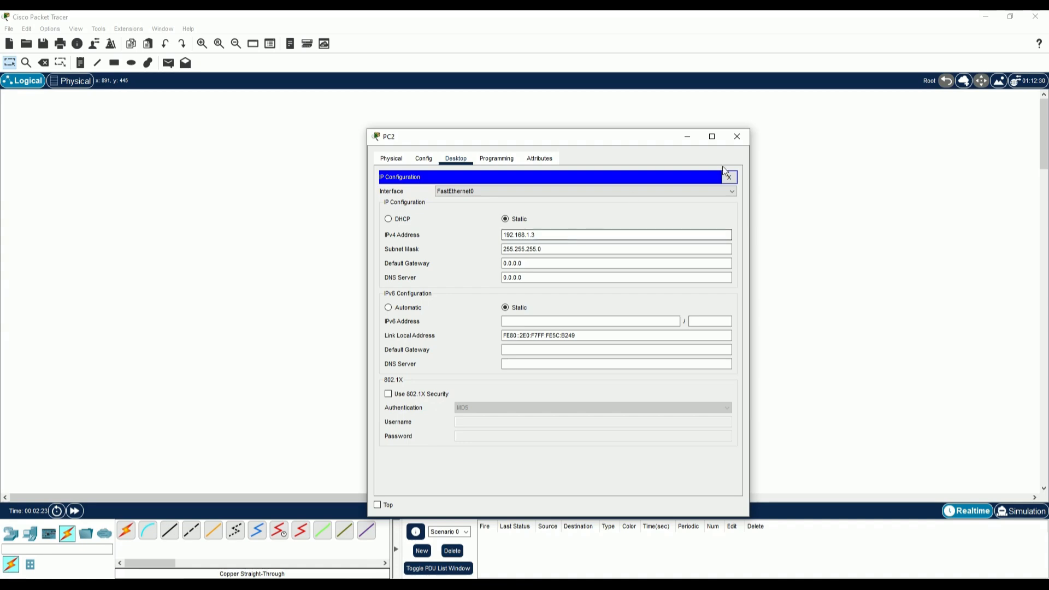
pyautogui.click(735, 141)
# Step: Give PC3 its own static IPv4 address on the 192.168.1.x network with the default subnet mask
pyautogui.click(551, 336)
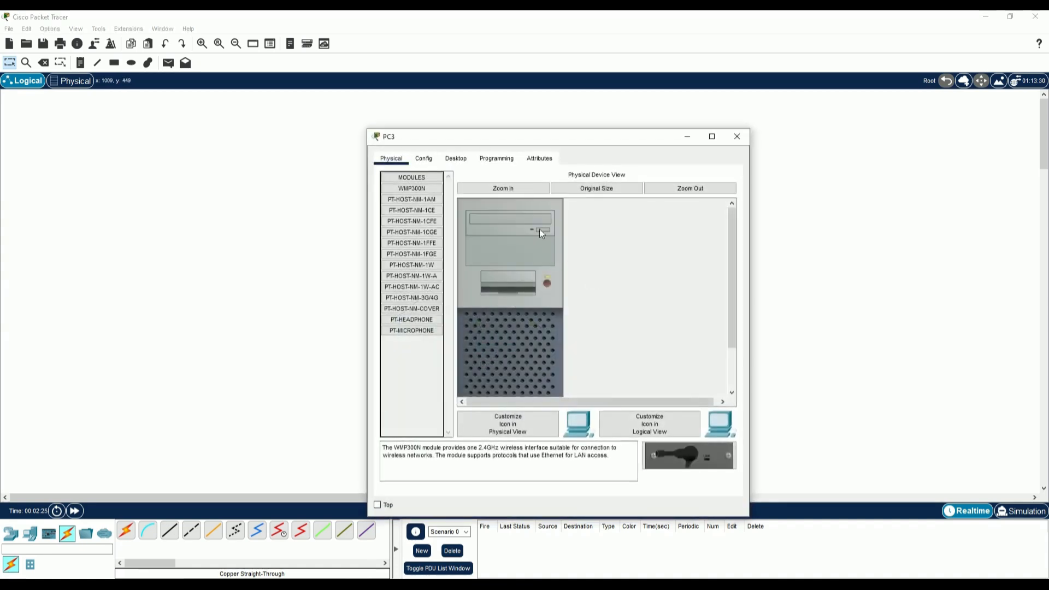
pyautogui.click(455, 158)
pyautogui.click(424, 211)
pyautogui.click(580, 236)
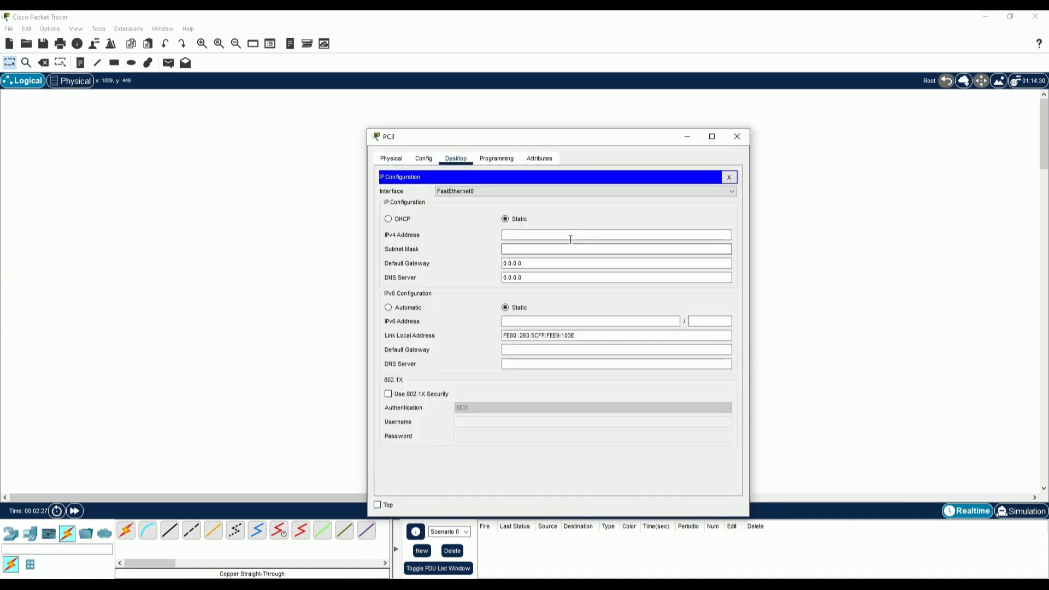
pyautogui.write('192.168.1.1')
pyautogui.click(592, 246)
pyautogui.click(737, 136)
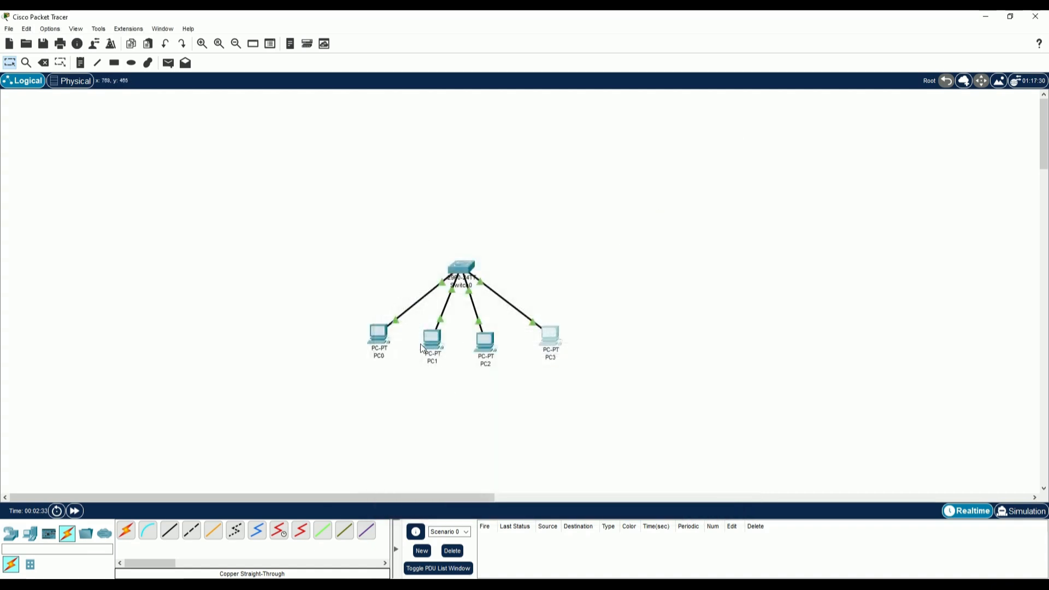
# Step: Ping 192.168.1.2 from PC0's command prompt
pyautogui.click(382, 333)
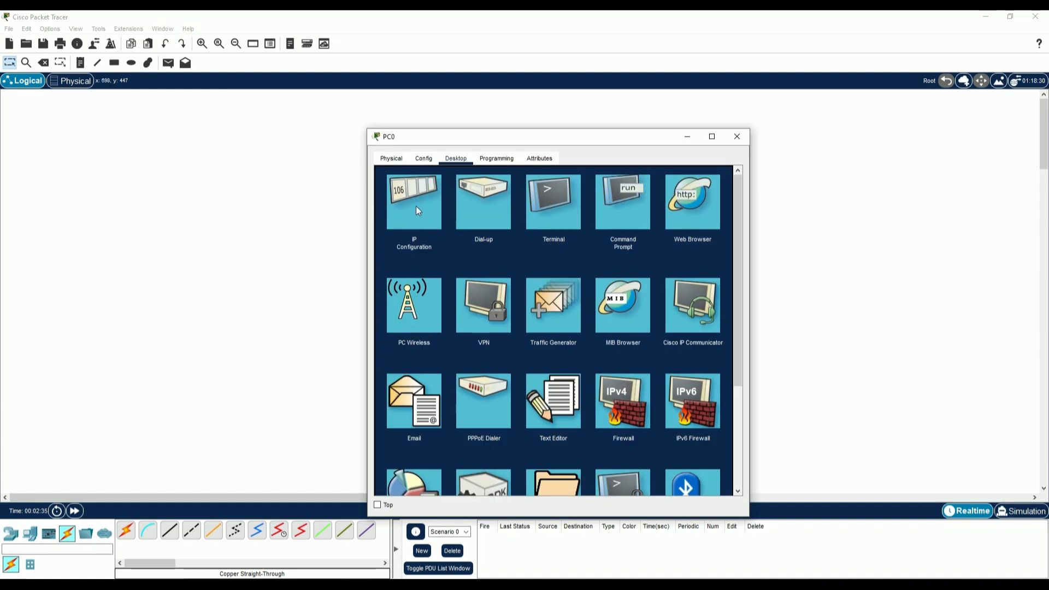
pyautogui.click(608, 203)
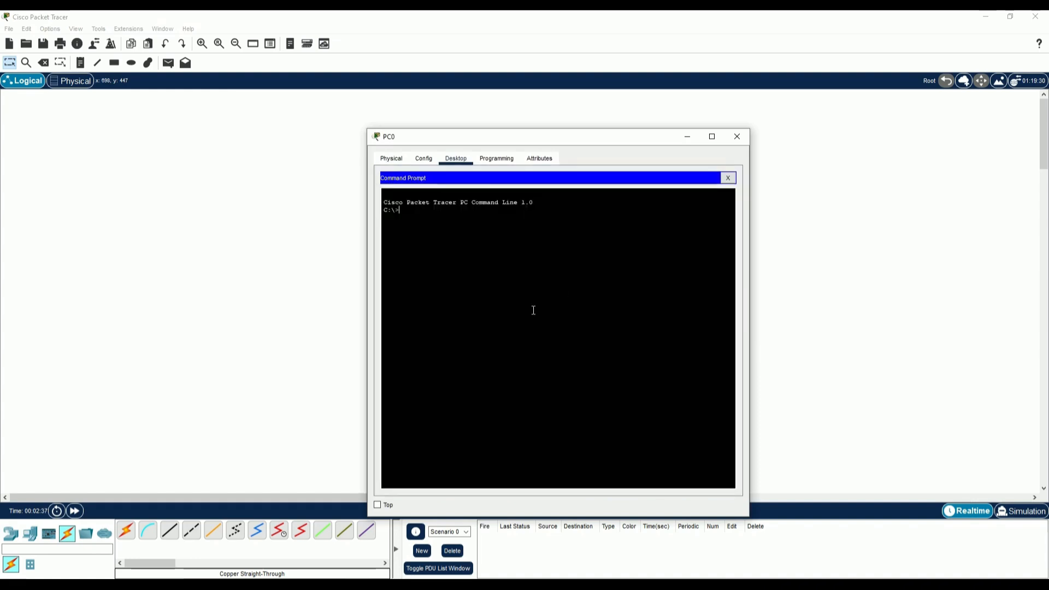
pyautogui.write('ping 192.168.1.2')
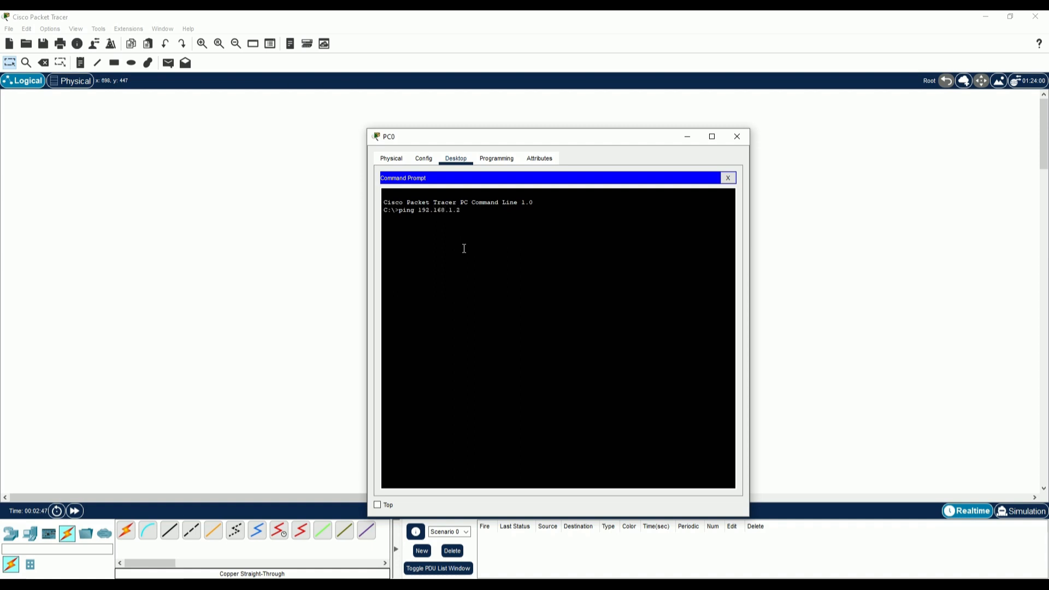
pyautogui.press('Return')
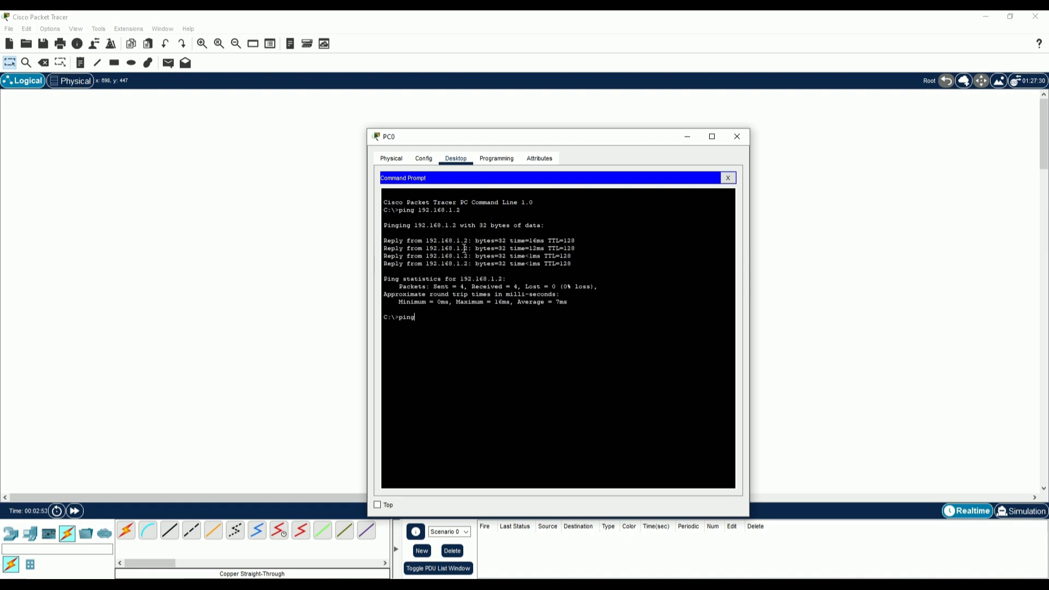
# Step: Ping 192.168.1.3 from PC0's command prompt
pyautogui.write('2.1')
pyautogui.write('68.1.3')
pyautogui.press('Return')
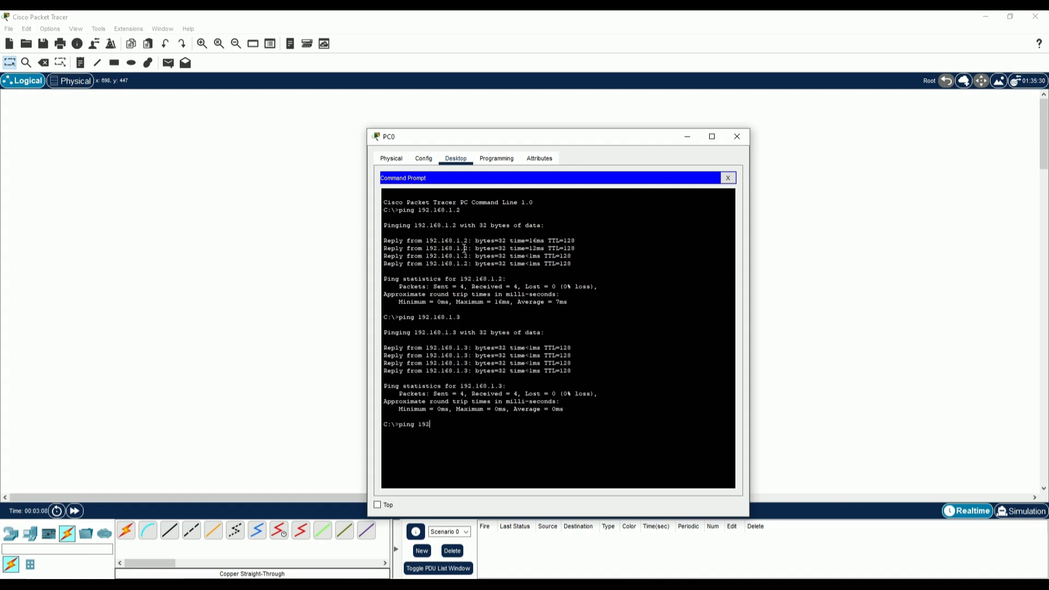
# Step: Ping 192.168.1.4 from PC0's command prompt, and close the PC0 window
pyautogui.write('68')
pyautogui.write('.1.4')
pyautogui.press('Return')
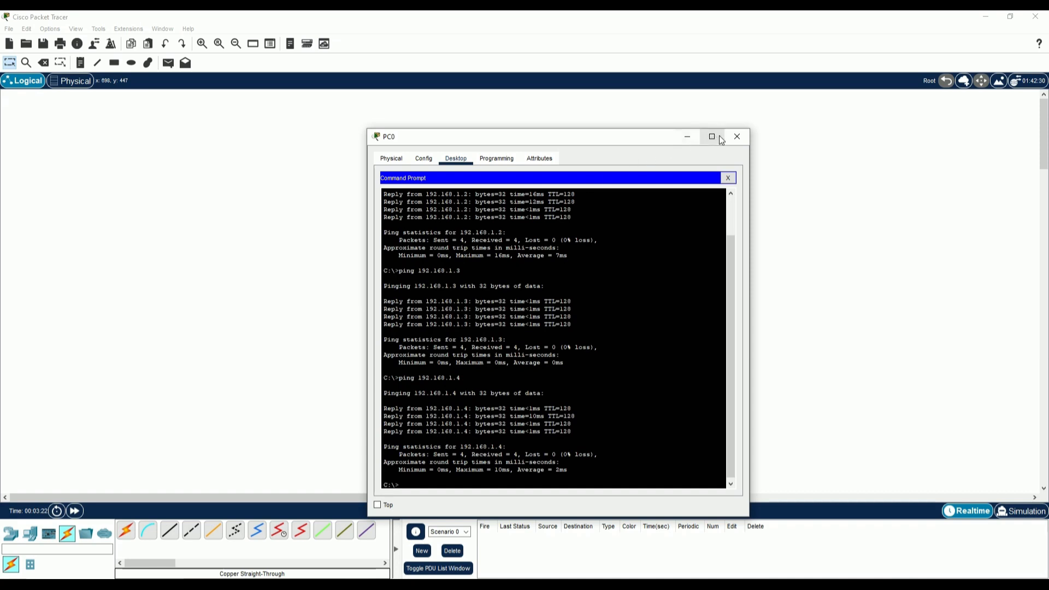
pyautogui.click(737, 136)
# Step: Switch to the assignment page in the browser, read the second task about the HTTP server, and return to Packet Tracer
pyautogui.moveTo(457, 493); pyautogui.dragTo(605, 490)
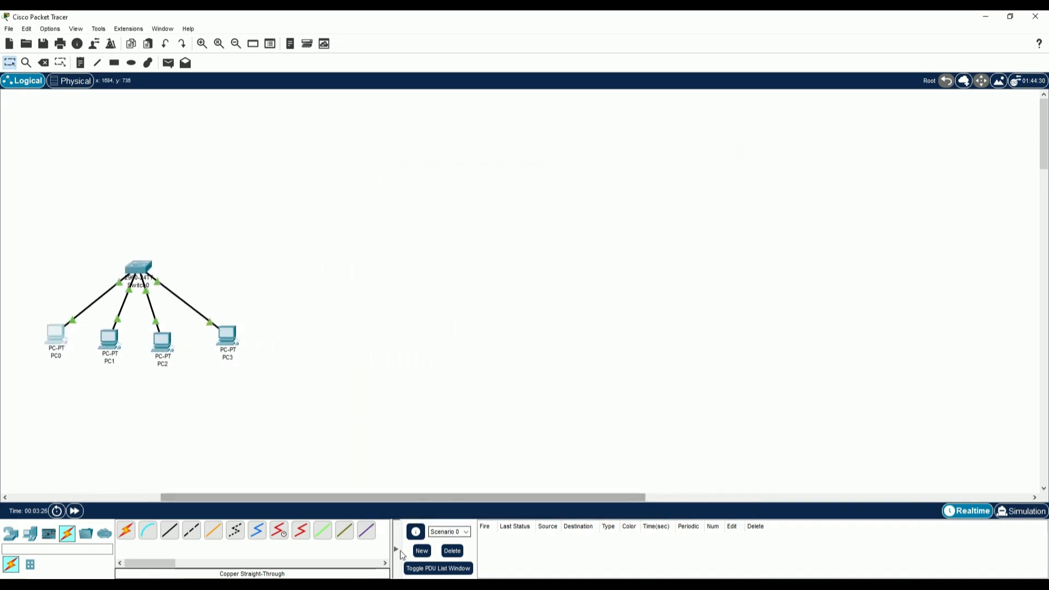
pyautogui.click(338, 584)
pyautogui.tripleClick(252, 299)
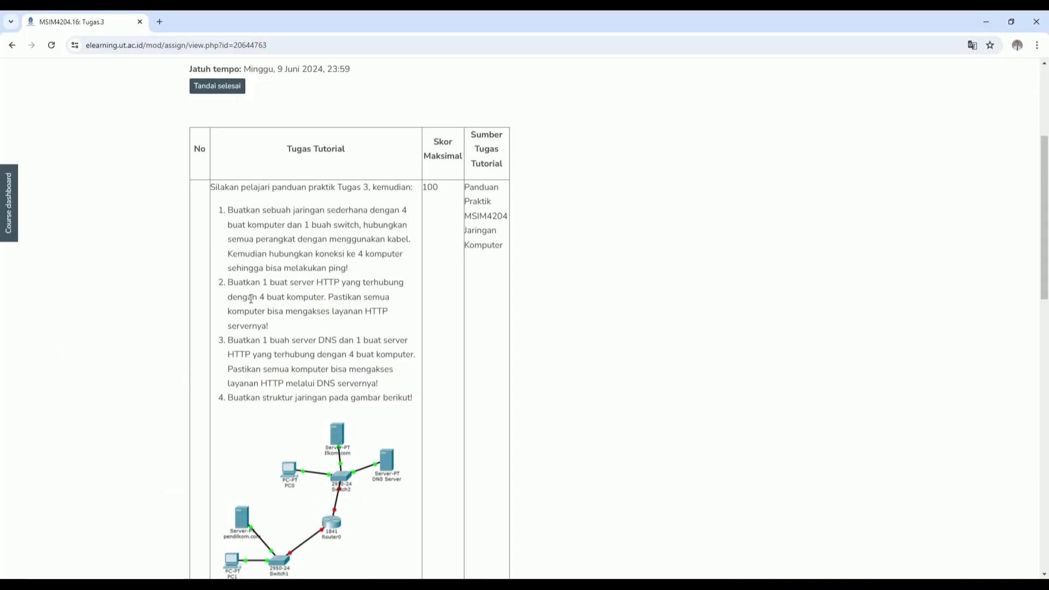
pyautogui.click(359, 584)
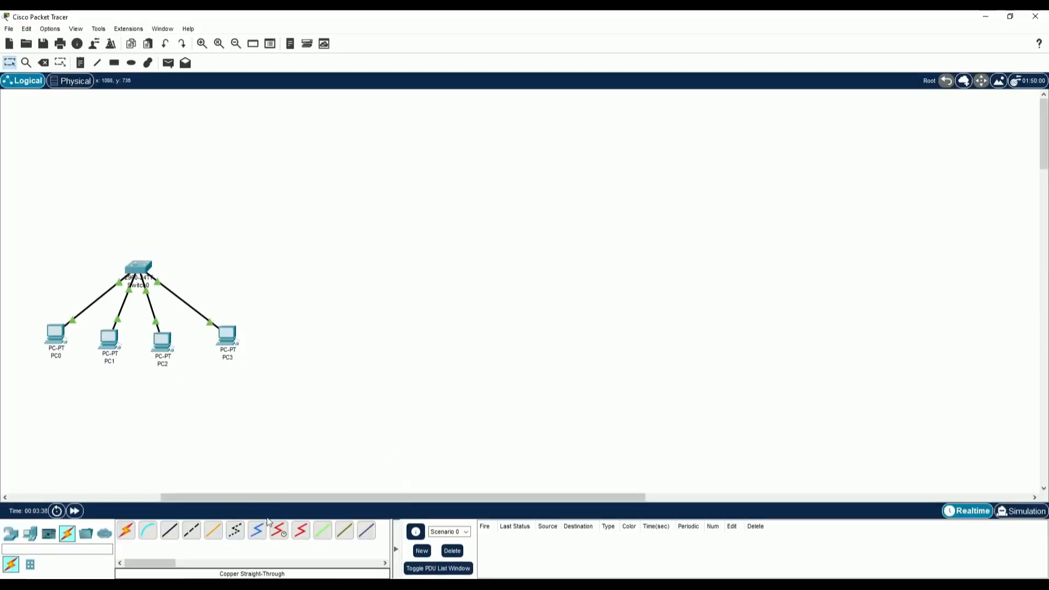
# Step: Add a second 2960 switch in the empty workspace beside the existing four-PC network
pyautogui.click(11, 533)
pyautogui.click(30, 564)
pyautogui.moveTo(126, 530); pyautogui.dragTo(445, 305)
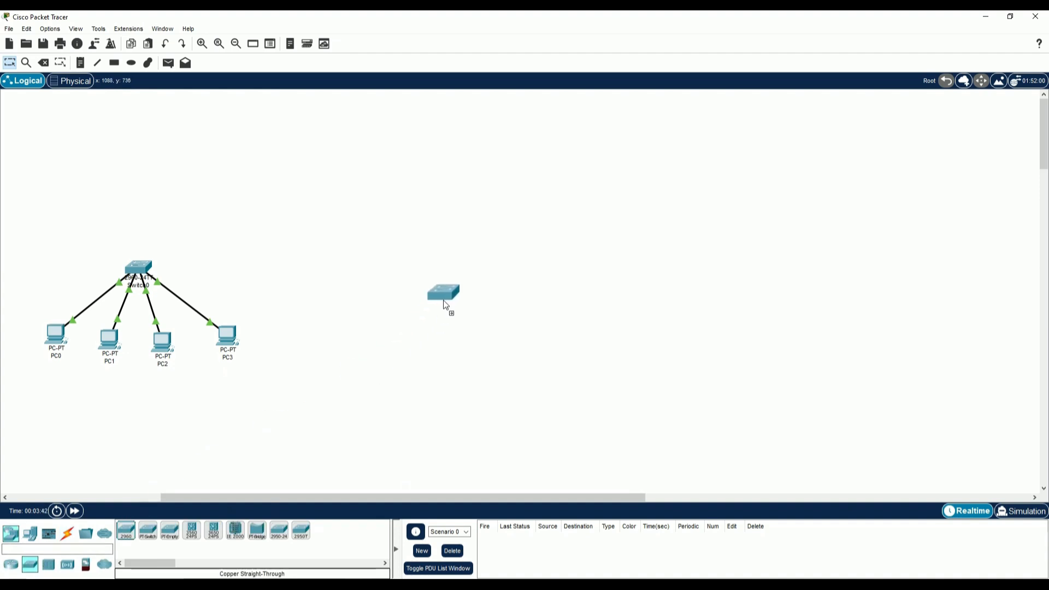
pyautogui.moveTo(496, 276); pyautogui.dragTo(499, 277)
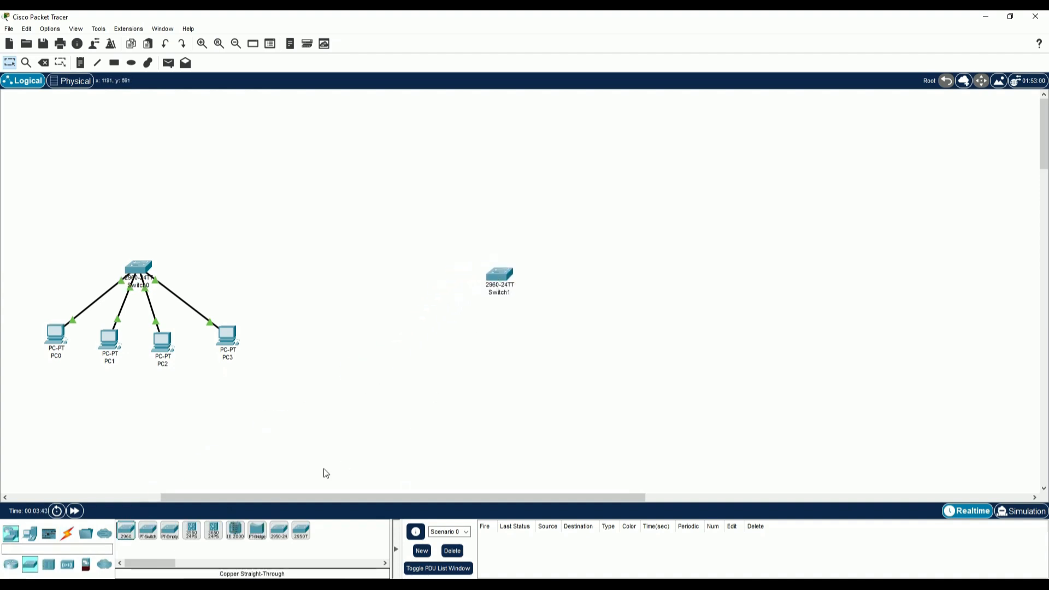
# Step: Add a Server-PT device above and slightly to the left of Switch1
pyautogui.click(30, 533)
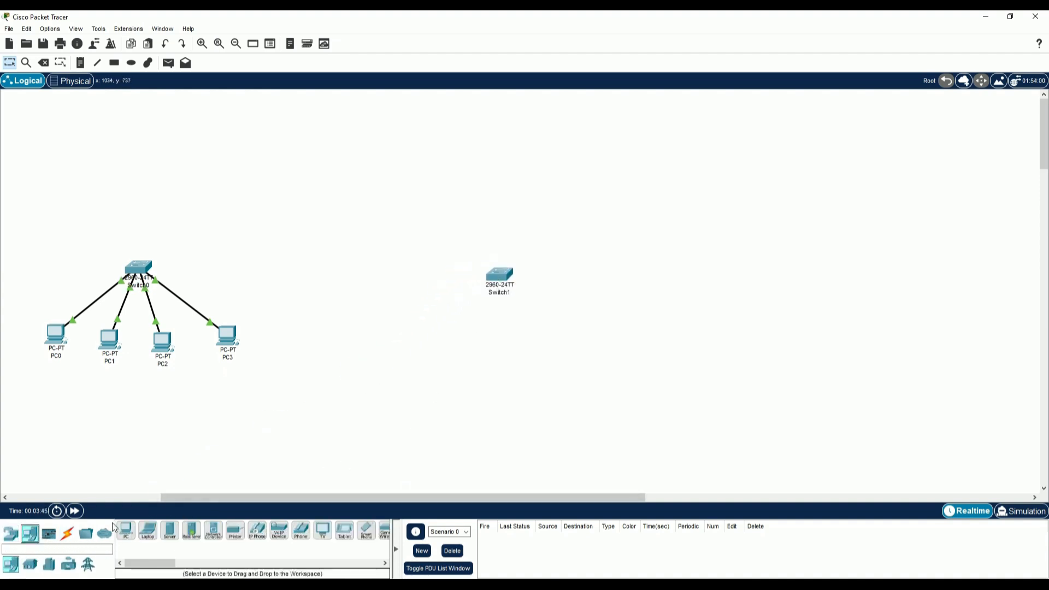
pyautogui.click(171, 530)
pyautogui.moveTo(171, 535); pyautogui.dragTo(441, 228)
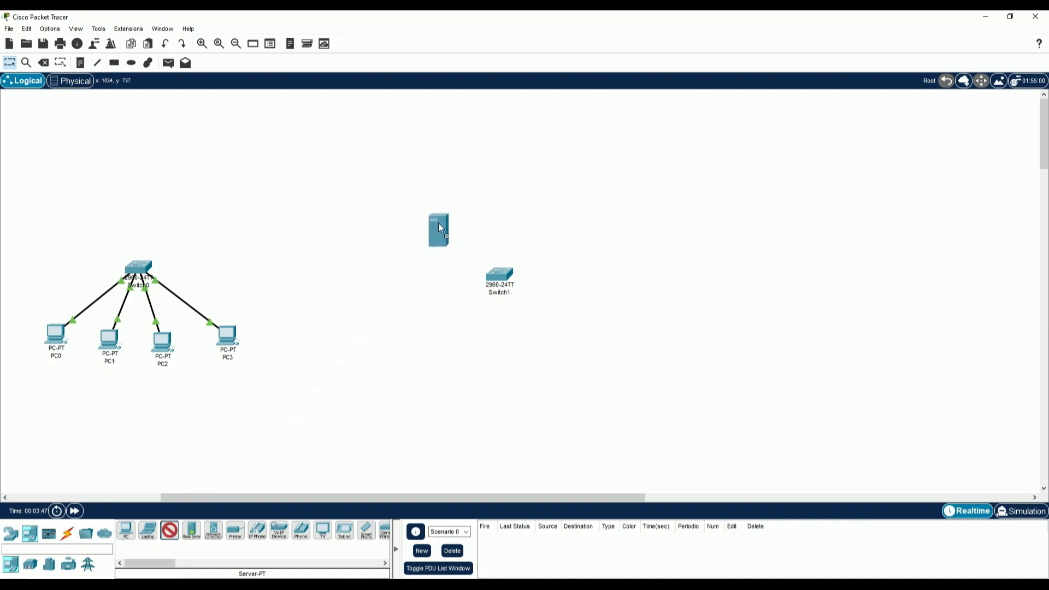
pyautogui.click(443, 217)
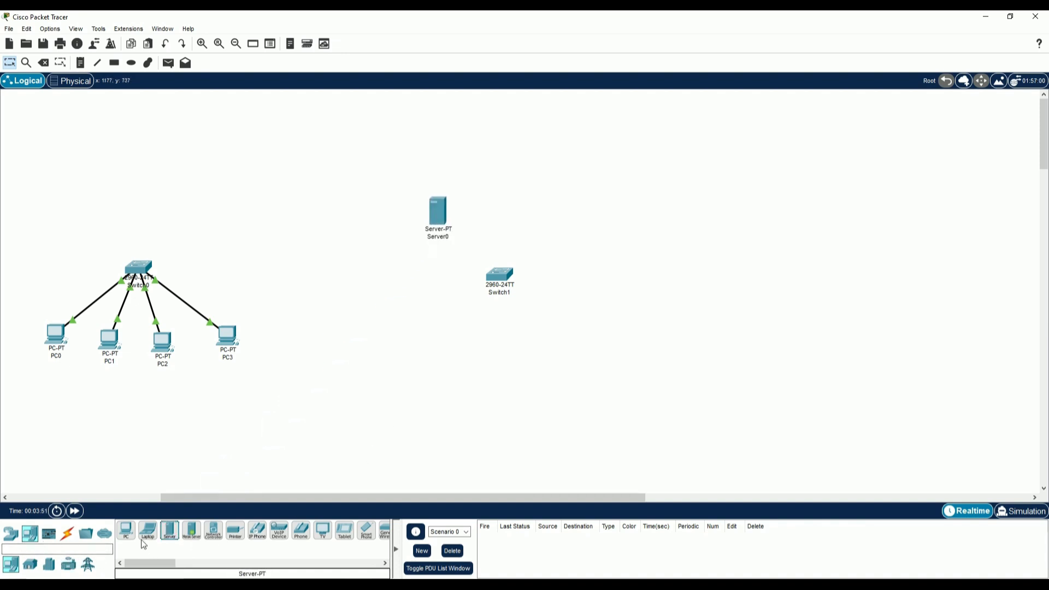
# Step: Place four new PCs in a row below Switch1
pyautogui.click(128, 533)
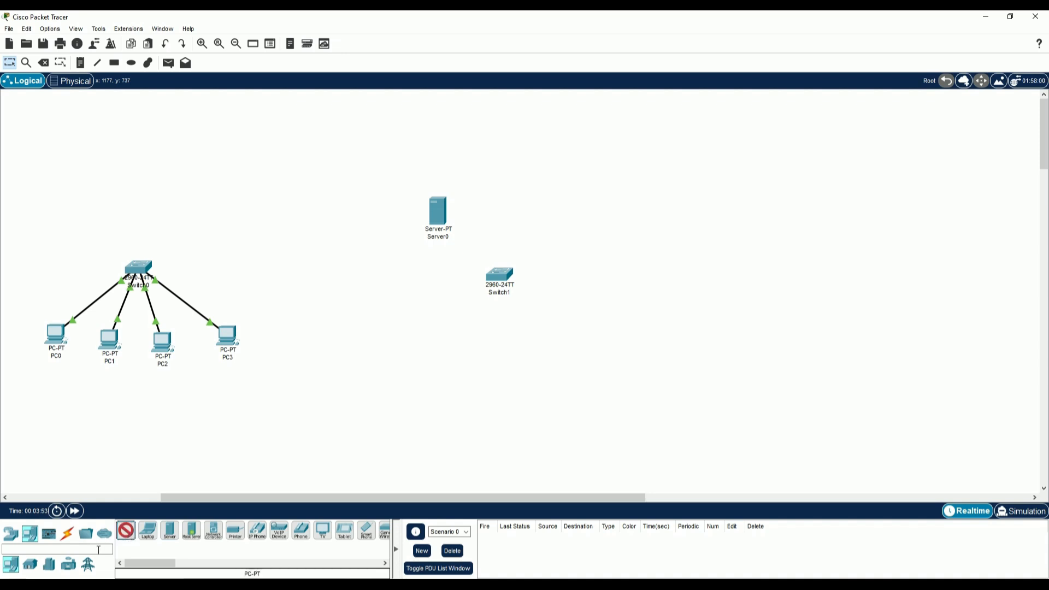
pyautogui.click(430, 338)
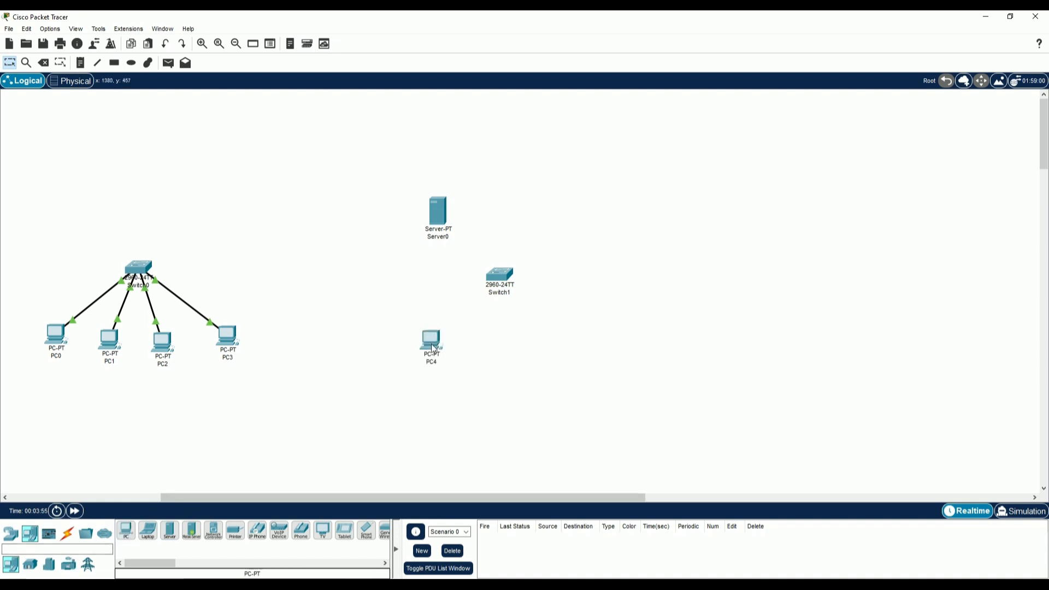
pyautogui.click(480, 343)
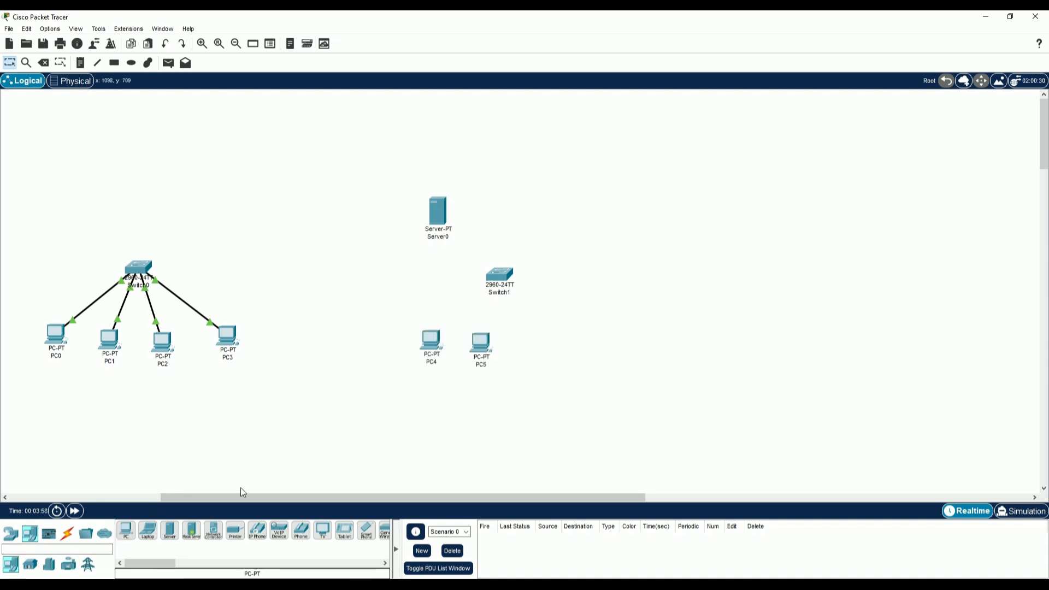
pyautogui.click(527, 339)
pyautogui.click(584, 336)
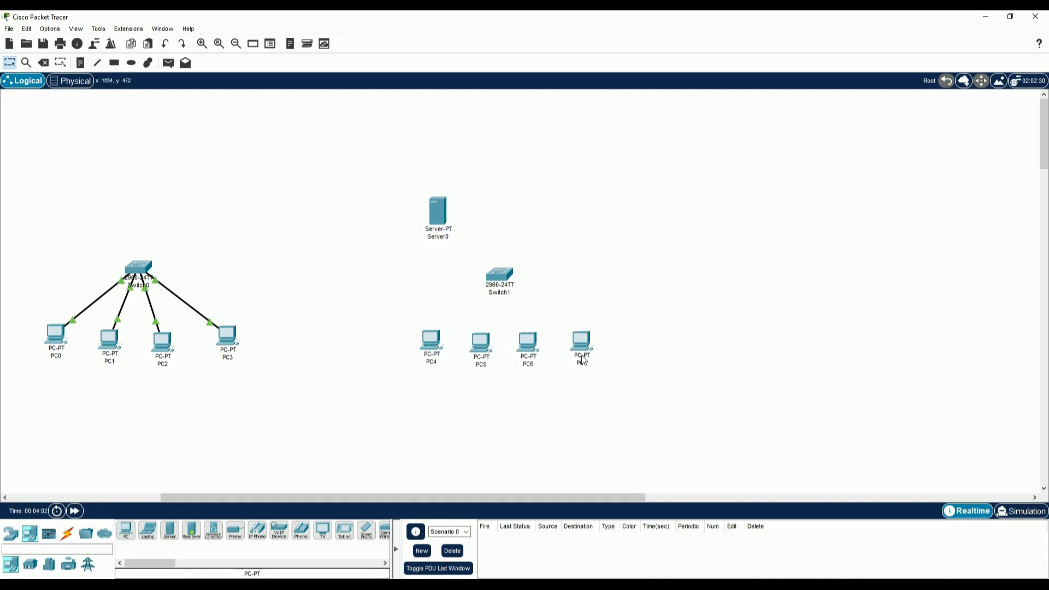
pyautogui.click(67, 532)
pyautogui.click(213, 530)
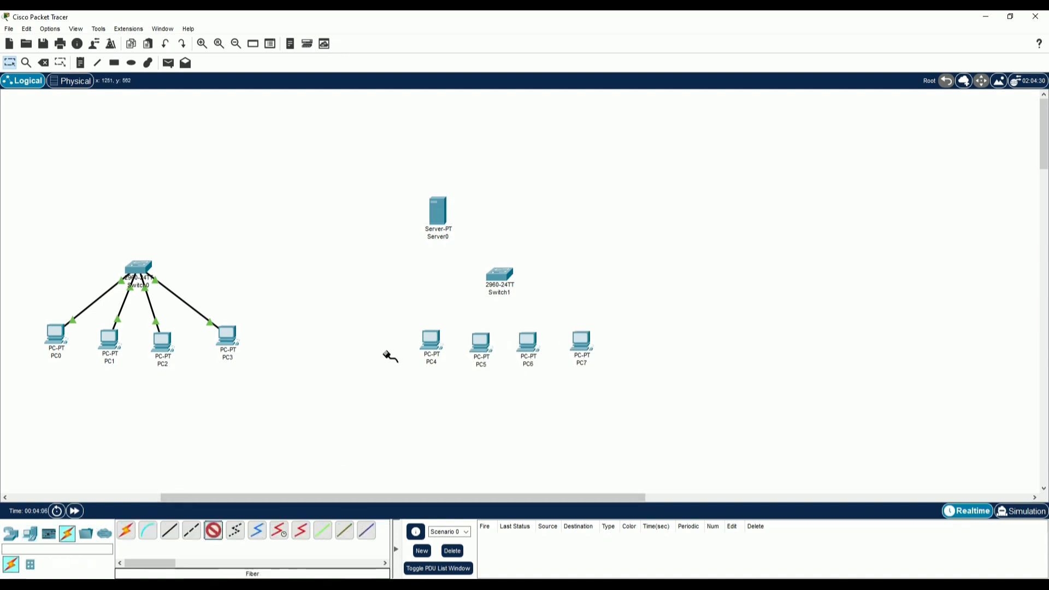
pyautogui.click(438, 218)
pyautogui.click(475, 226)
pyautogui.click(569, 311)
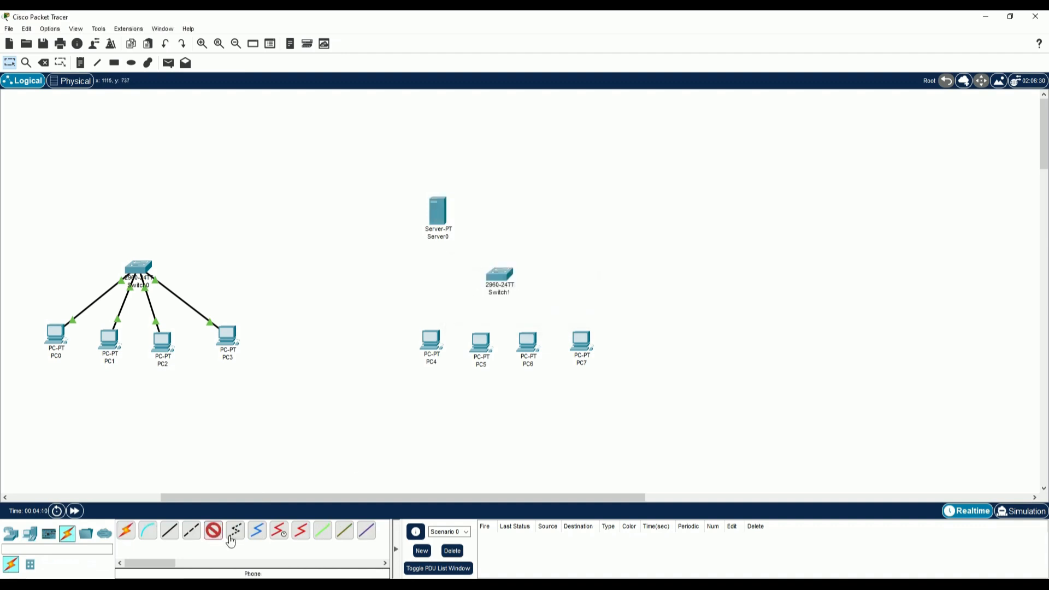
# Step: Connect Switch1 to Server0's FastEthernet0 port with a copper straight-through cable
pyautogui.click(169, 530)
pyautogui.click(500, 275)
pyautogui.click(540, 33)
pyautogui.click(441, 217)
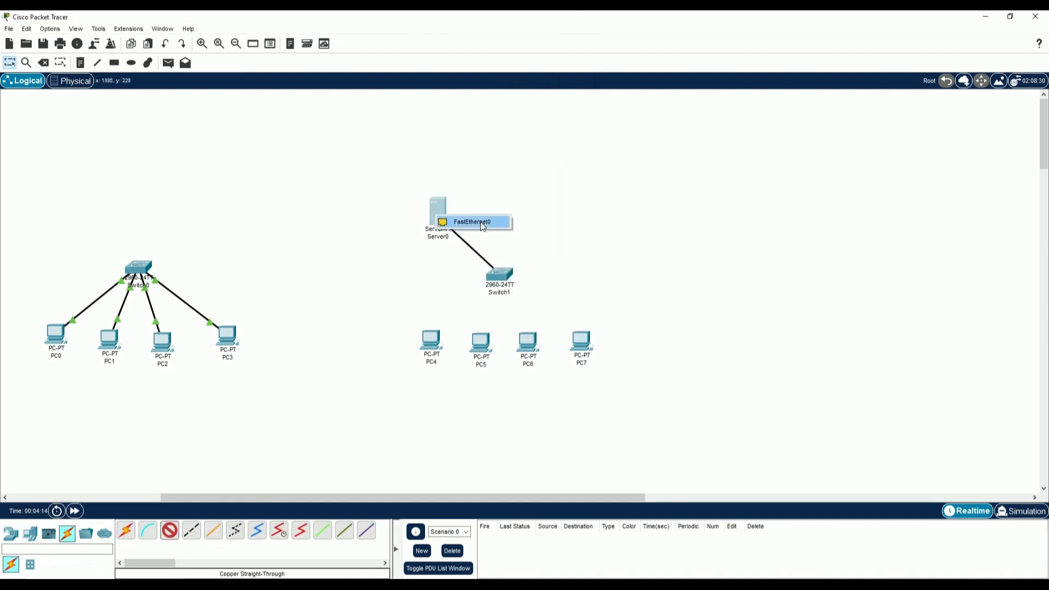
pyautogui.click(475, 226)
# Step: Connect Switch1 to PC4's FastEthernet0 port with a copper straight-through cable
pyautogui.click(169, 530)
pyautogui.click(489, 270)
pyautogui.click(524, 295)
pyautogui.click(431, 340)
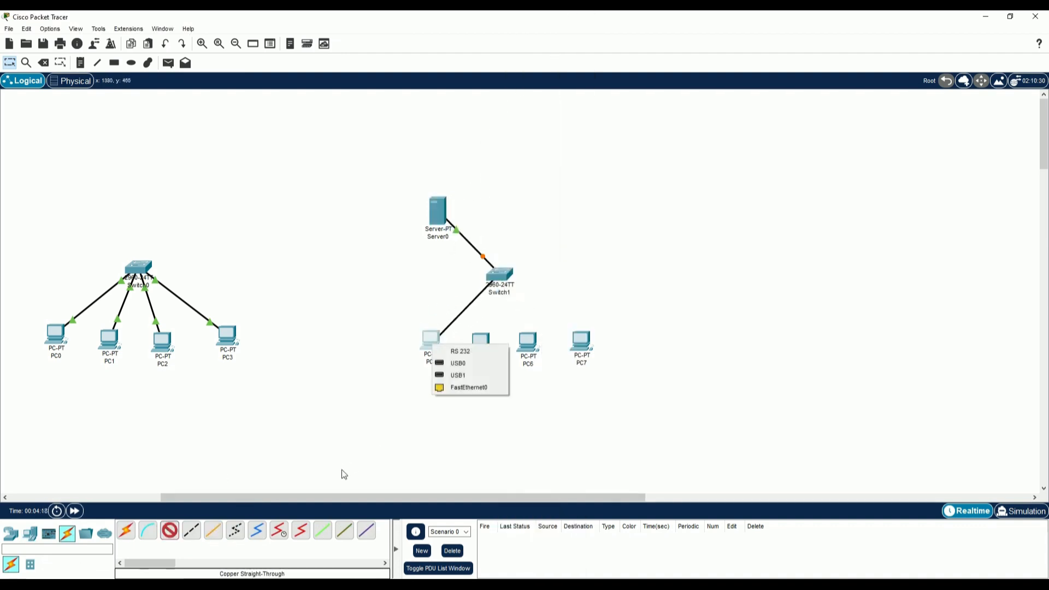
pyautogui.click(467, 390)
# Step: Connect Switch1 to PC5's FastEthernet0 port with a copper straight-through cable
pyautogui.click(169, 530)
pyautogui.click(499, 274)
pyautogui.click(524, 300)
pyautogui.click(481, 342)
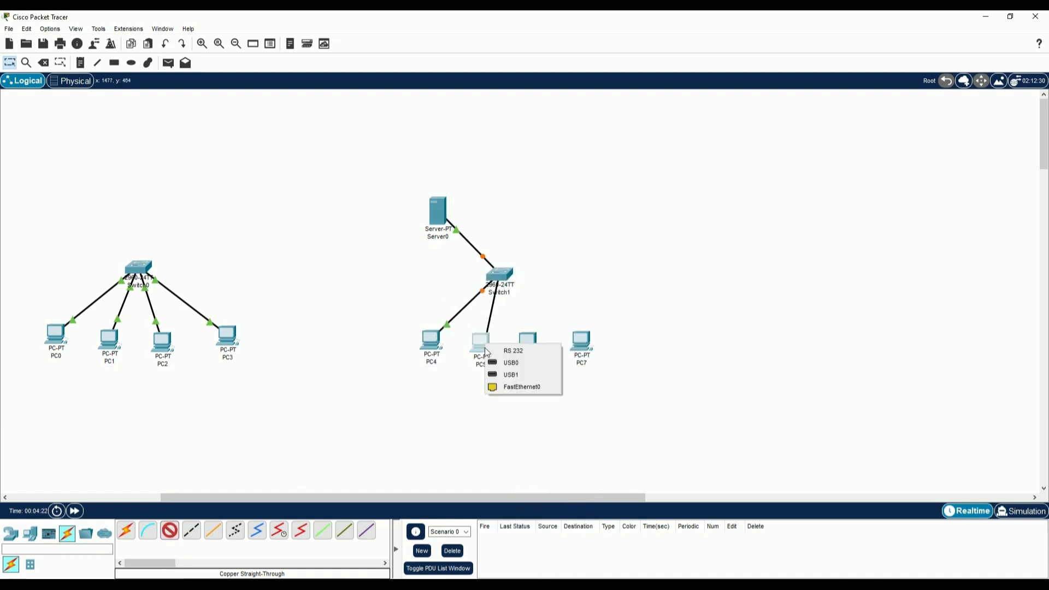
pyautogui.click(508, 386)
# Step: Connect Switch1's FastEthernet0/4 port to PC6's FastEthernet0 port with a copper straight-through cable
pyautogui.click(169, 530)
pyautogui.click(504, 277)
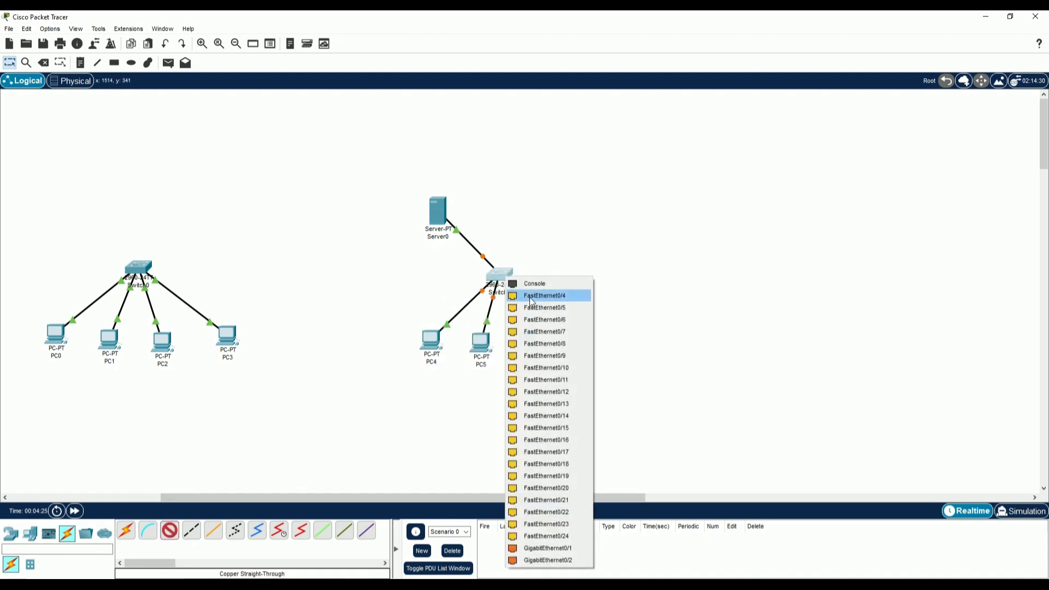
pyautogui.click(525, 305)
pyautogui.click(538, 340)
pyautogui.click(563, 385)
# Step: Connect Switch1's FastEthernet0/5 port to PC7's FastEthernet0 port with a copper straight-through cable
pyautogui.click(169, 530)
pyautogui.click(504, 277)
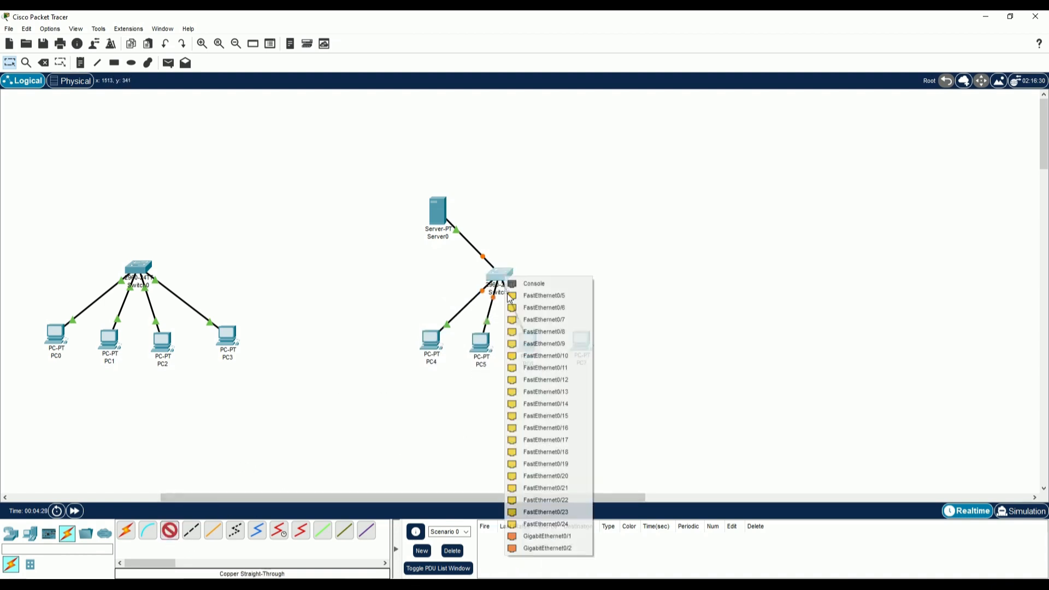
pyautogui.click(548, 298)
pyautogui.click(584, 344)
pyautogui.click(615, 392)
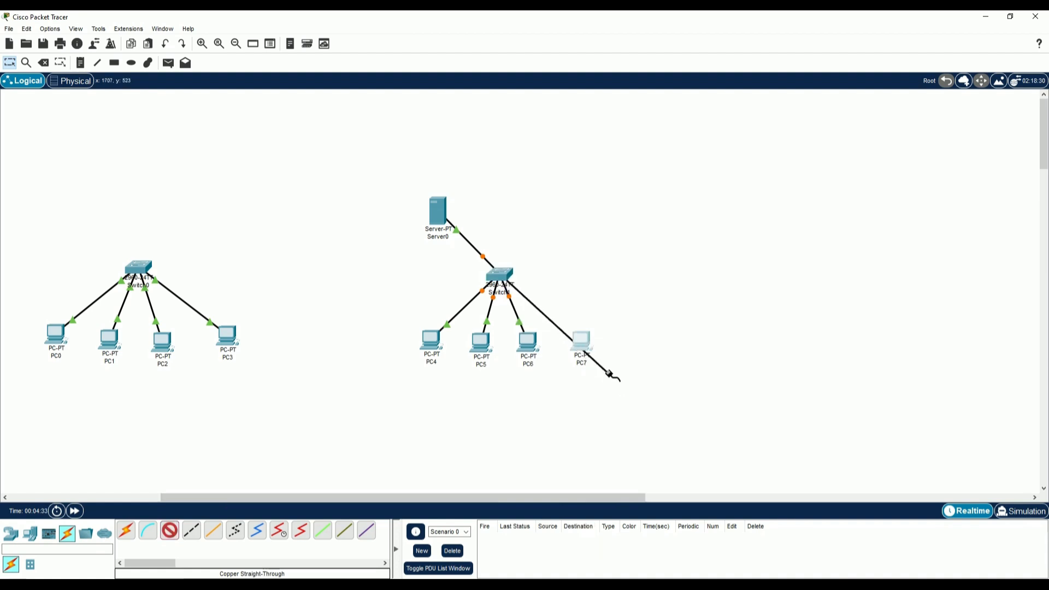
pyautogui.click(585, 344)
pyautogui.click(608, 385)
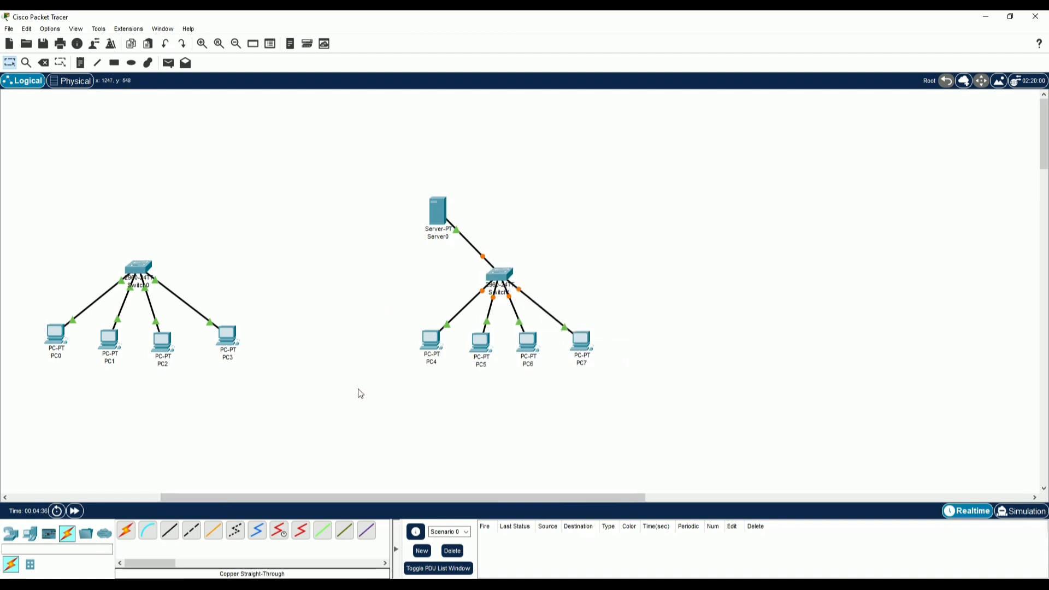
# Step: Give Server0 the static IPv4 address 192.168.2.1 and close its window
pyautogui.click(437, 214)
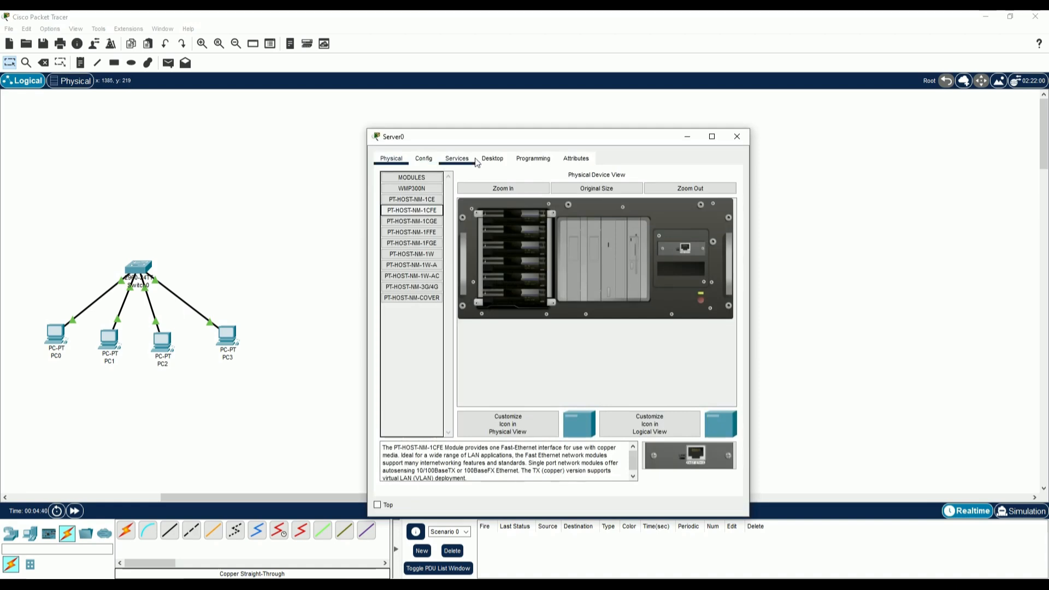
pyautogui.click(425, 160)
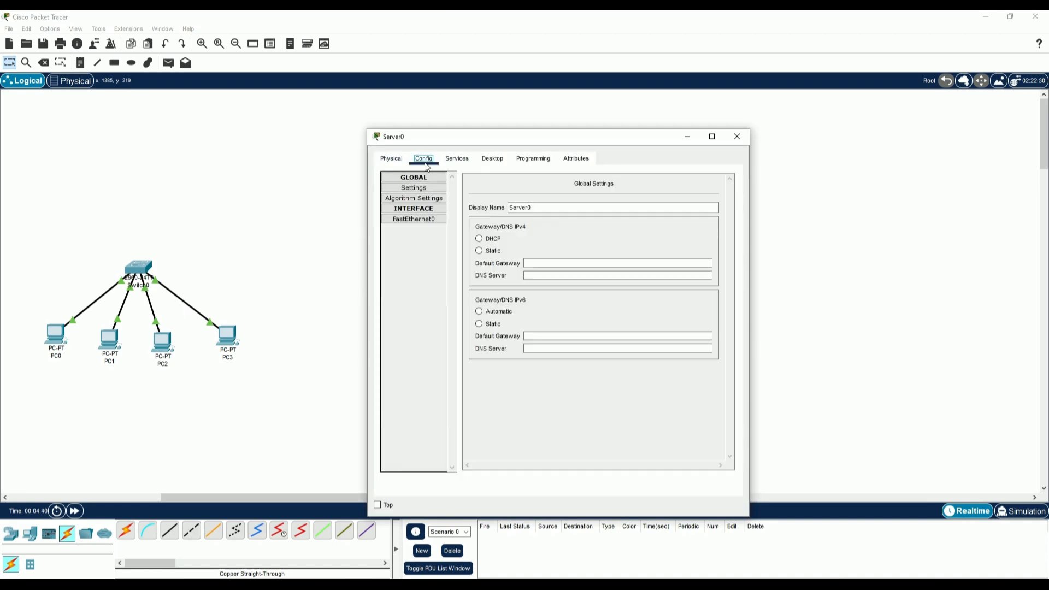
pyautogui.click(486, 161)
pyautogui.click(417, 199)
pyautogui.click(523, 221)
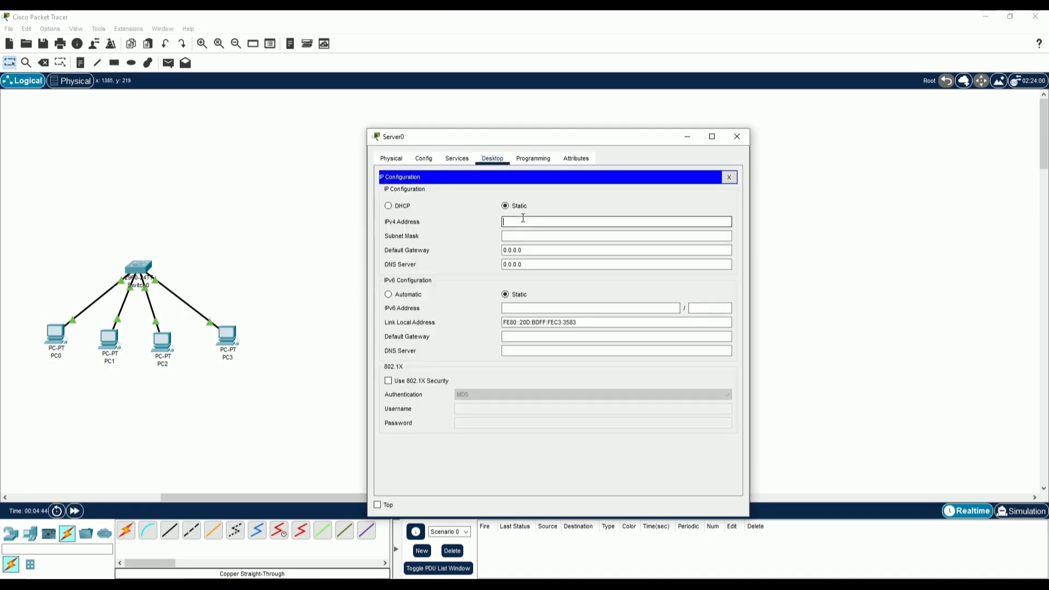
pyautogui.write('192.168.1.1')
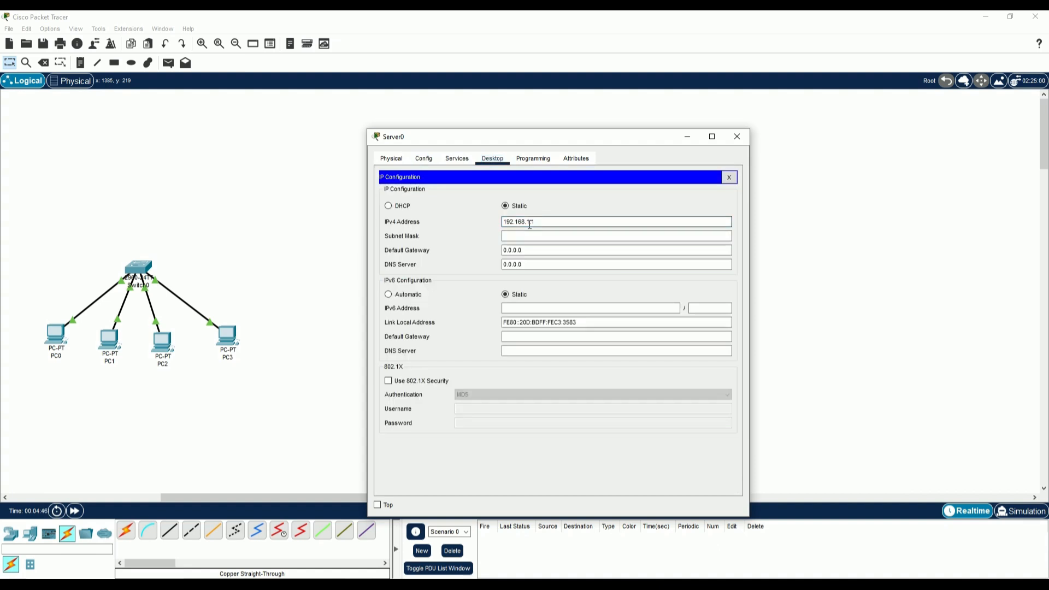
pyautogui.click(527, 262)
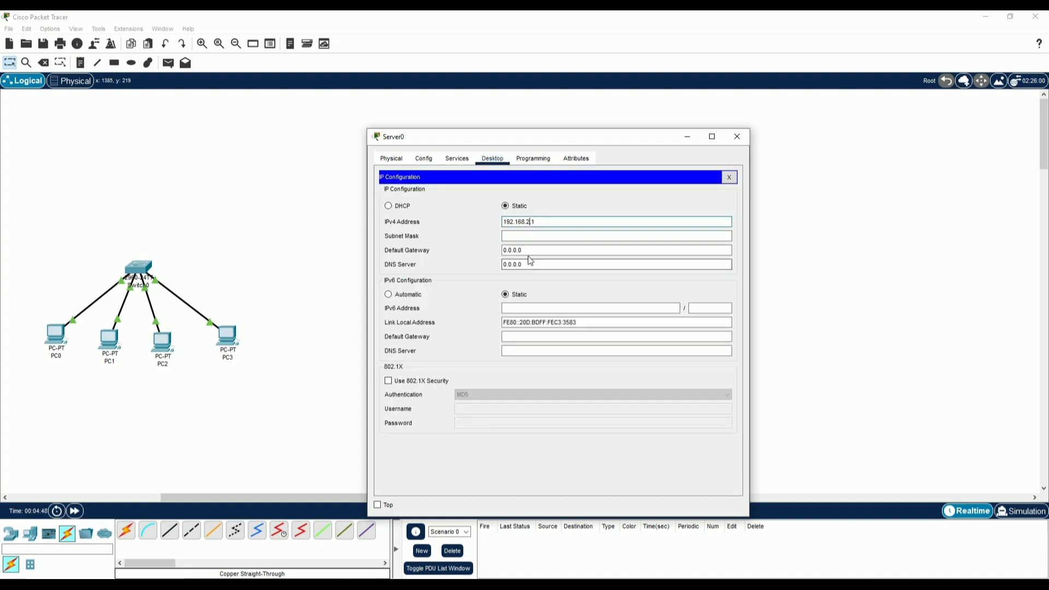
pyautogui.click(737, 137)
# Step: Assign PC4 the static IPv4 address 192.168.1.2 with the default subnet mask and close its window
pyautogui.click(433, 342)
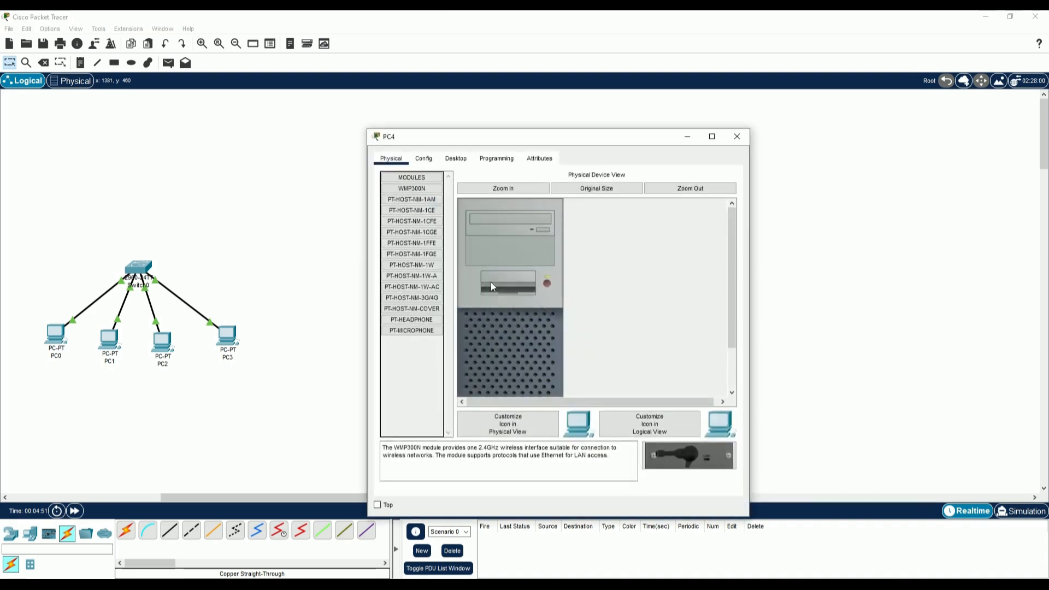
pyautogui.click(434, 160)
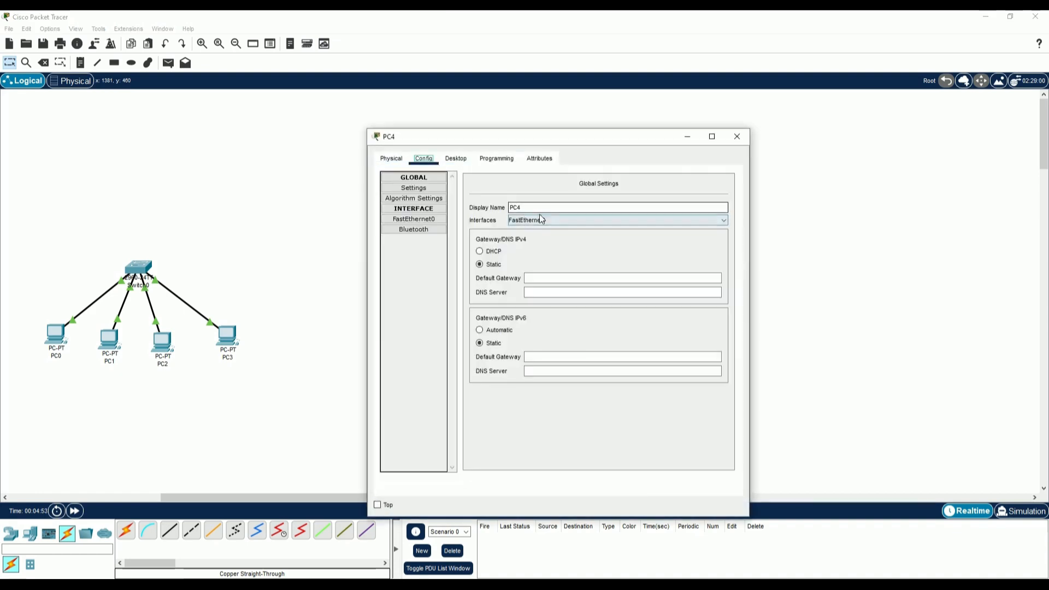
pyautogui.click(459, 161)
pyautogui.click(444, 192)
pyautogui.click(547, 236)
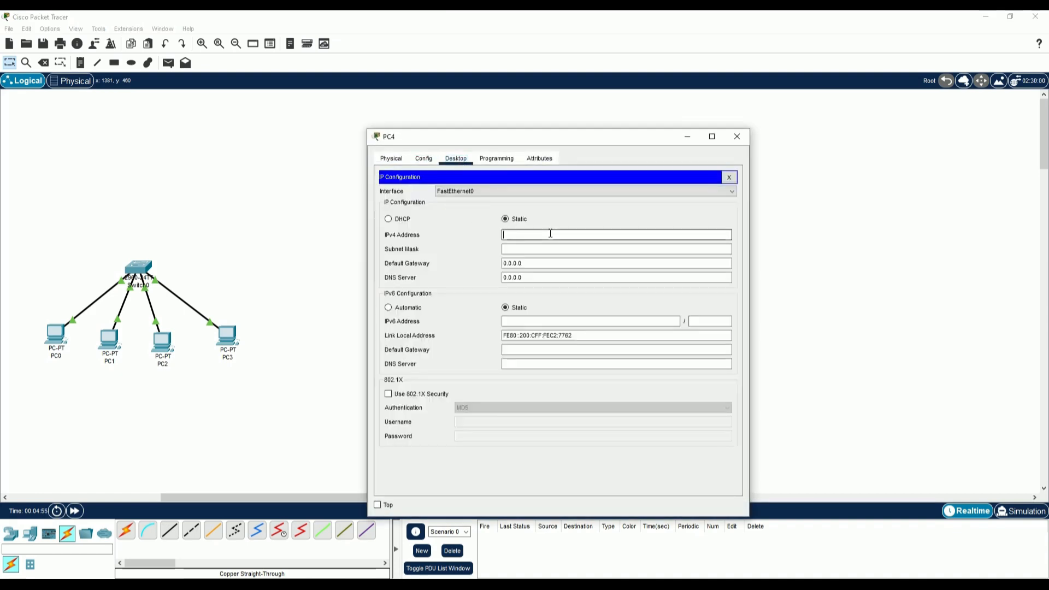
pyautogui.write('192.168.1.1')
pyautogui.press('BackSpace')
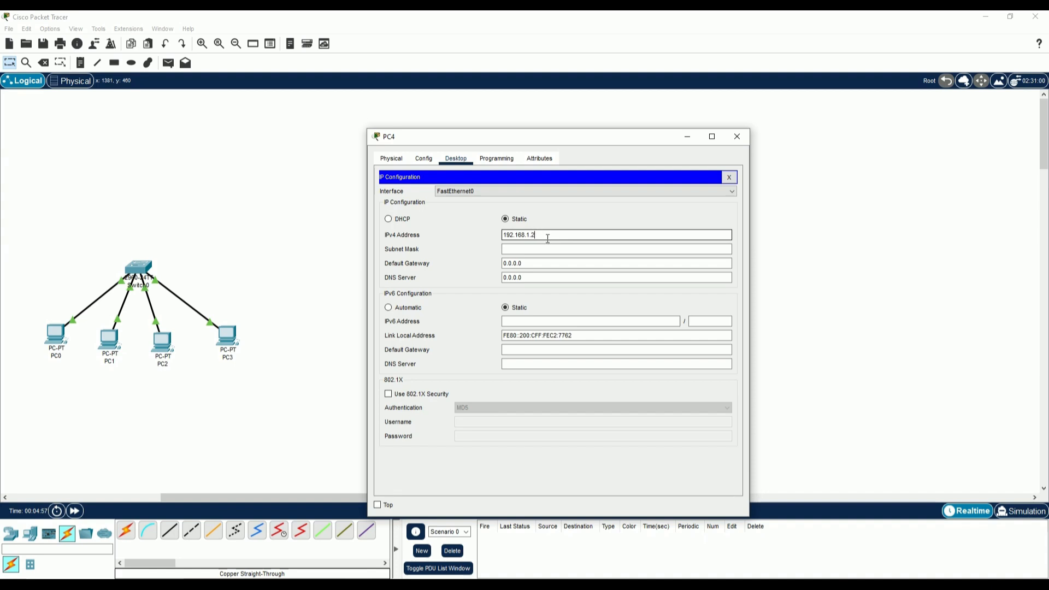
pyautogui.press('Tab')
pyautogui.click(737, 136)
# Step: Assign PC5 the static IPv4 address 192.168.1.3 with the default subnet mask and close its window
pyautogui.click(480, 344)
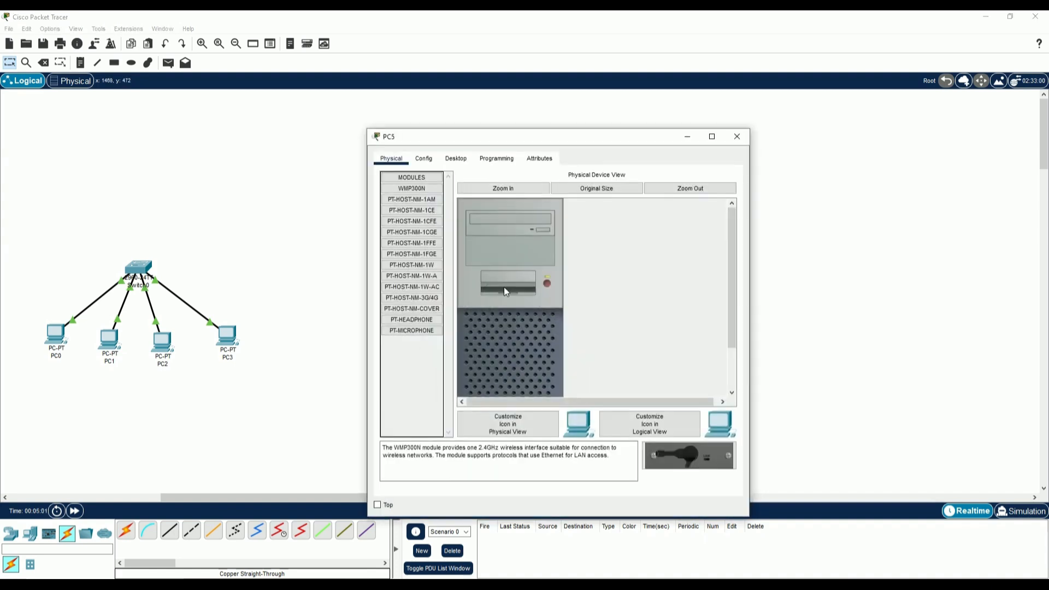
pyautogui.click(456, 158)
pyautogui.click(417, 200)
pyautogui.click(574, 236)
pyautogui.write('192.168.1.3')
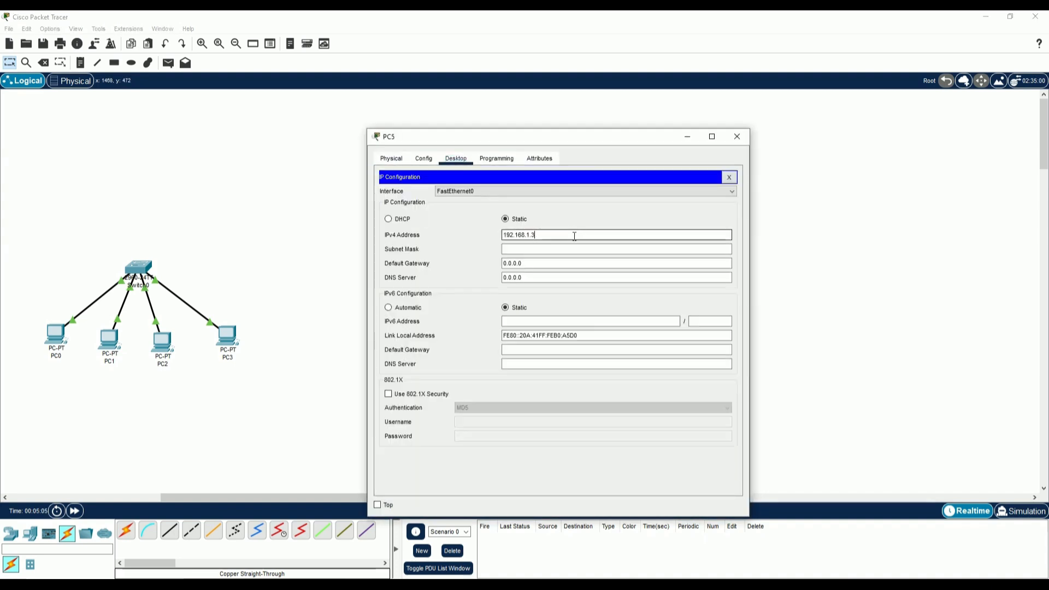
pyautogui.press('Tab')
pyautogui.click(736, 136)
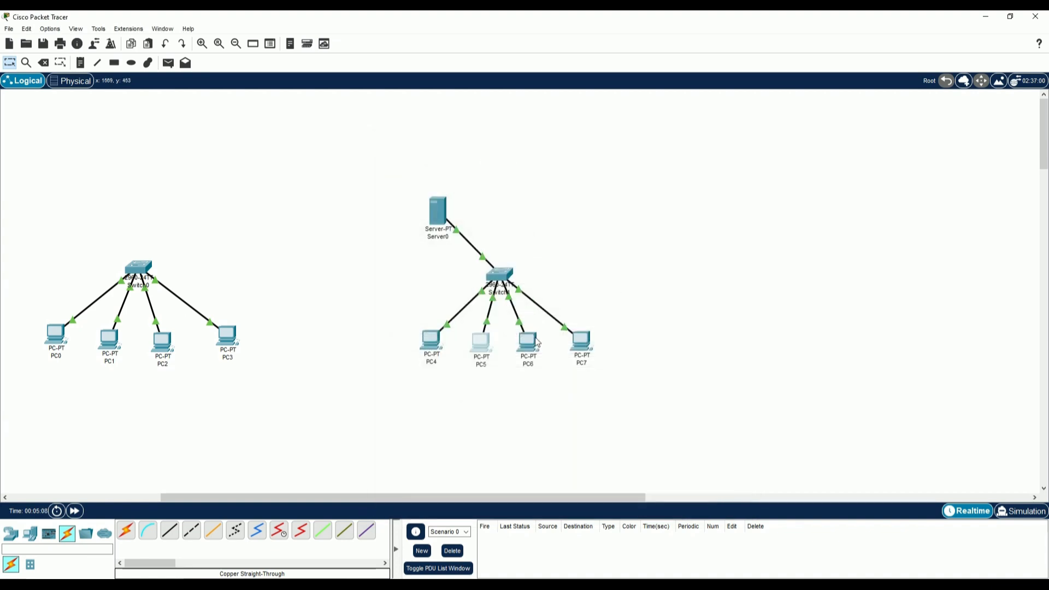
# Step: Enter 192.168.1.1 as PC6's static IPv4 address with the default subnet mask and close its window
pyautogui.click(536, 339)
pyautogui.click(417, 202)
pyautogui.click(606, 236)
pyautogui.write('192.168.1.1')
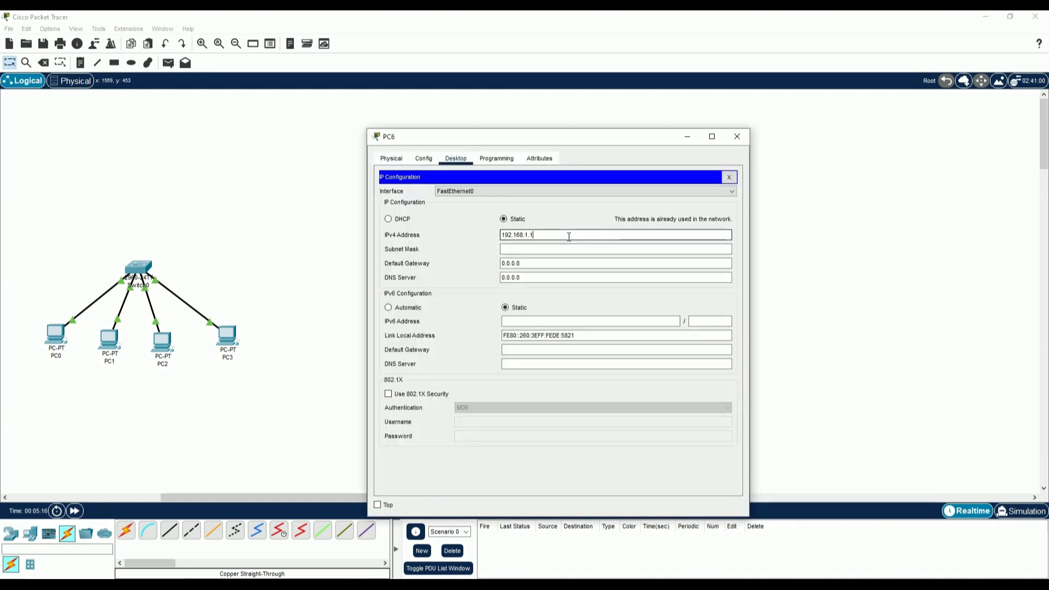
pyautogui.press('Tab')
pyautogui.click(737, 136)
# Step: Assign PC7 the static IPv4 address 192.168.1.5 with the default subnet mask and close its window
pyautogui.click(579, 343)
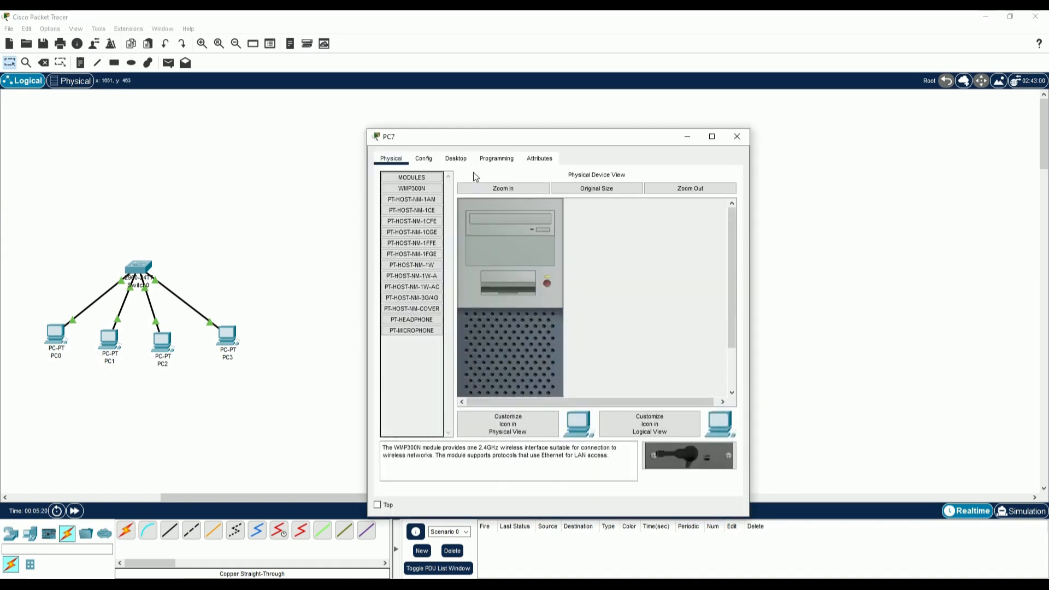
pyautogui.click(456, 158)
pyautogui.click(417, 202)
pyautogui.click(563, 236)
pyautogui.write('192.168.1.5')
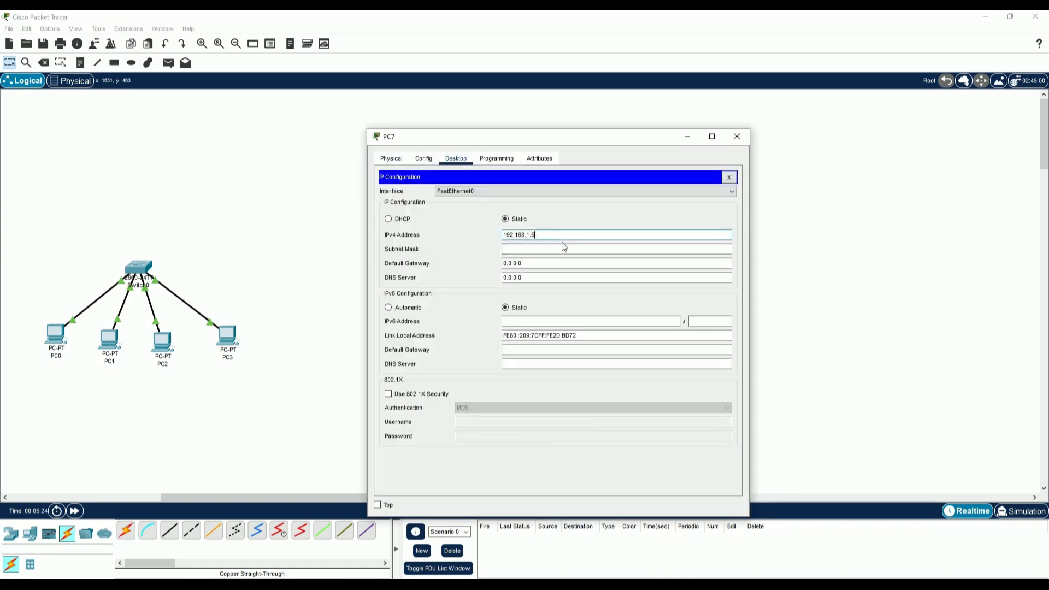
pyautogui.press('Tab')
pyautogui.click(735, 137)
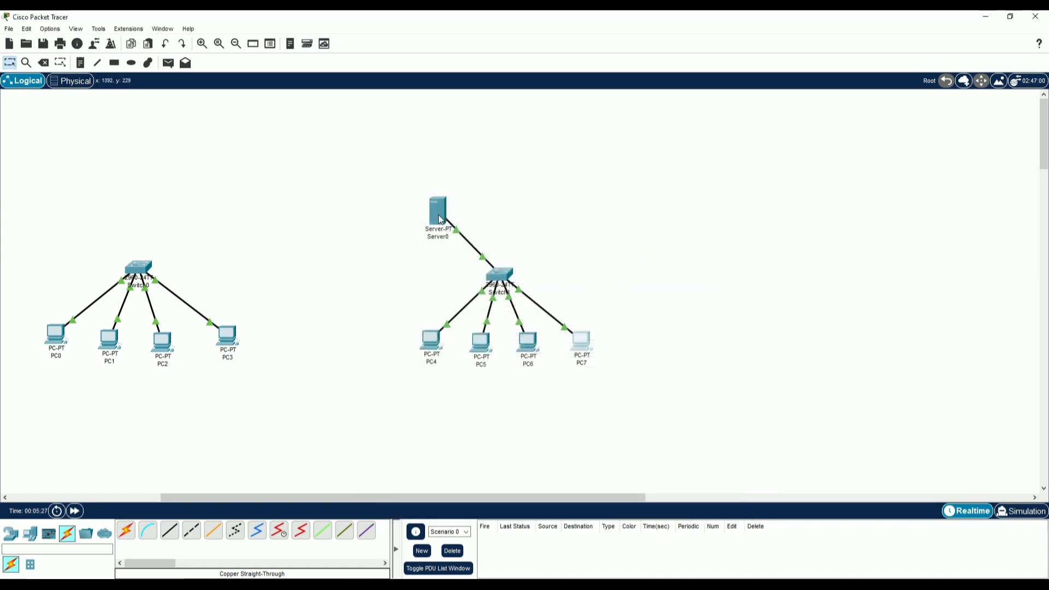
# Step: Replace the welcome sentence in the index.html page of Server0's HTTP service with "Tugas 3 Soal @"
pyautogui.click(439, 216)
pyautogui.click(424, 159)
pyautogui.click(396, 159)
pyautogui.click(457, 159)
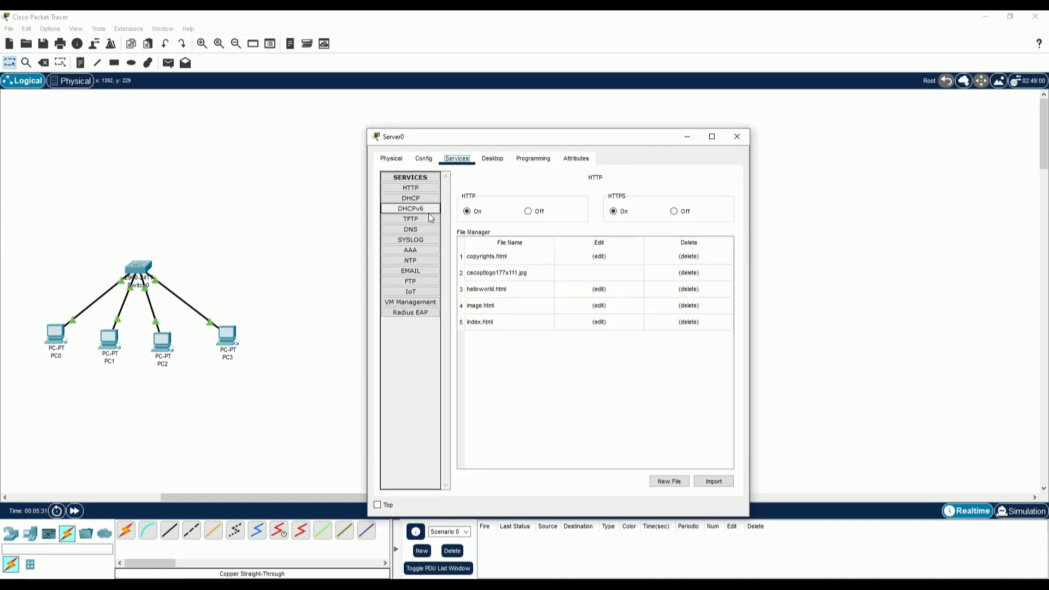
pyautogui.click(410, 188)
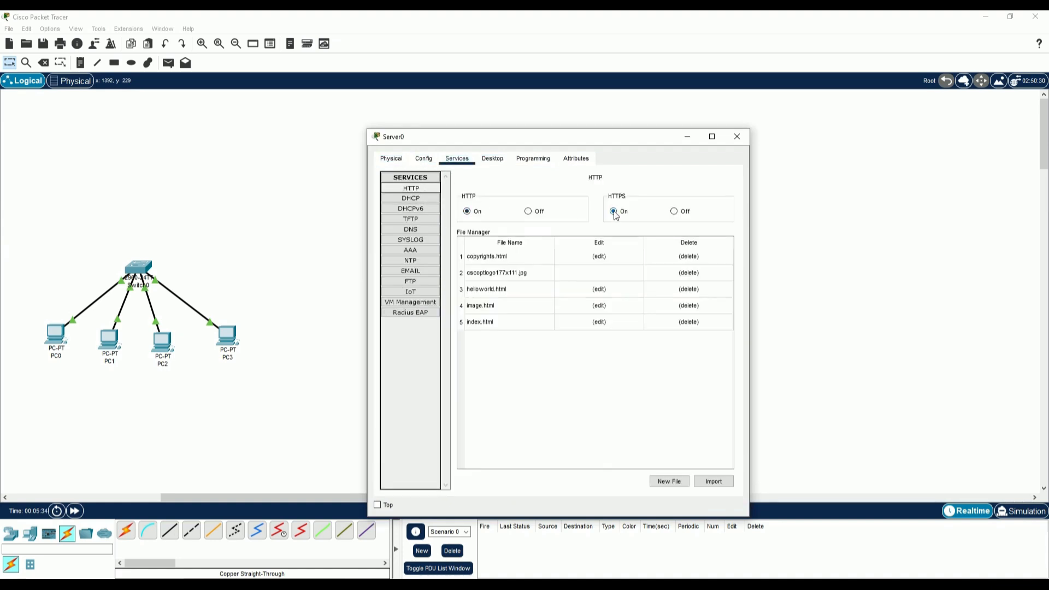
pyautogui.click(592, 322)
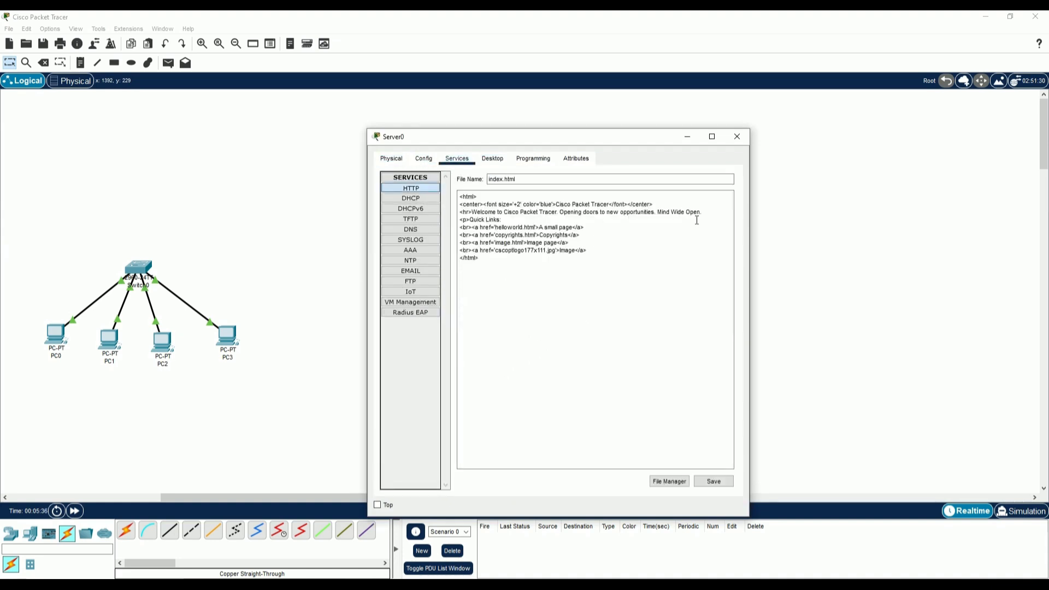
pyautogui.moveTo(702, 213); pyautogui.dragTo(473, 215)
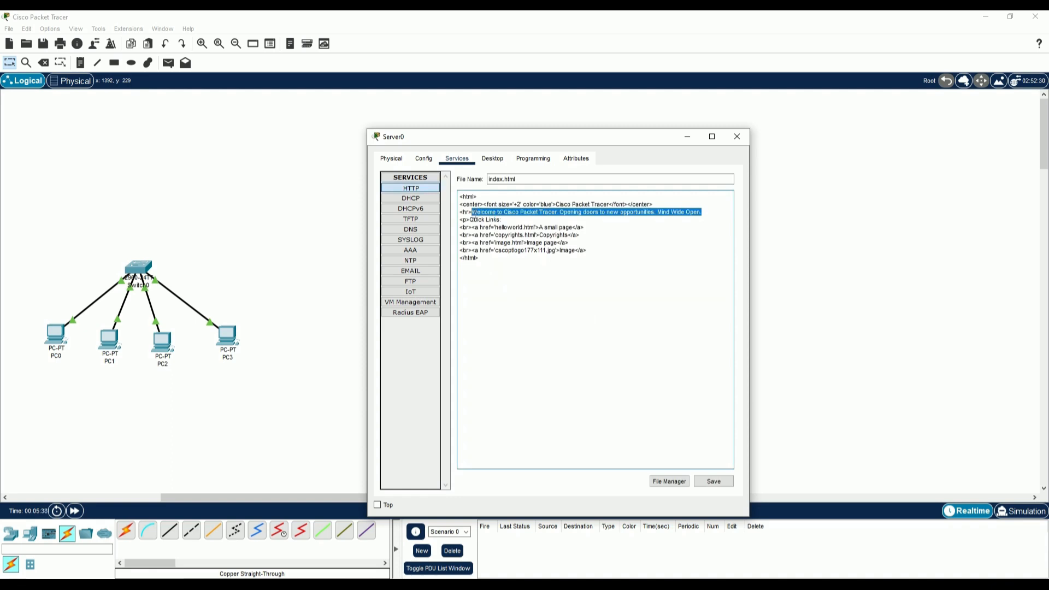
pyautogui.write('T')
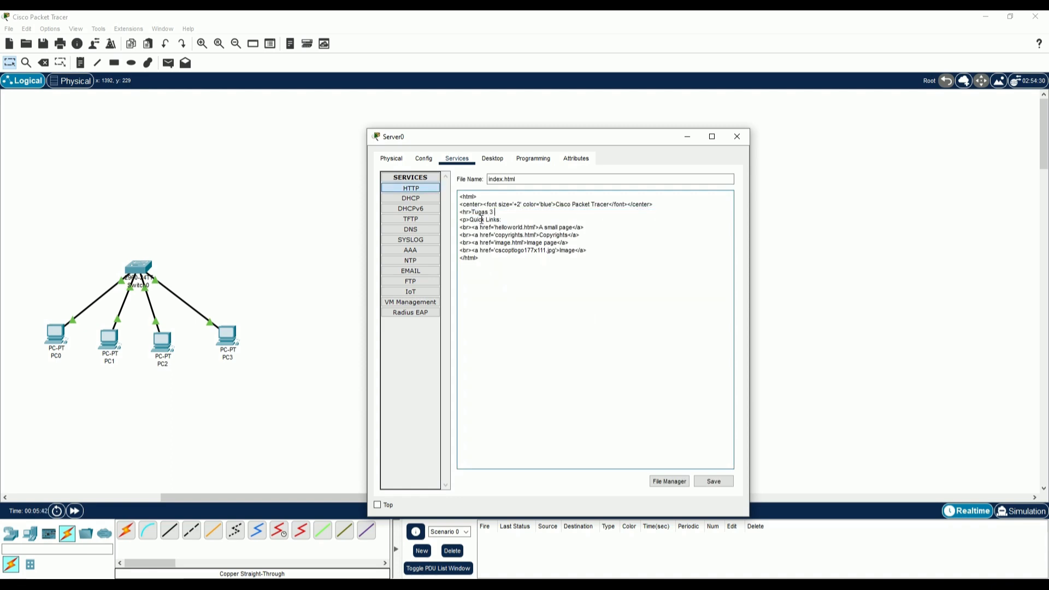
pyautogui.write('ugas 3 Soal @')
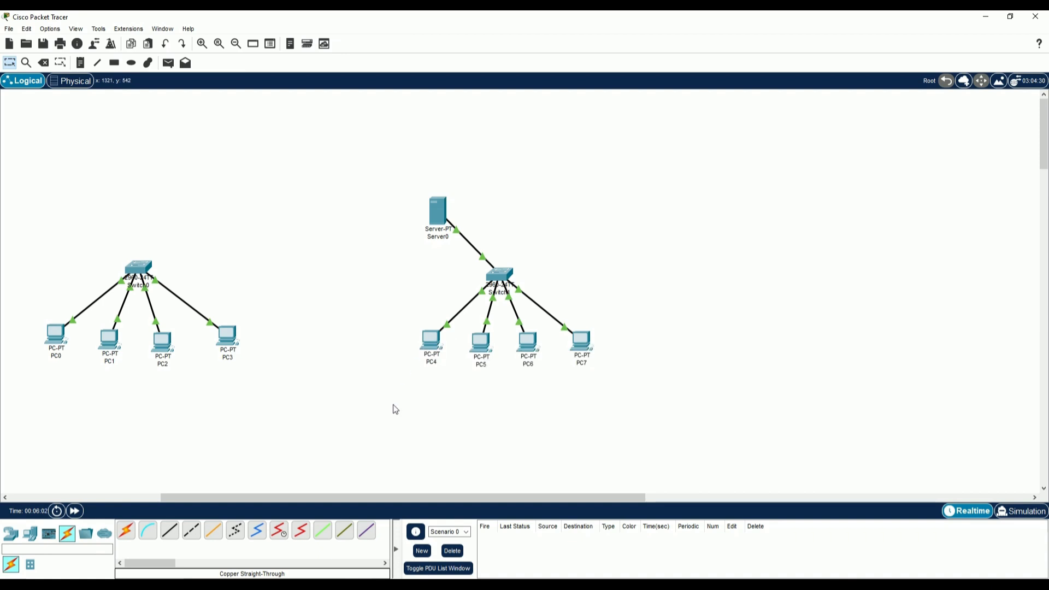
# Step: Recheck the HTTP server task in the assignment and try loading 192.168.1.1 in PC4's web browser
pyautogui.hotkey('alt', 'Tab')
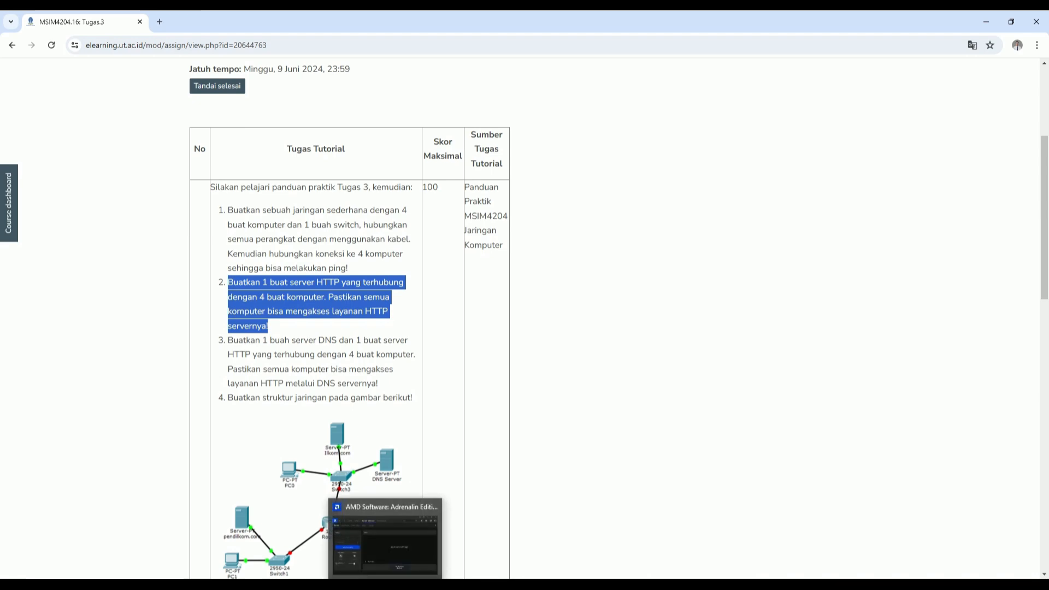
pyautogui.click(385, 541)
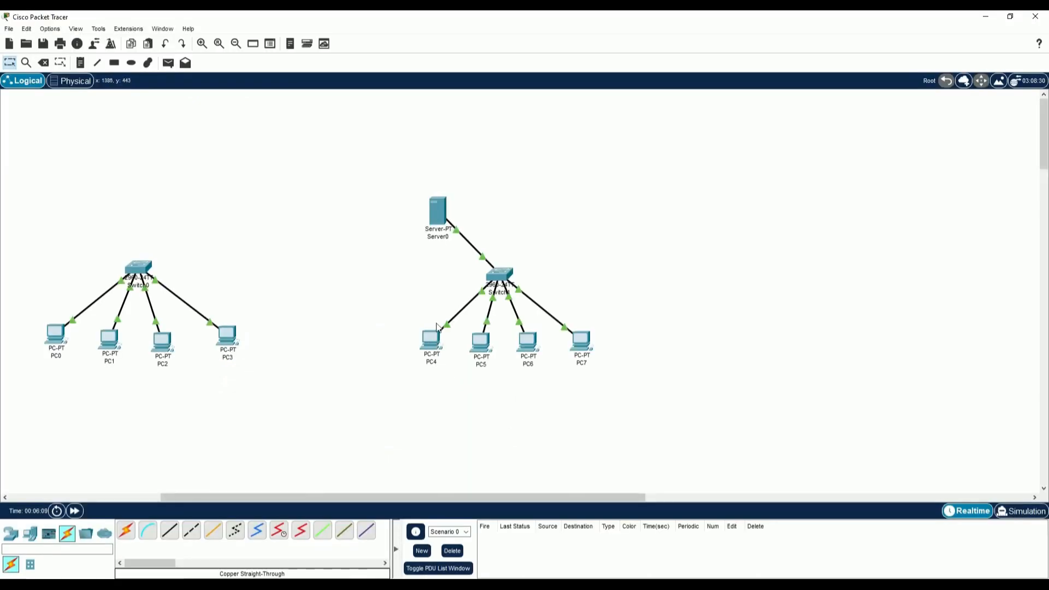
pyautogui.click(431, 348)
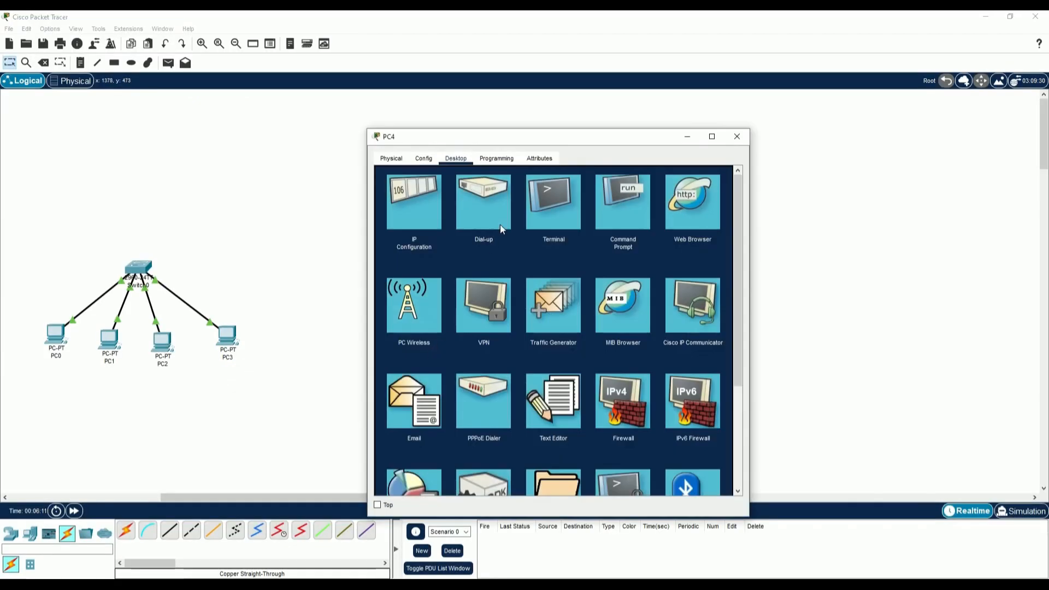
pyautogui.click(680, 206)
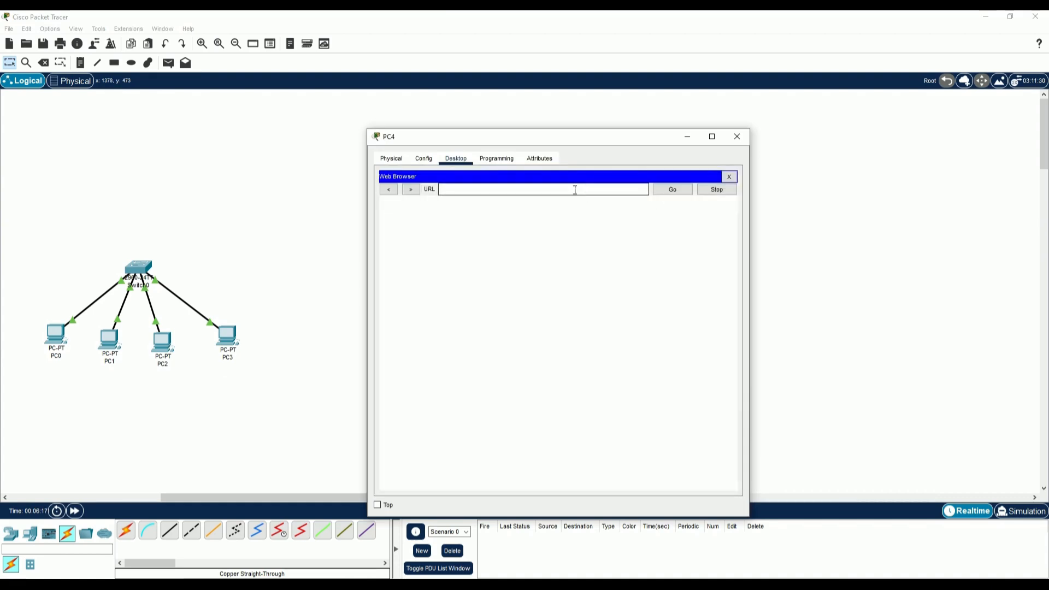
pyautogui.write('192.168.1.1')
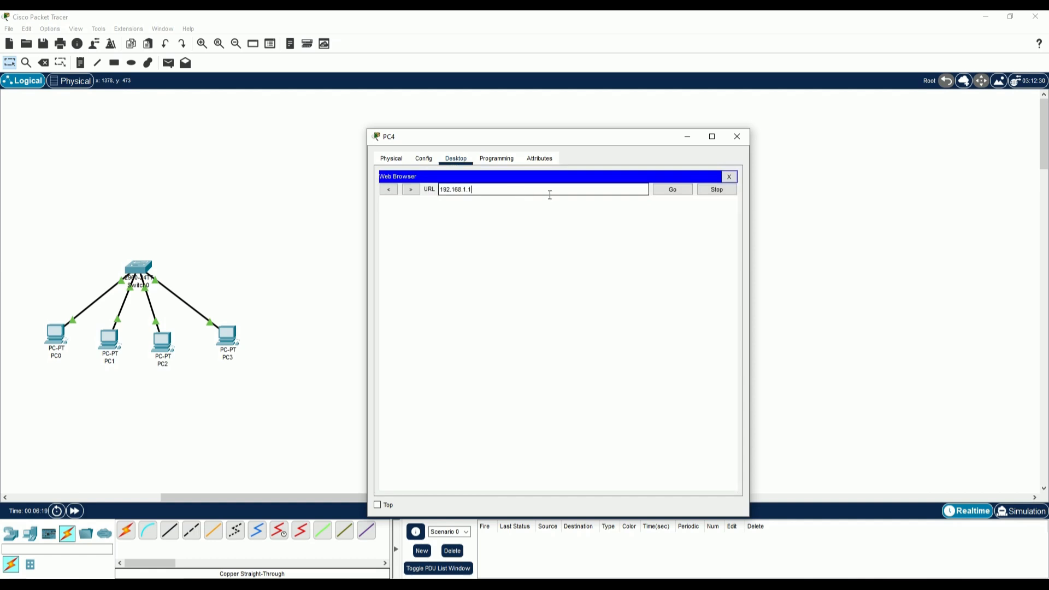
pyautogui.click(672, 191)
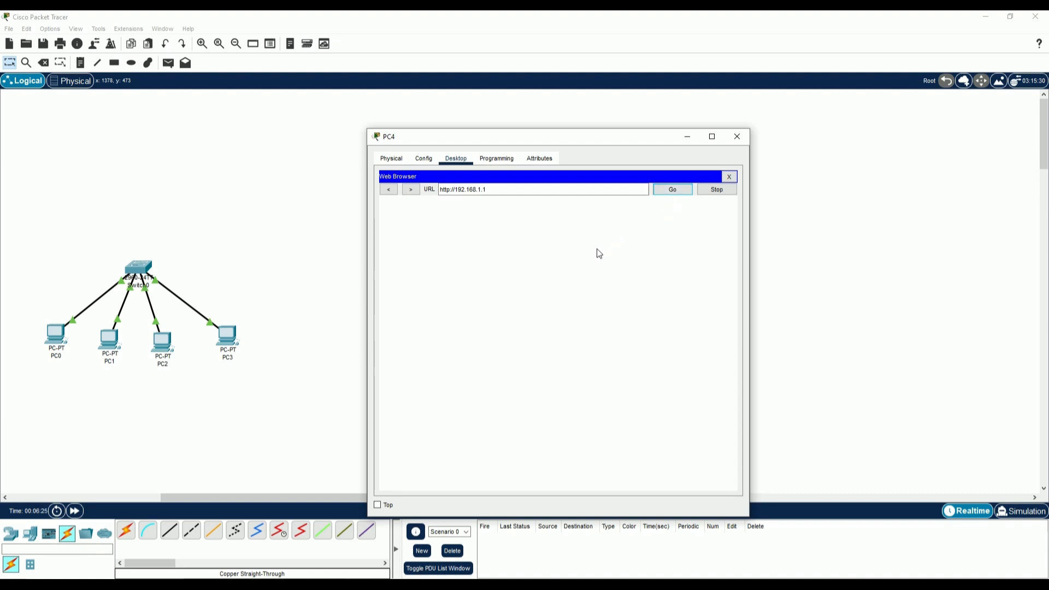
pyautogui.click(481, 190)
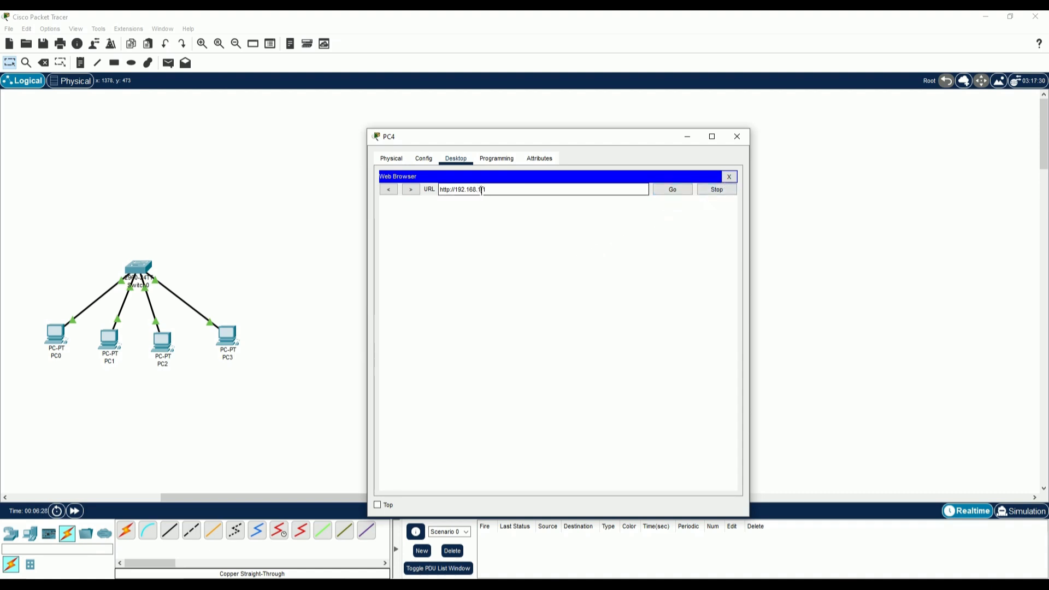
pyautogui.click(672, 189)
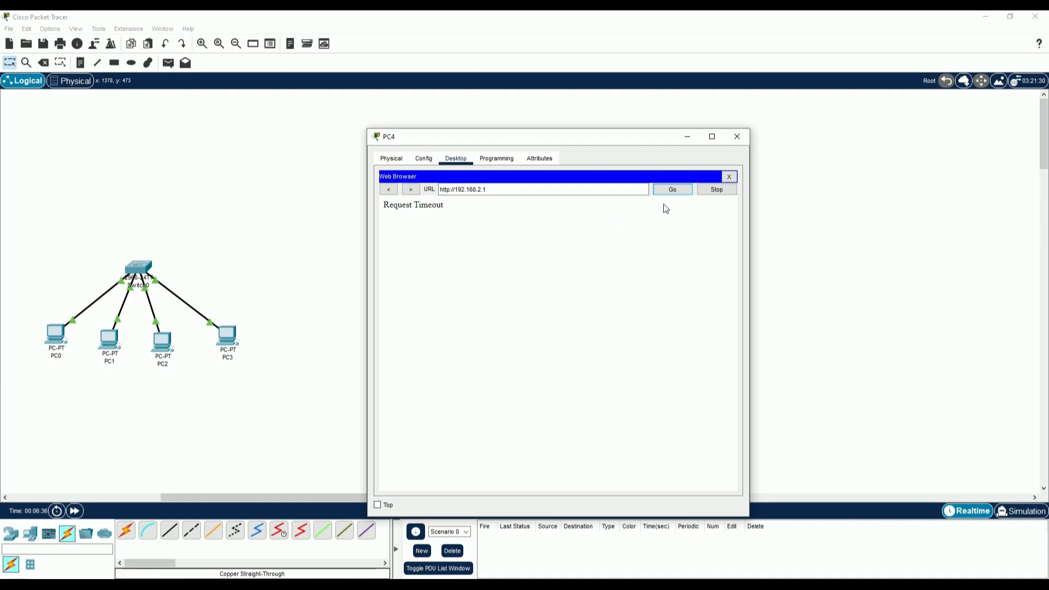
pyautogui.click(736, 137)
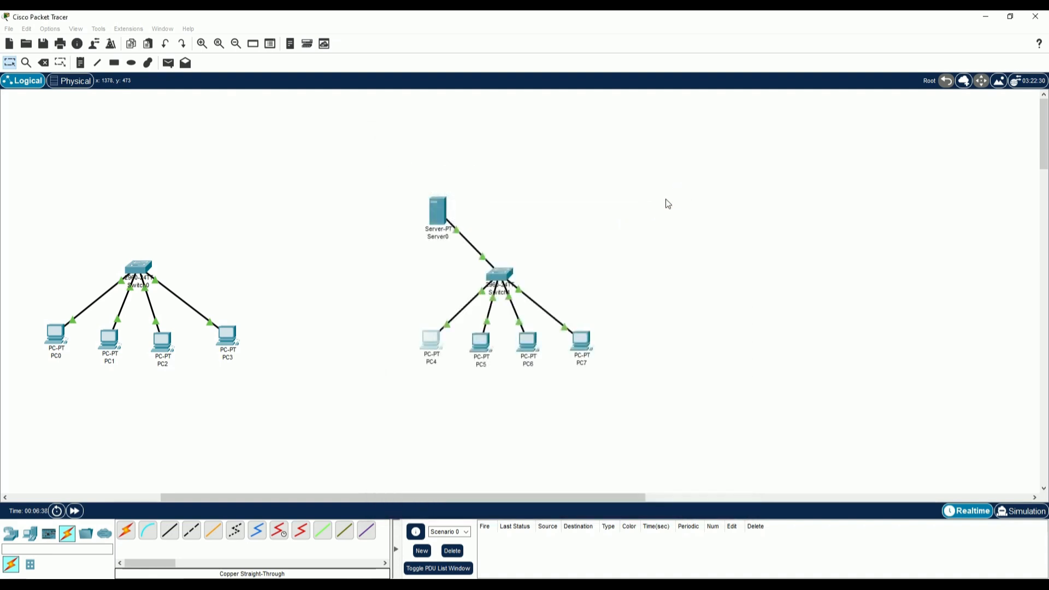
# Step: Change PC4's IPv4 address to 192.168.2.2 and close its window
pyautogui.click(437, 342)
pyautogui.click(426, 209)
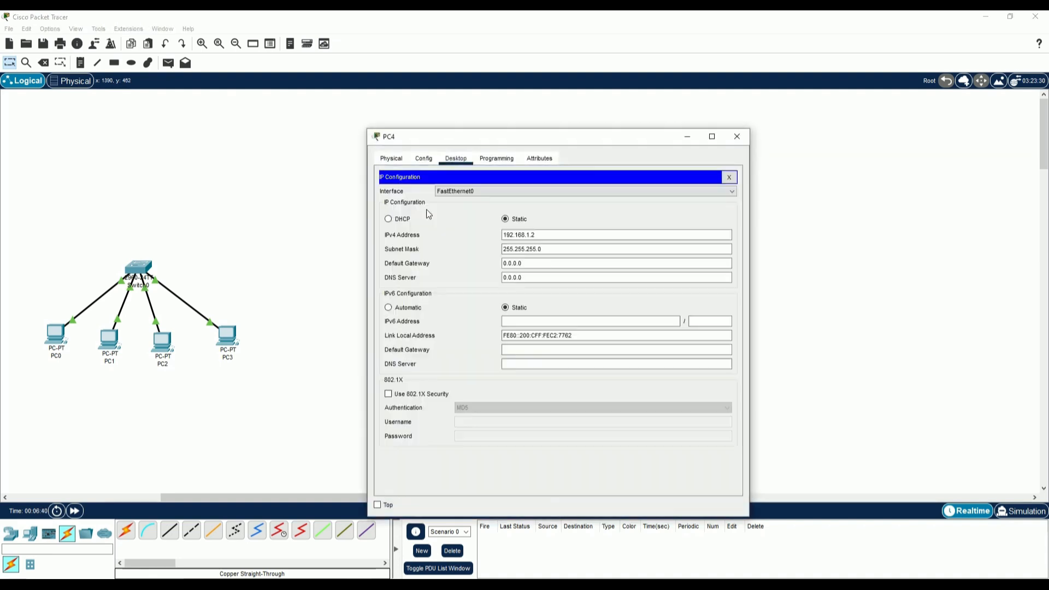
pyautogui.click(530, 234)
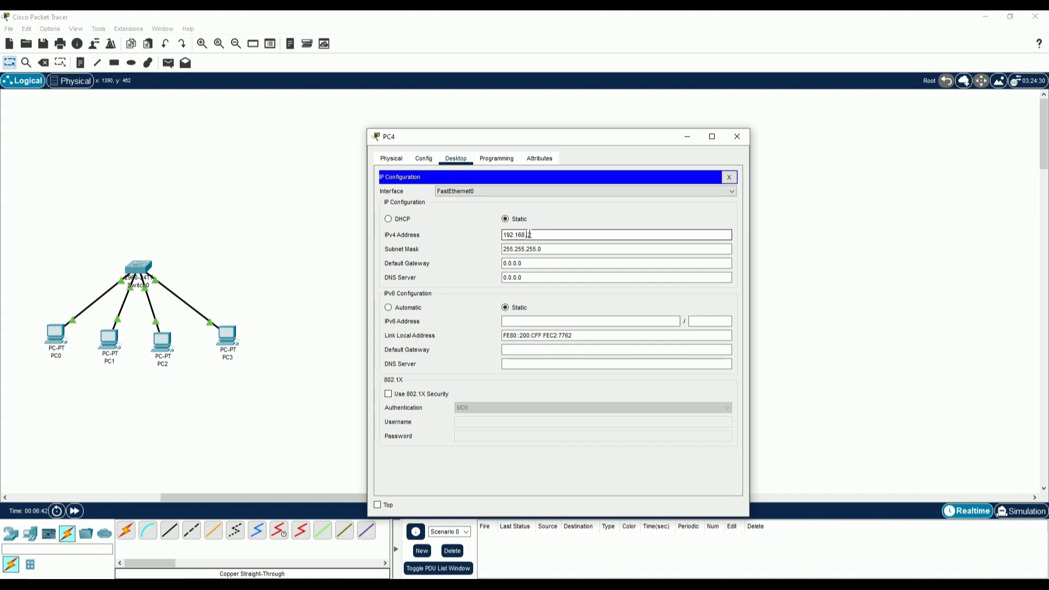
pyautogui.write('2')
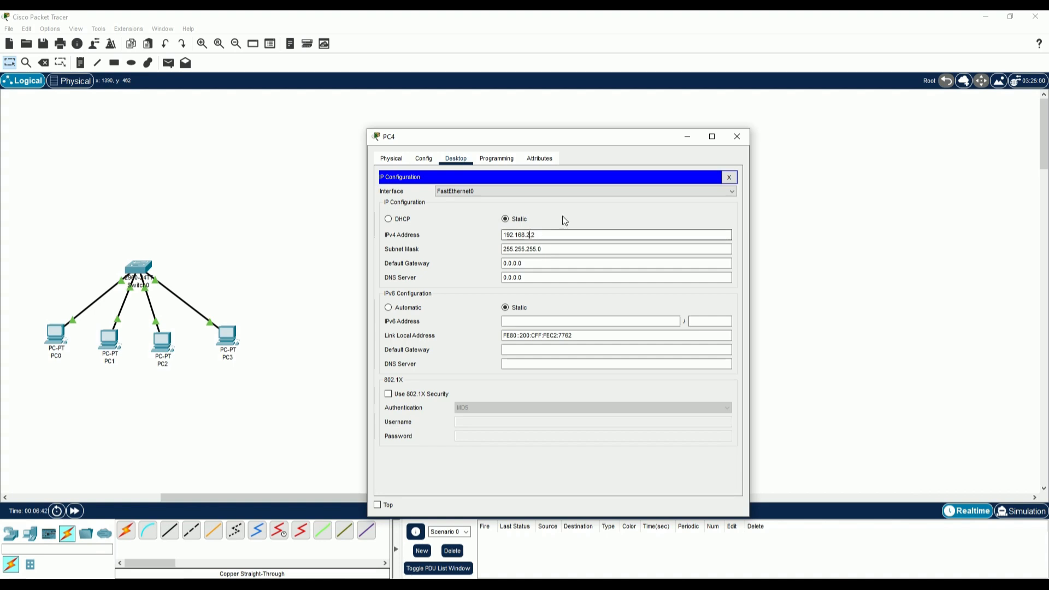
pyautogui.click(737, 140)
# Step: Check Server0's IP configuration and close its window
pyautogui.click(440, 208)
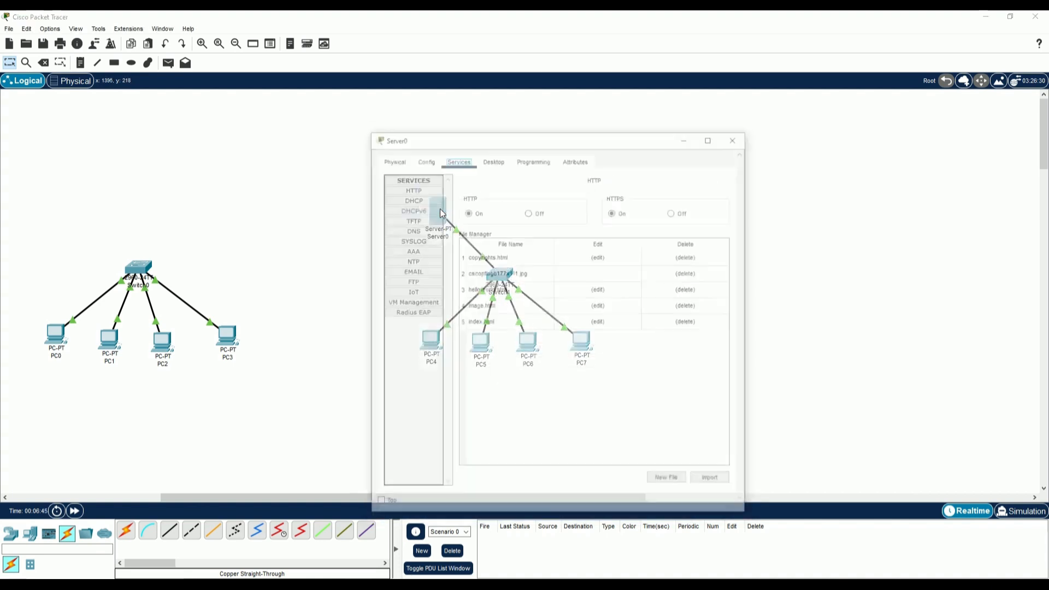
pyautogui.click(427, 162)
pyautogui.click(484, 161)
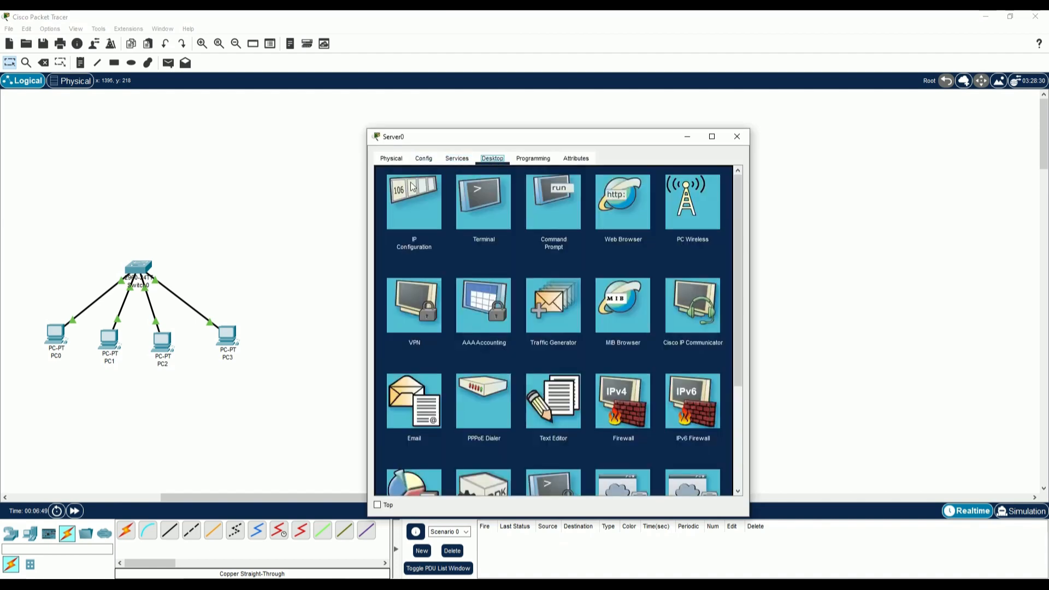
pyautogui.click(413, 199)
pyautogui.click(737, 138)
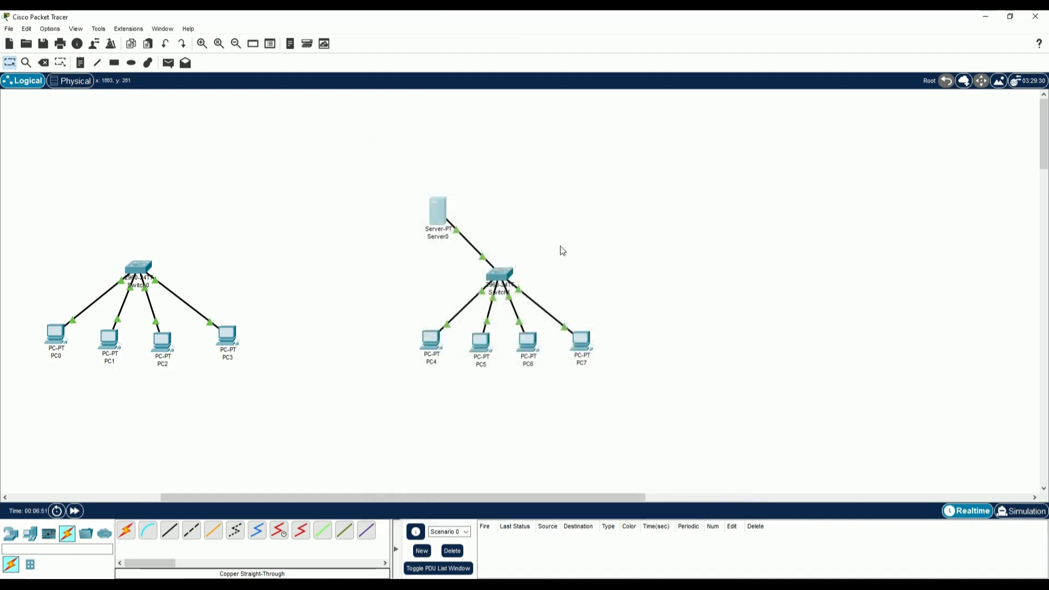
# Step: Change PC5's IPv4 address to 192.168.2.3
pyautogui.click(486, 343)
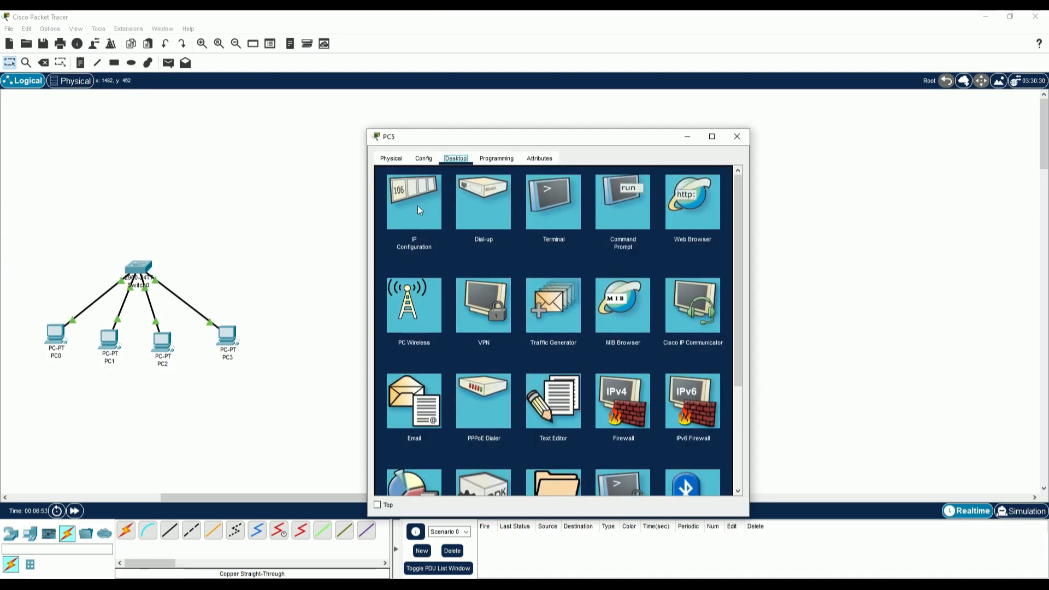
pyautogui.click(417, 206)
pyautogui.click(529, 235)
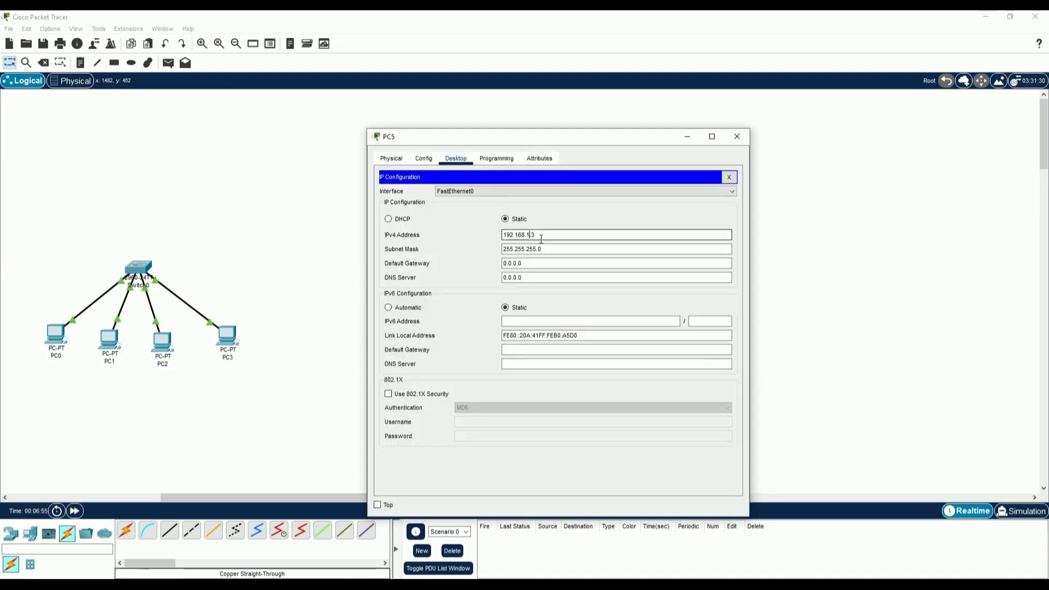
pyautogui.write('2')
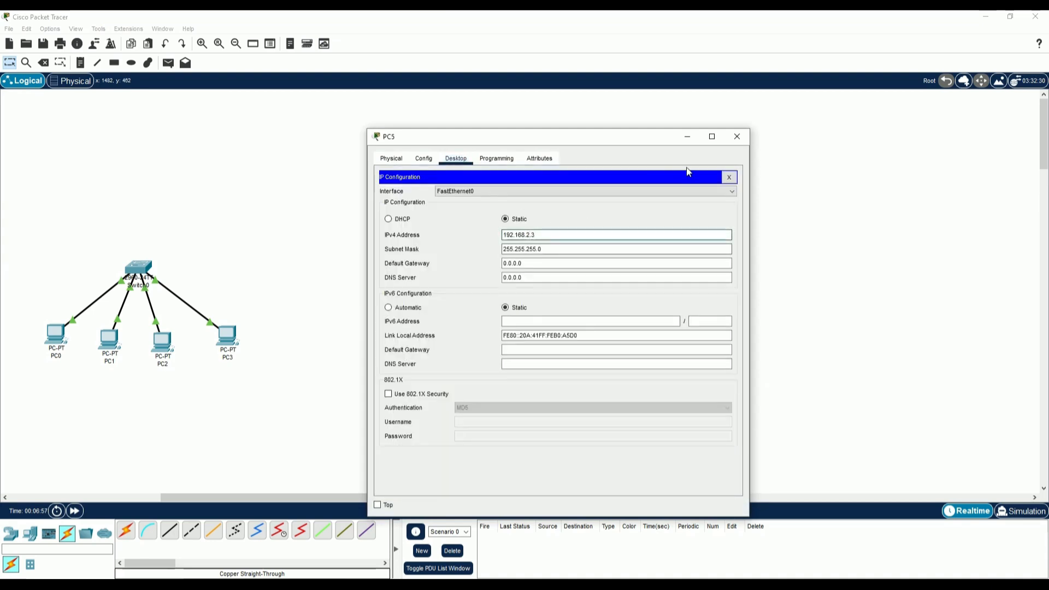
# Step: Close PC5's window, change PC6's IPv4 address to 192.168.2.4, and close the PC6 window
pyautogui.click(737, 136)
pyautogui.click(531, 348)
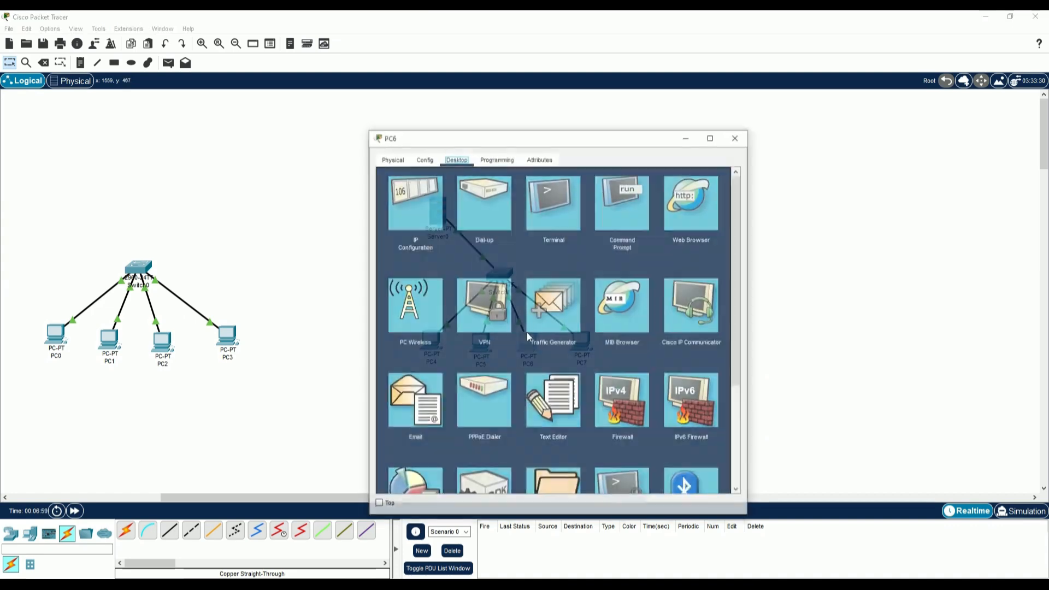
pyautogui.click(423, 197)
pyautogui.click(527, 235)
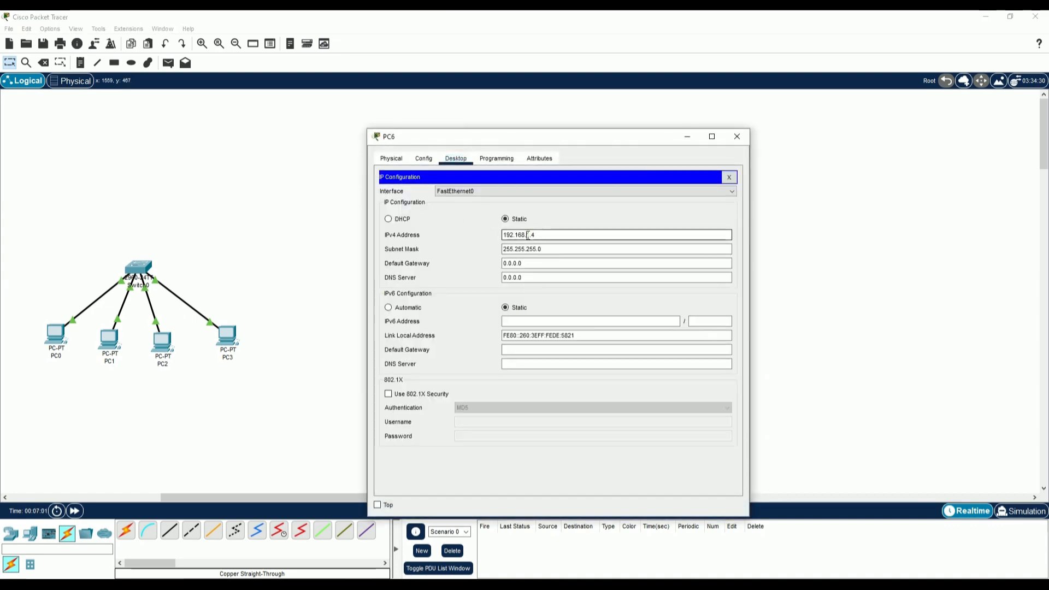
pyautogui.doubleClick(528, 235)
pyautogui.write('2')
pyautogui.click(711, 136)
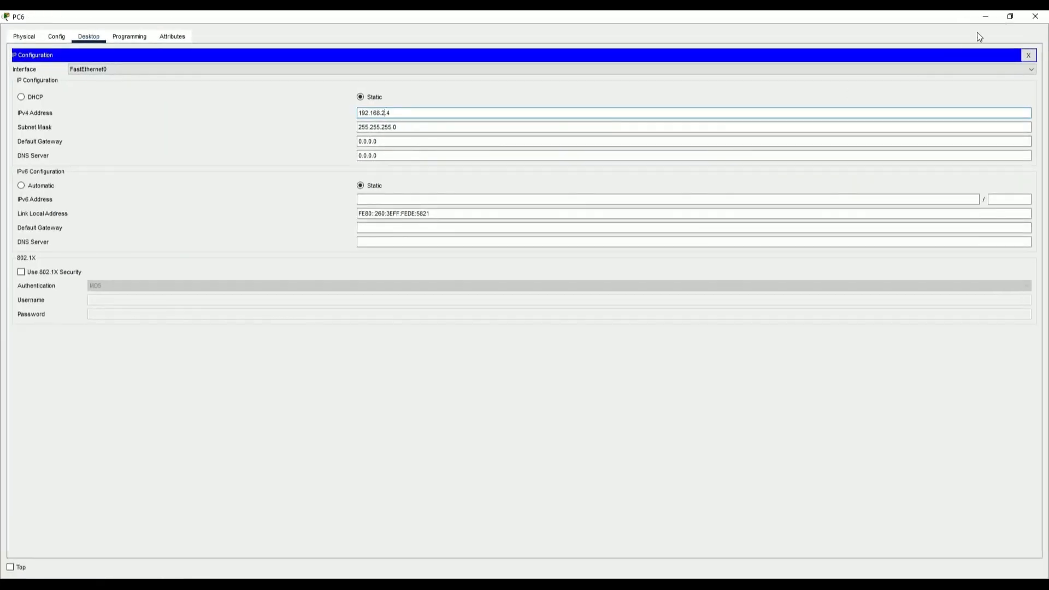
pyautogui.click(1010, 16)
pyautogui.click(741, 135)
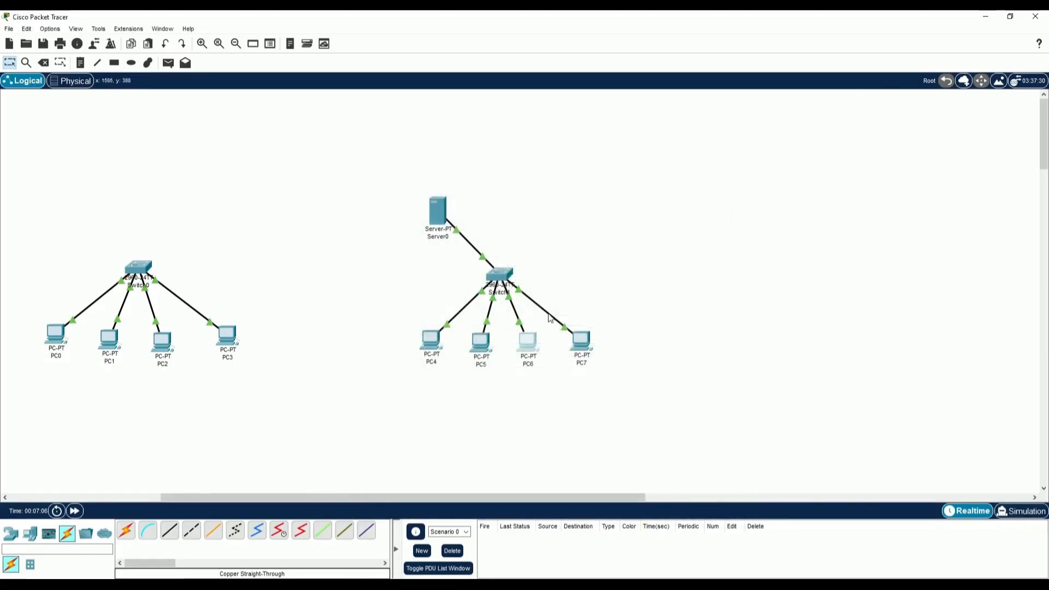
# Step: Change PC7's IPv4 address to 192.168.2.5 and close its window
pyautogui.click(574, 343)
pyautogui.click(417, 209)
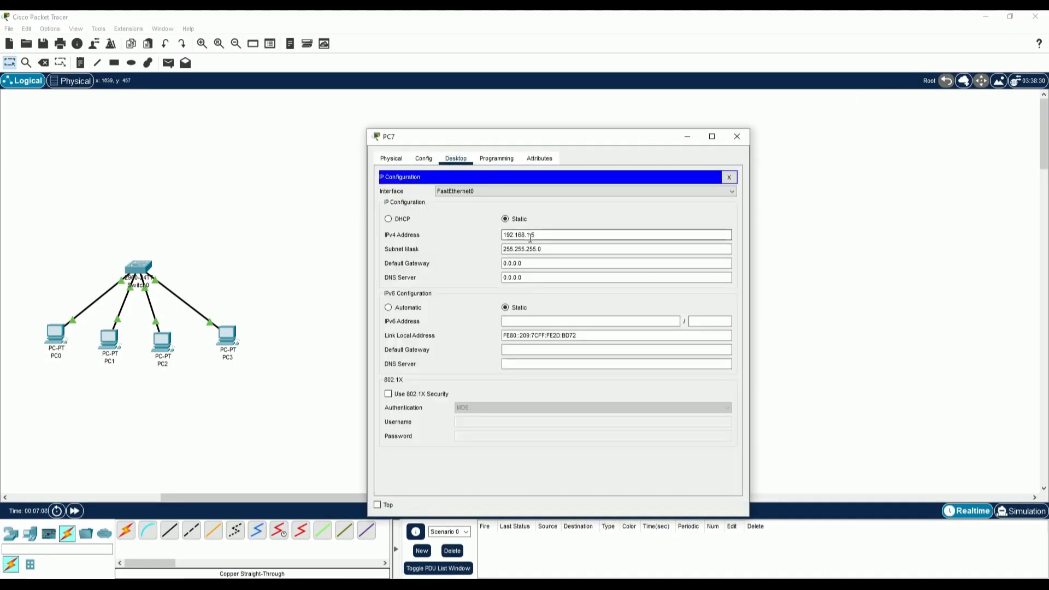
pyautogui.click(737, 136)
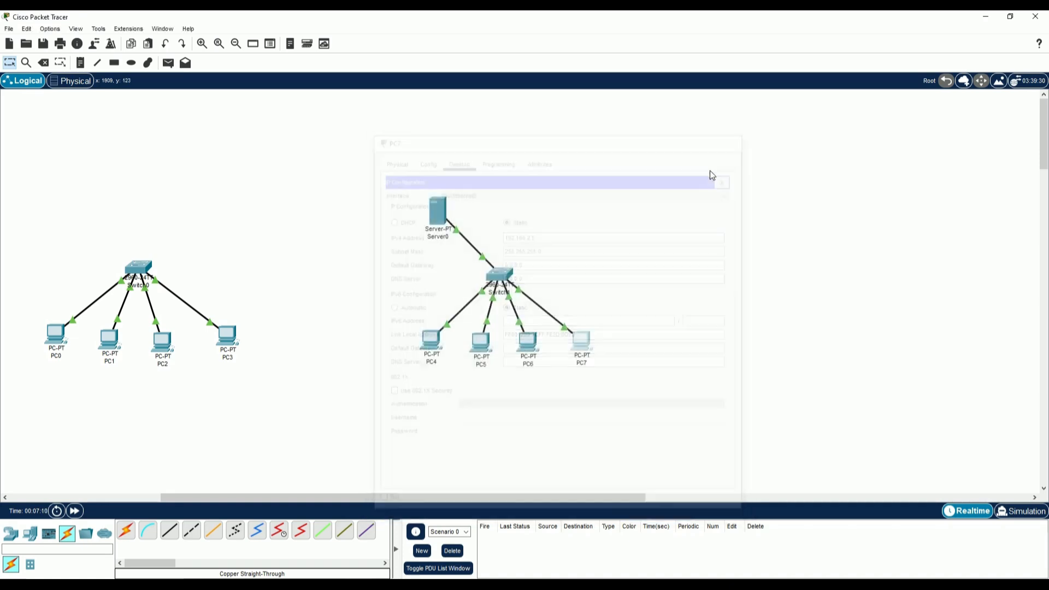
# Step: Check PC4's IPv4 address in its IP configuration and close the window
pyautogui.click(433, 339)
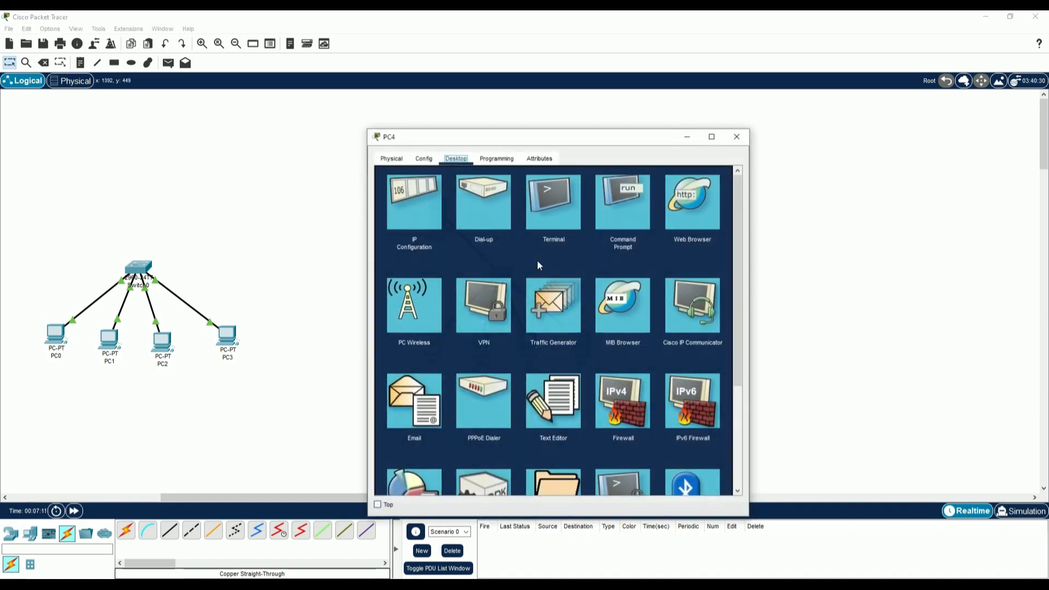
pyautogui.click(431, 209)
pyautogui.moveTo(576, 236); pyautogui.dragTo(449, 235)
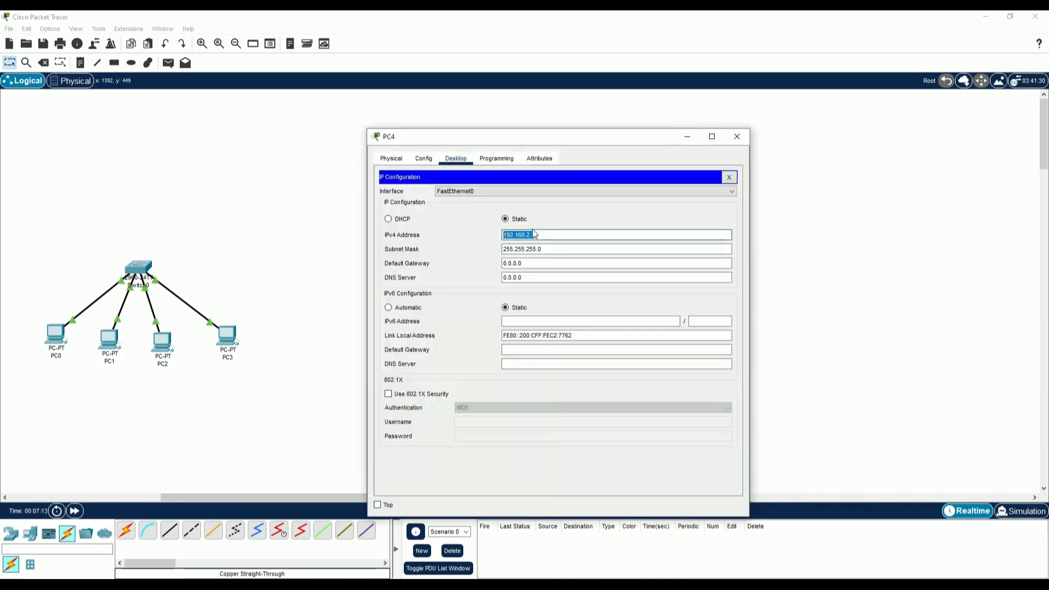
pyautogui.click(748, 137)
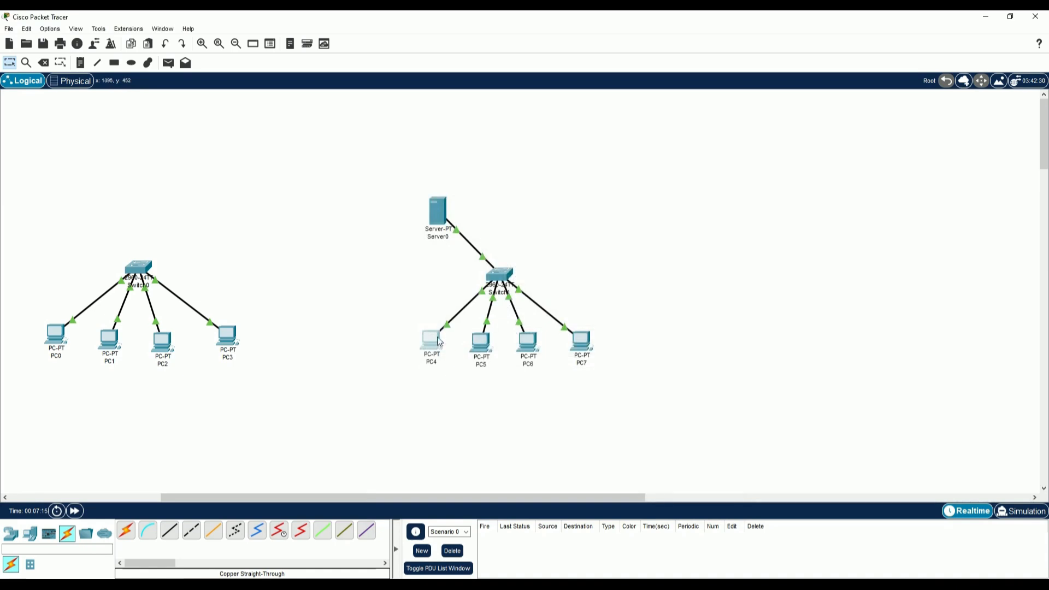
# Step: Request 192.168.2.1 in PC4's web browser, highlight the text line on the served page, and close the window
pyautogui.click(435, 338)
pyautogui.click(681, 205)
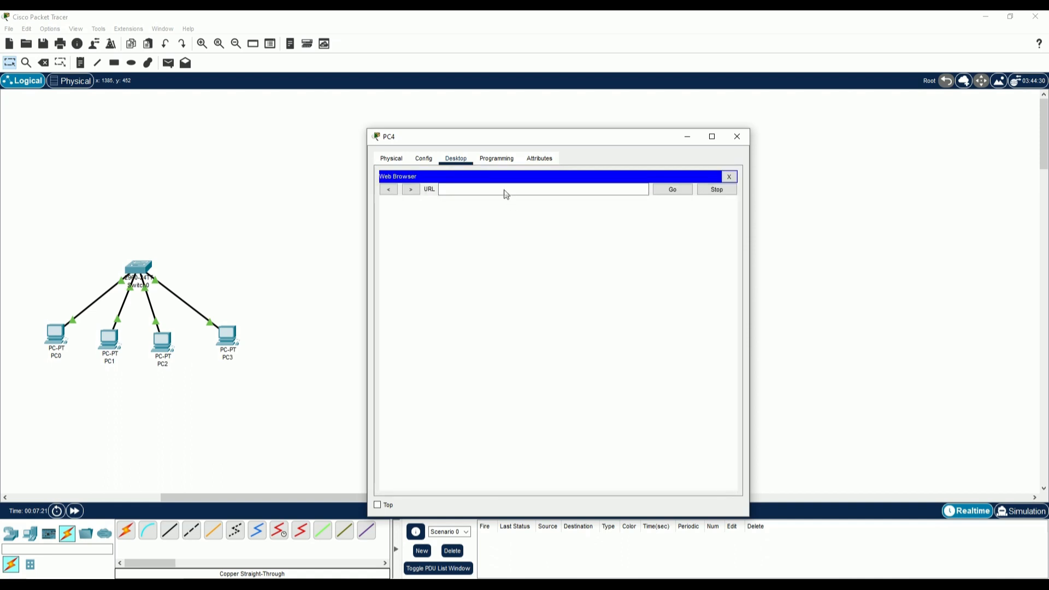
pyautogui.click(515, 193)
pyautogui.write('192.168.2.2')
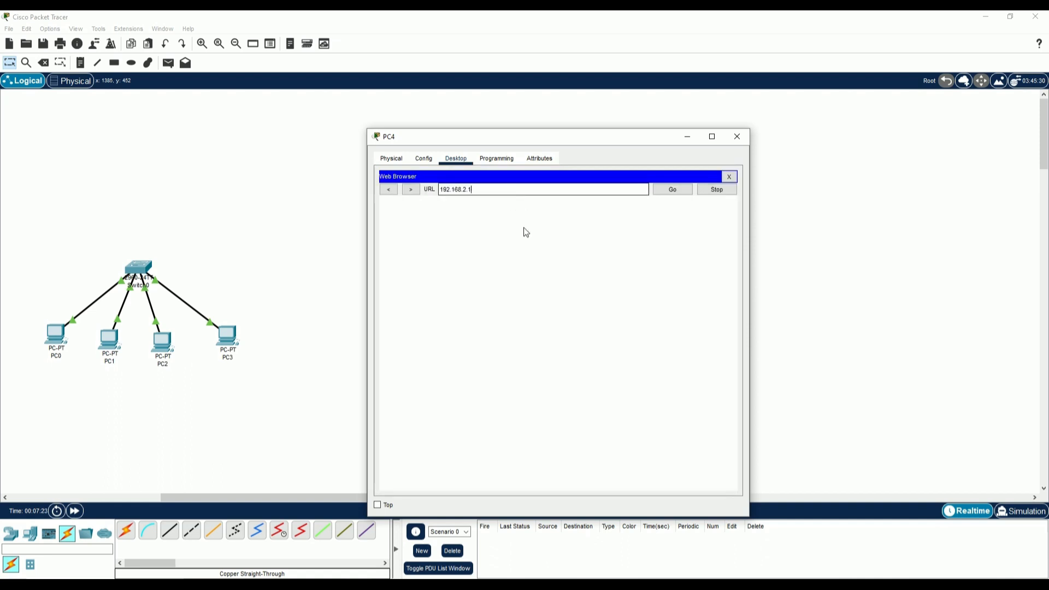
pyautogui.click(672, 190)
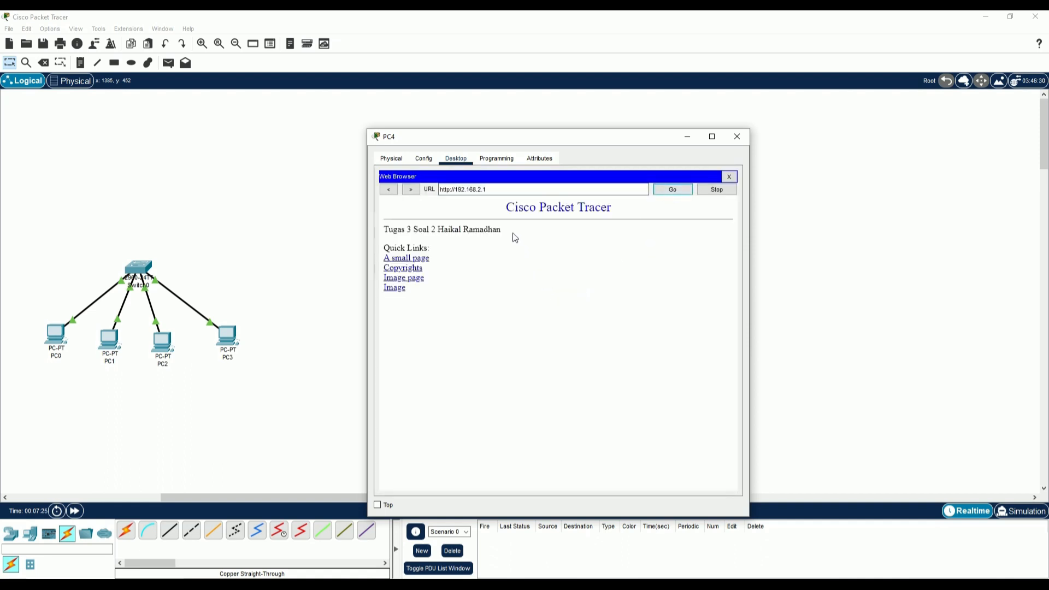
pyautogui.moveTo(513, 233); pyautogui.dragTo(372, 234)
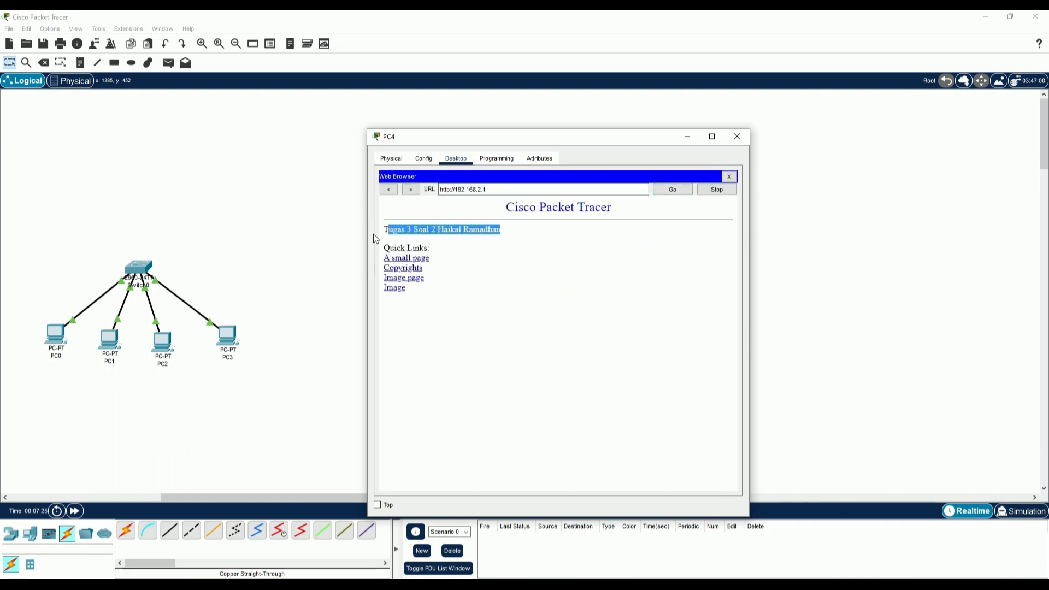
pyautogui.click(735, 140)
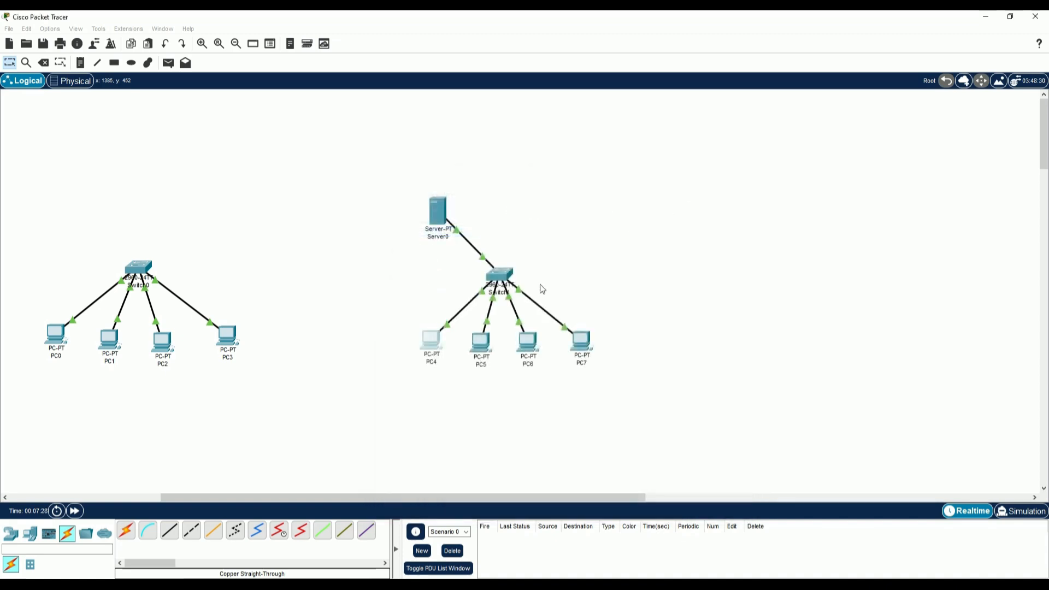
# Step: Request 192.168.2.1 in PC5's web browser and close the PC5 window
pyautogui.click(480, 341)
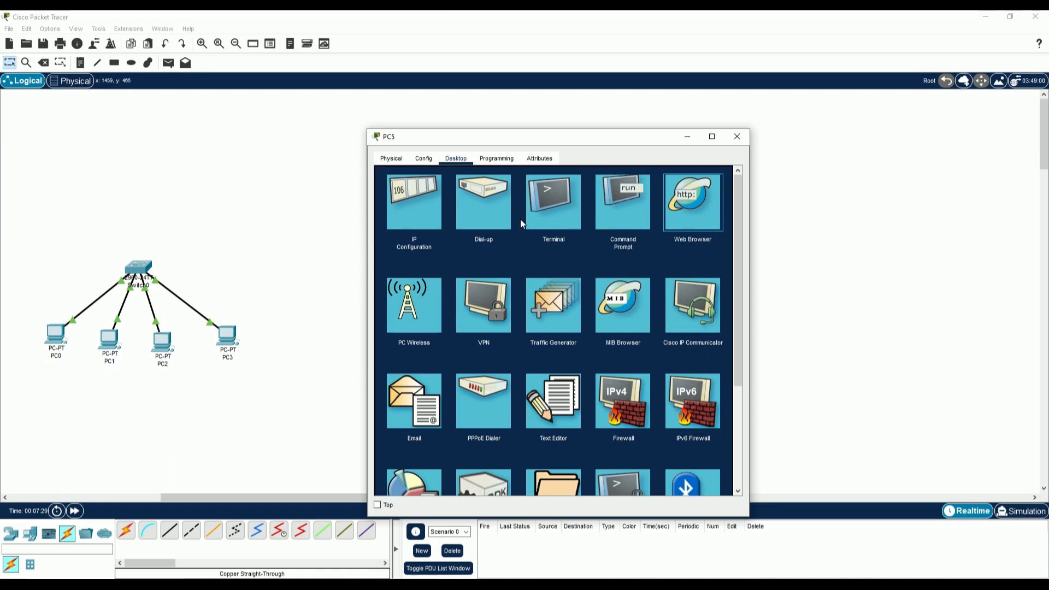
pyautogui.click(517, 189)
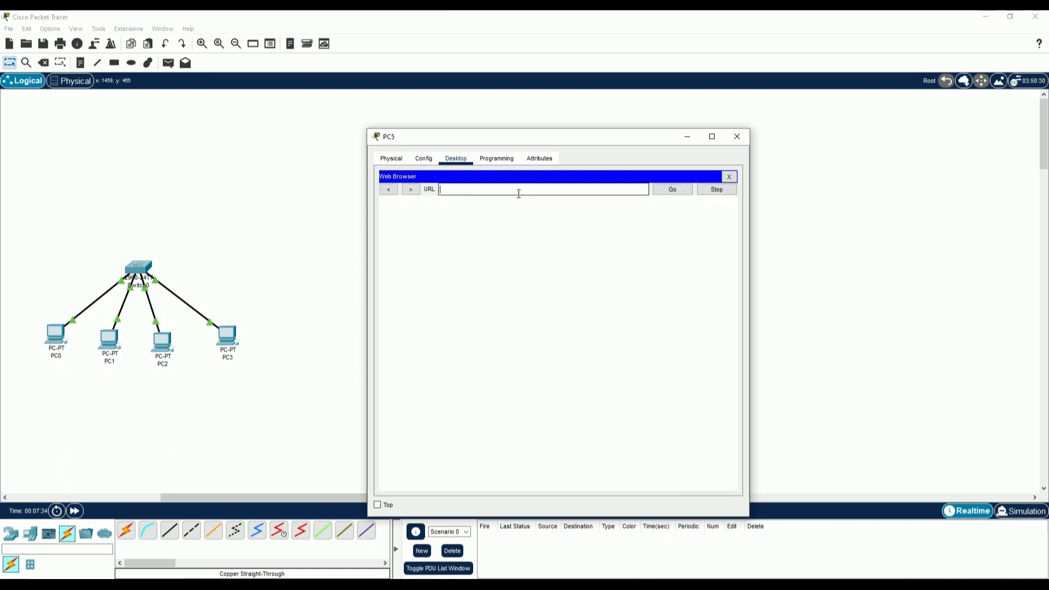
pyautogui.write('192.168.2.2')
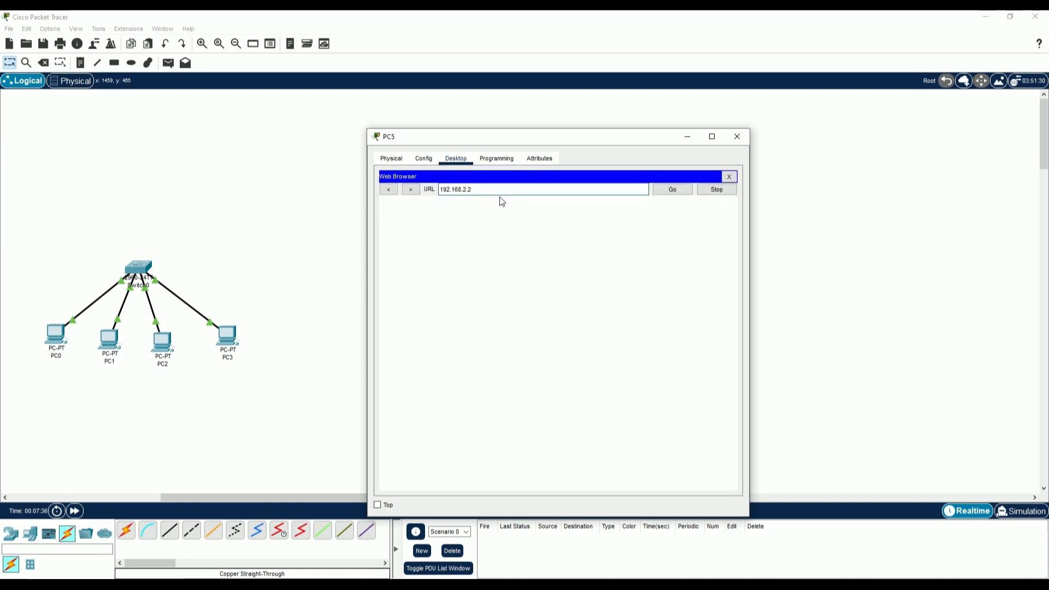
pyautogui.hotkey('ctrl', 'a')
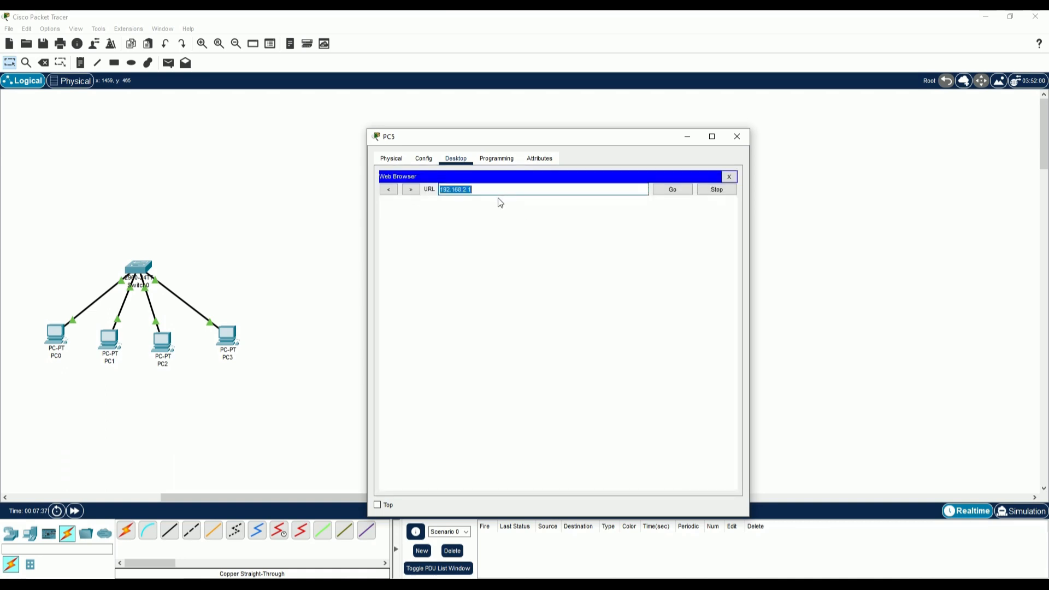
pyautogui.click(684, 189)
pyautogui.click(742, 135)
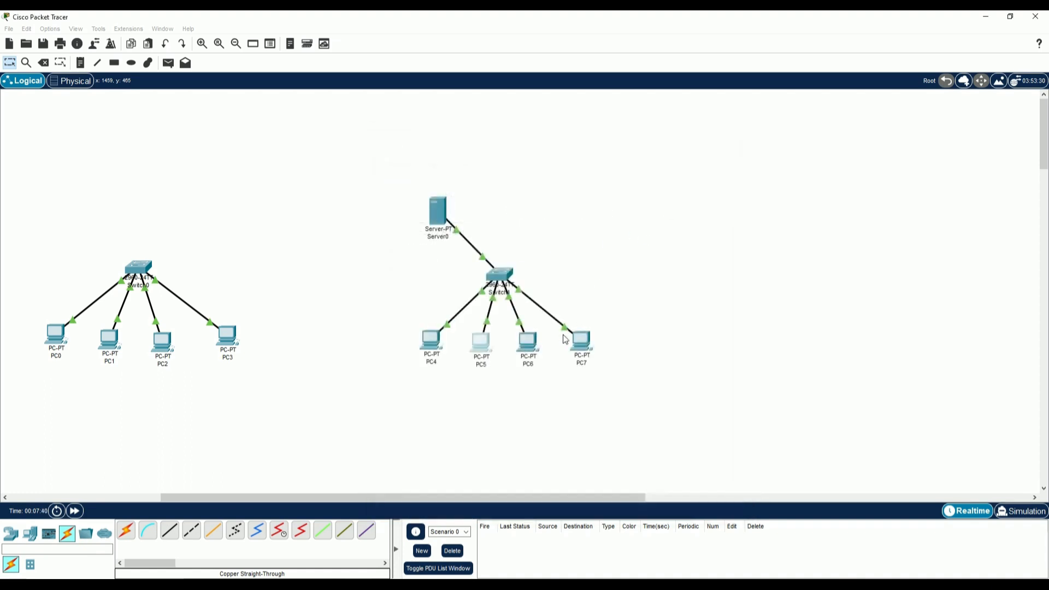
# Step: Request 192.168.2.1 in PC6's web browser and close the PC6 window
pyautogui.click(529, 341)
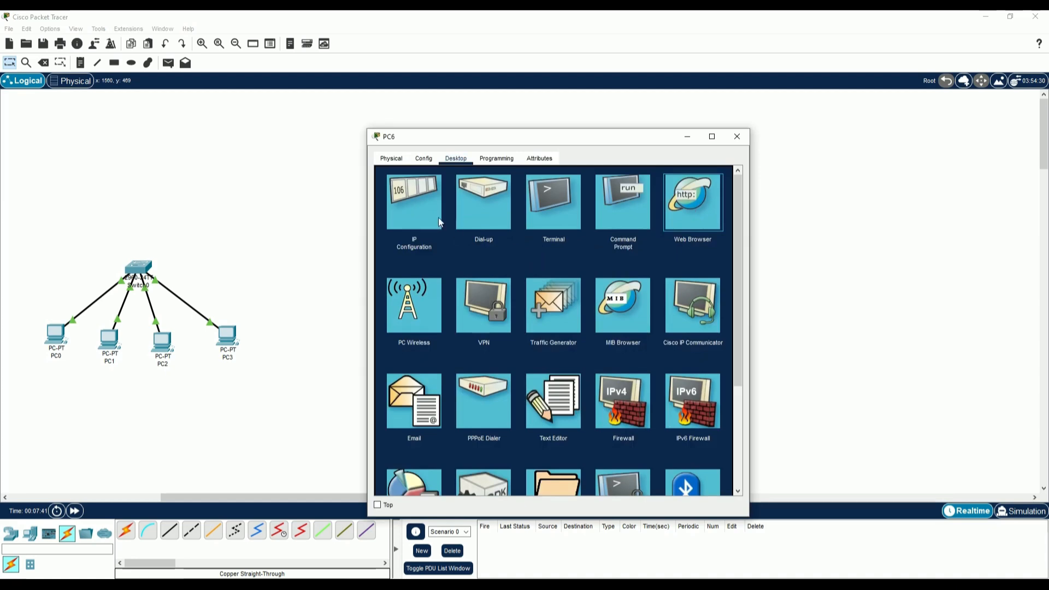
pyautogui.click(684, 242)
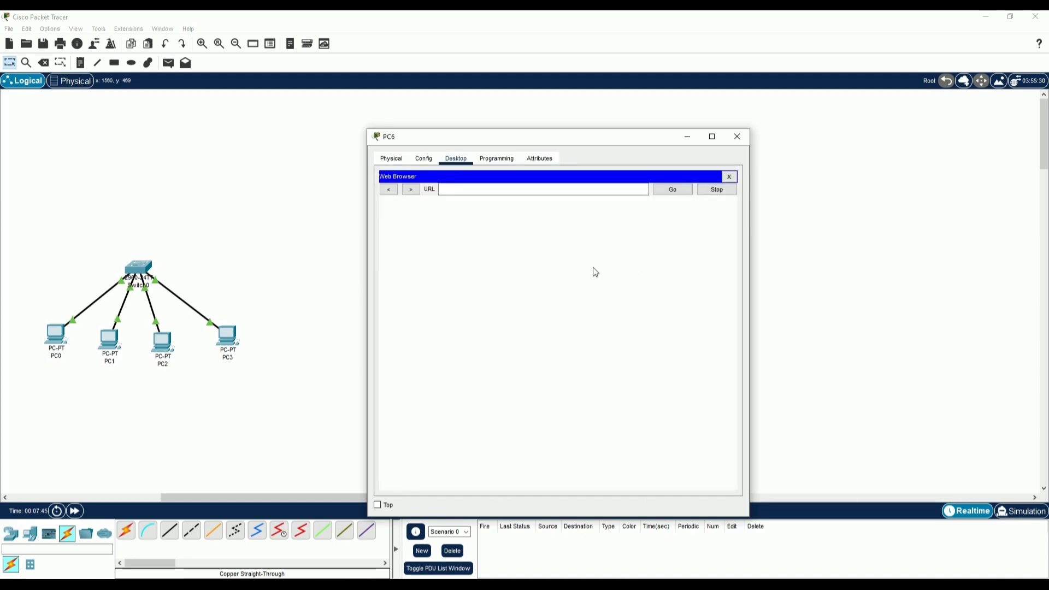
pyautogui.click(519, 193)
pyautogui.write('http://192.168.2.1')
pyautogui.click(664, 191)
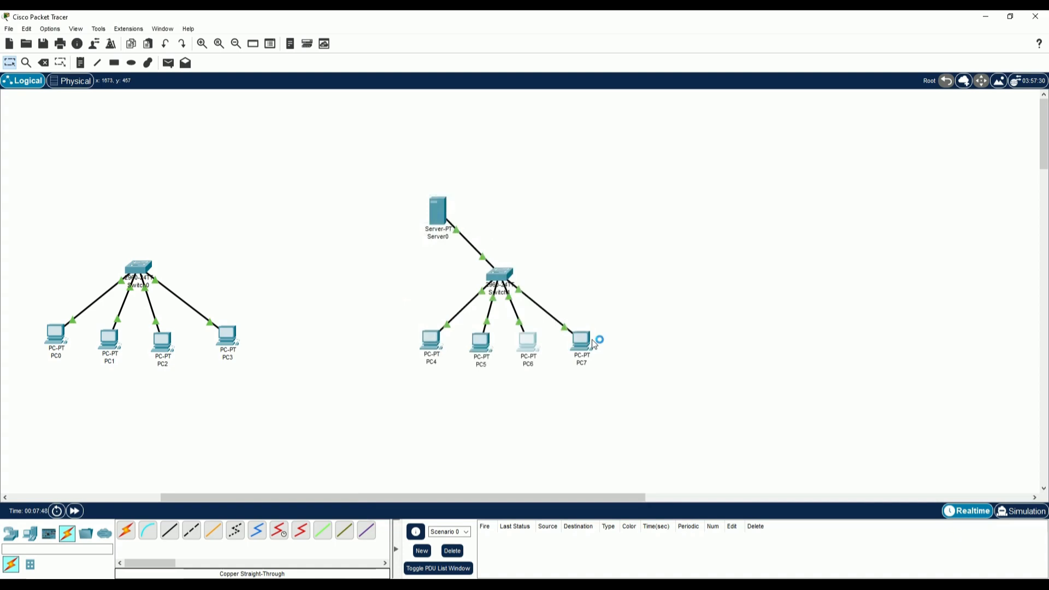
# Step: Request 192.168.2.1 in PC7's web browser and close the PC7 window
pyautogui.click(582, 341)
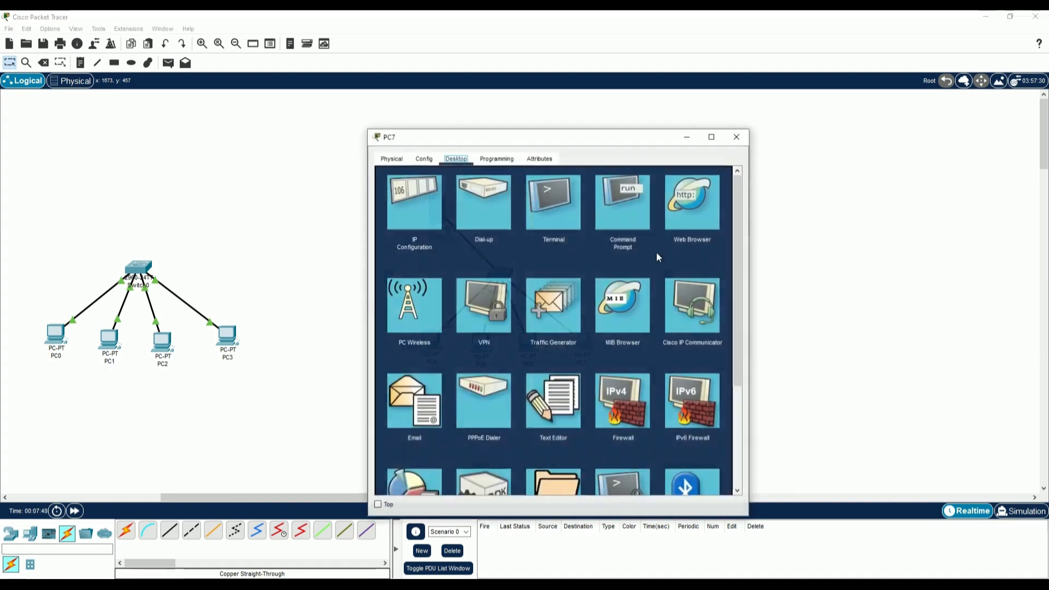
pyautogui.click(688, 211)
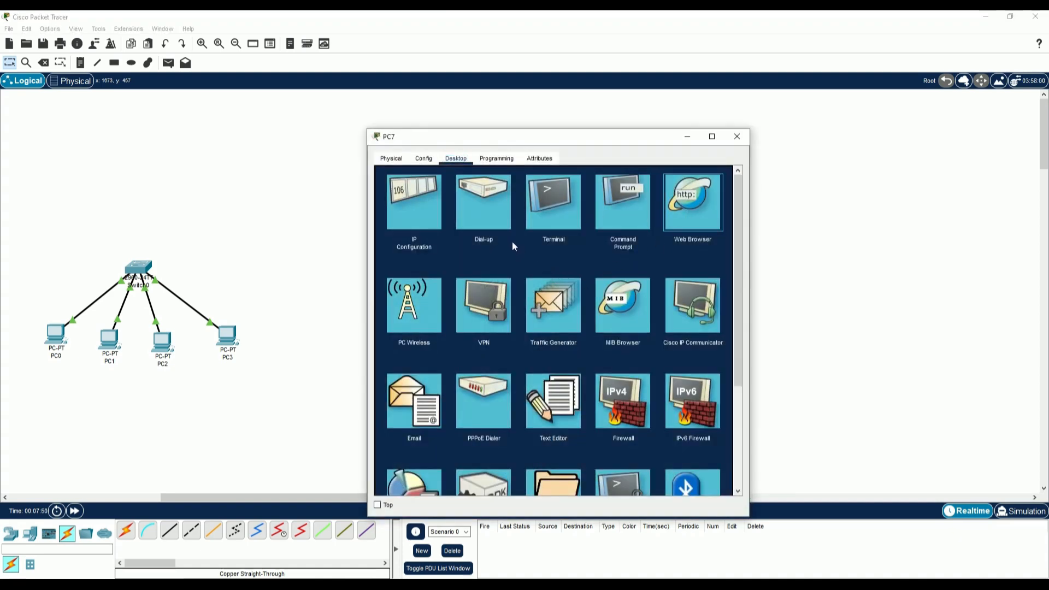
pyautogui.click(551, 189)
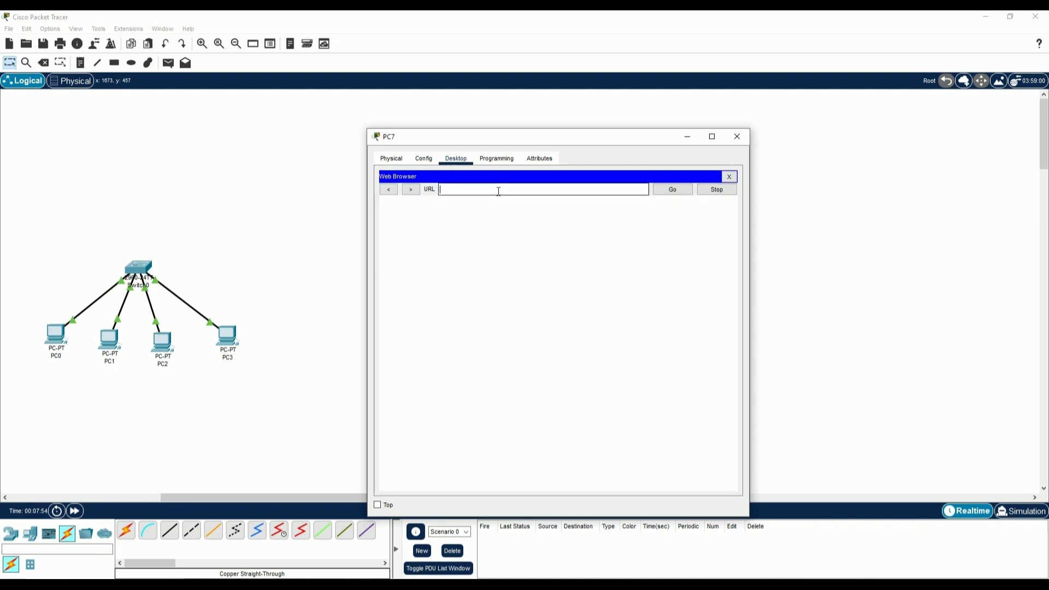
pyautogui.write('192.168.2.1')
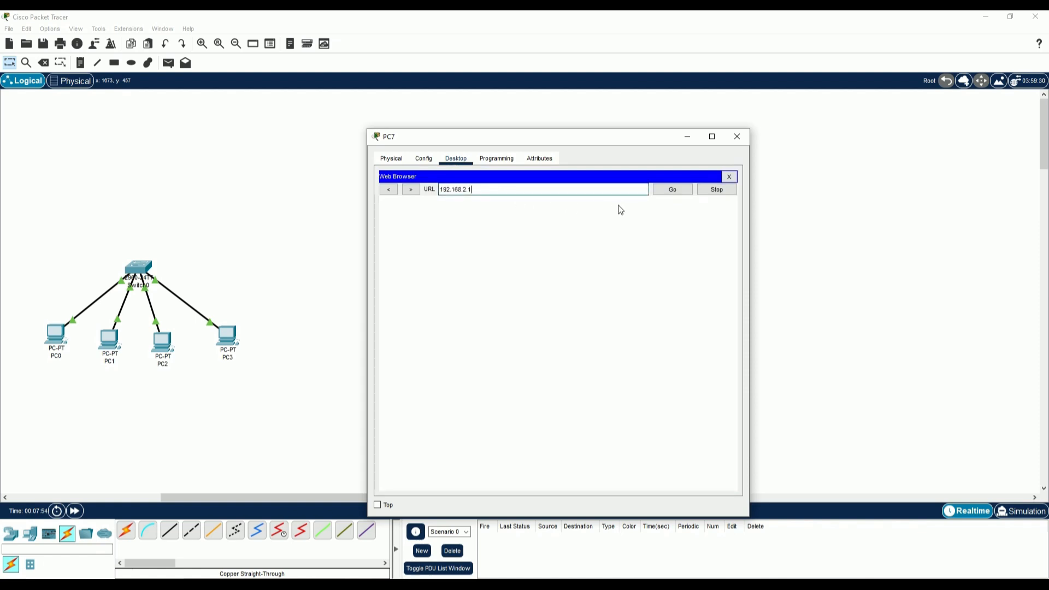
pyautogui.click(683, 188)
pyautogui.click(737, 136)
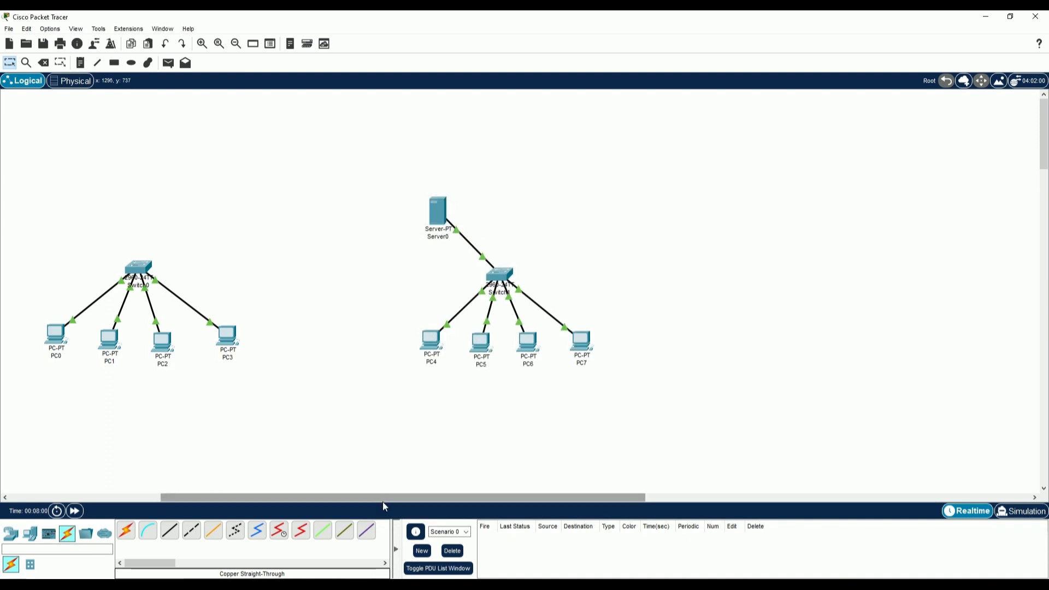
# Step: Switch to the assignment page in the browser, read task 3 on the DNS and HTTP servers, and return to Packet Tracer
pyautogui.moveTo(382, 498); pyautogui.dragTo(514, 499)
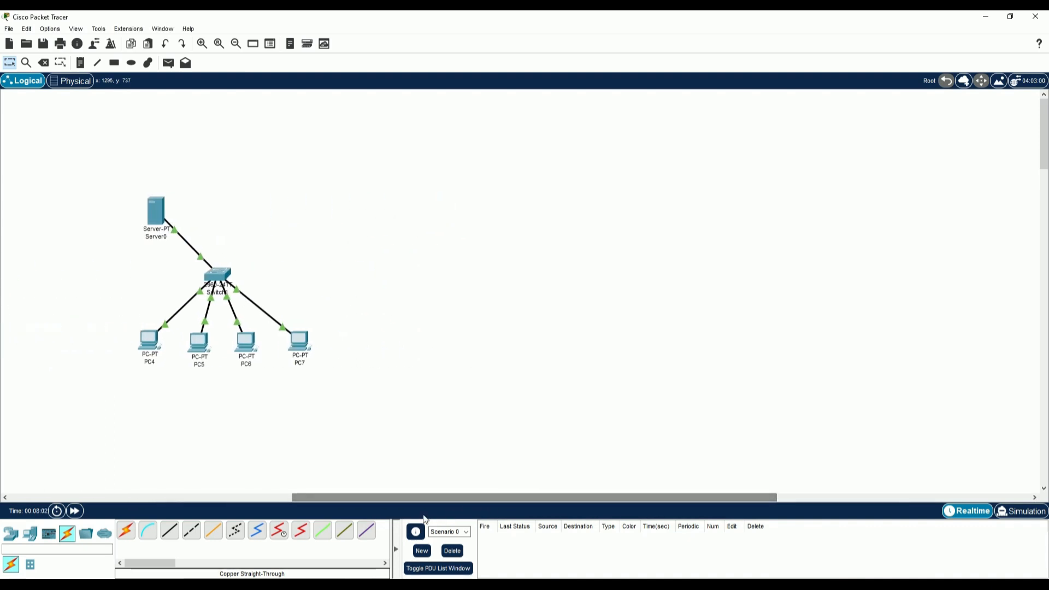
pyautogui.hotkey('alt', 'Tab')
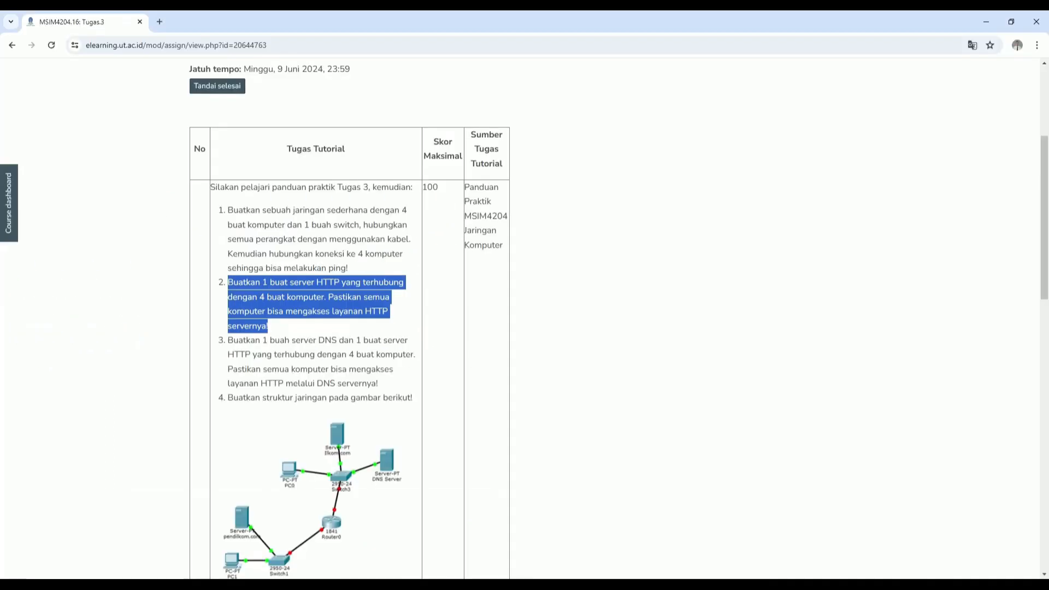
pyautogui.click(243, 374)
pyautogui.moveTo(233, 339); pyautogui.dragTo(421, 386)
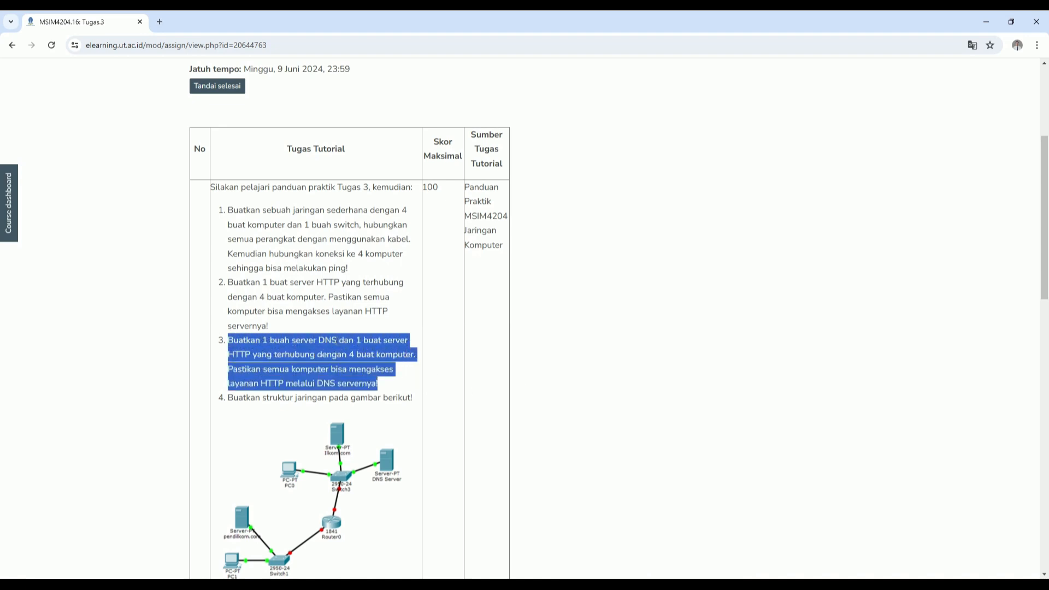
pyautogui.click(573, 425)
pyautogui.click(419, 583)
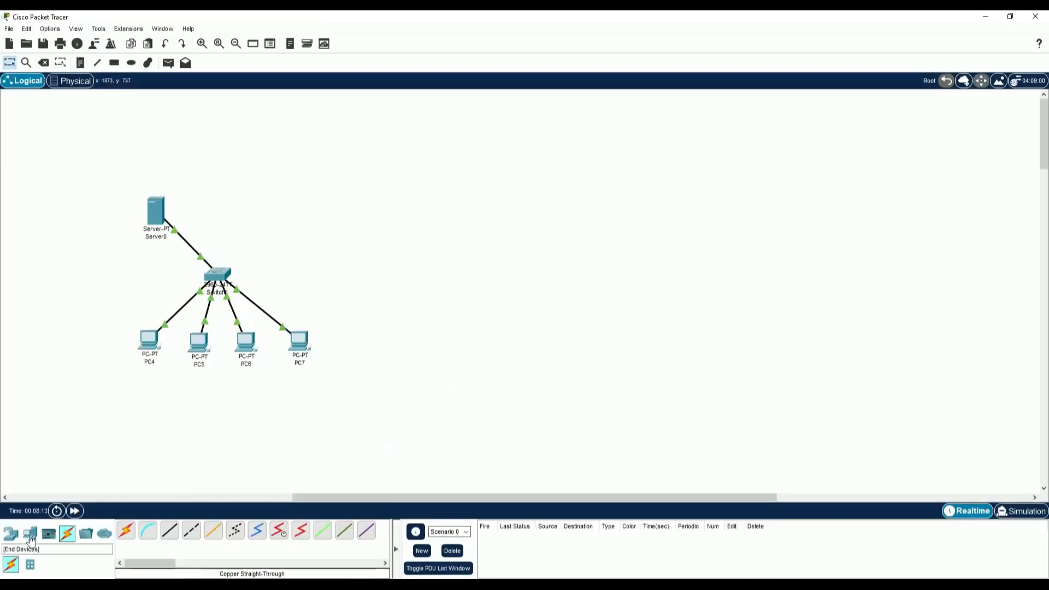
# Step: Place two Server-PT devices side by side in the empty workspace beside the Server0 network
pyautogui.click(30, 534)
pyautogui.moveTo(169, 532); pyautogui.dragTo(539, 311)
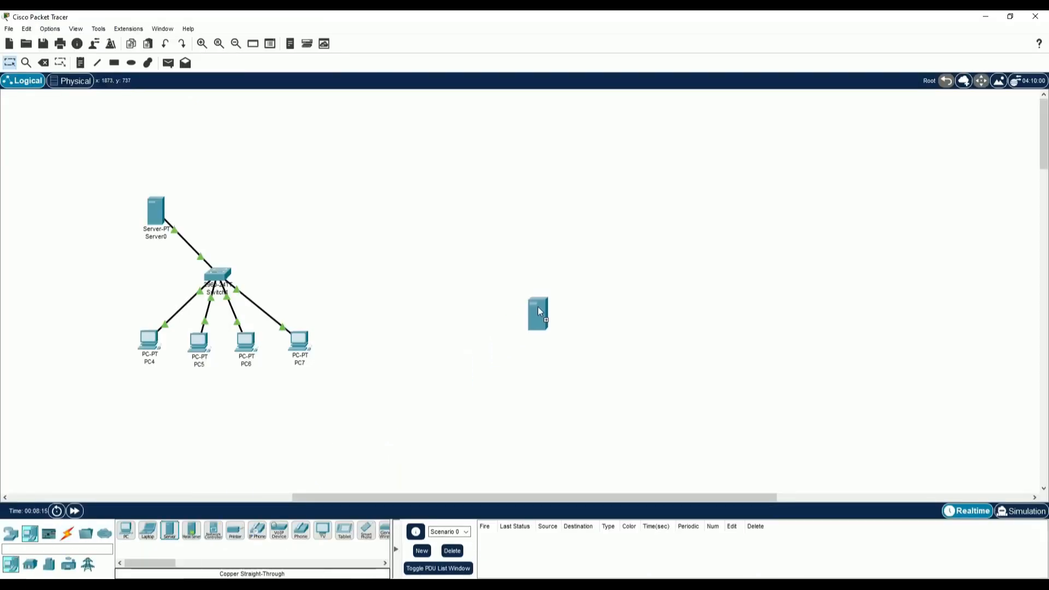
pyautogui.moveTo(458, 205); pyautogui.dragTo(460, 199)
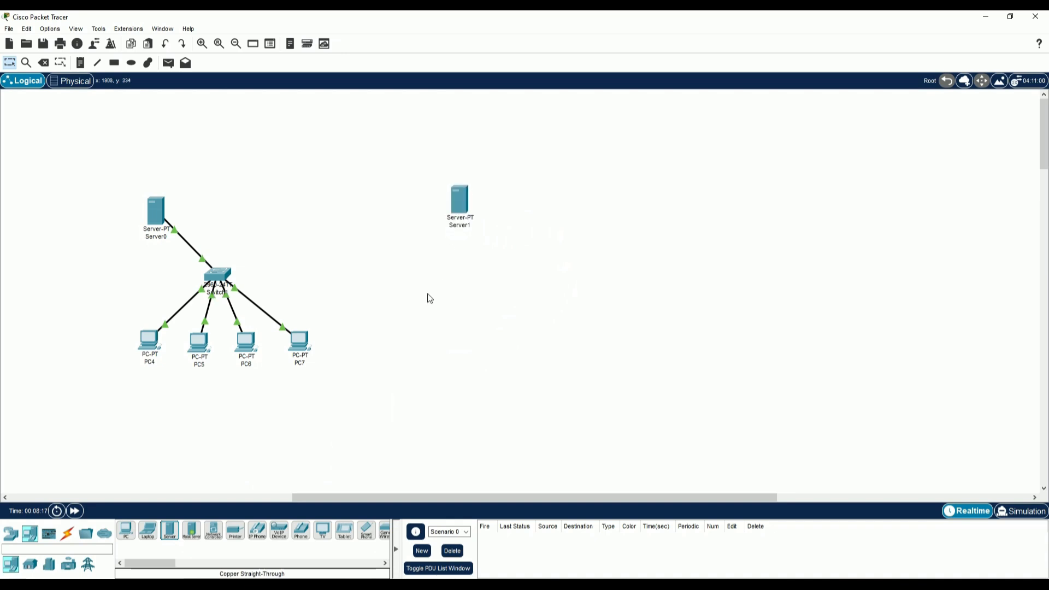
pyautogui.click(168, 533)
pyautogui.click(603, 199)
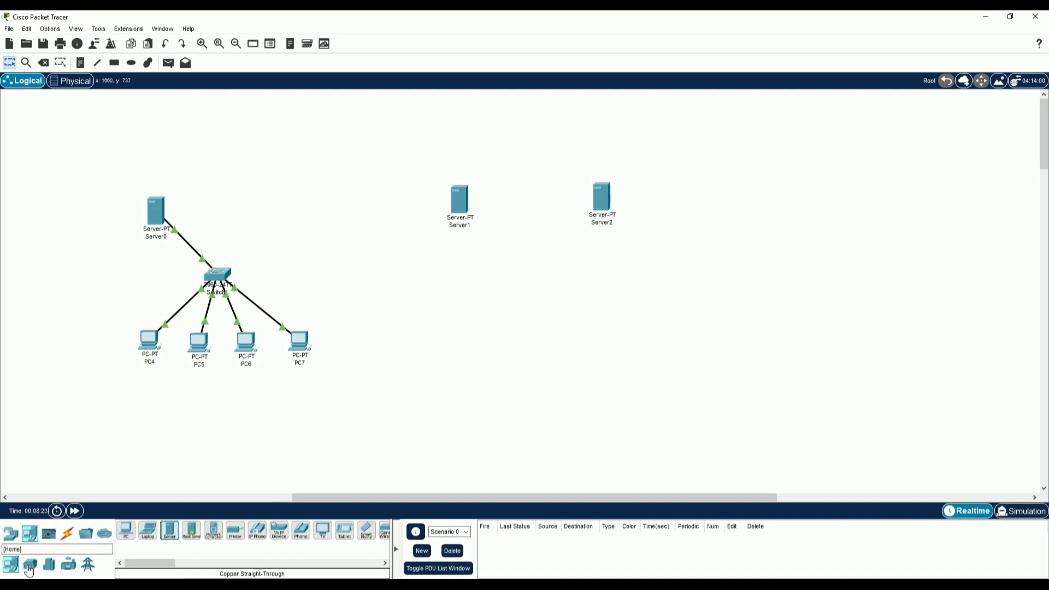
# Step: Place a 2960 switch below and between the two new servers
pyautogui.click(11, 532)
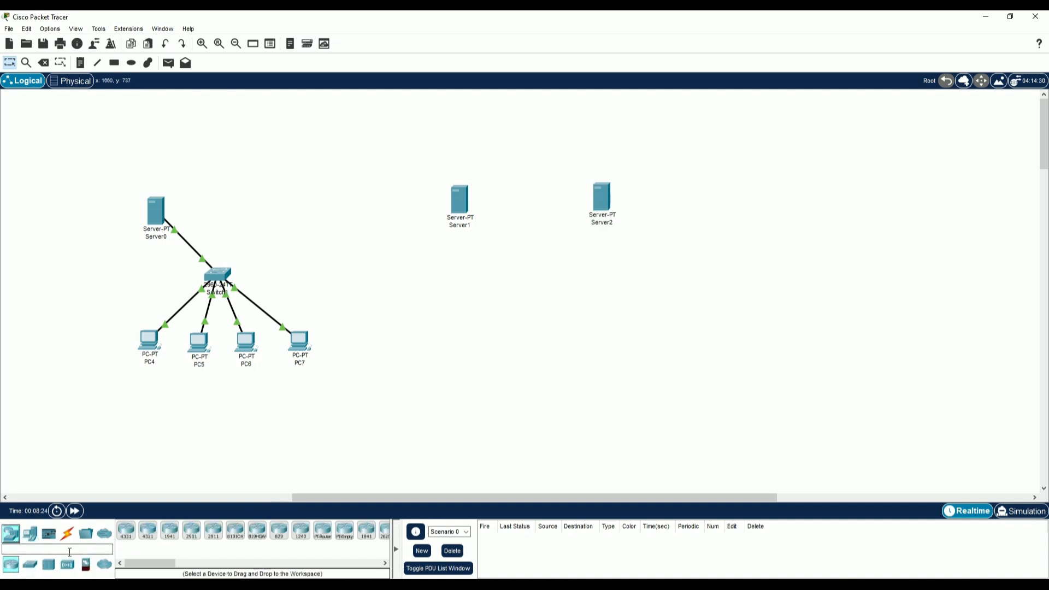
pyautogui.click(30, 564)
pyautogui.click(125, 529)
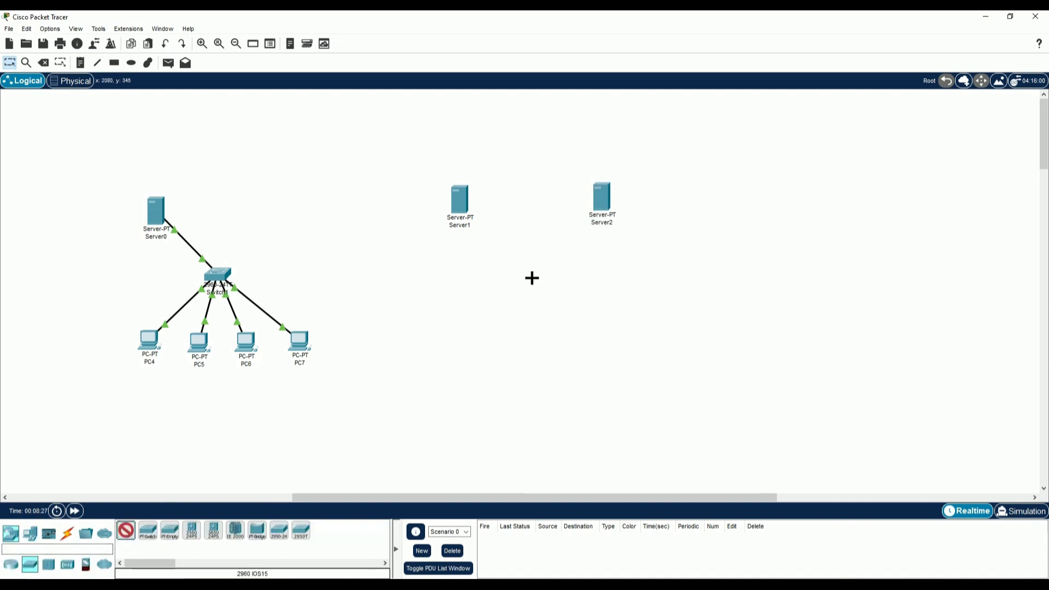
pyautogui.click(530, 280)
# Step: Place four PC-PT devices in a row below the new Switch2
pyautogui.click(30, 532)
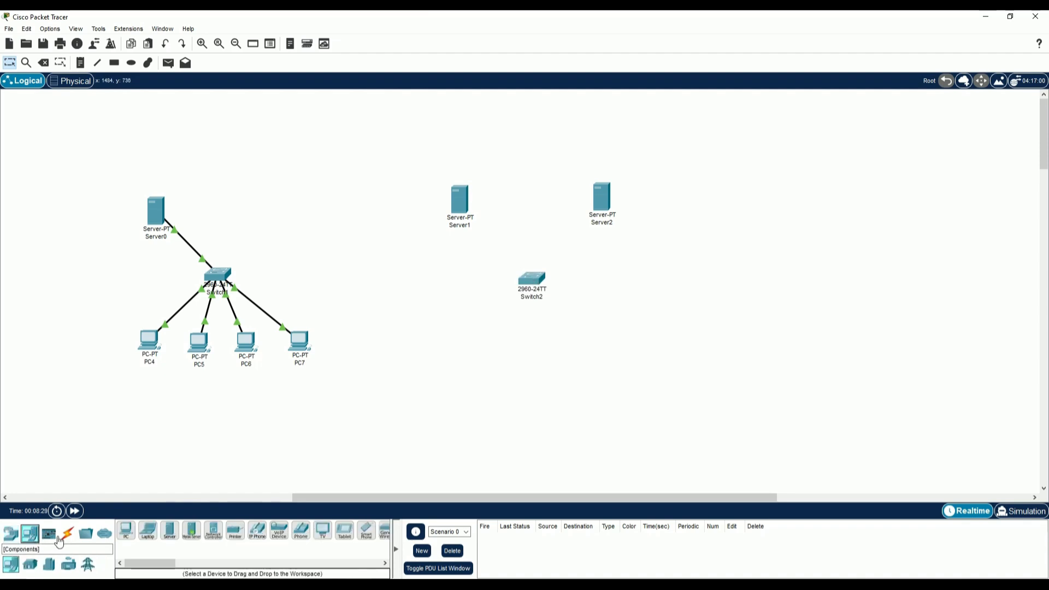
pyautogui.click(126, 530)
pyautogui.click(436, 347)
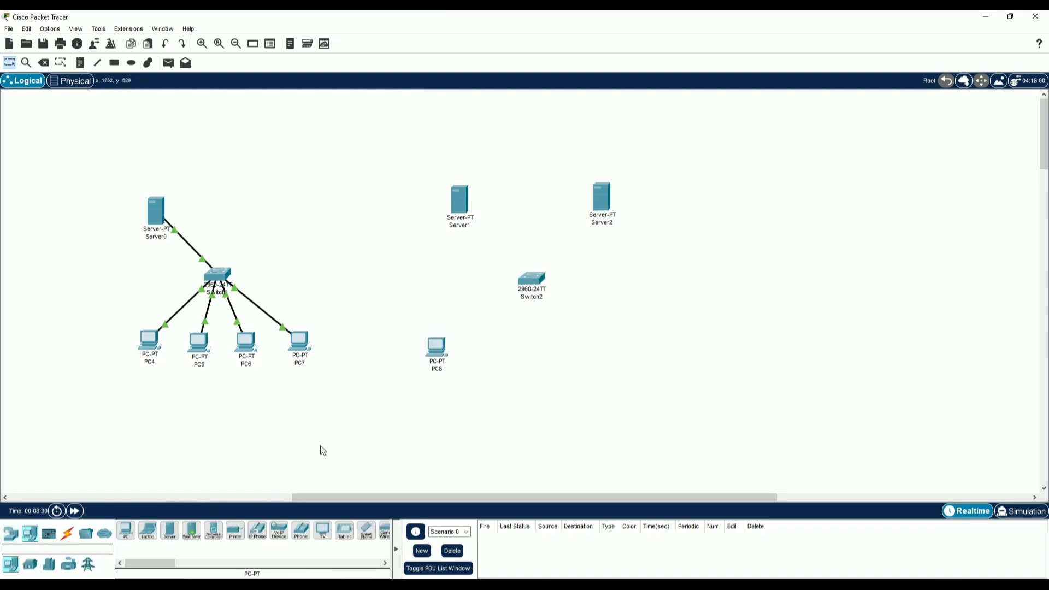
pyautogui.click(125, 530)
pyautogui.click(509, 354)
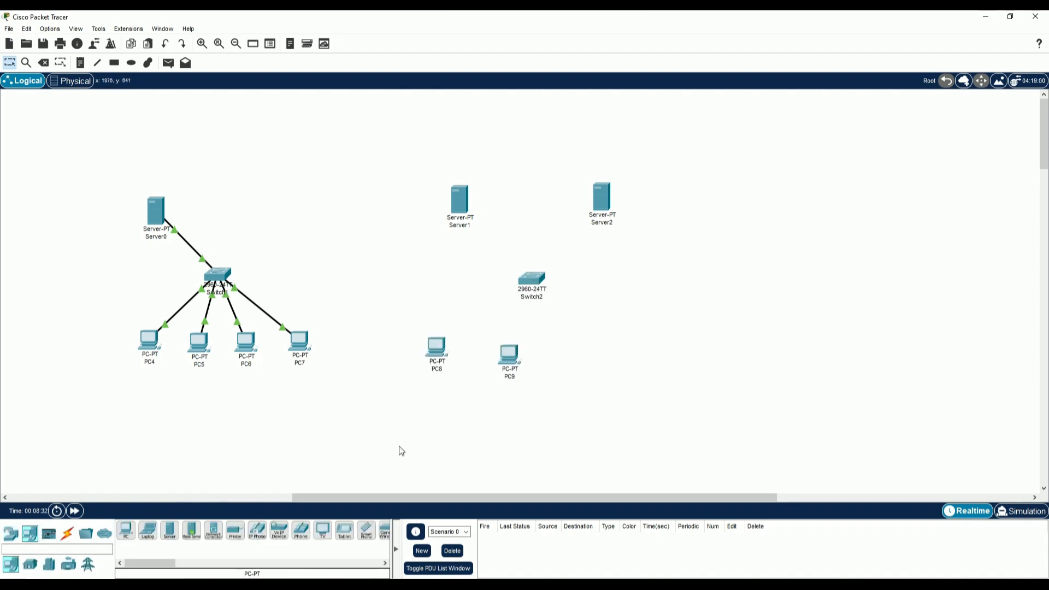
pyautogui.click(126, 530)
pyautogui.click(569, 363)
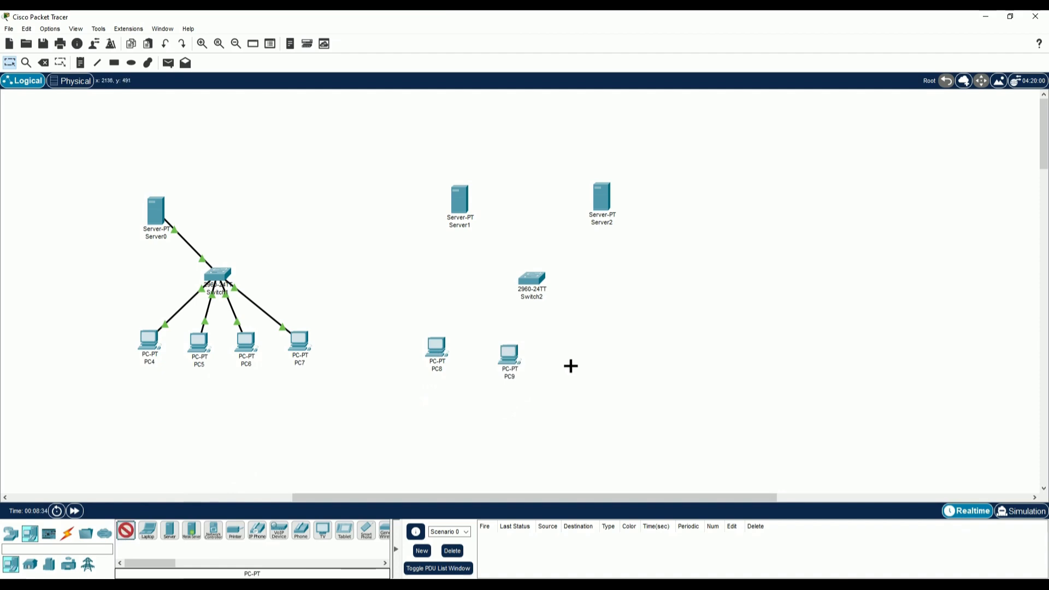
pyautogui.click(126, 529)
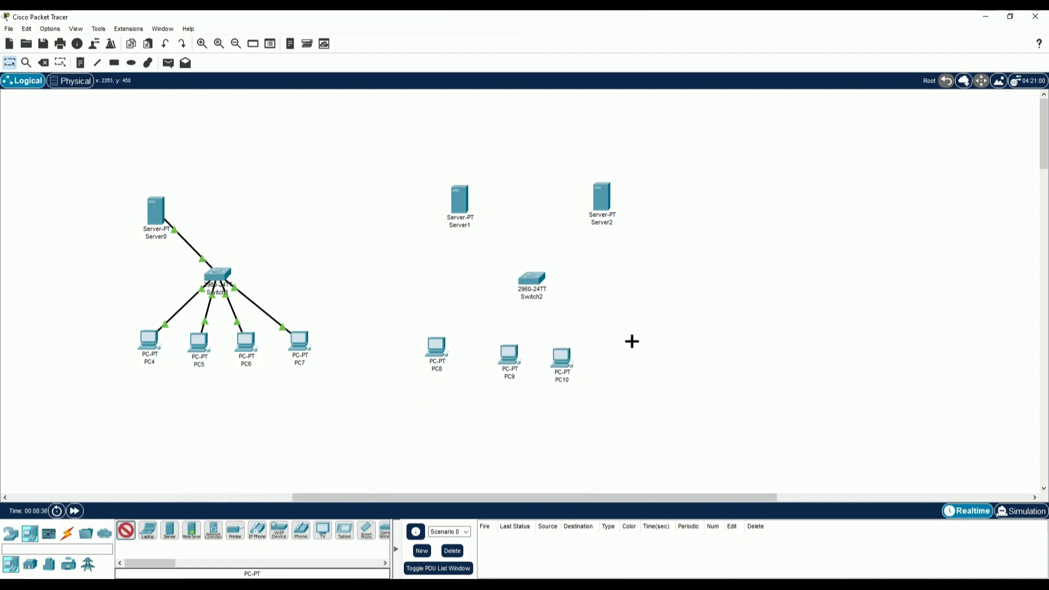
pyautogui.click(636, 350)
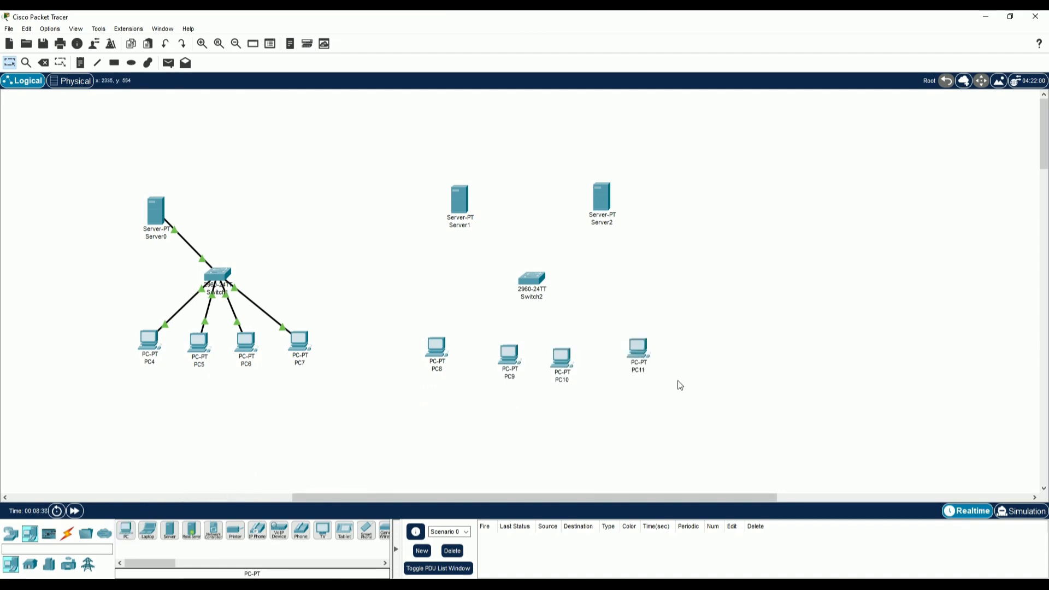
# Step: Give Server1 the static IPv4 address 192.168.3.1 with subnet mask 255.255.255.0 and close its window
pyautogui.click(467, 213)
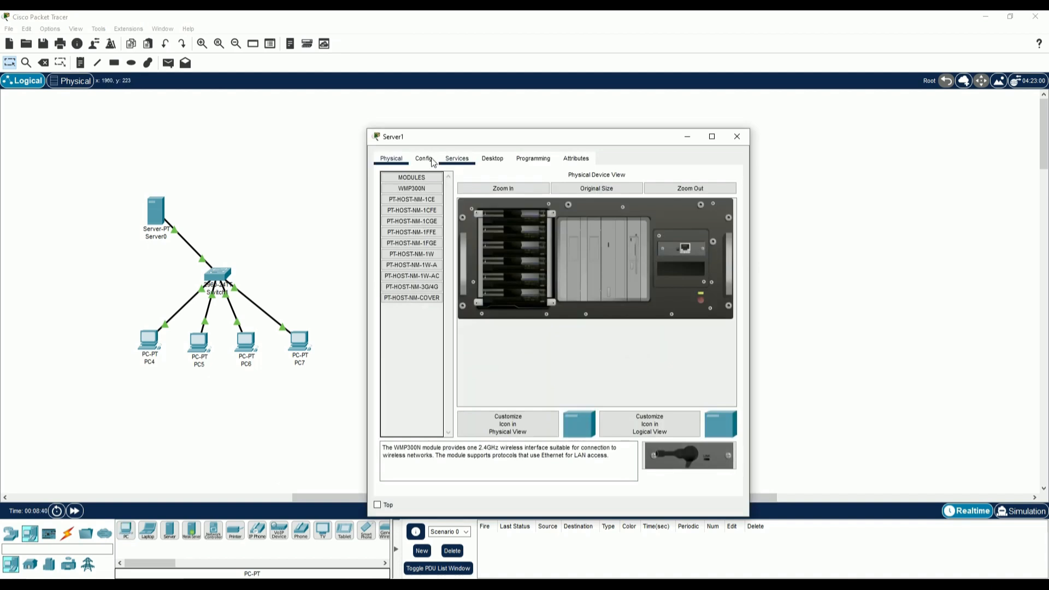
pyautogui.click(430, 163)
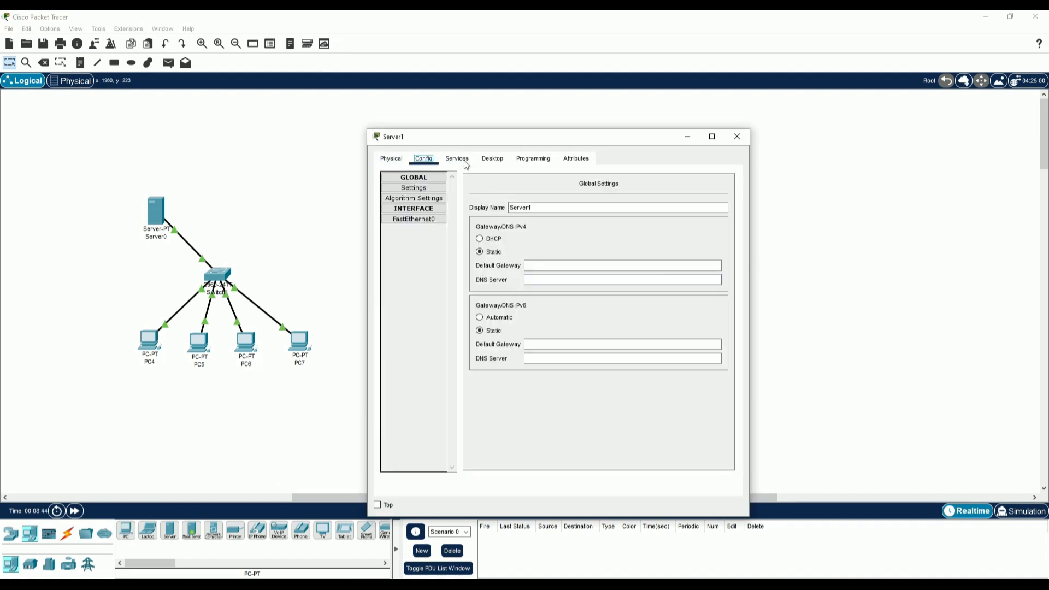
pyautogui.click(464, 160)
pyautogui.click(492, 159)
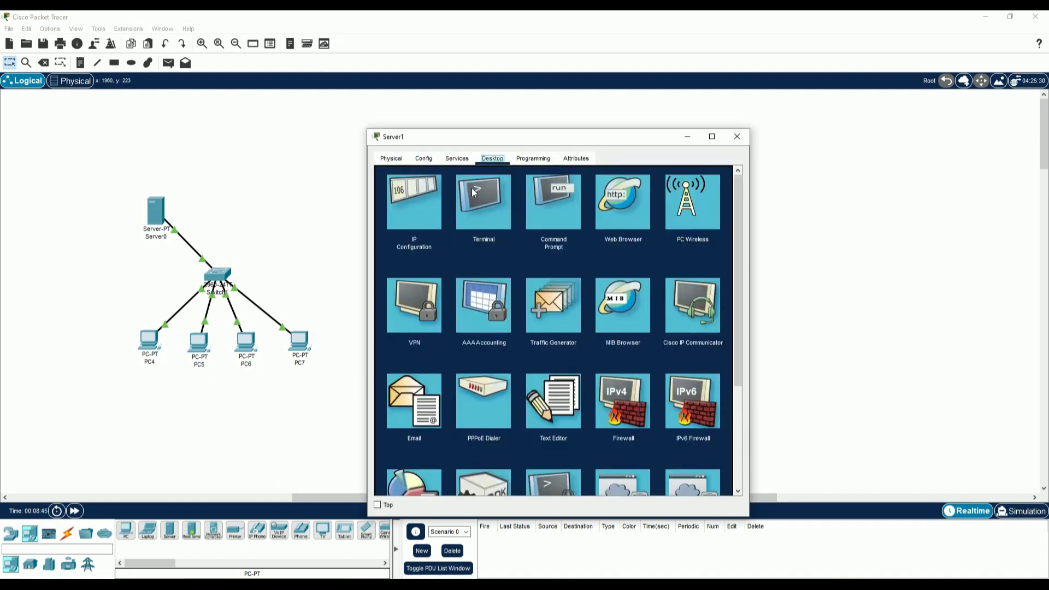
pyautogui.click(417, 202)
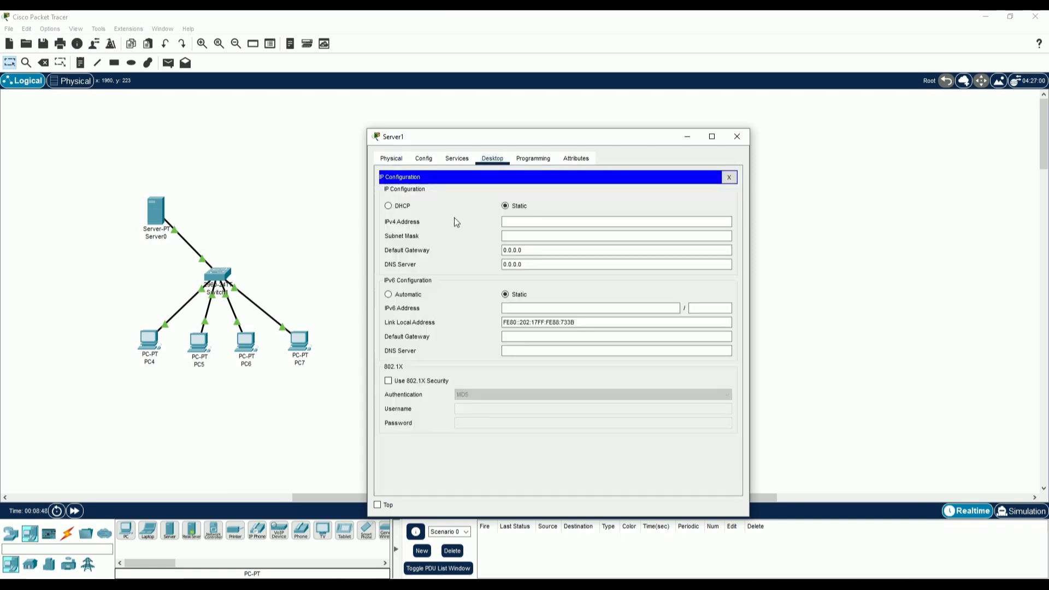
pyautogui.write('192.168.2.1')
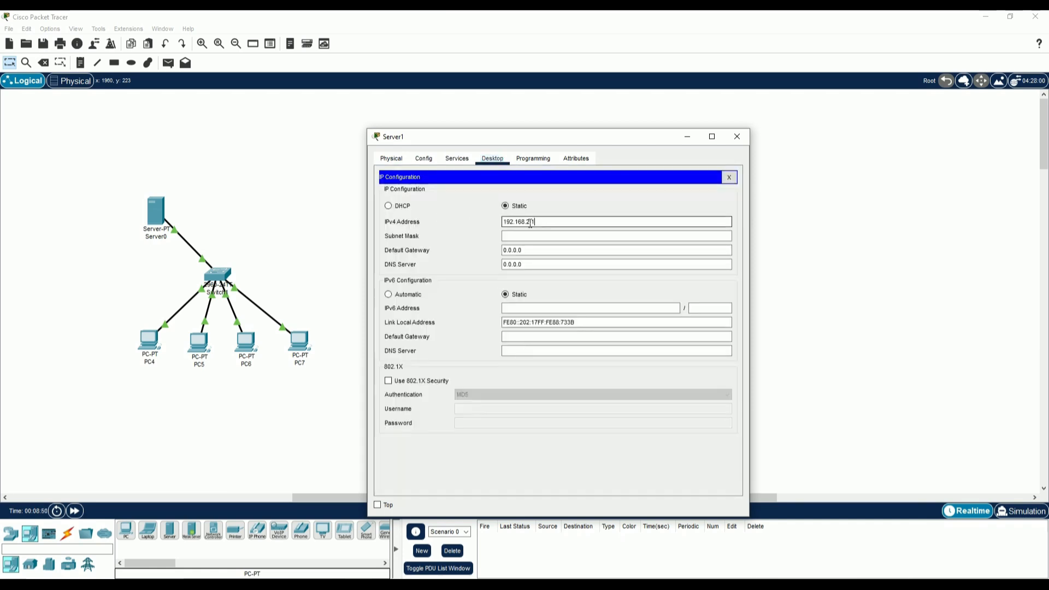
pyautogui.press('BackSpace')
pyautogui.press('BackSpace')
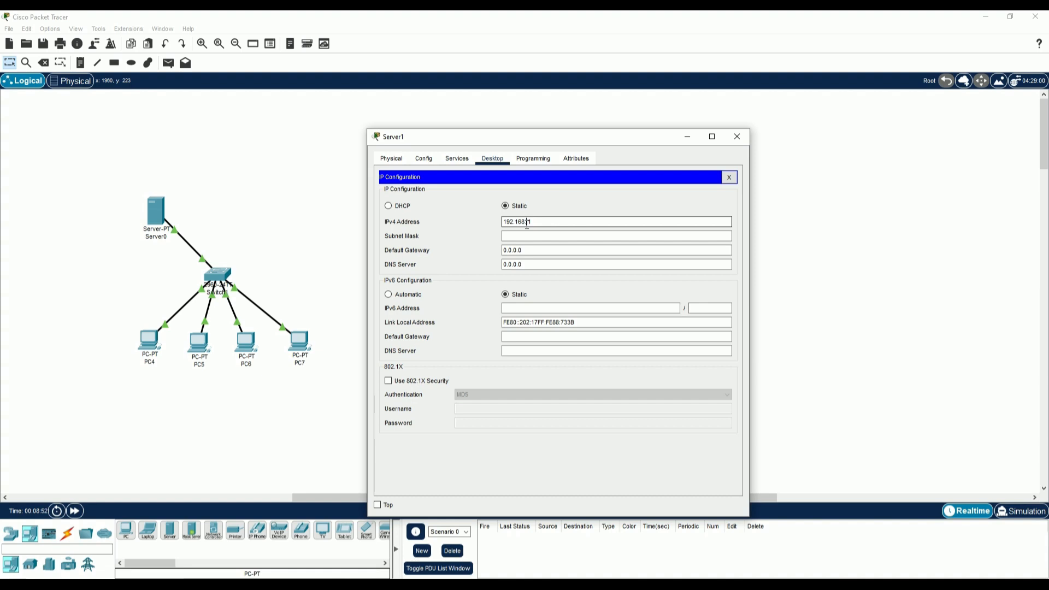
pyautogui.moveTo(566, 221); pyautogui.dragTo(462, 220)
pyautogui.click(527, 234)
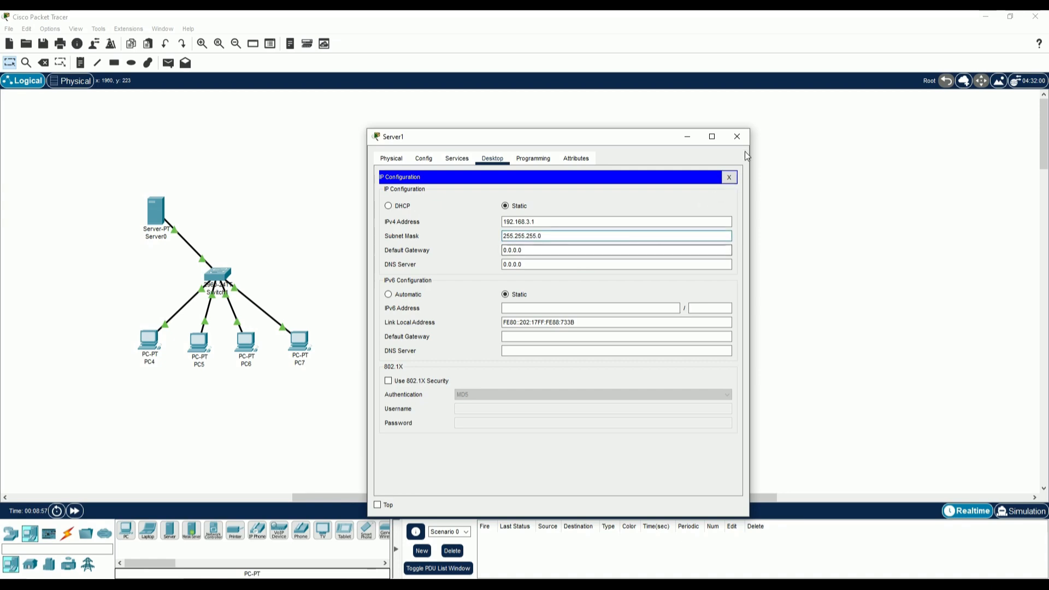
pyautogui.click(737, 136)
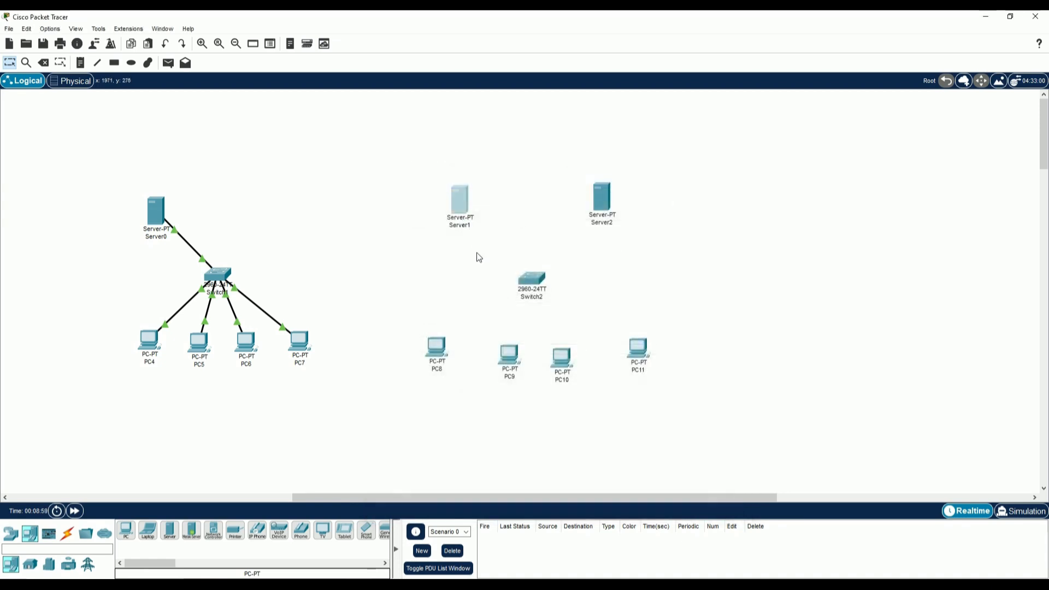
# Step: Change Server1's display name to DNS and close its window
pyautogui.click(460, 218)
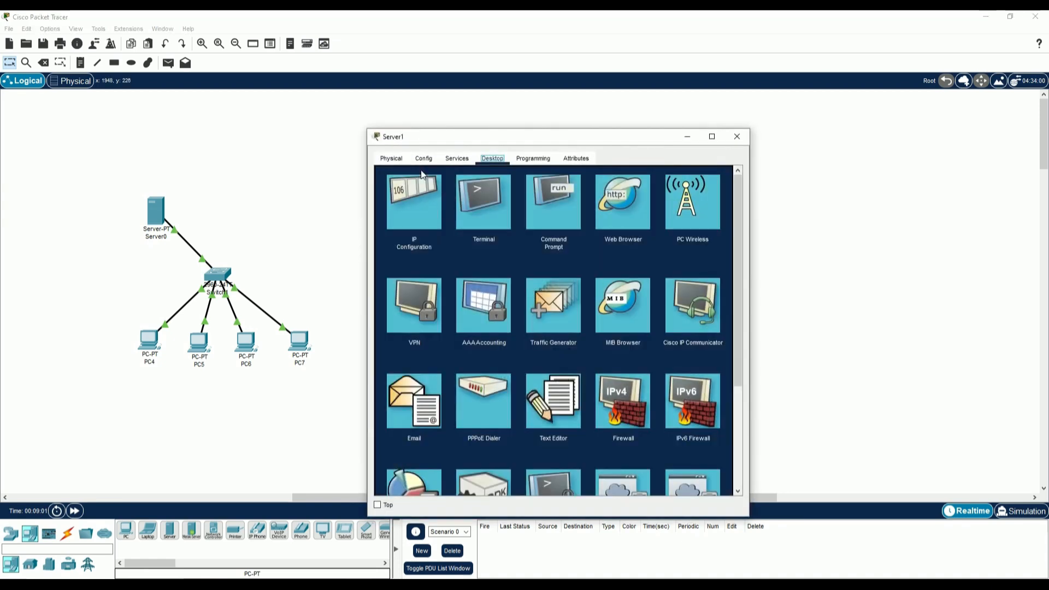
pyautogui.click(424, 158)
pyautogui.doubleClick(537, 208)
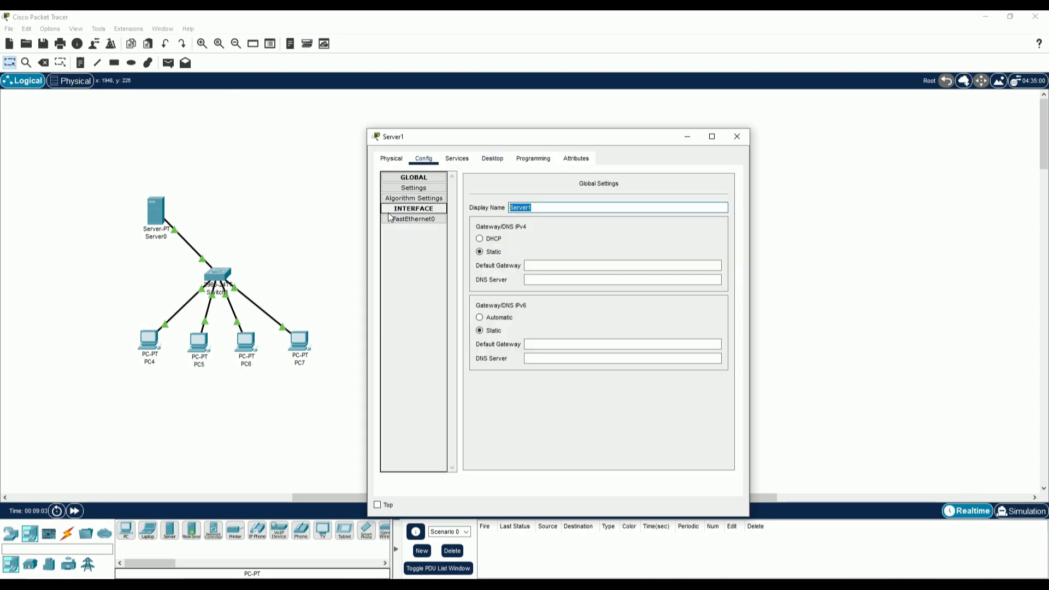
pyautogui.write('DNS')
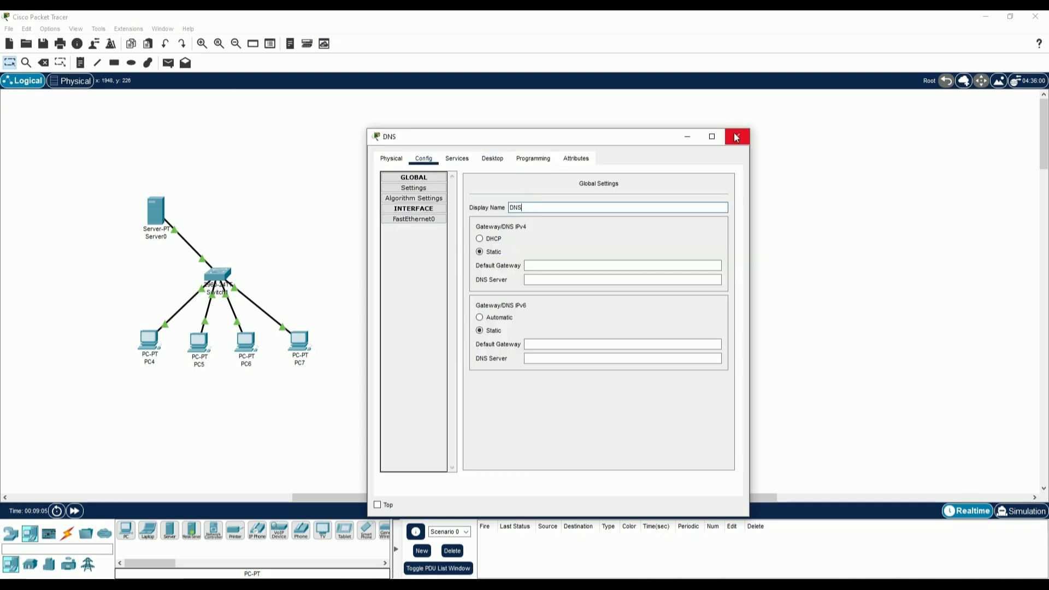
pyautogui.click(735, 137)
# Step: Change Server2's display name to HTTP and close its window
pyautogui.click(600, 203)
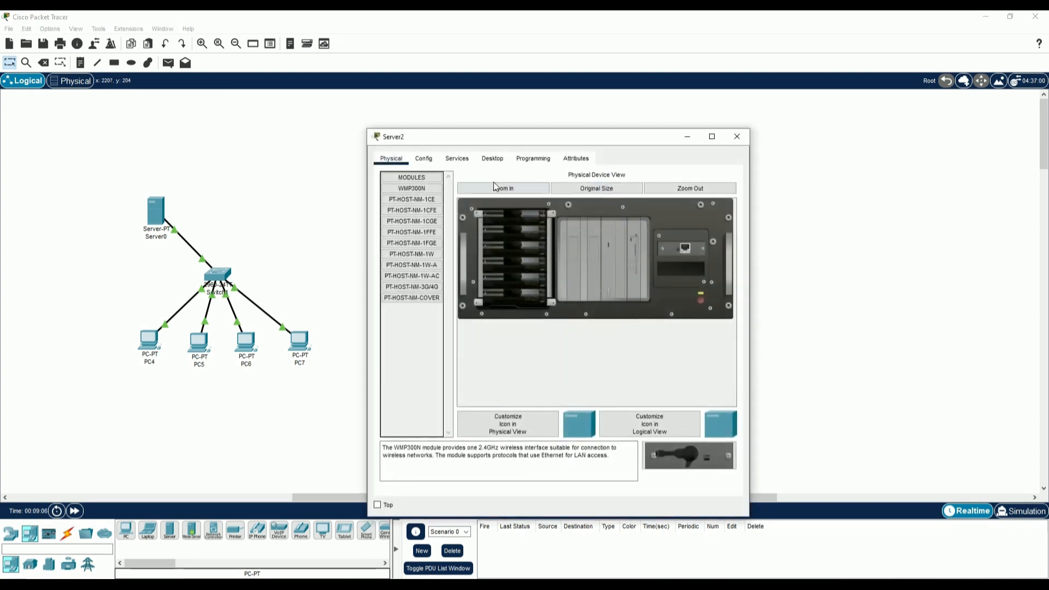
pyautogui.click(457, 158)
pyautogui.click(423, 158)
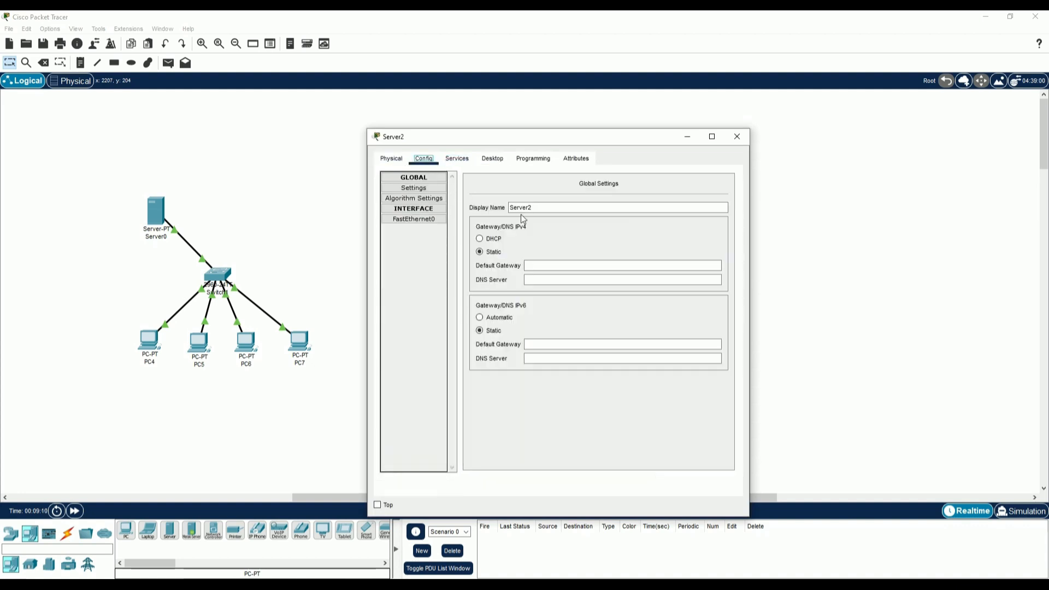
pyautogui.write('HT')
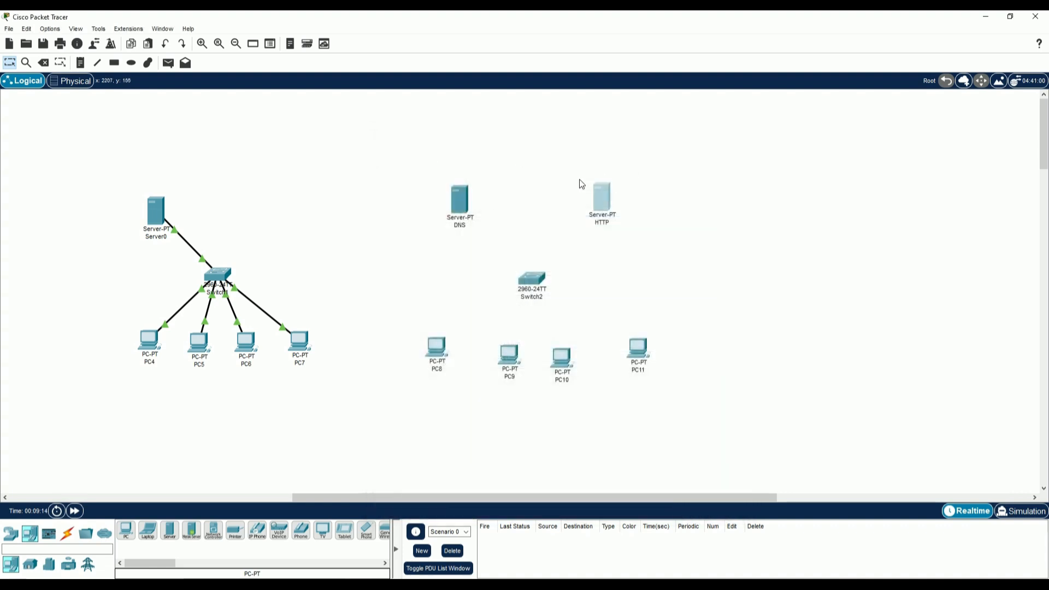
pyautogui.click(737, 137)
# Step: Configure the HTTP server with IPv4 address 192.168.3.2, subnet mask 255.255.255.0 and DNS server 192.168.3.1, and close its window
pyautogui.click(610, 209)
pyautogui.click(456, 158)
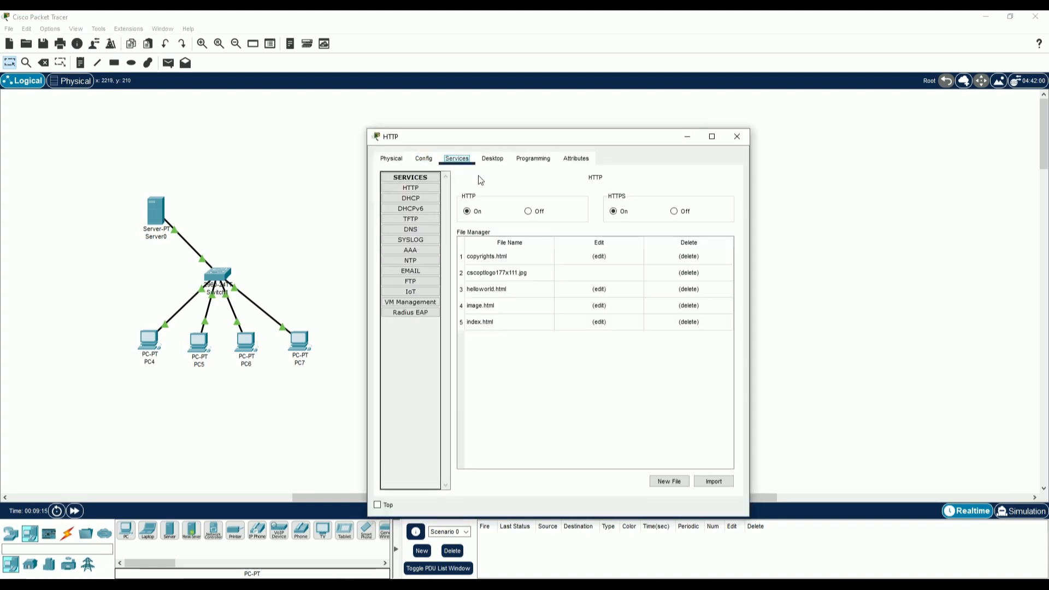
pyautogui.click(492, 158)
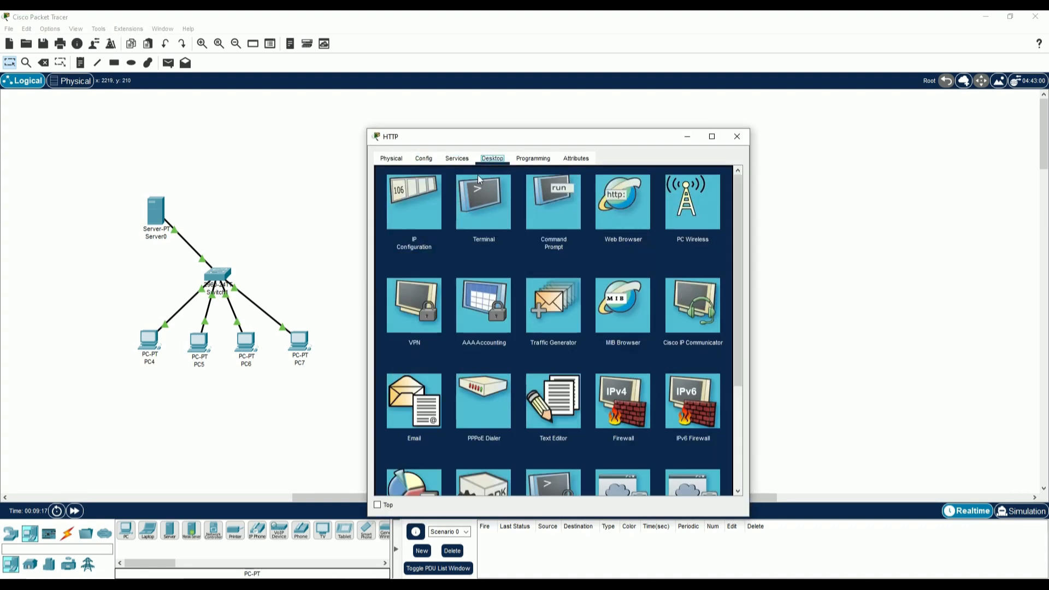
pyautogui.click(414, 199)
pyautogui.click(519, 222)
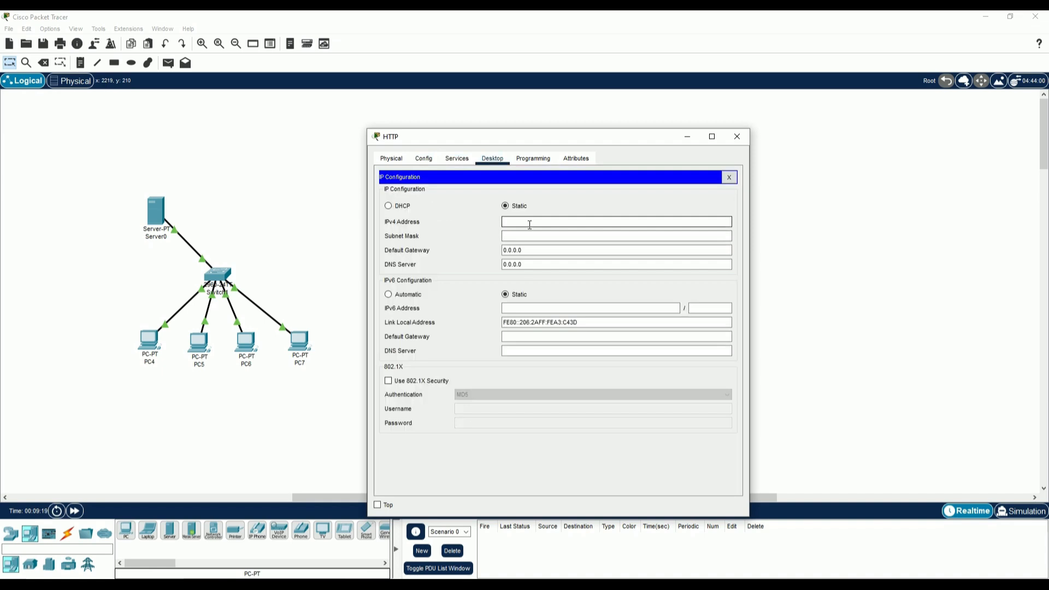
pyautogui.write('192.168.3.1')
pyautogui.click(533, 236)
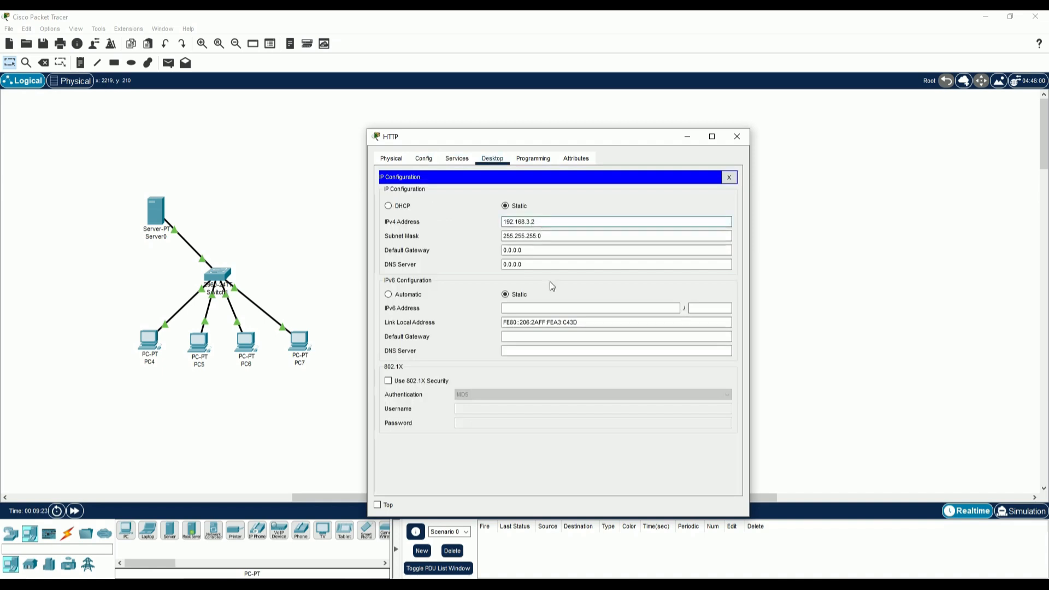
pyautogui.moveTo(546, 264); pyautogui.dragTo(473, 265)
pyautogui.write('192.168.3.1')
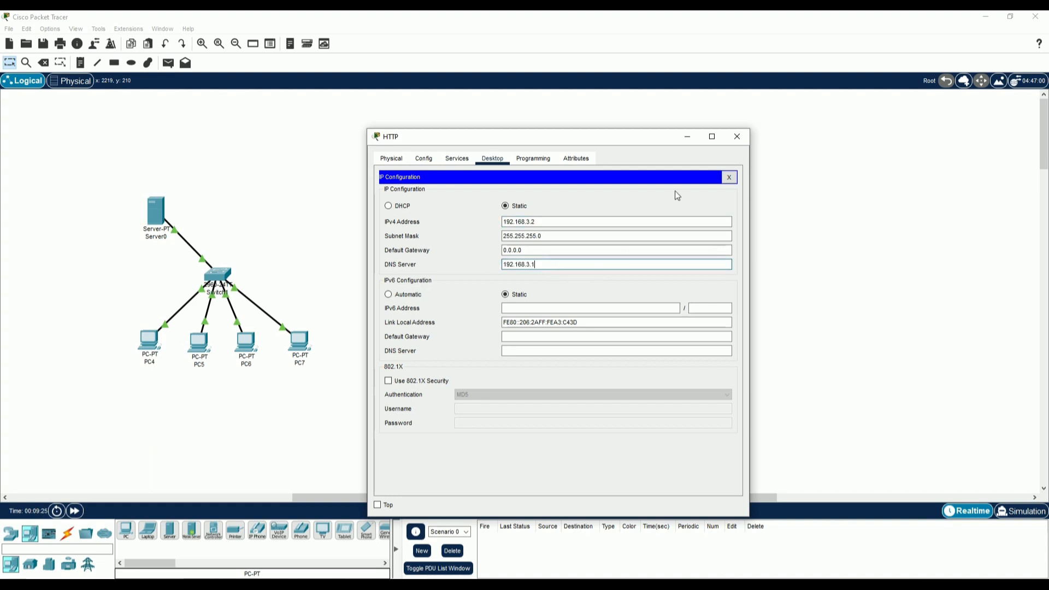
pyautogui.click(737, 136)
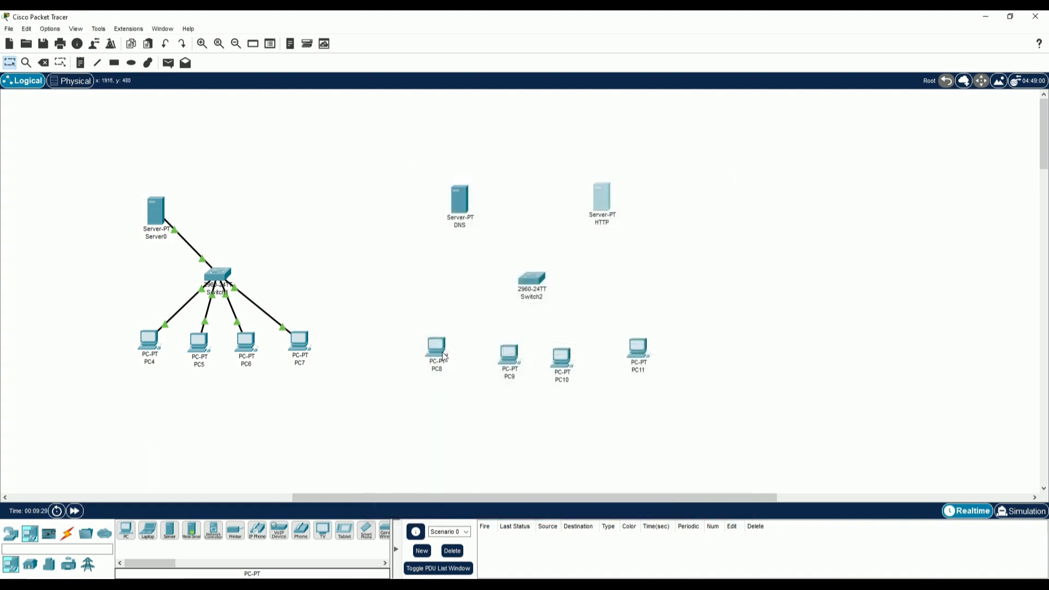
# Step: Connect Switch2 to the DNS server's FastEthernet0 port with a Copper Straight-Through cable
pyautogui.moveTo(443, 356)
pyautogui.click(67, 534)
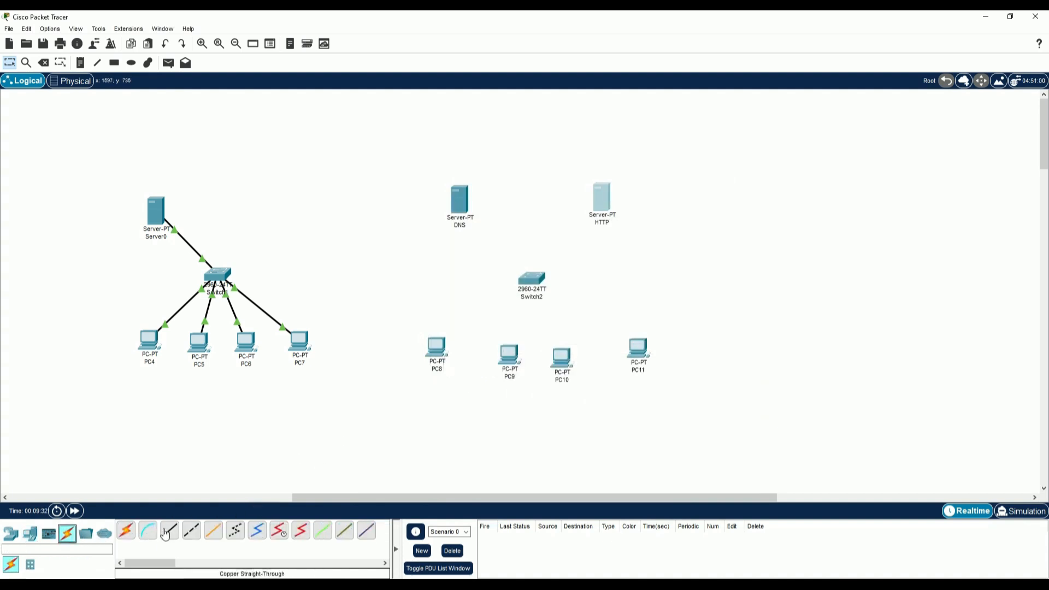
pyautogui.click(169, 530)
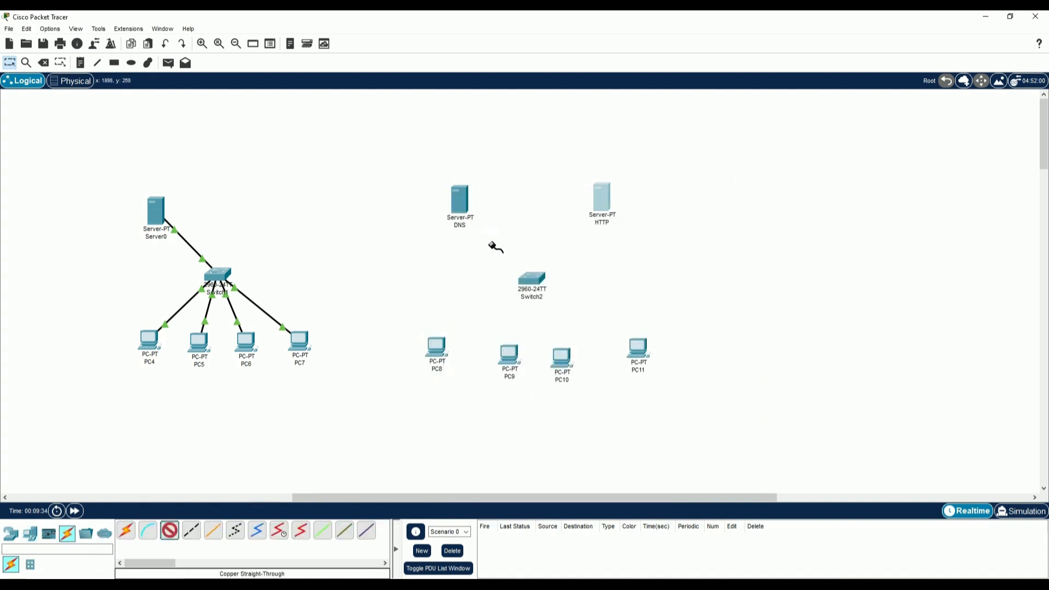
pyautogui.click(532, 282)
pyautogui.click(568, 28)
pyautogui.click(462, 190)
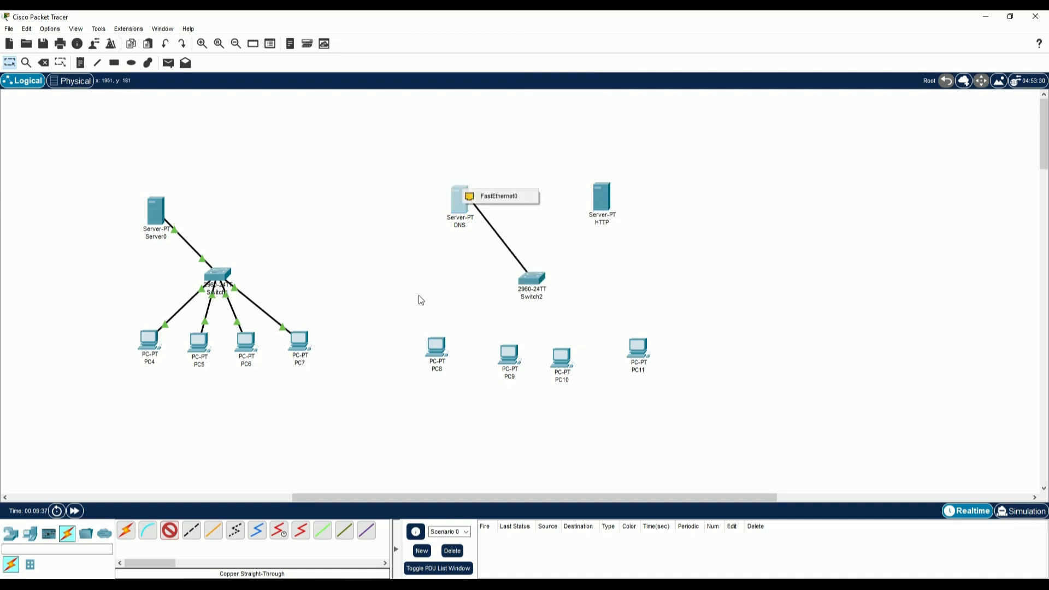
pyautogui.click(500, 197)
# Step: Connect Switch2 to the HTTP server with a Copper Straight-Through cable
pyautogui.click(170, 533)
pyautogui.click(530, 281)
pyautogui.click(568, 300)
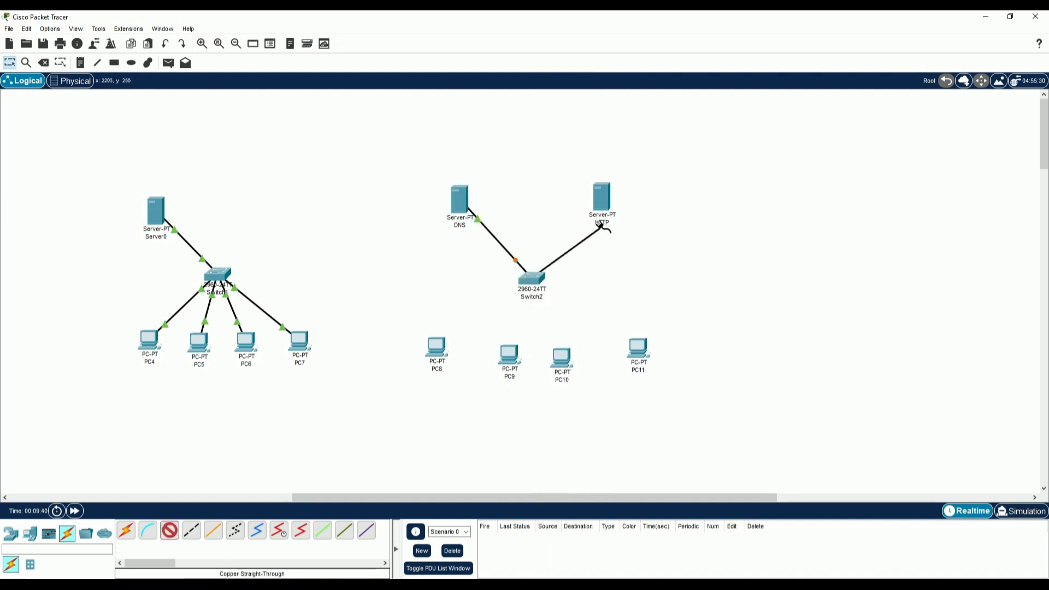
pyautogui.click(601, 198)
pyautogui.click(637, 205)
# Step: Connect Switch2 to PC8 with a Copper Straight-Through cable
pyautogui.click(169, 530)
pyautogui.click(529, 280)
pyautogui.click(568, 300)
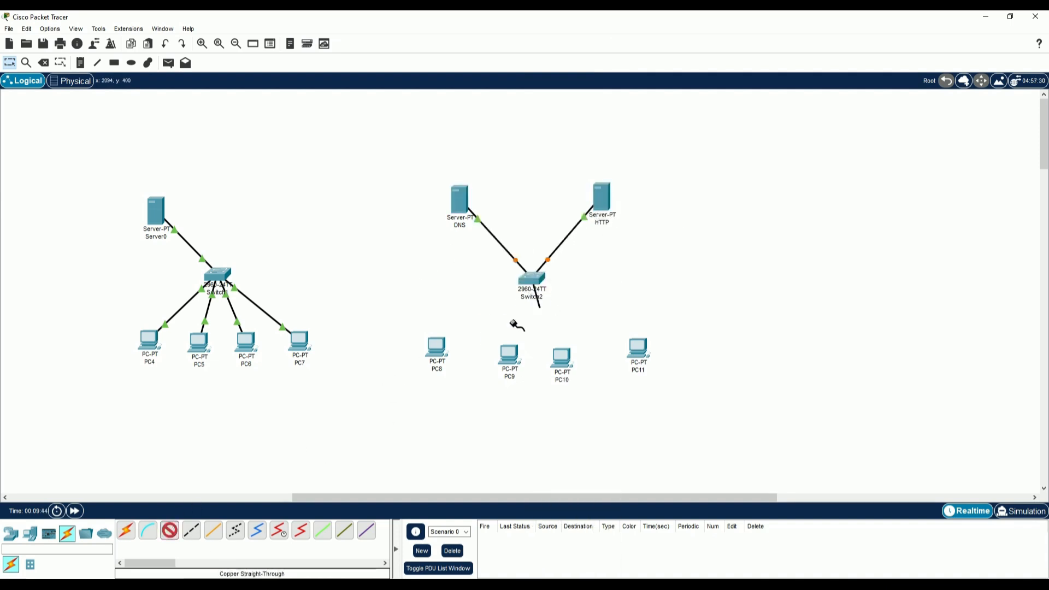
pyautogui.click(435, 346)
pyautogui.click(480, 382)
# Step: Connect Switch2 to PC9 with a Copper Straight-Through cable
pyautogui.click(170, 531)
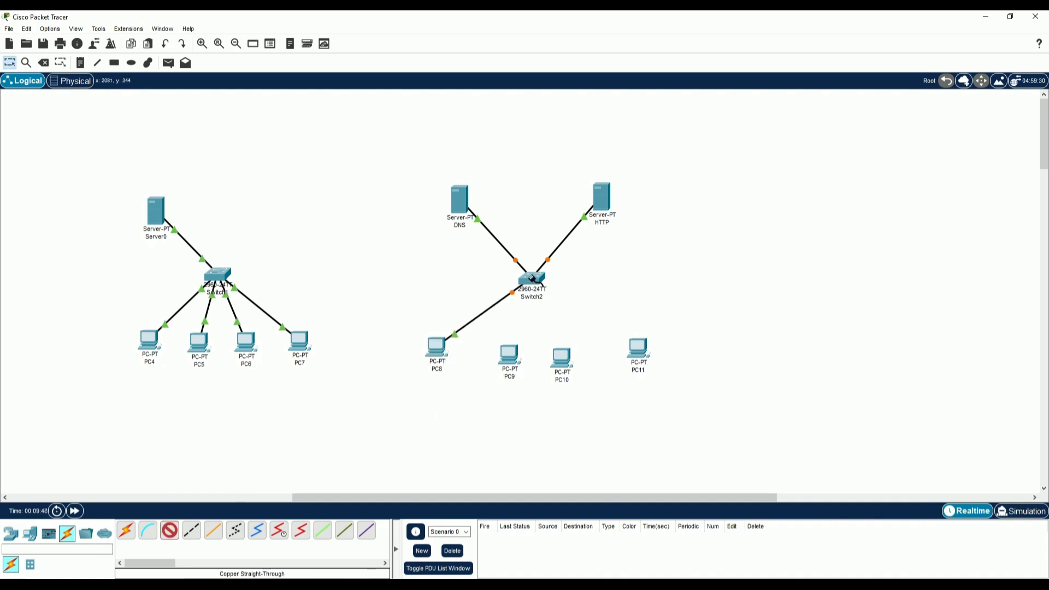
pyautogui.click(528, 280)
pyautogui.click(568, 299)
pyautogui.click(508, 355)
pyautogui.click(547, 400)
# Step: Connect Switch2 to PC10 with a Copper Straight-Through cable
pyautogui.click(170, 530)
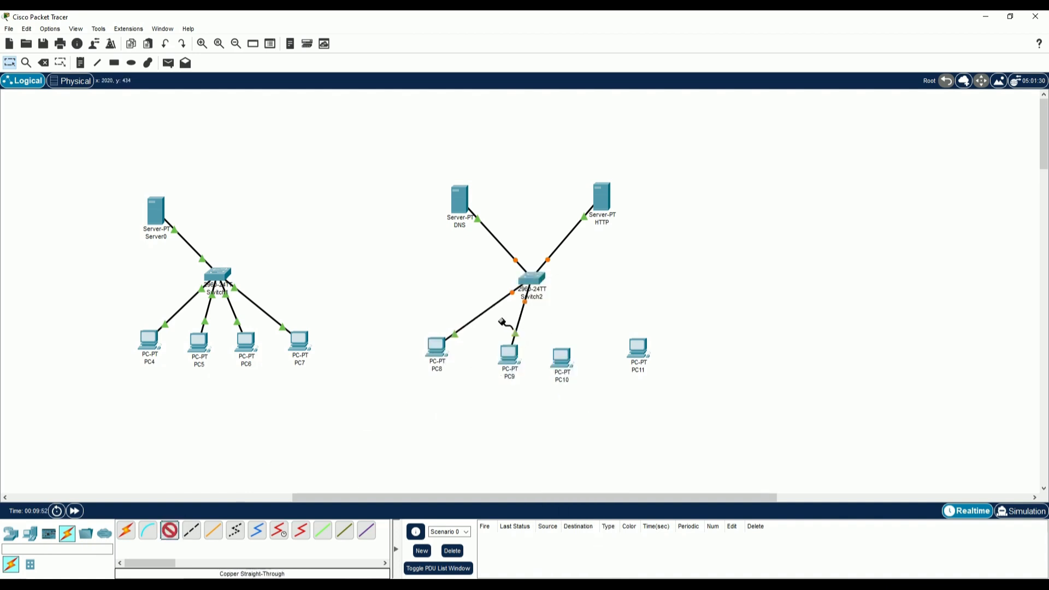
pyautogui.click(529, 280)
pyautogui.click(574, 305)
pyautogui.click(562, 357)
pyautogui.click(598, 402)
# Step: Connect Switch2 to PC11 with a Copper Straight-Through cable
pyautogui.click(170, 531)
pyautogui.click(531, 279)
pyautogui.click(568, 368)
pyautogui.click(637, 348)
pyautogui.click(655, 364)
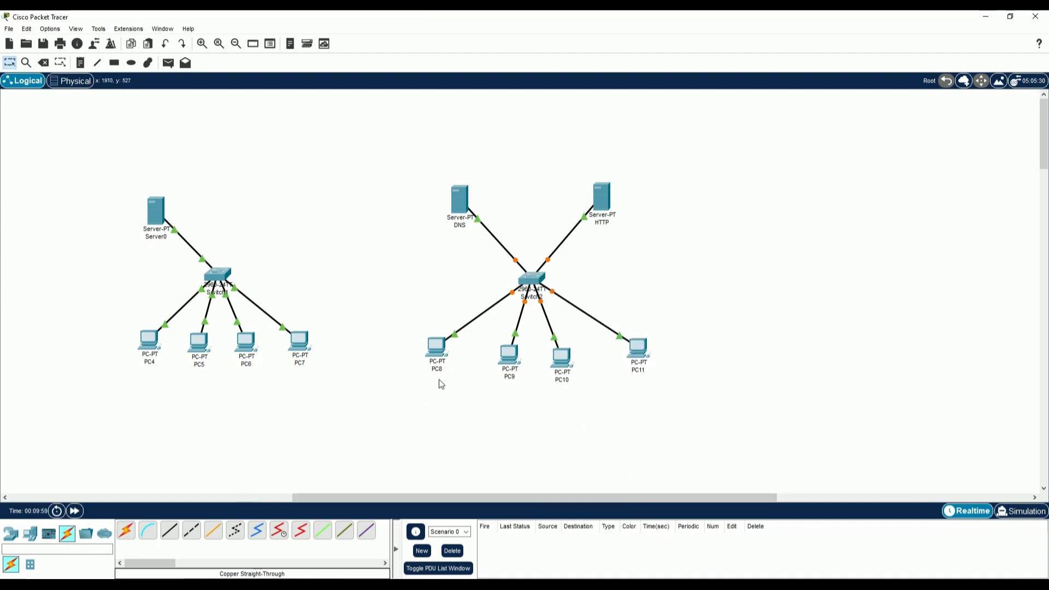
# Step: Configure PC8 with static IPv4 address 192.168.3.3, subnet mask 255.255.255.0 and DNS server 192.168.3.1
pyautogui.click(440, 343)
pyautogui.click(457, 160)
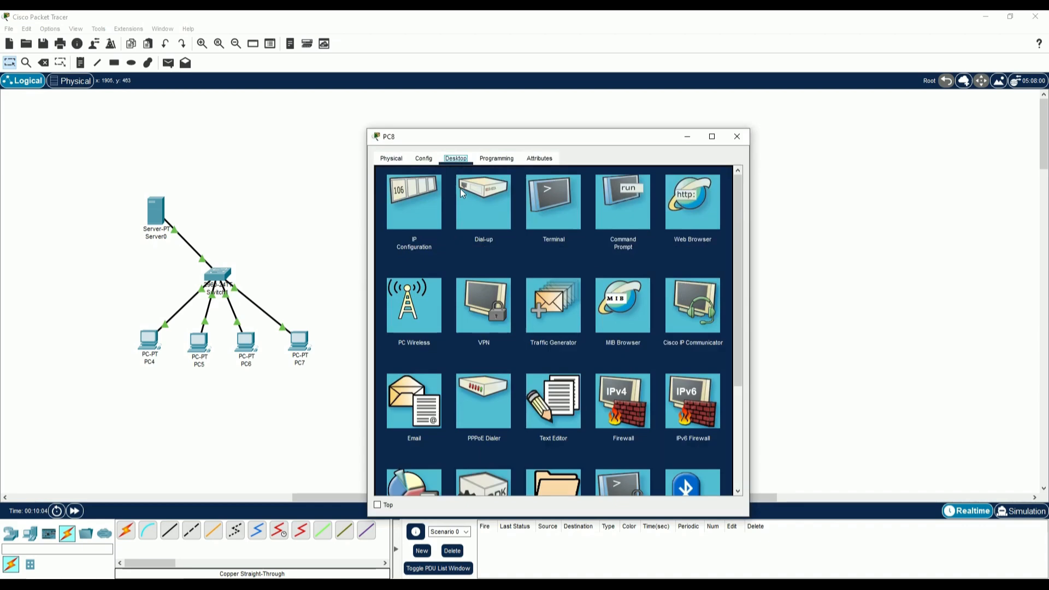
pyautogui.click(430, 206)
pyautogui.write('192.168.3.1')
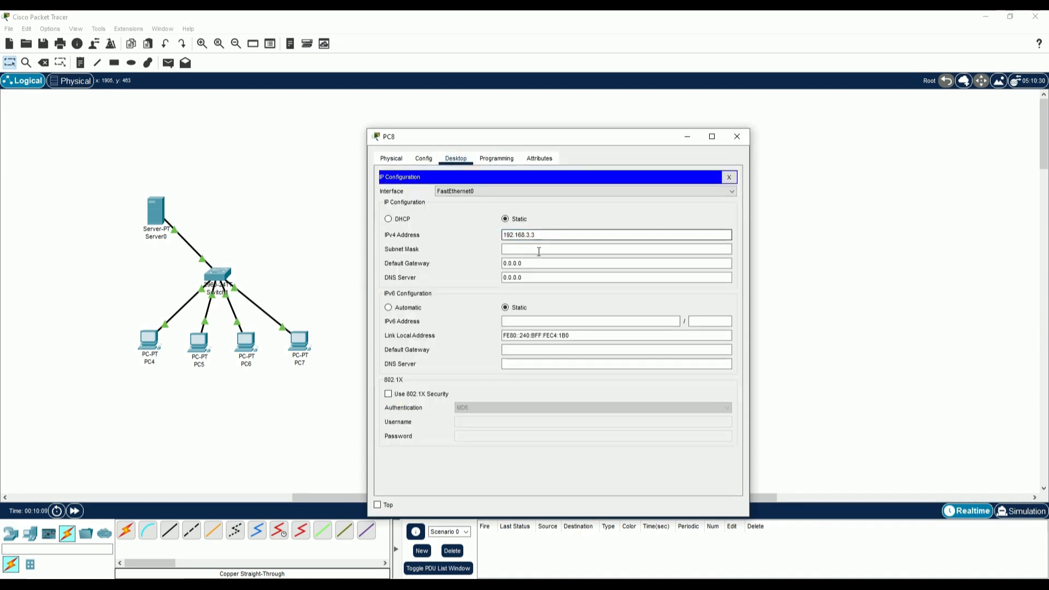
pyautogui.click(539, 251)
pyautogui.press('Tab')
pyautogui.press('Tab')
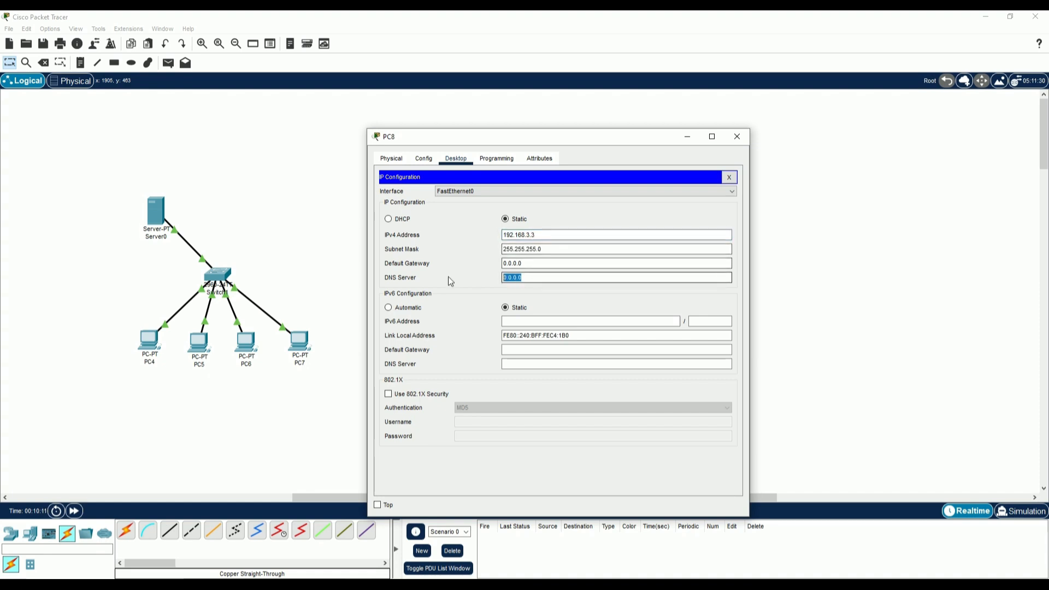
pyautogui.write('192.168.3.1')
pyautogui.click(737, 136)
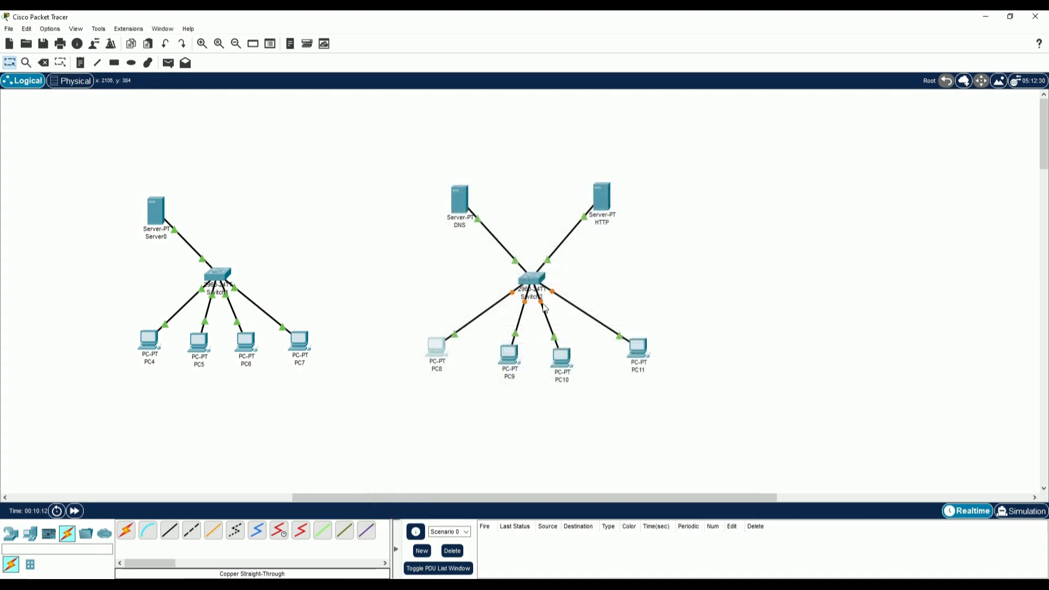
# Step: Configure PC9 with static IPv4 address 192.168.3.4, subnet mask 255.255.255.0 and DNS server 192.168.3.1
pyautogui.click(511, 352)
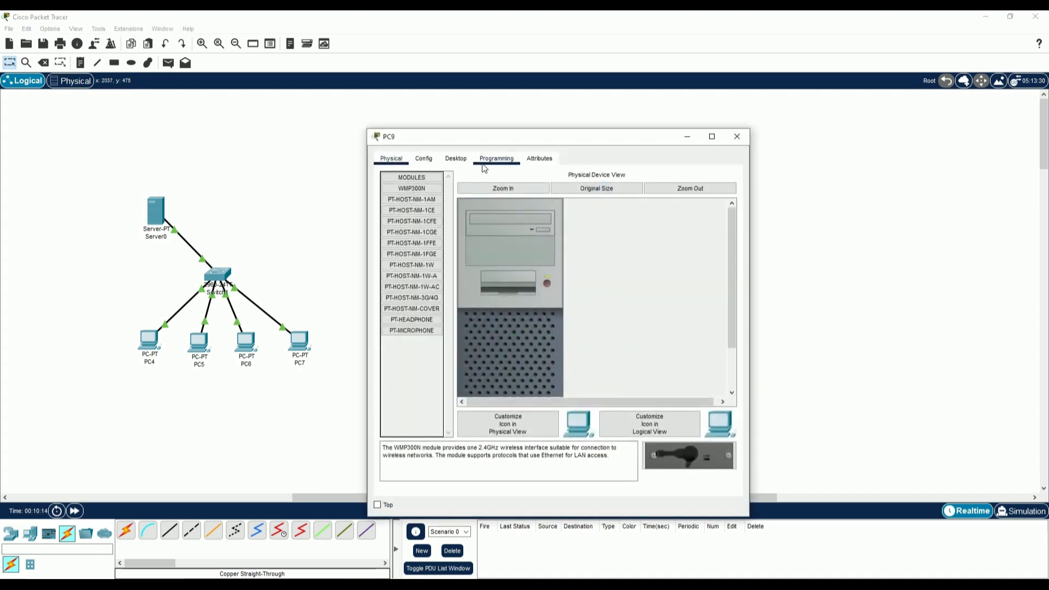
pyautogui.click(456, 158)
pyautogui.click(425, 195)
pyautogui.click(563, 237)
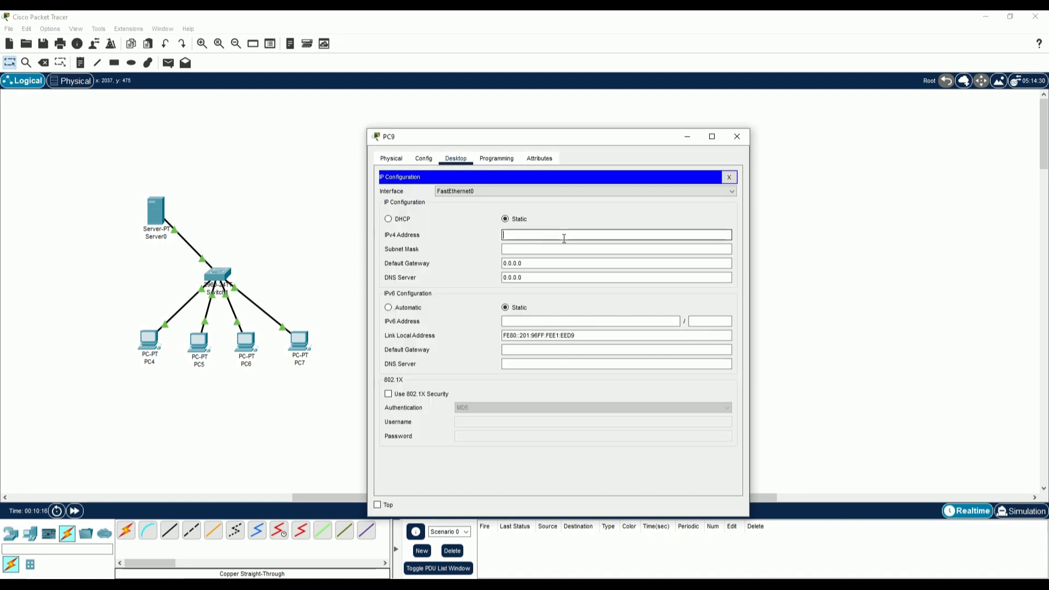
pyautogui.write('192.168.3.1')
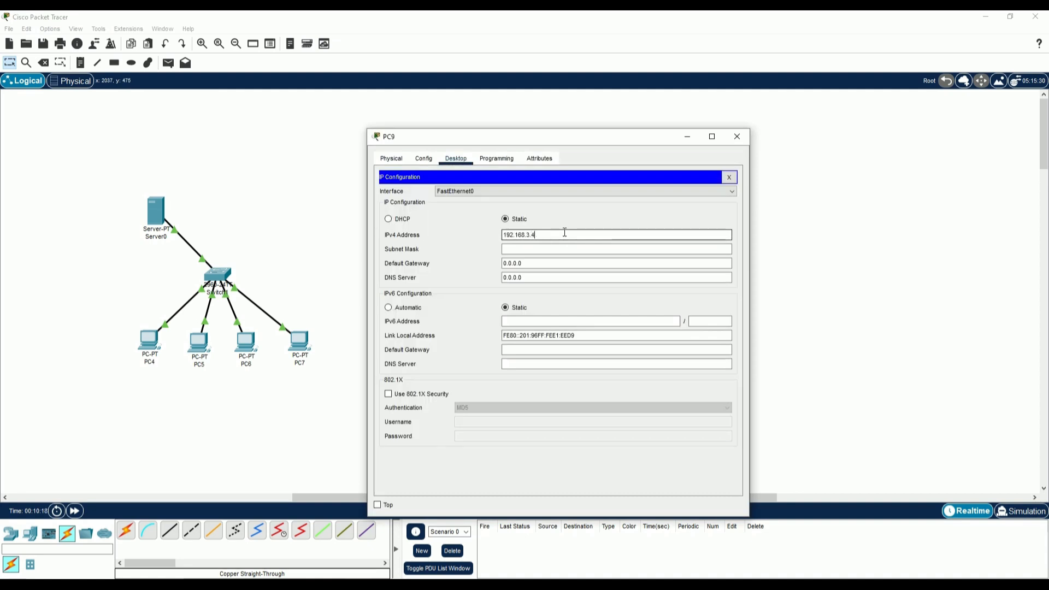
pyautogui.click(549, 247)
pyautogui.click(542, 277)
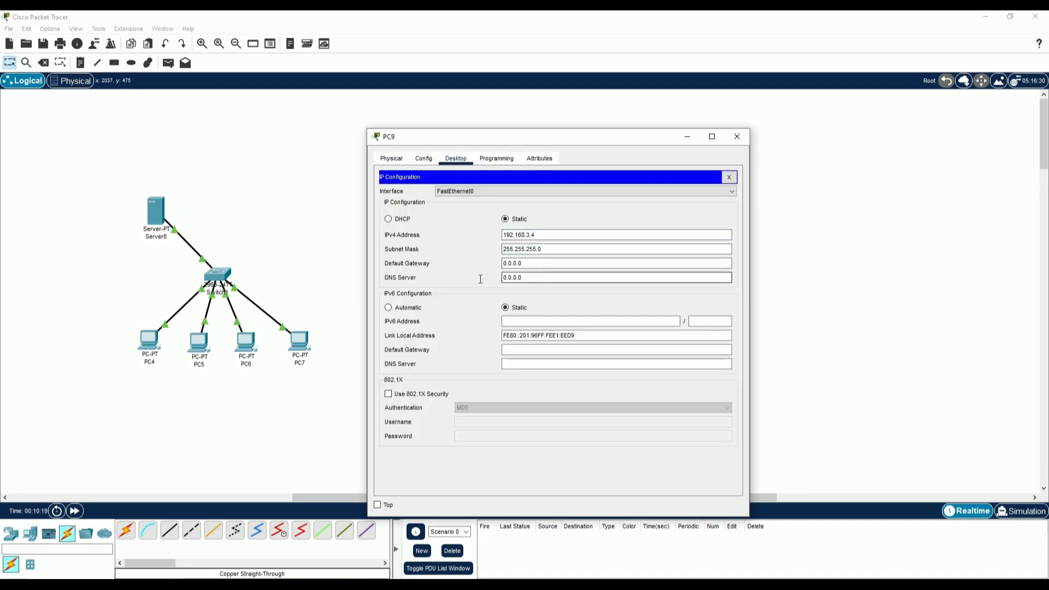
pyautogui.moveTo(541, 277); pyautogui.dragTo(480, 278)
pyautogui.write('192.168.3.1')
pyautogui.click(737, 136)
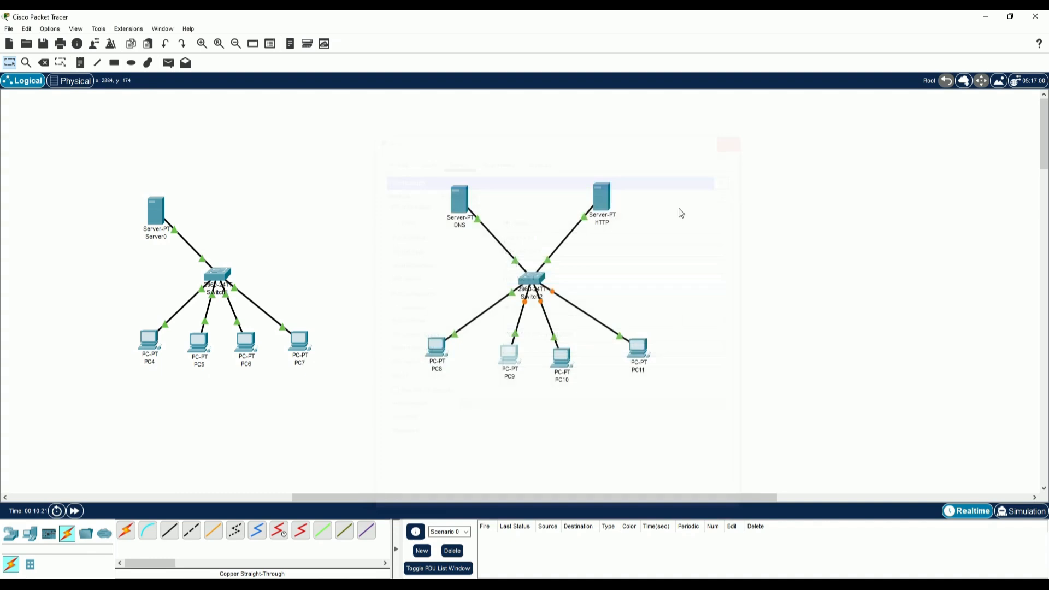
# Step: Configure PC10 with static IPv4 address 192.168.3.5, subnet mask 255.255.255.0 and DNS server 192.168.3.1
pyautogui.click(556, 345)
pyautogui.click(457, 159)
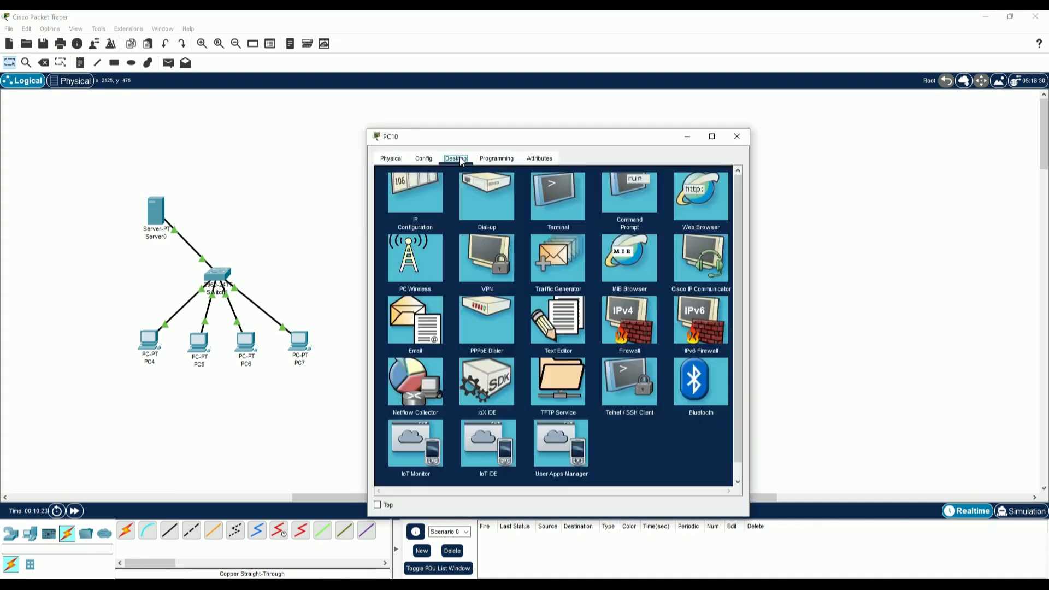
pyautogui.click(479, 204)
pyautogui.click(533, 235)
pyautogui.write('192.168.3.1')
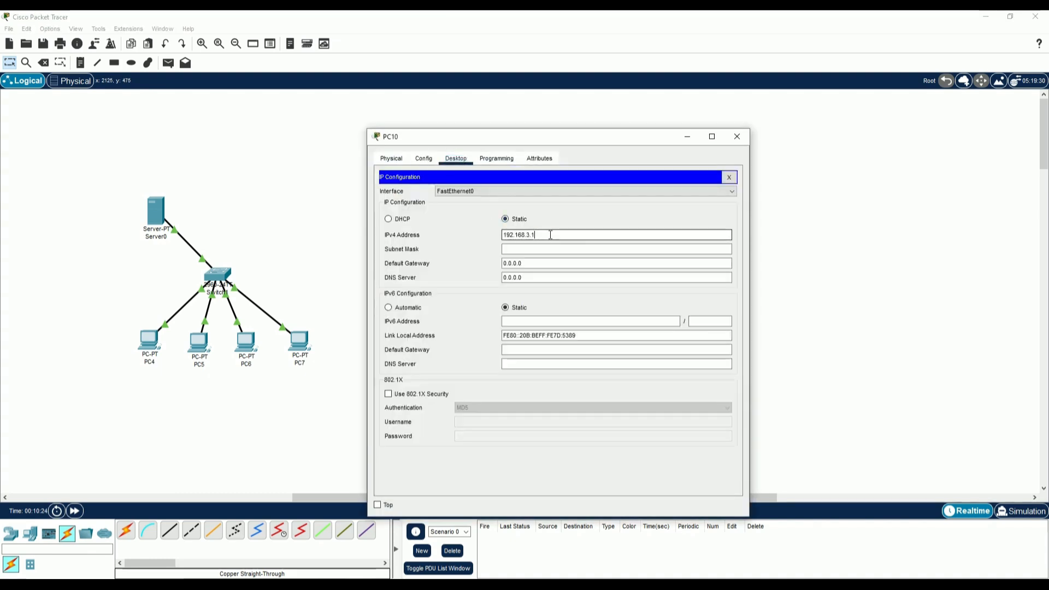
pyautogui.press('BackSpace')
pyautogui.write('5')
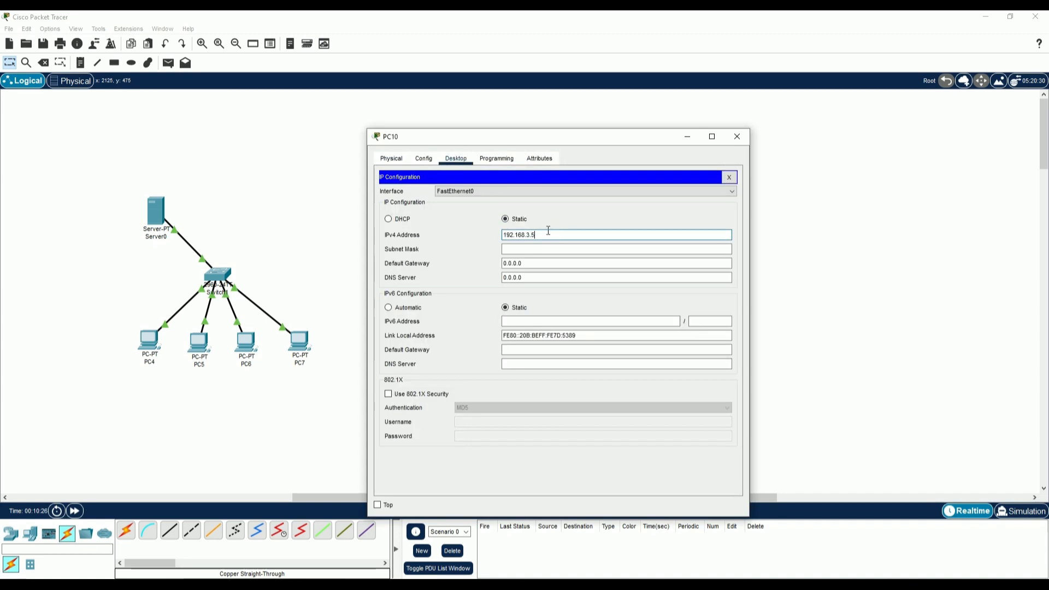
pyautogui.click(532, 249)
pyautogui.moveTo(534, 278); pyautogui.dragTo(500, 277)
pyautogui.write('192.168.3.1')
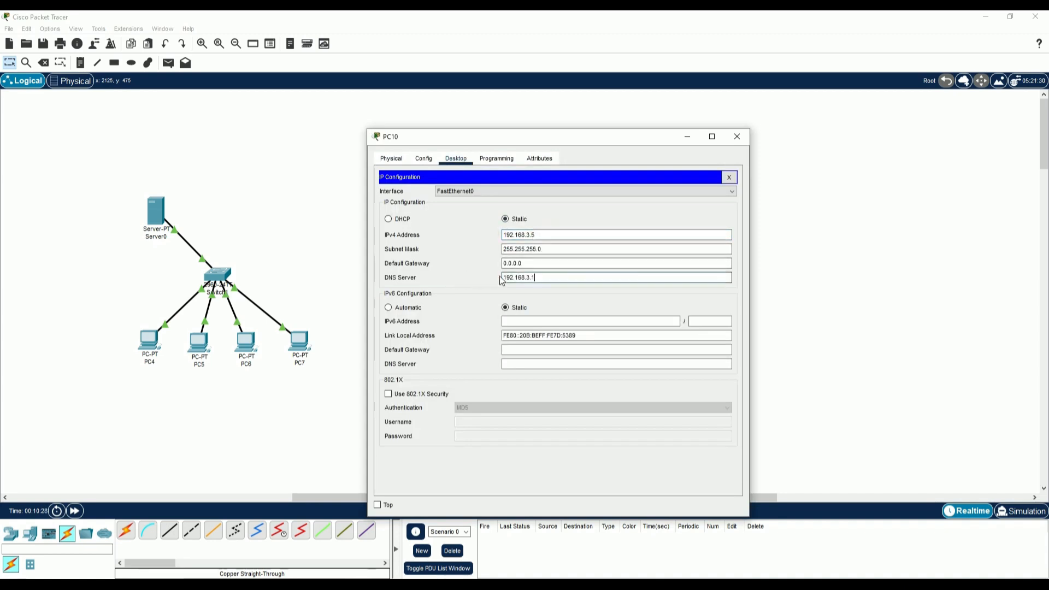
pyautogui.click(745, 137)
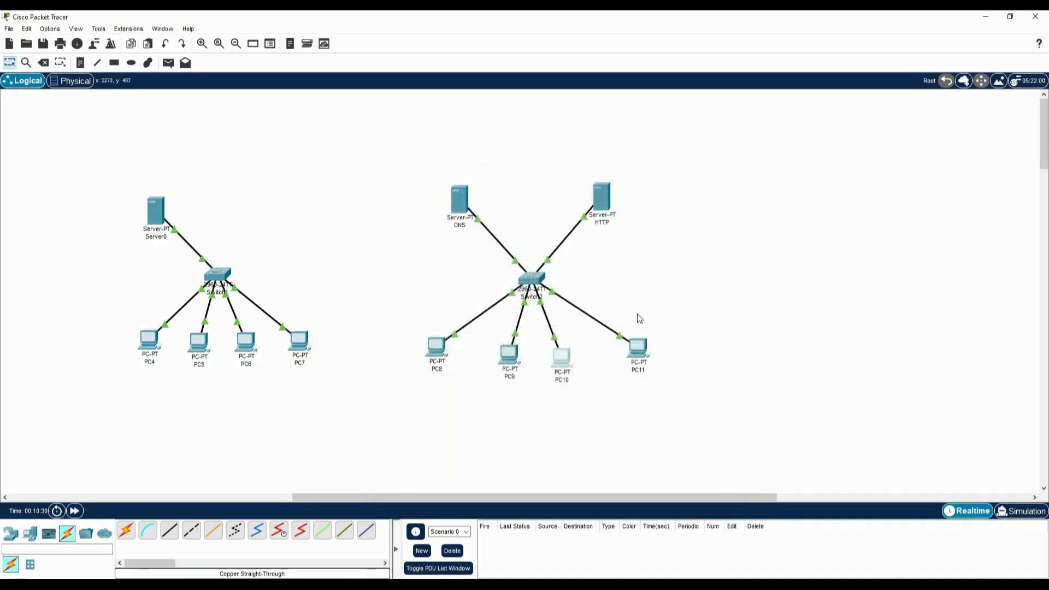
# Step: Configure PC11 with static IPv4 address 192.168.3.6, subnet mask 255.255.255.0 and DNS server 192.168.3.1
pyautogui.click(637, 350)
pyautogui.click(456, 158)
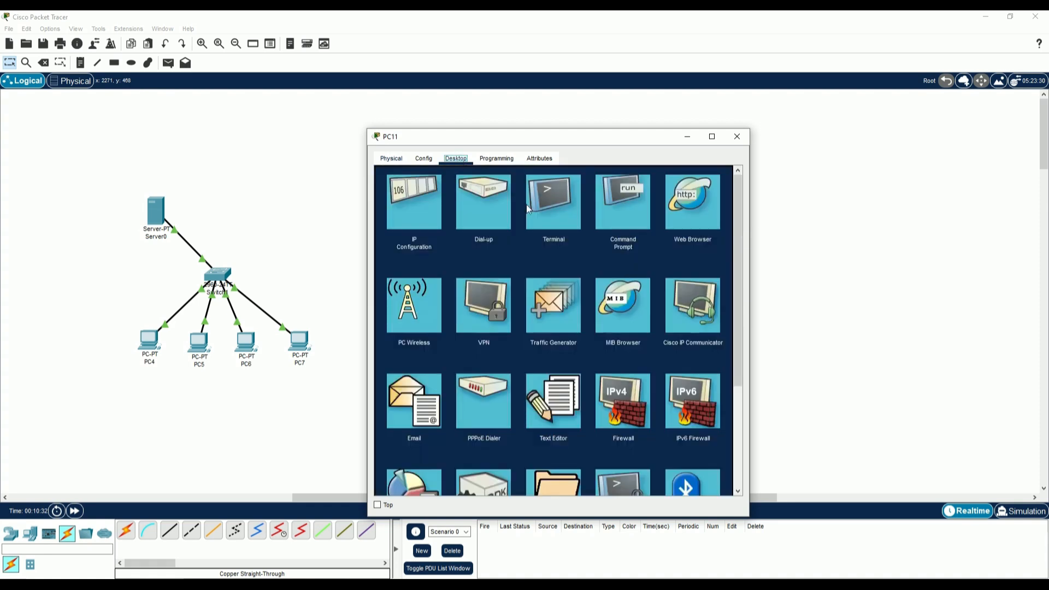
pyautogui.click(414, 202)
pyautogui.click(536, 235)
pyautogui.write('192.168.3.1')
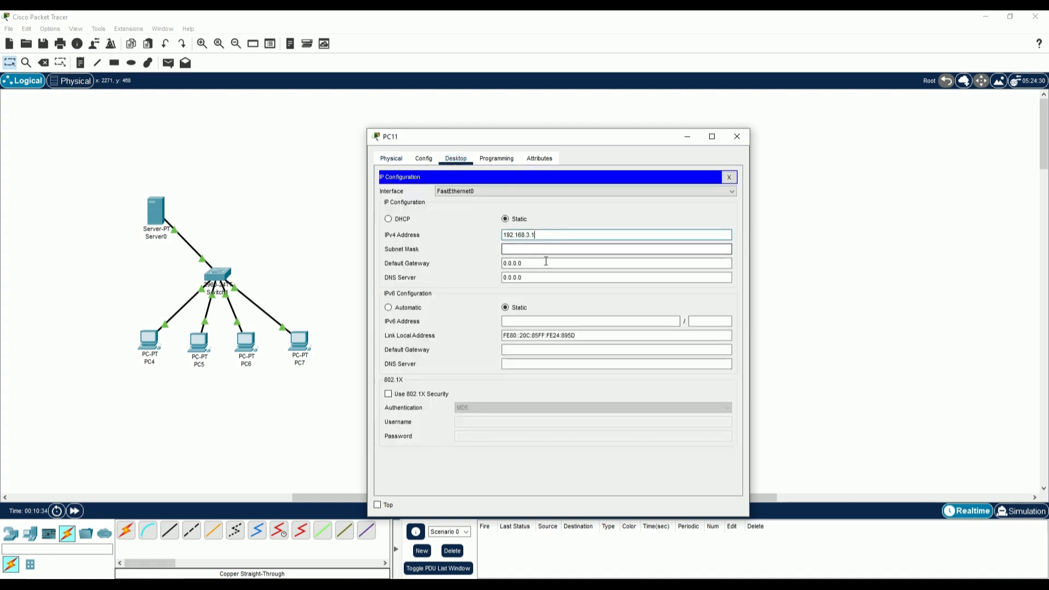
pyautogui.press('BackSpace')
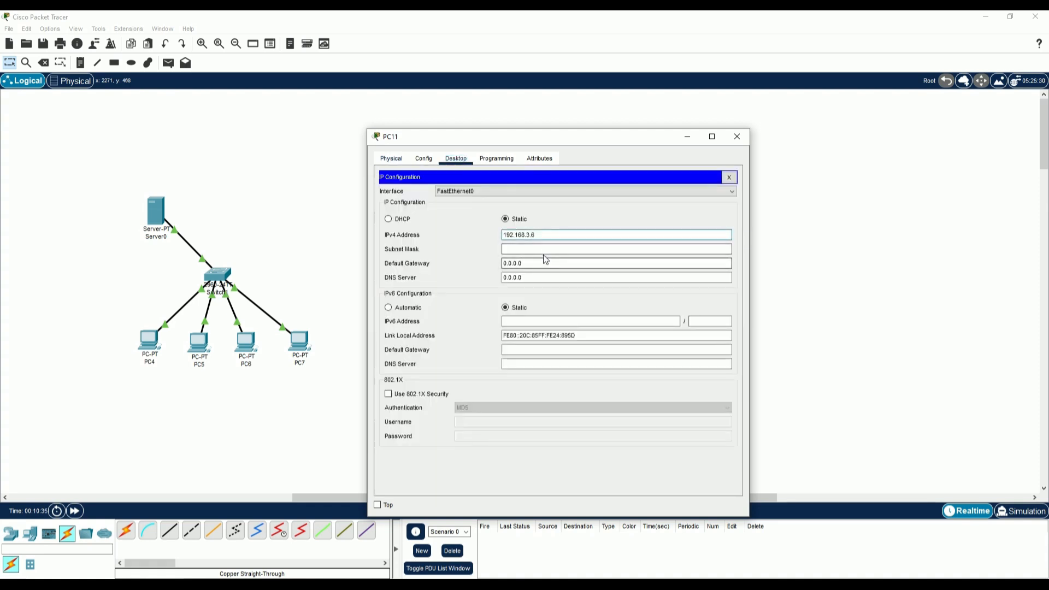
pyautogui.click(543, 250)
pyautogui.moveTo(527, 278); pyautogui.dragTo(501, 278)
pyautogui.write('192.168.3.1')
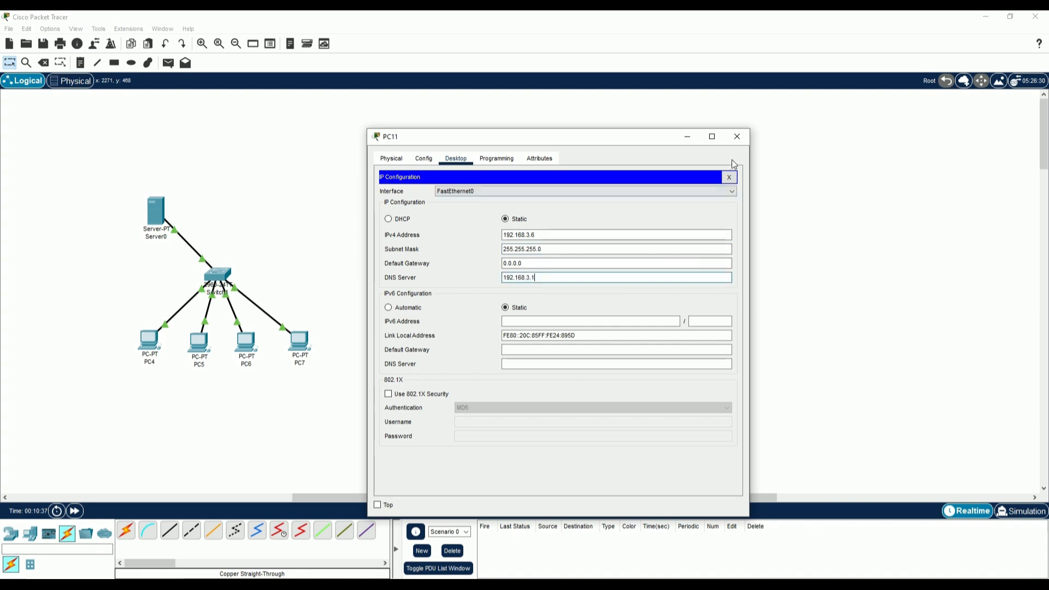
pyautogui.click(737, 136)
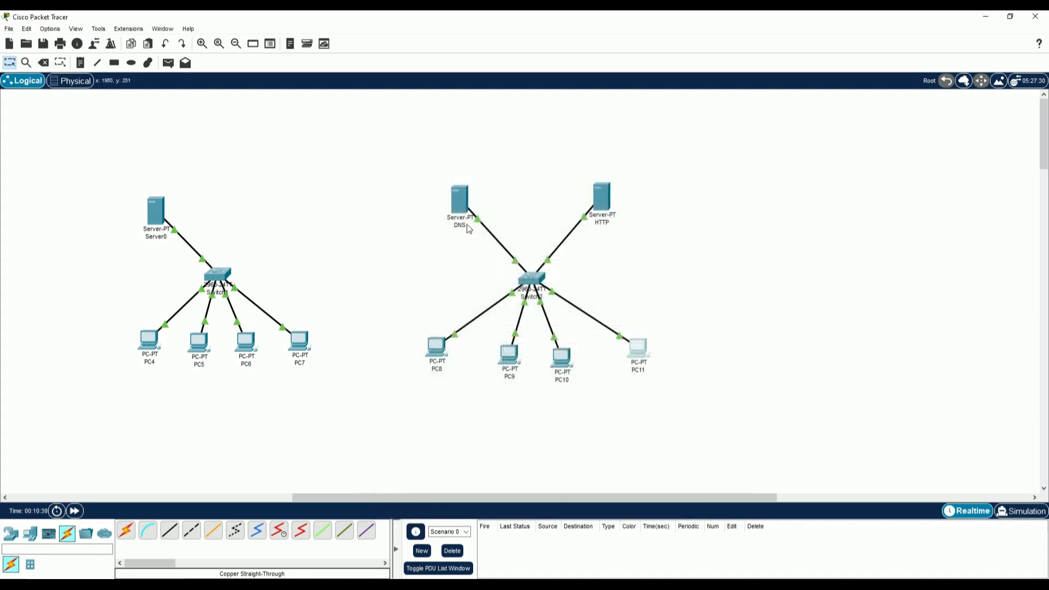
# Step: Add an A record named soalno3.com with address 192.168.3.2 to the DNS server's DNS service
pyautogui.click(461, 201)
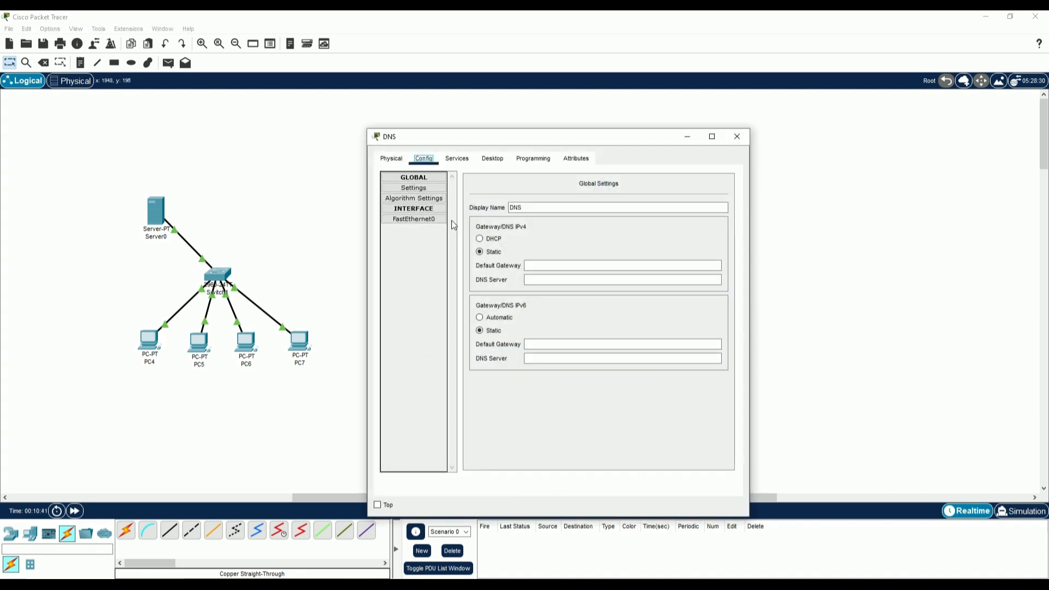
pyautogui.click(459, 160)
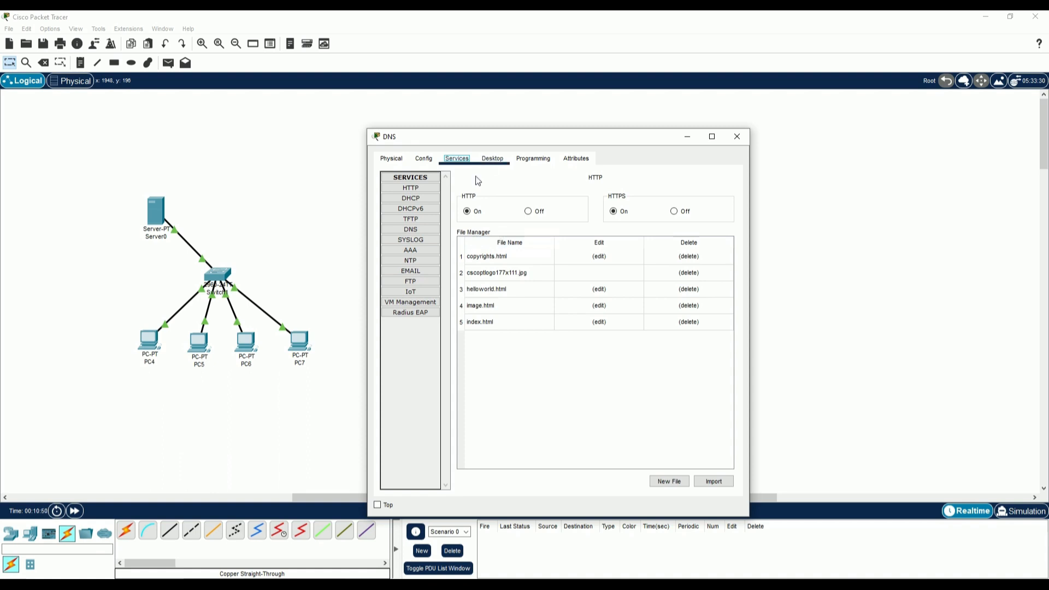
pyautogui.click(422, 231)
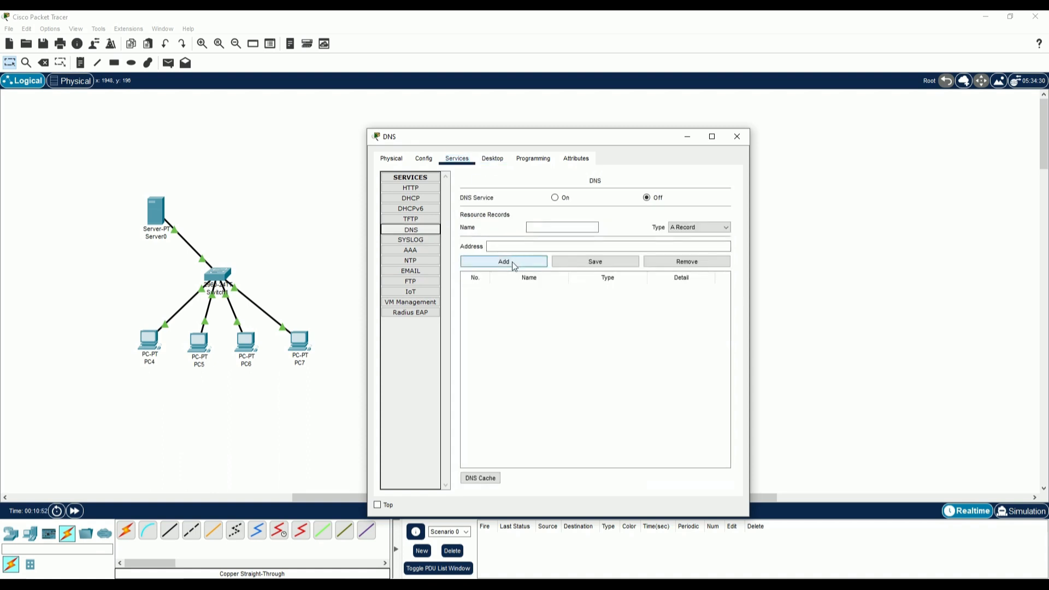
pyautogui.click(512, 261)
pyautogui.click(565, 310)
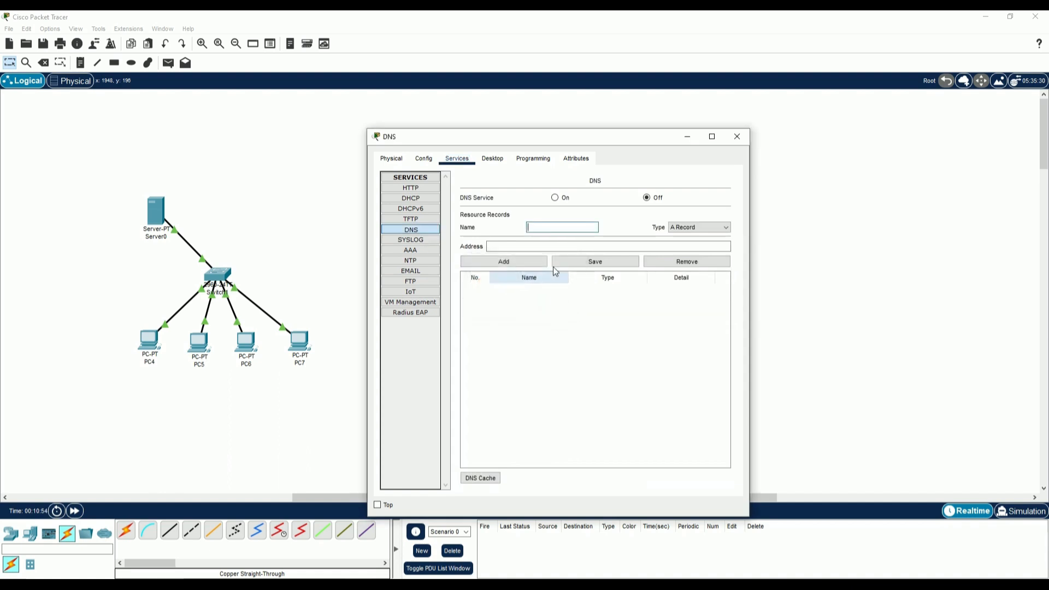
pyautogui.click(551, 227)
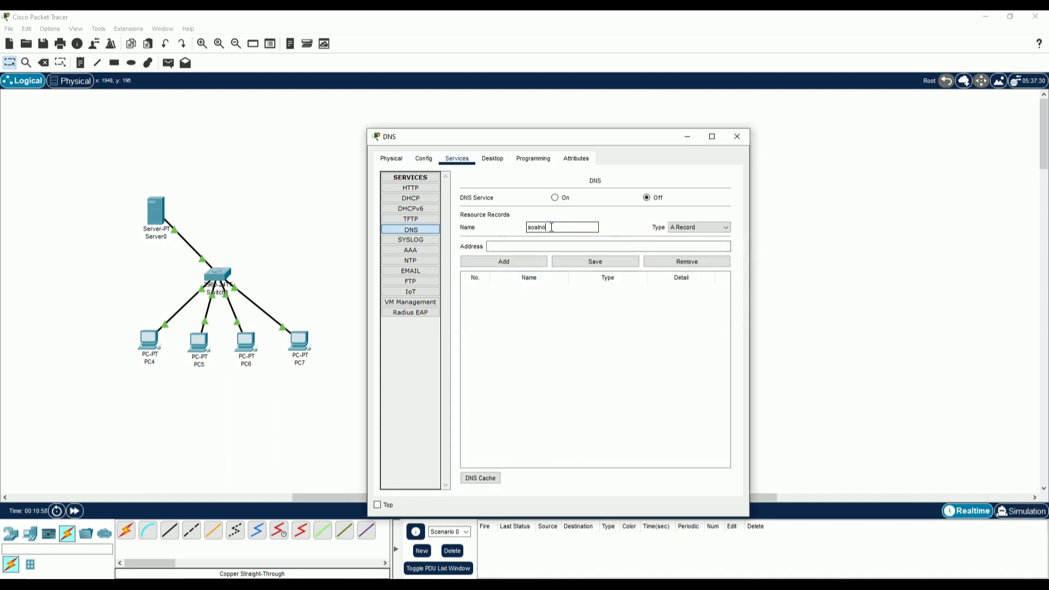
pyautogui.write('soalno3.com')
pyautogui.click(538, 245)
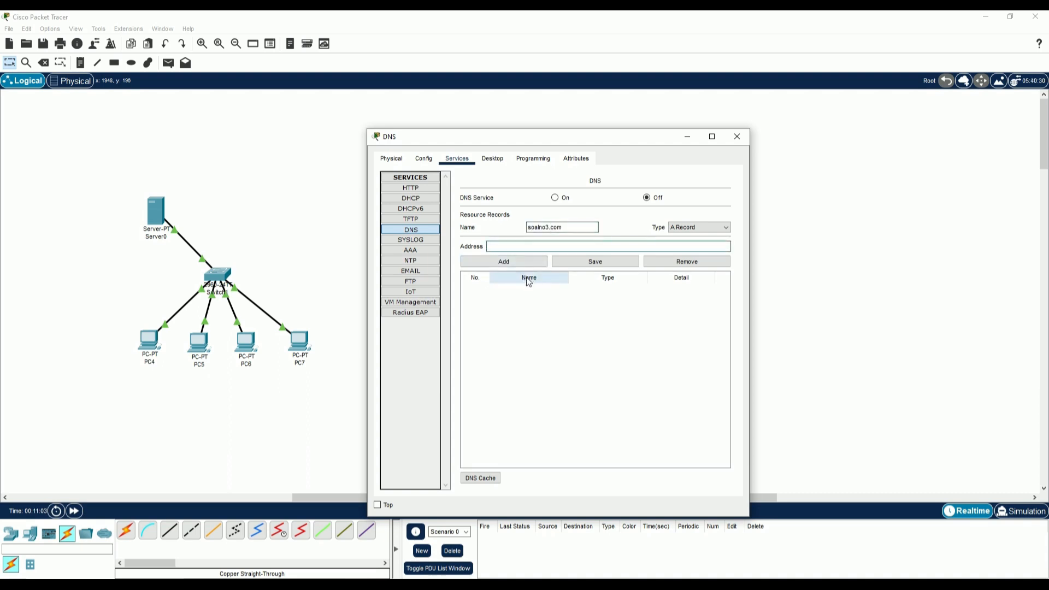
pyautogui.write('192.168.3.1')
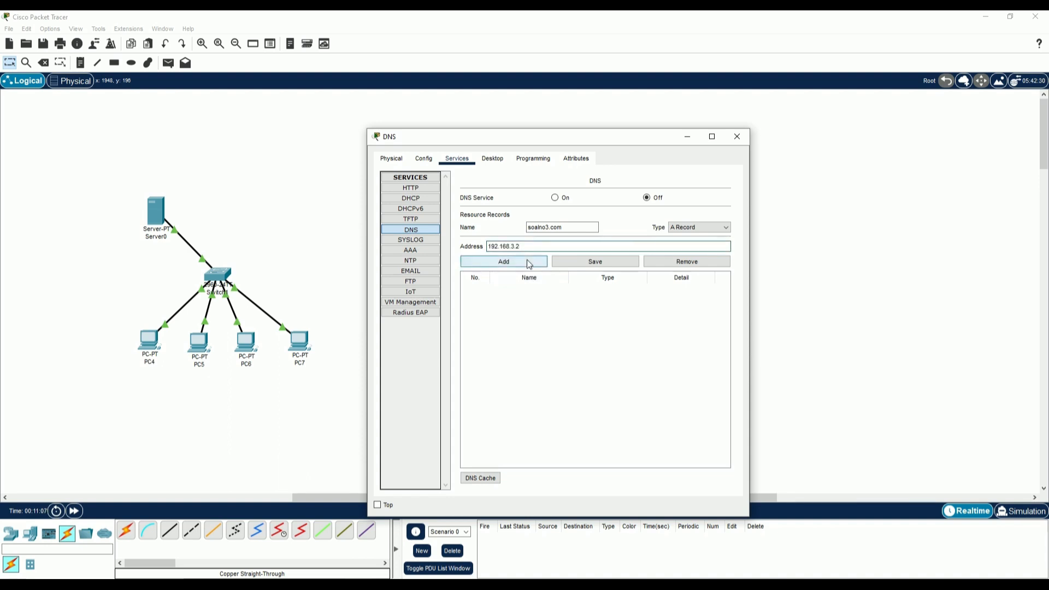
pyautogui.click(506, 261)
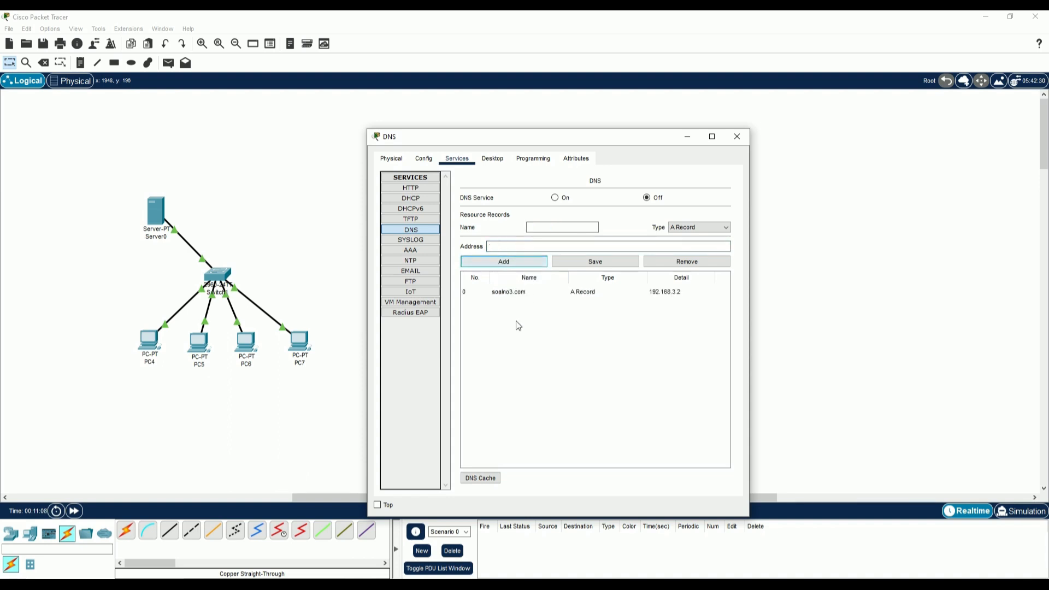
pyautogui.click(737, 136)
# Step: Edit the index.html page in the HTTP server's web service, replacing a line of its text
pyautogui.click(600, 203)
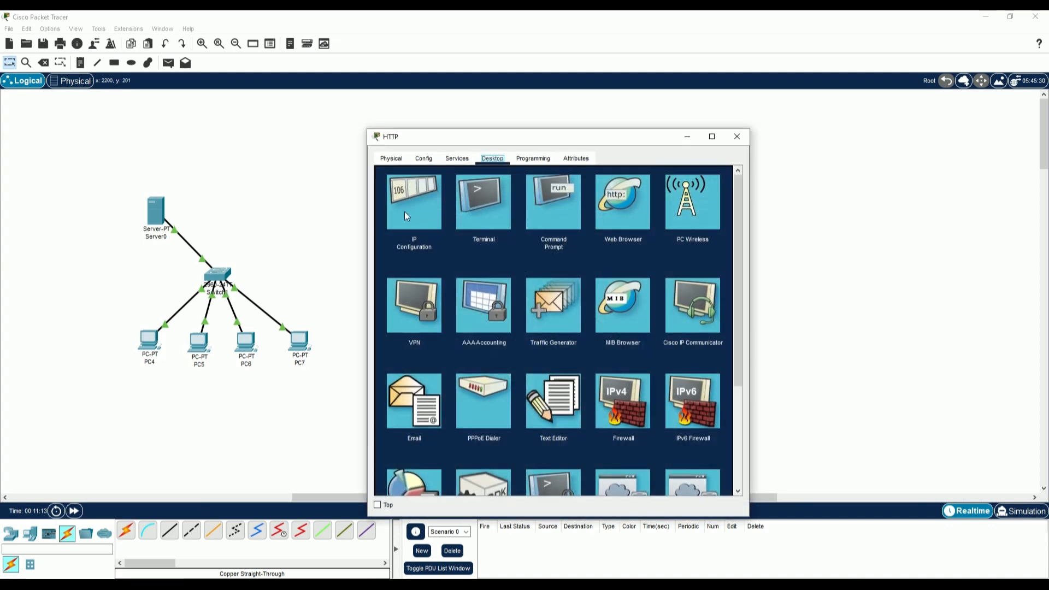
pyautogui.click(422, 160)
pyautogui.click(457, 159)
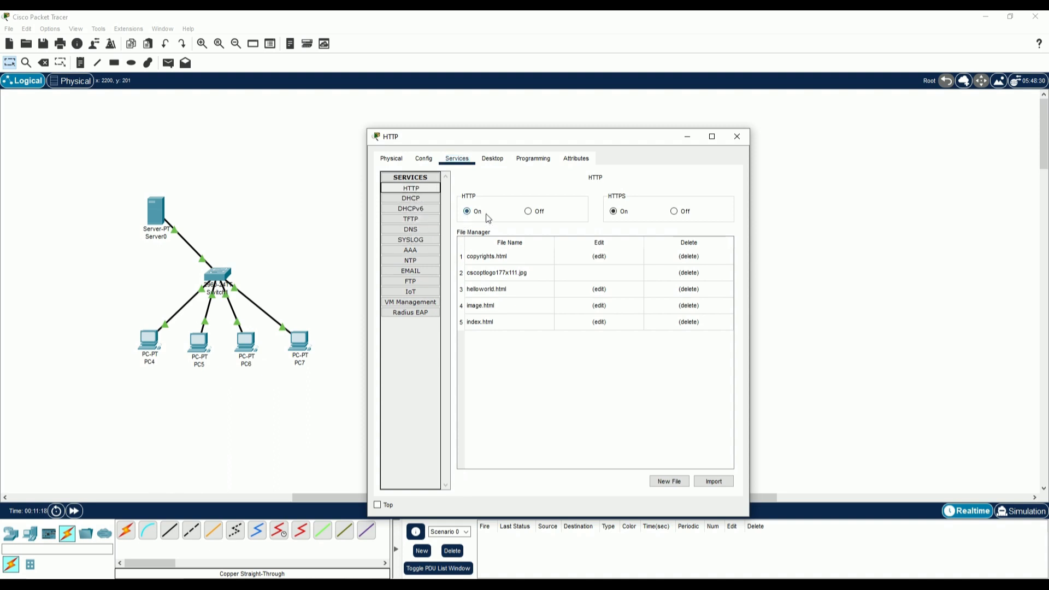
pyautogui.click(595, 323)
pyautogui.moveTo(701, 216); pyautogui.dragTo(475, 213)
pyautogui.write('S')
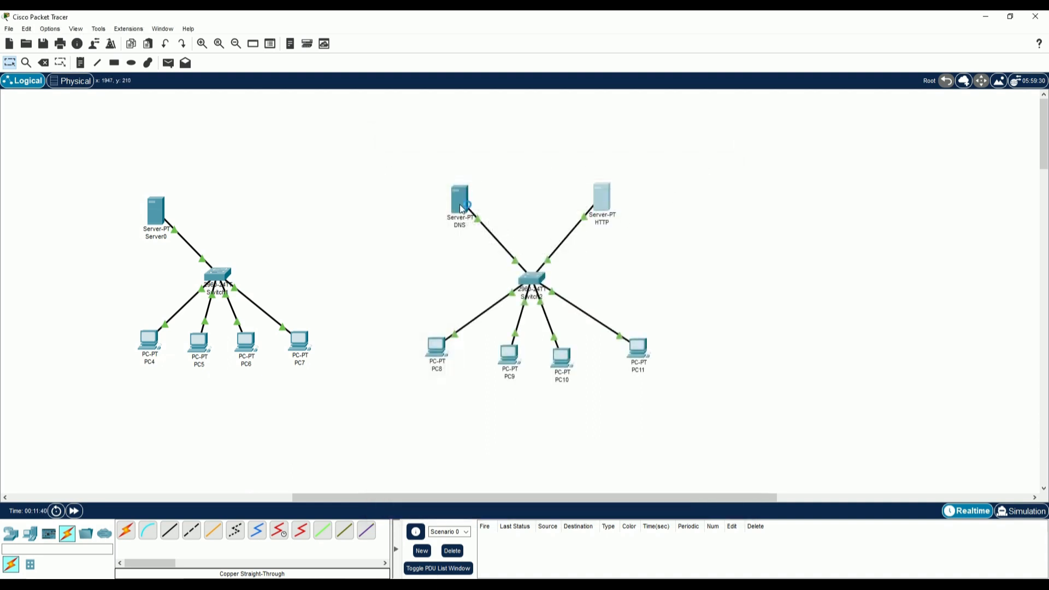
# Step: Turn on the DNS service on the DNS server
pyautogui.click(462, 209)
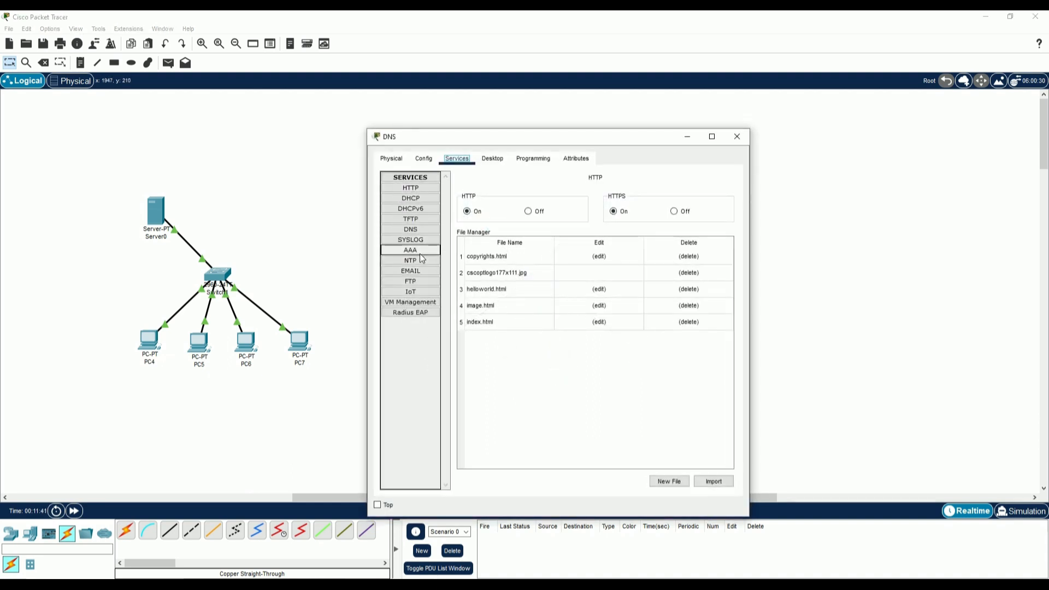
pyautogui.click(411, 229)
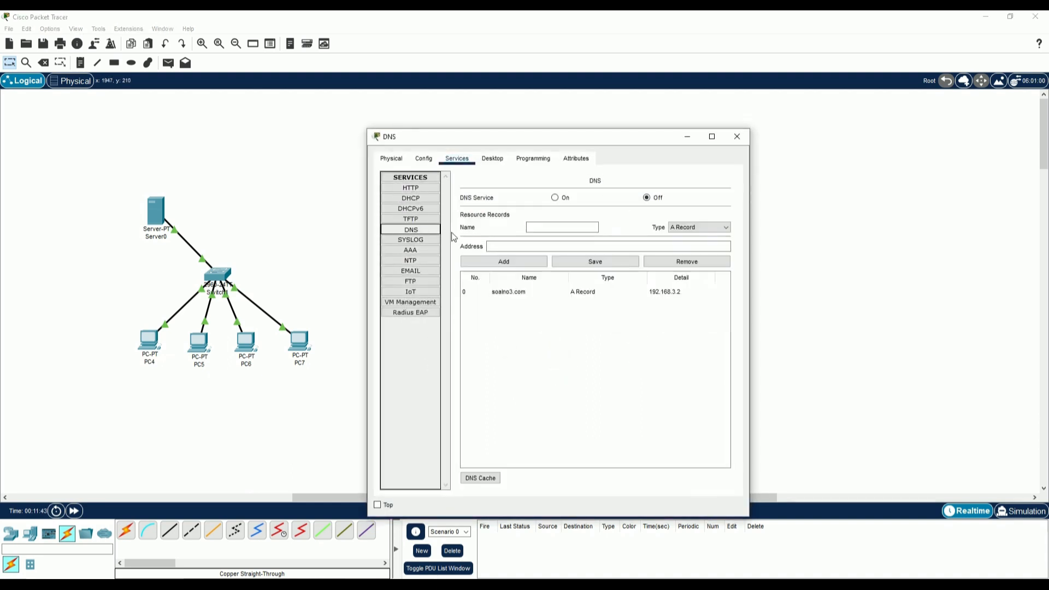
pyautogui.click(556, 198)
pyautogui.click(737, 137)
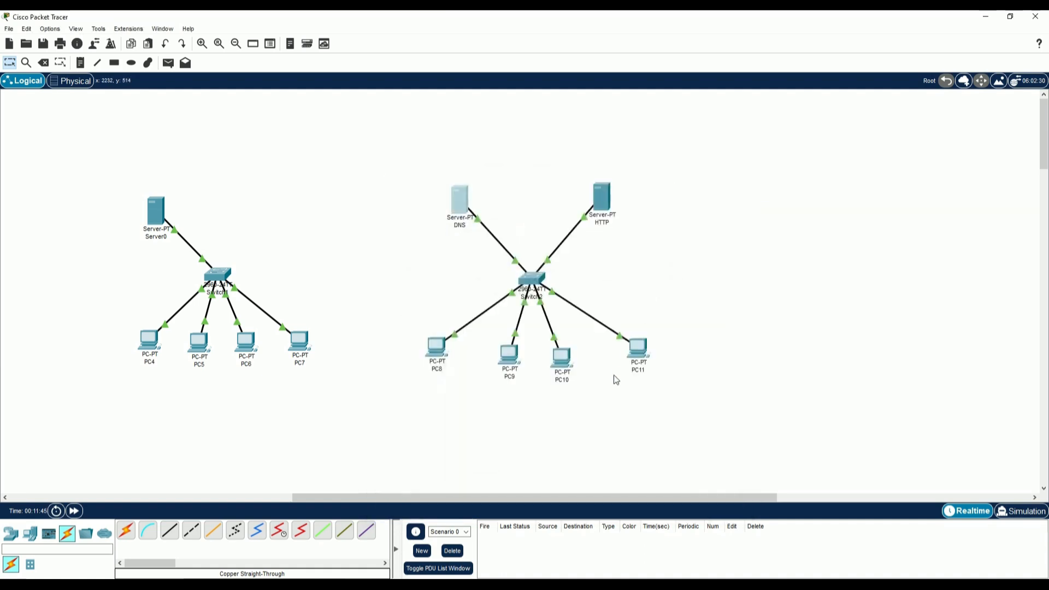
# Step: Open soalno3.com in PC8's web browser to test access, highlight the page's text line, and close PC8
pyautogui.click(439, 348)
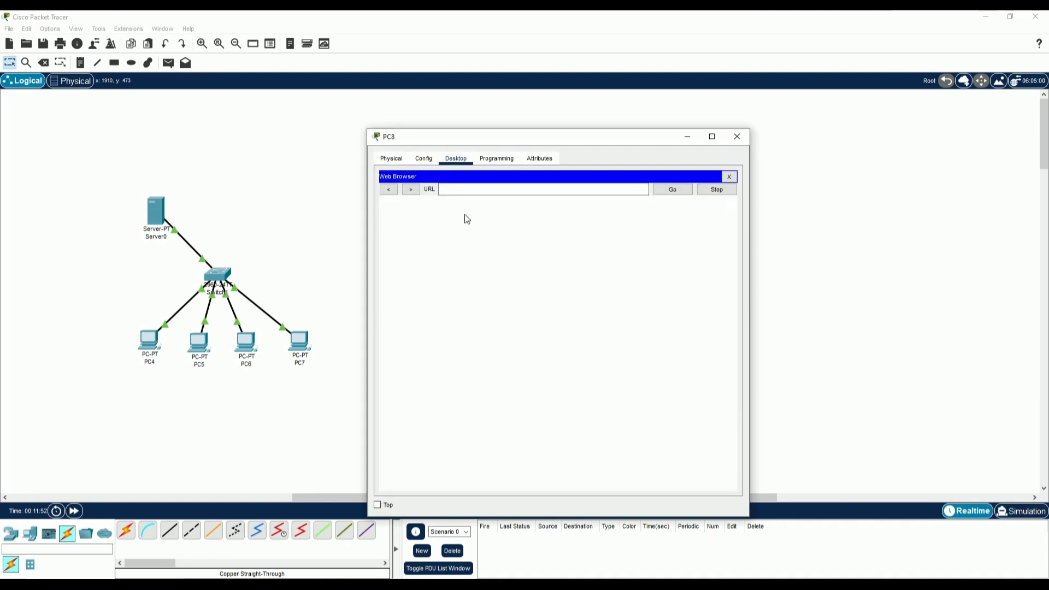
pyautogui.click(473, 188)
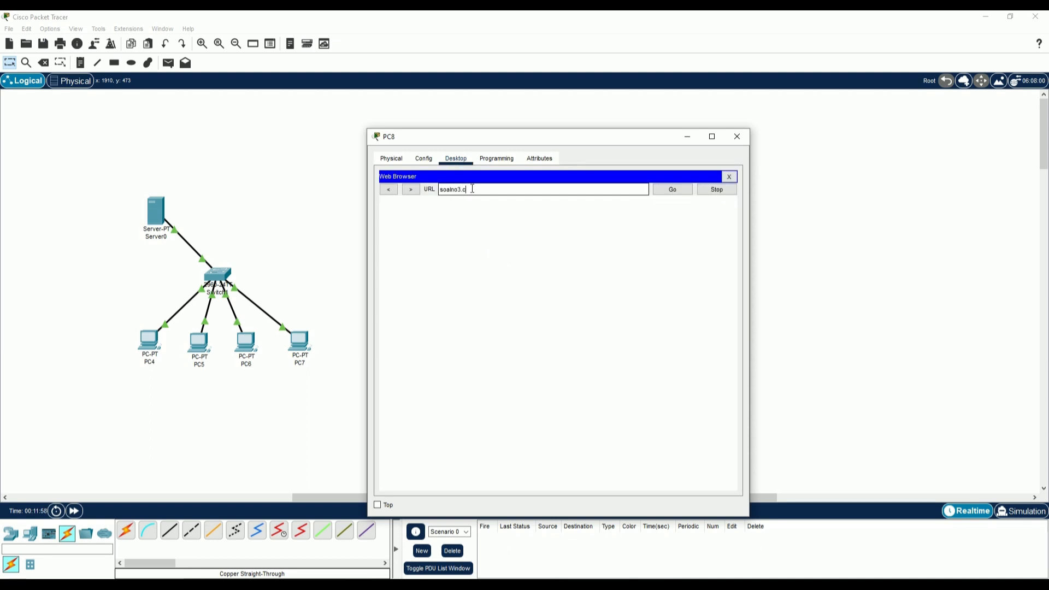
pyautogui.tripleClick(473, 189)
pyautogui.click(669, 192)
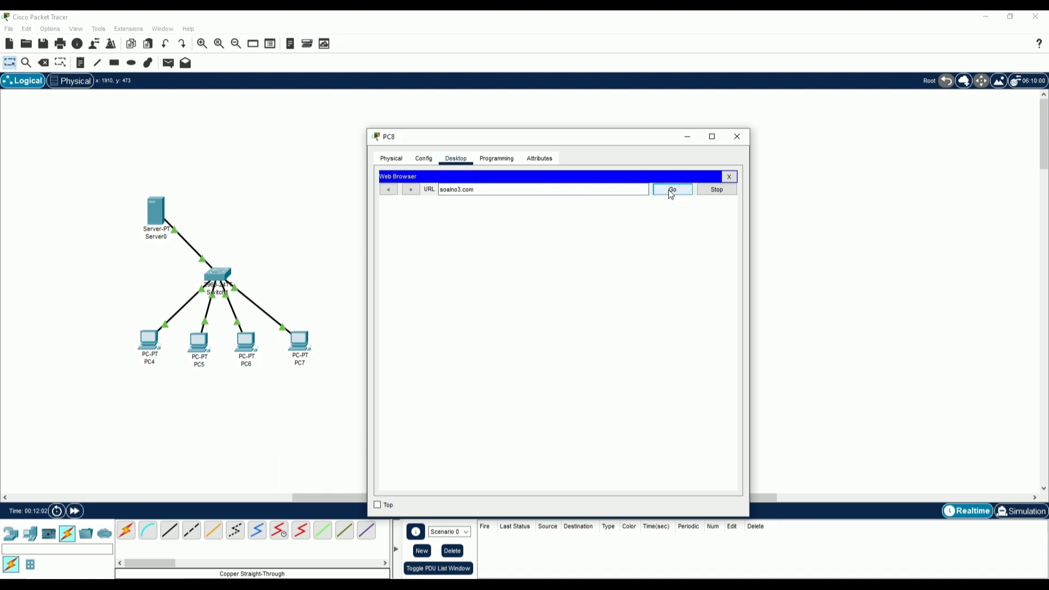
pyautogui.moveTo(386, 226); pyautogui.dragTo(535, 240)
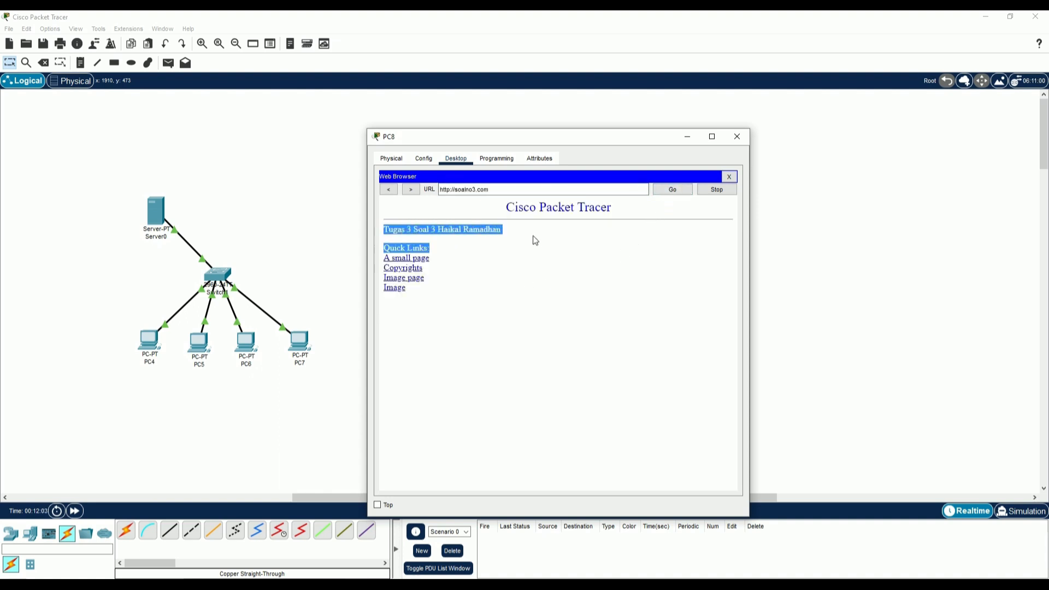
pyautogui.click(737, 136)
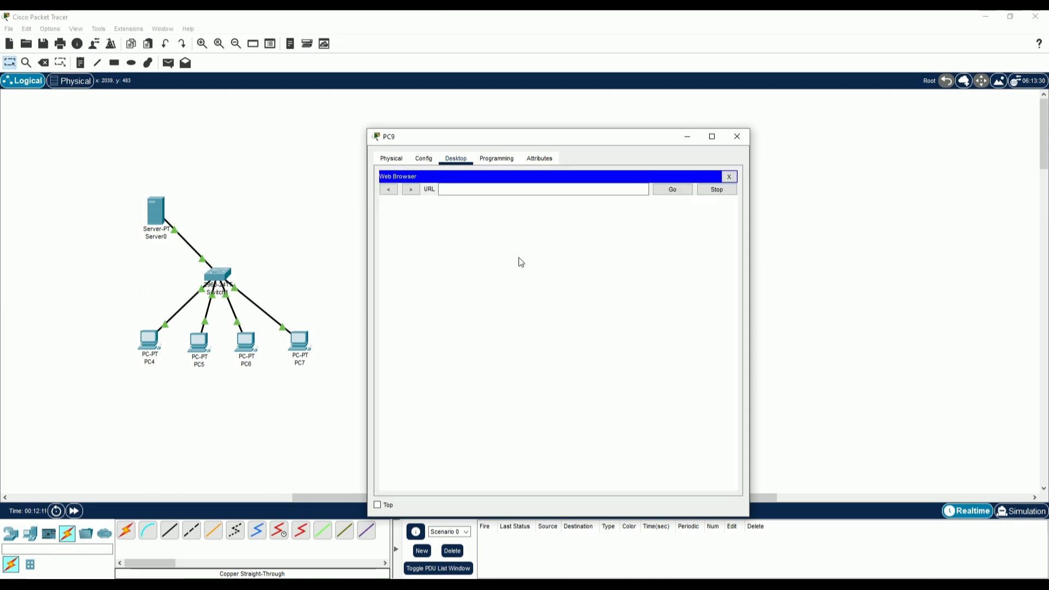
# Step: Load soalno3.com in PC9's web browser to test its access to the HTTP server, and close PC9
pyautogui.write('soalno3.com')
pyautogui.click(670, 190)
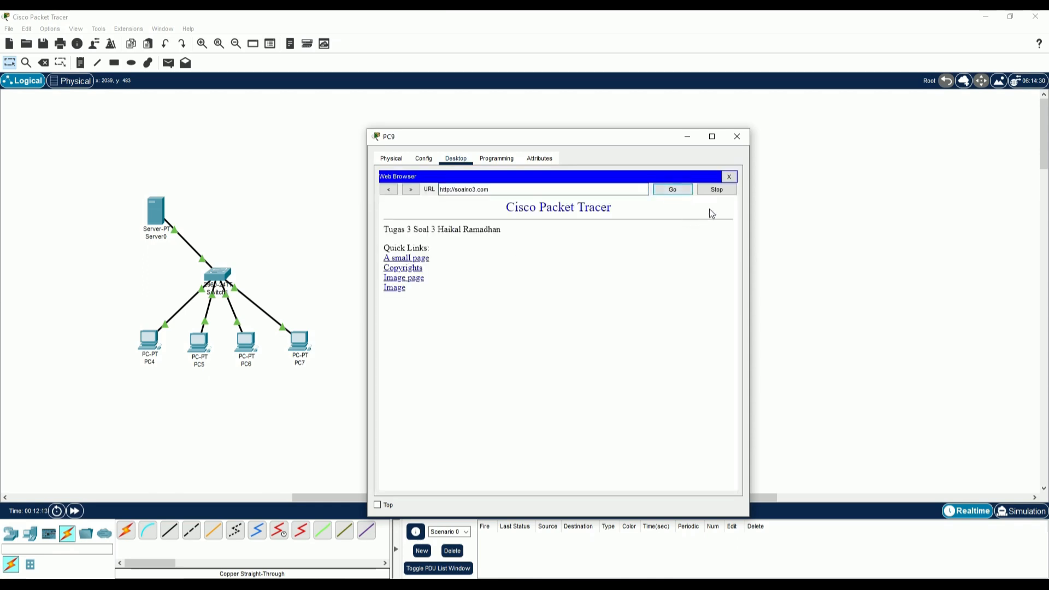
pyautogui.click(737, 136)
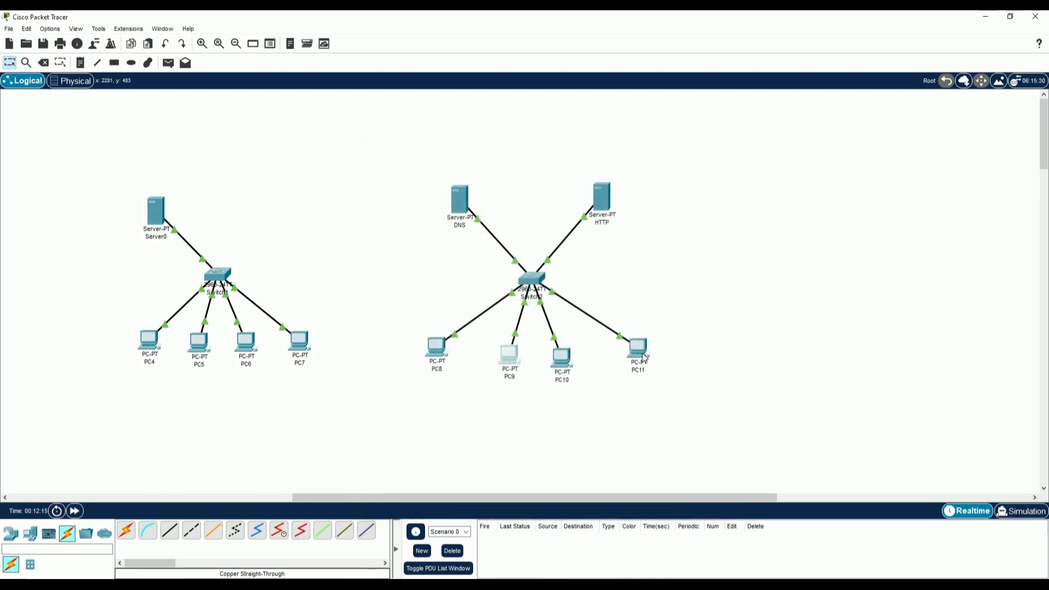
# Step: Load soalno3.com in PC10's web browser to test its access to the HTTP server, and close PC10
pyautogui.click(569, 359)
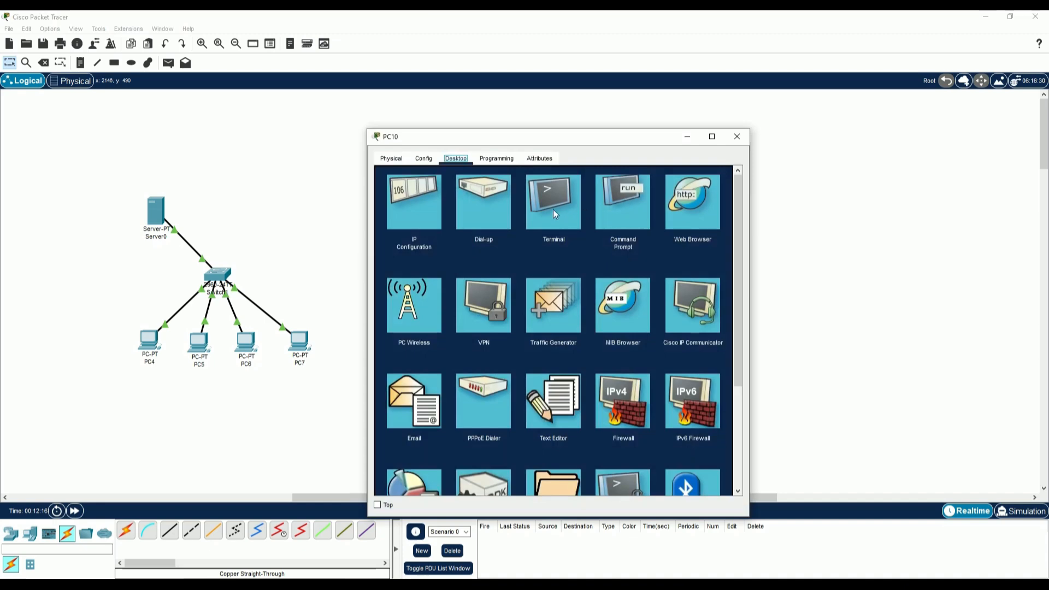
pyautogui.click(682, 208)
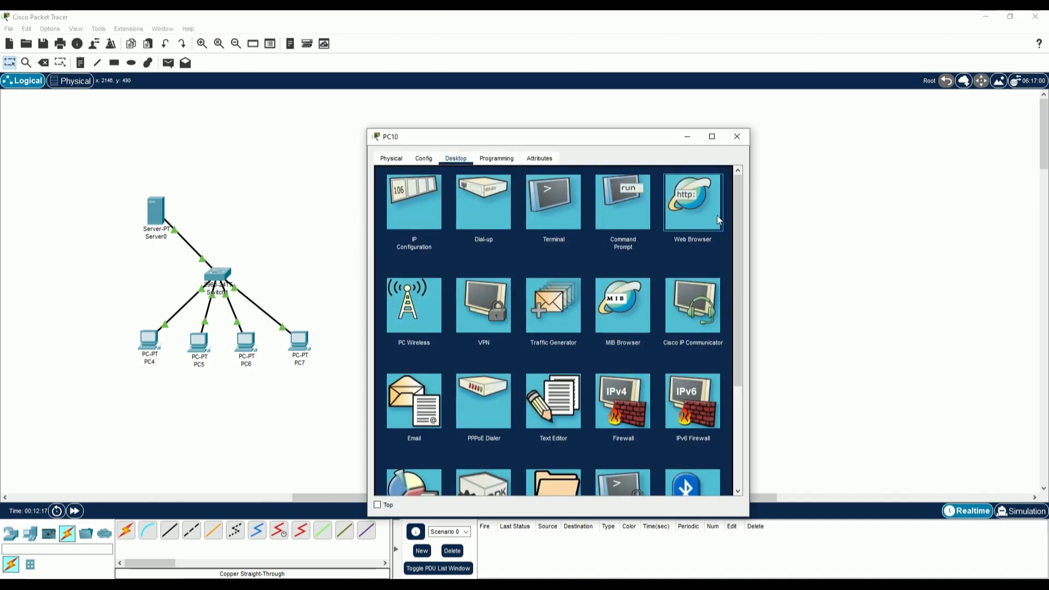
pyautogui.click(699, 218)
pyautogui.click(552, 190)
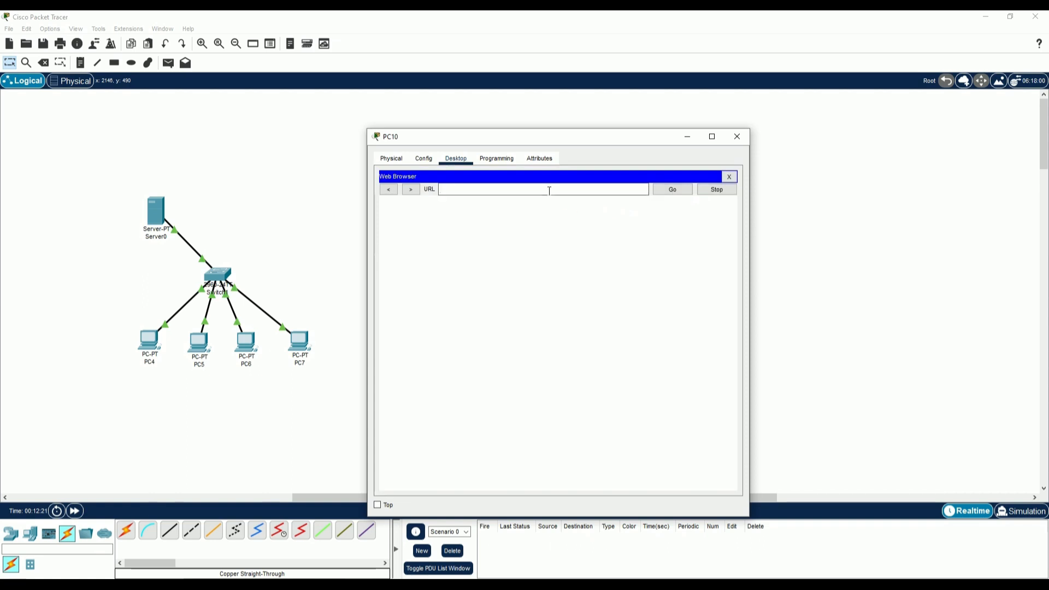
pyautogui.write('soalno3.com')
pyautogui.click(677, 191)
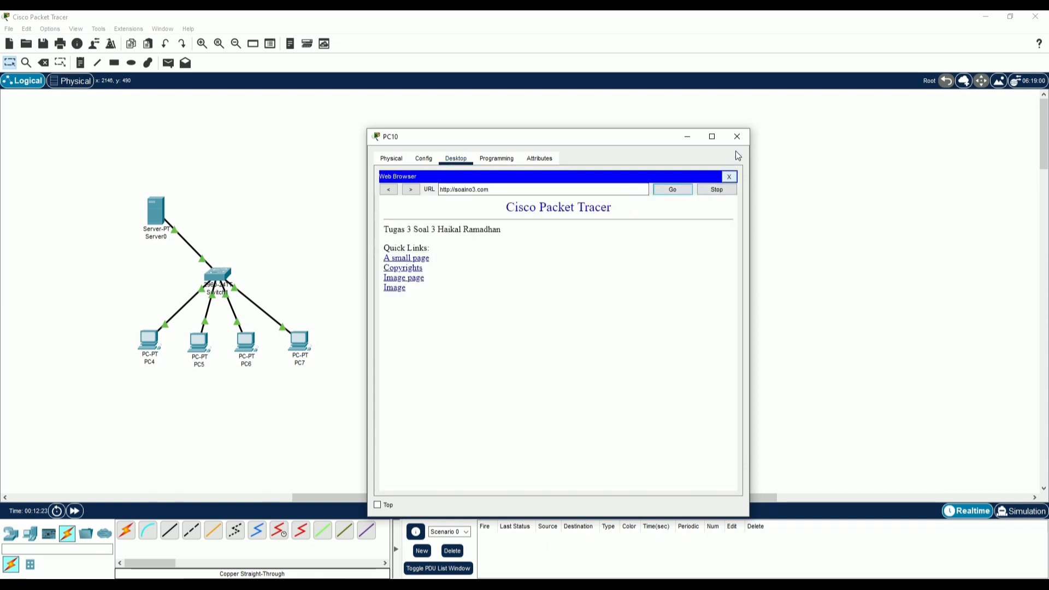
pyautogui.click(737, 136)
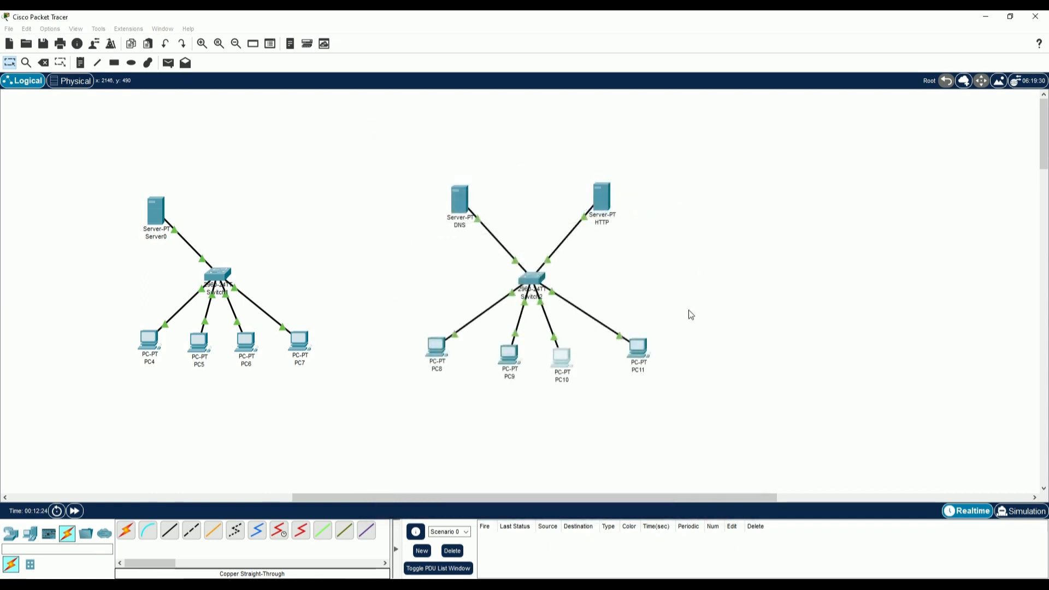
# Step: Load soalno3.com in PC11's web browser to test its access to the HTTP server, and close PC11
pyautogui.click(637, 348)
pyautogui.click(699, 210)
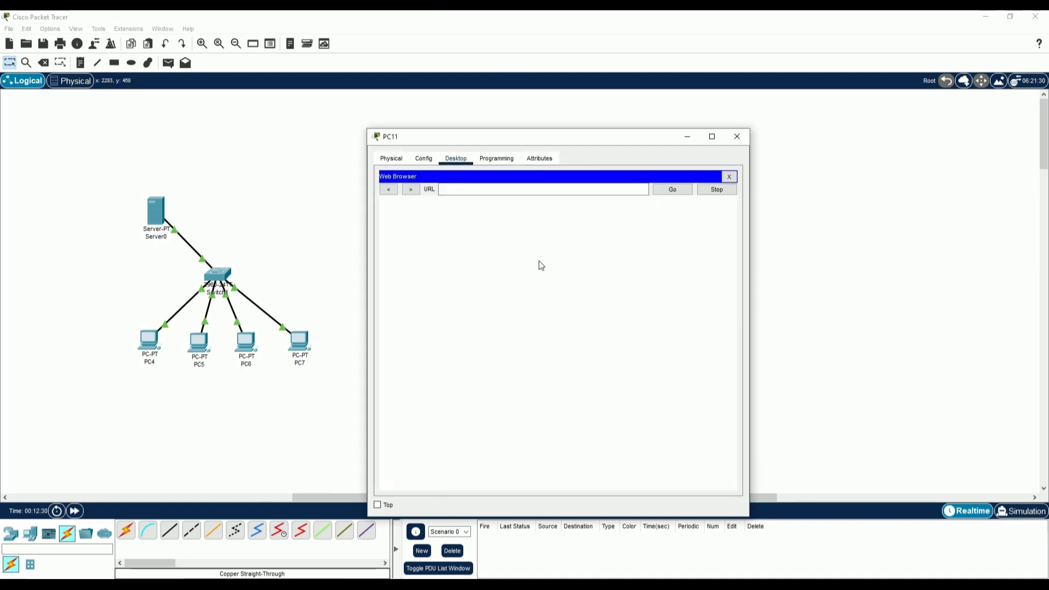
pyautogui.click(516, 190)
pyautogui.write('http://soaino3.com')
pyautogui.click(686, 192)
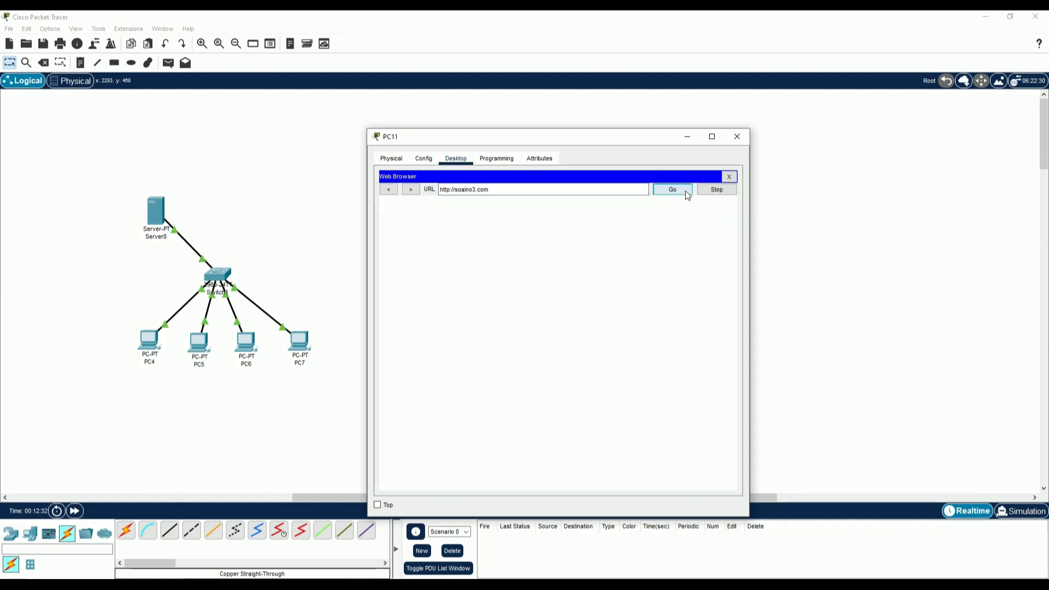
pyautogui.click(737, 137)
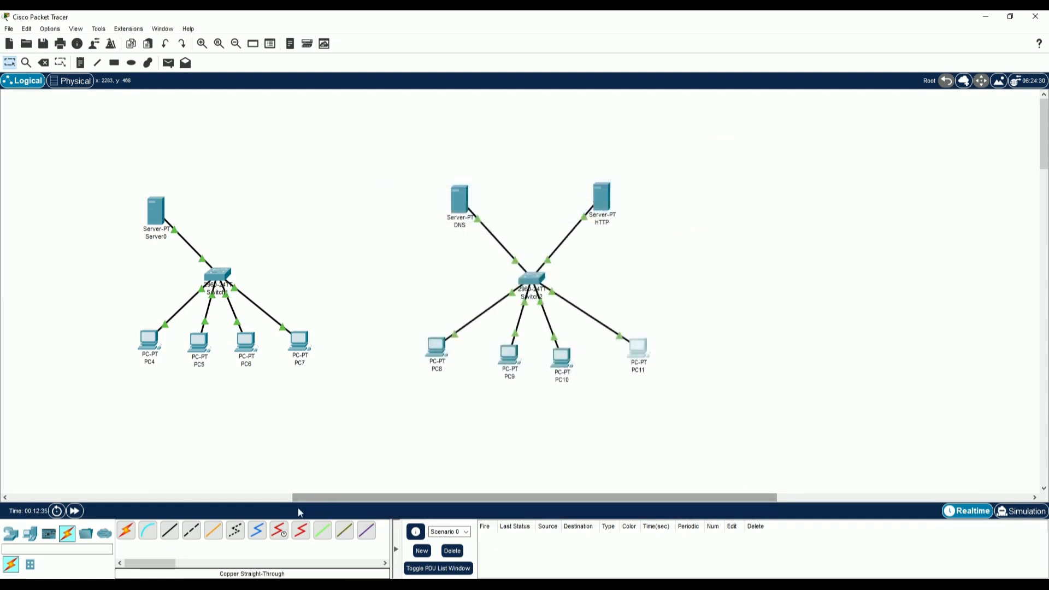
# Step: Switch to the assignment page in Chrome, review task 4's network diagram and its ping and browsing instructions, and return to Packet Tracer
pyautogui.hotkey('alt', 'Tab')
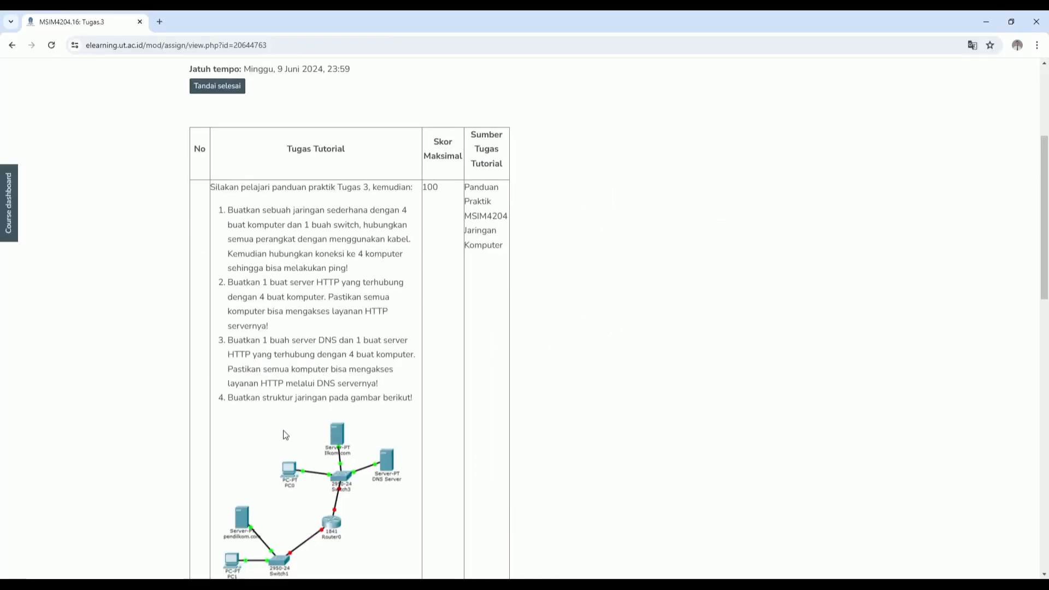
pyautogui.scroll(-4, 296, 398)
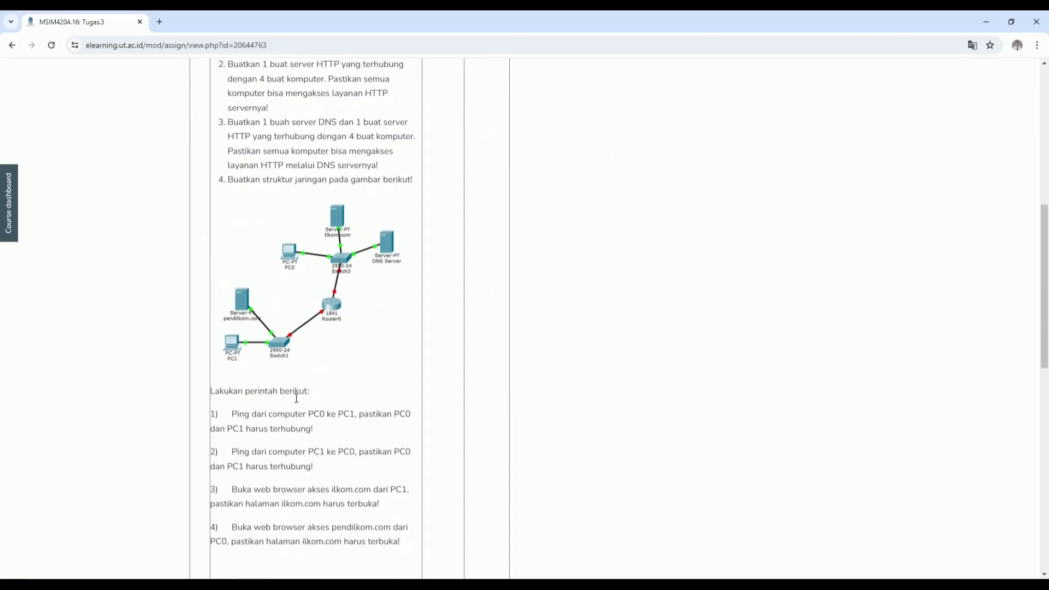
pyautogui.moveTo(385, 585)
pyautogui.hotkey('alt', 'Tab')
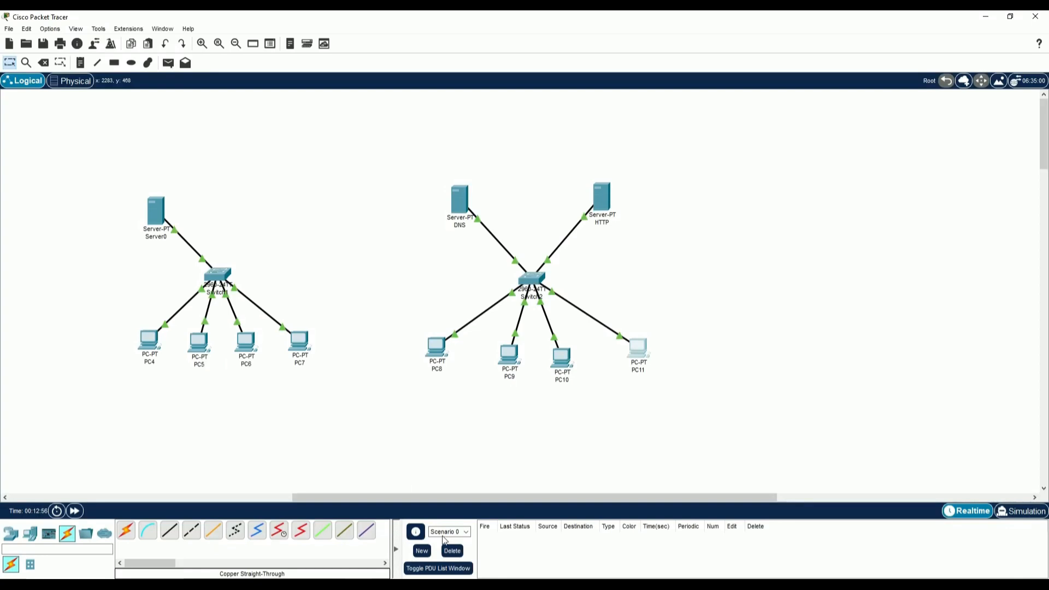
# Step: Bring up the end devices for building the task 4 network in the empty workspace beyond the DNS and HTTP network
pyautogui.moveTo(427, 496); pyautogui.dragTo(261, 494)
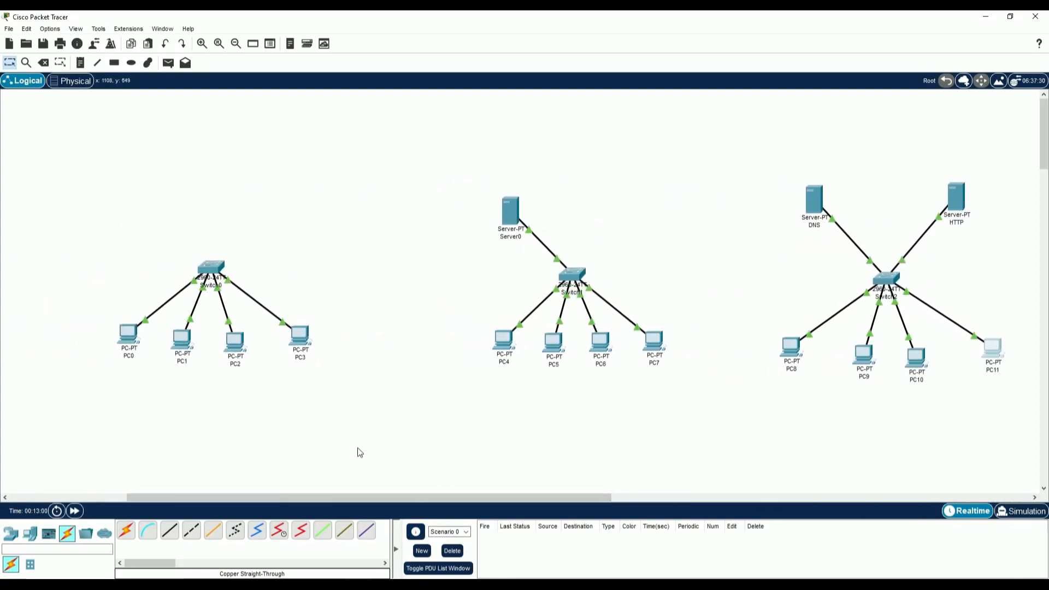
pyautogui.moveTo(375, 497); pyautogui.dragTo(792, 458)
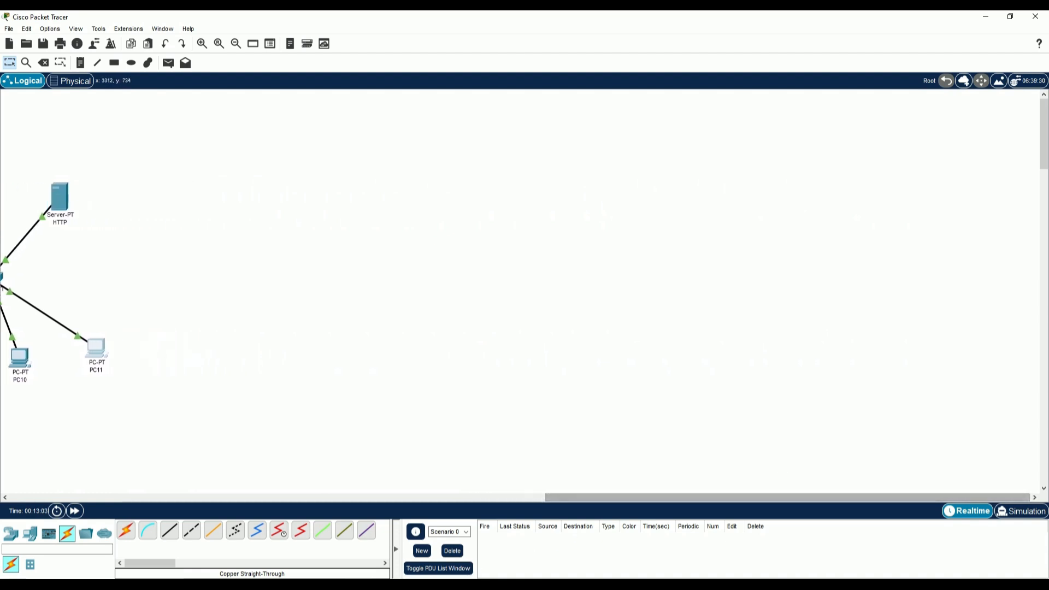
pyautogui.click(38, 541)
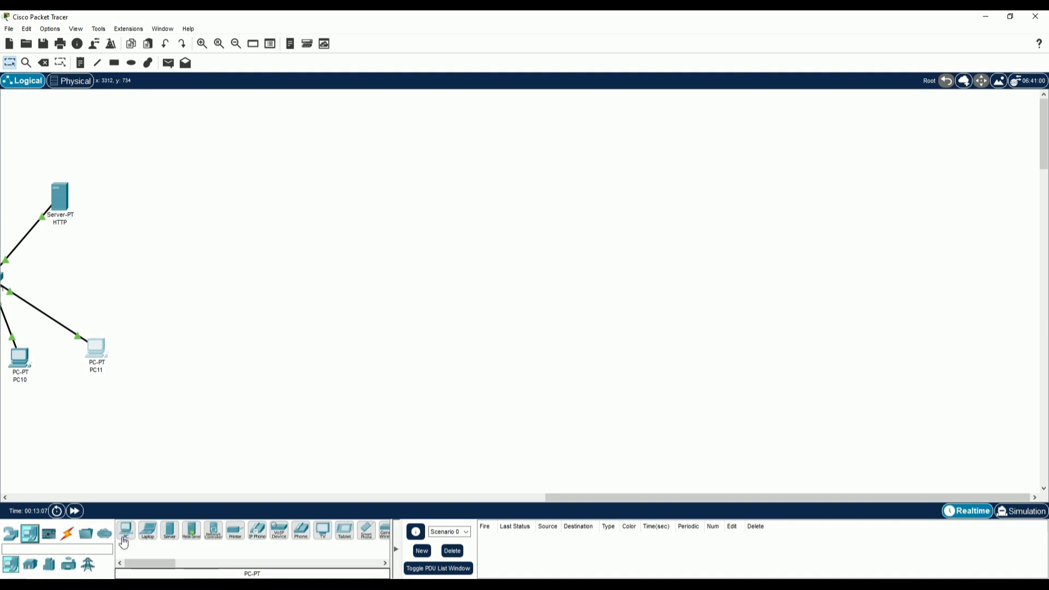
# Step: Check the network diagram in the assignment and place an 1841 router in the empty workspace area beside the existing network
pyautogui.click(15, 536)
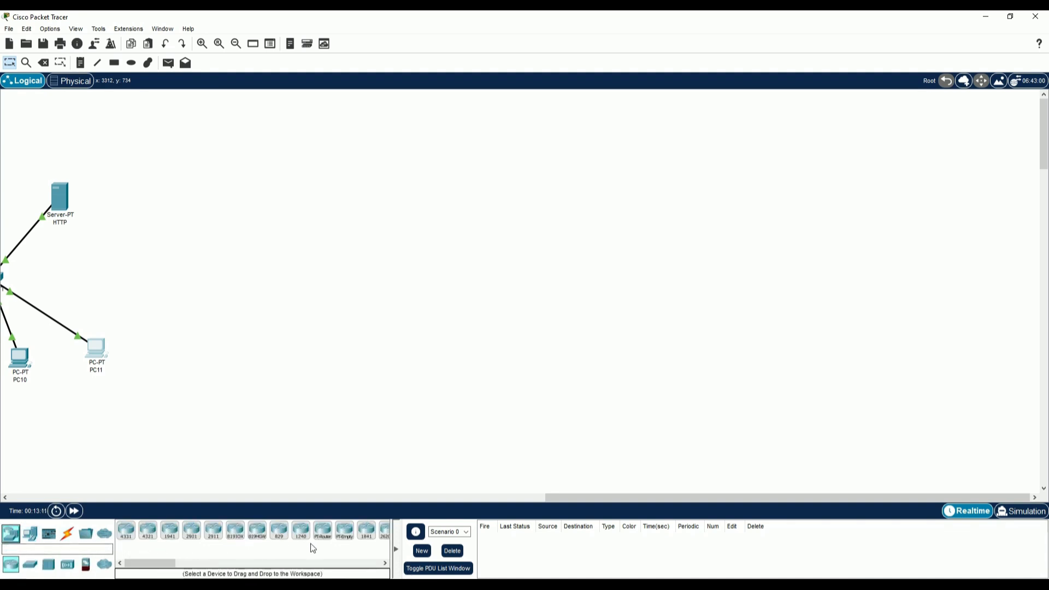
pyautogui.hotkey('alt', 'Tab')
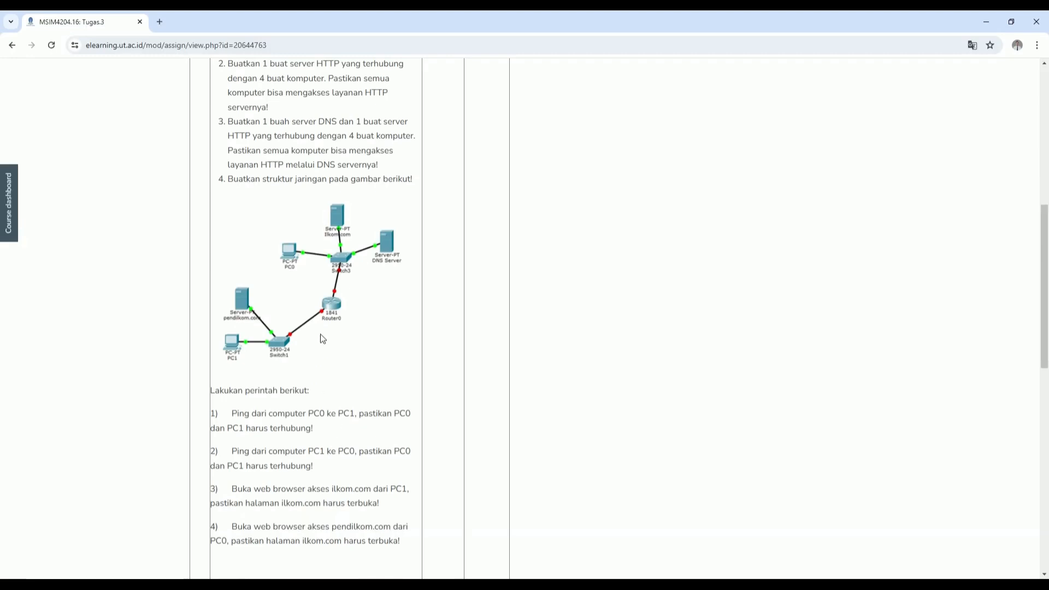
pyautogui.hotkey('alt', 'Tab')
pyautogui.click(366, 529)
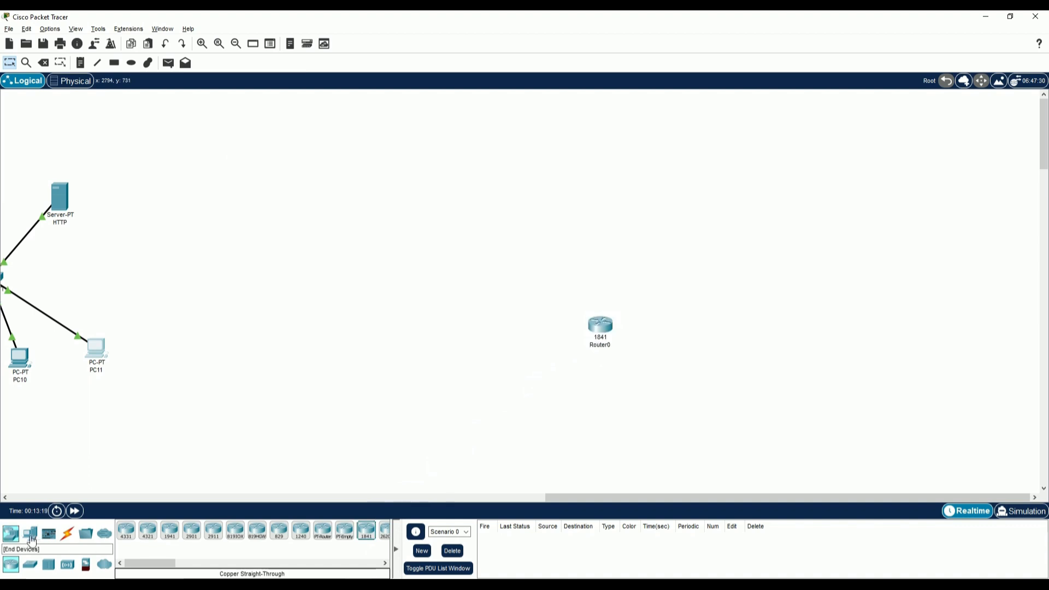
# Step: Place two 2960 switches around the 1841 router, one above it and one to its left
pyautogui.click(28, 568)
pyautogui.click(125, 530)
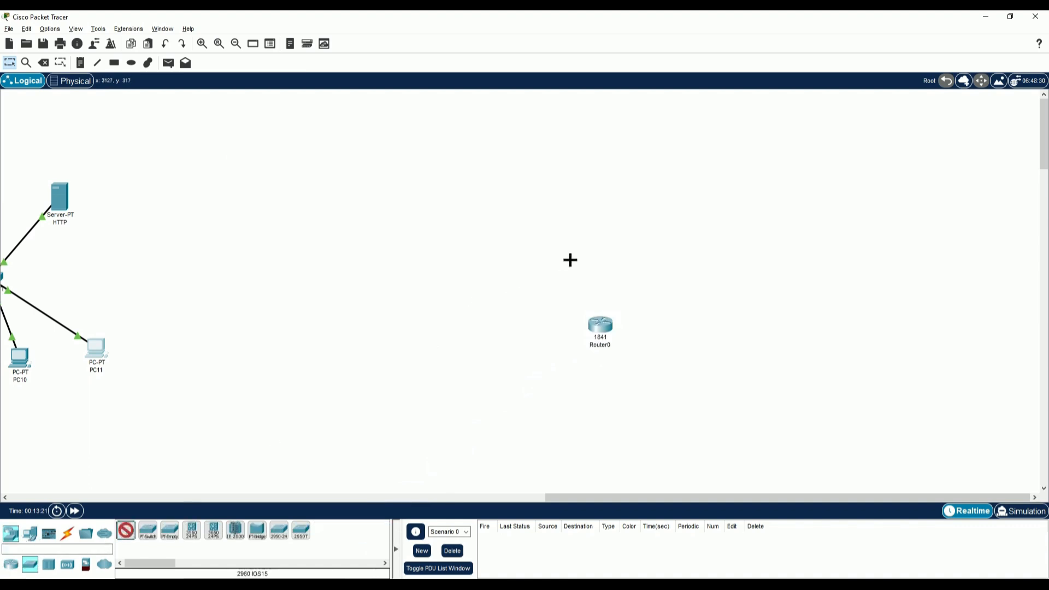
pyautogui.click(598, 255)
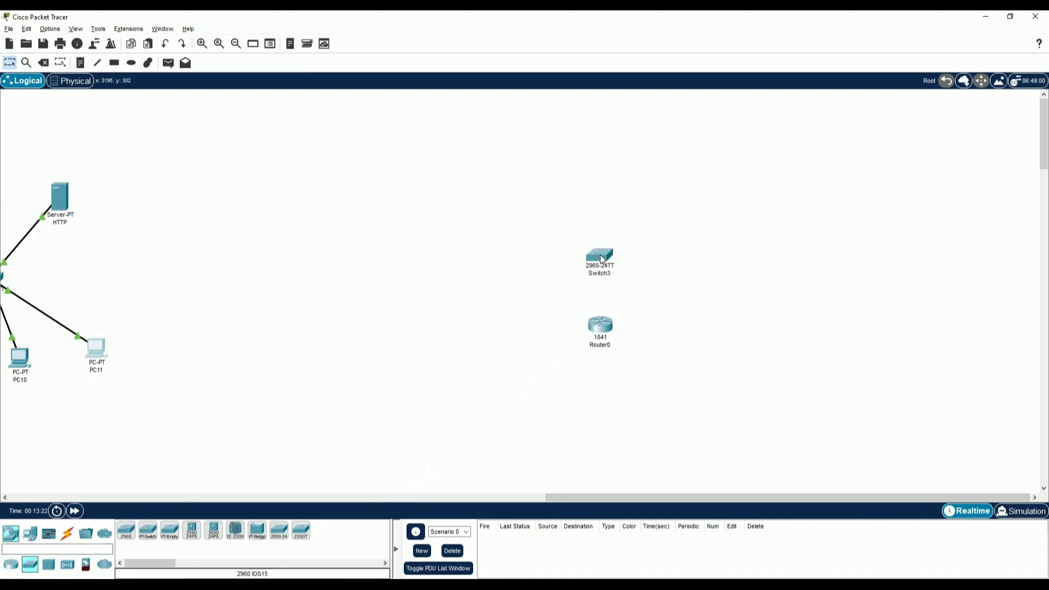
pyautogui.click(126, 530)
pyautogui.click(511, 332)
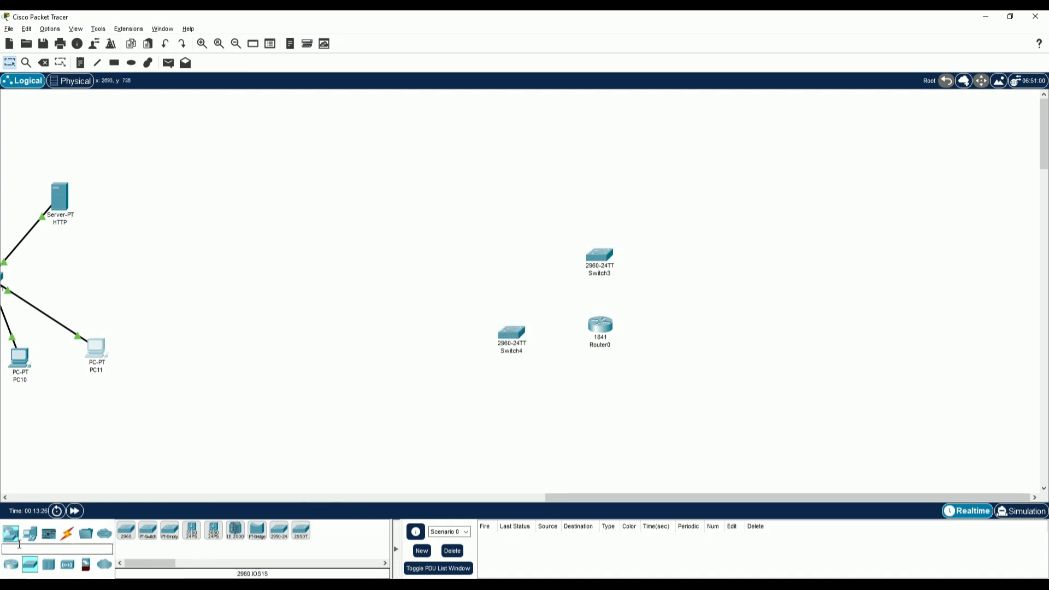
# Step: Add a PC and a generic server to the left of Switch4, with the server above the PC
pyautogui.click(30, 538)
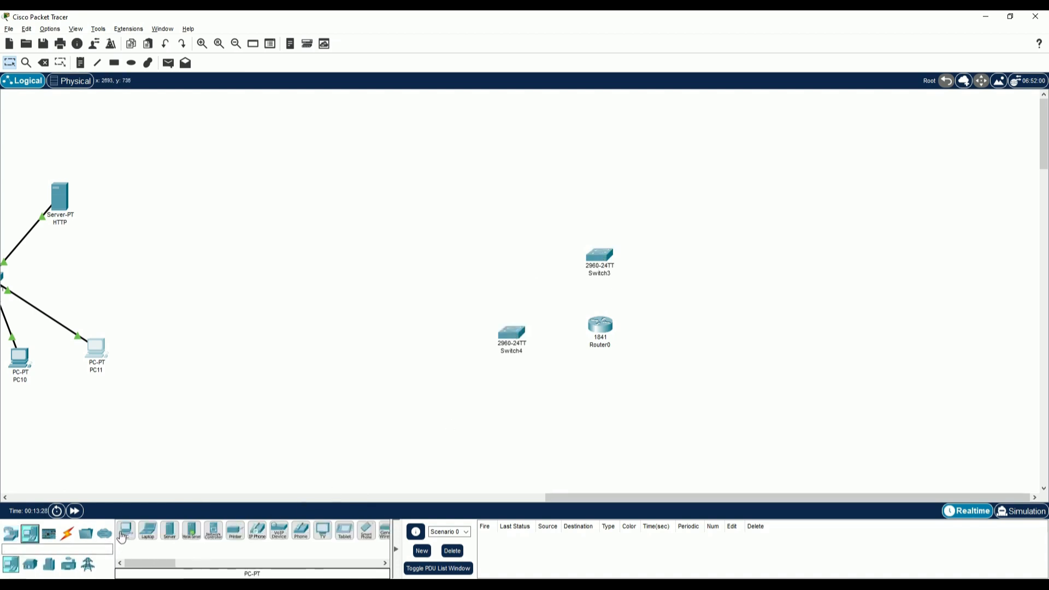
pyautogui.click(125, 530)
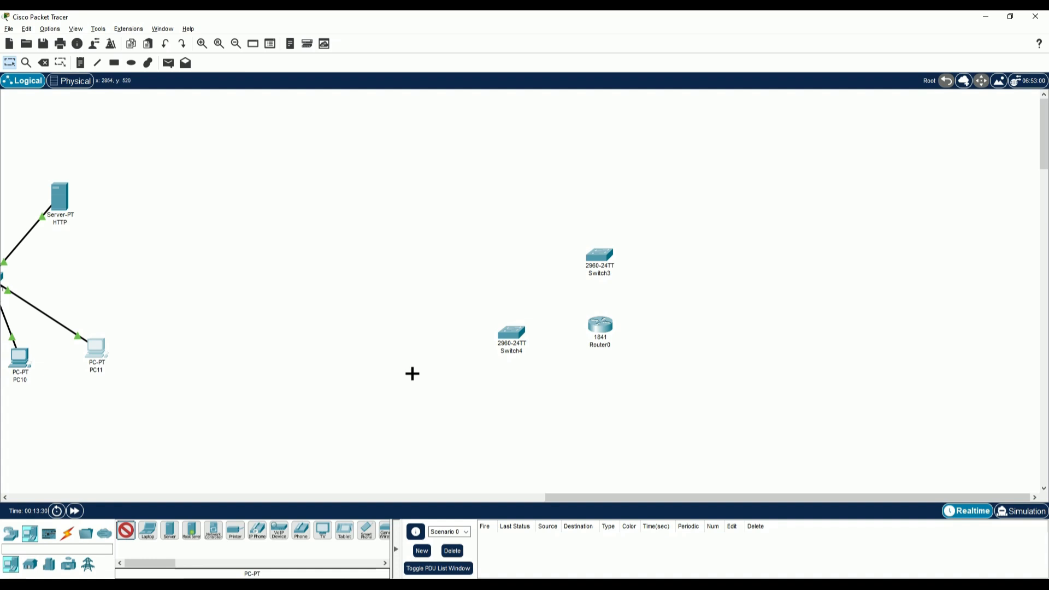
pyautogui.click(411, 374)
pyautogui.click(169, 530)
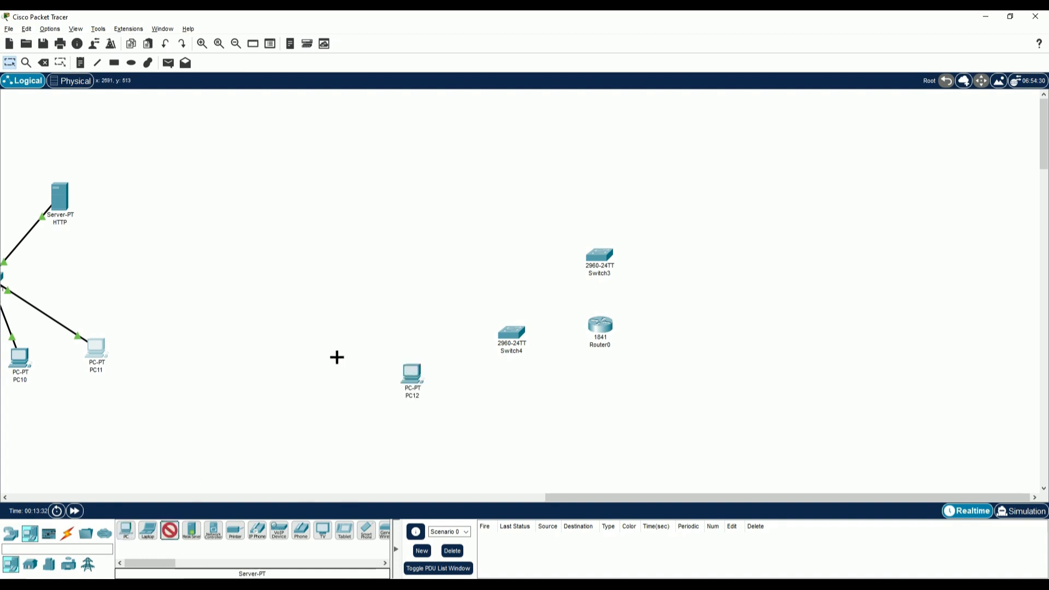
pyautogui.click(413, 296)
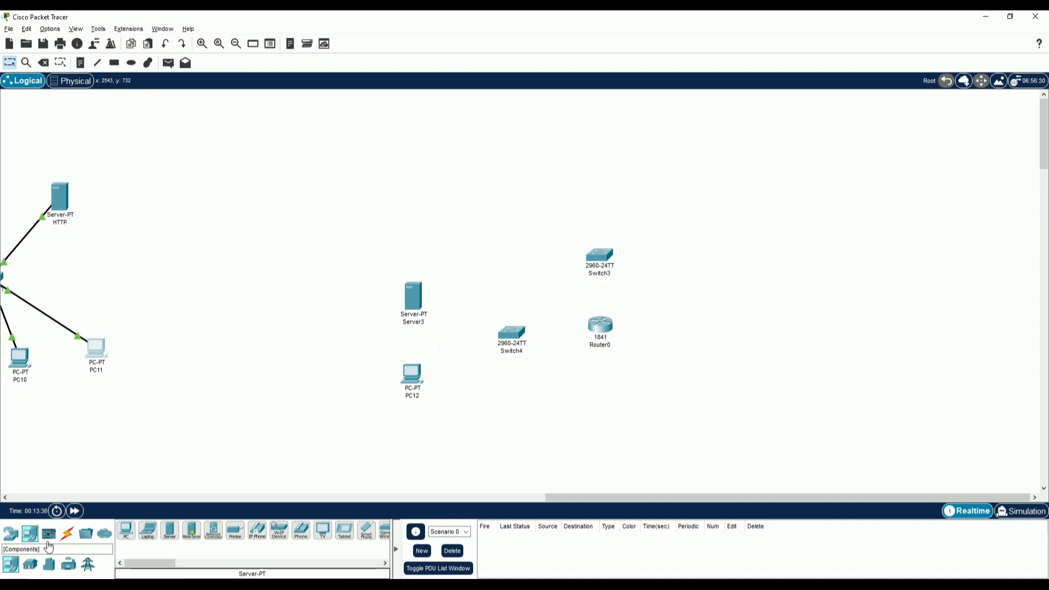
# Step: Add a PC and two generic servers above Switch3, with the PC on the left and the servers to its right
pyautogui.click(126, 535)
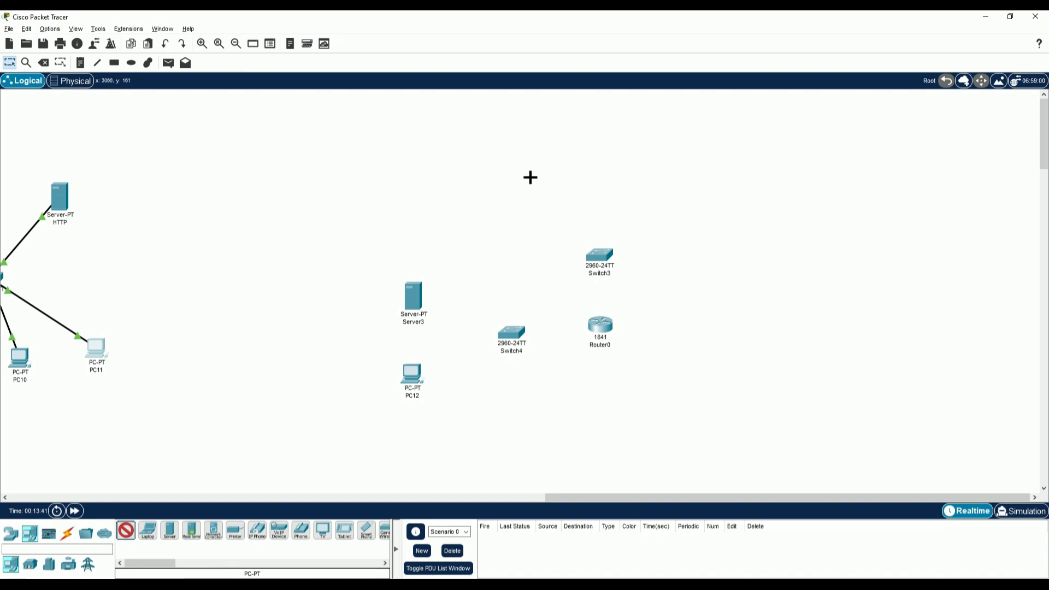
pyautogui.click(526, 184)
pyautogui.click(169, 530)
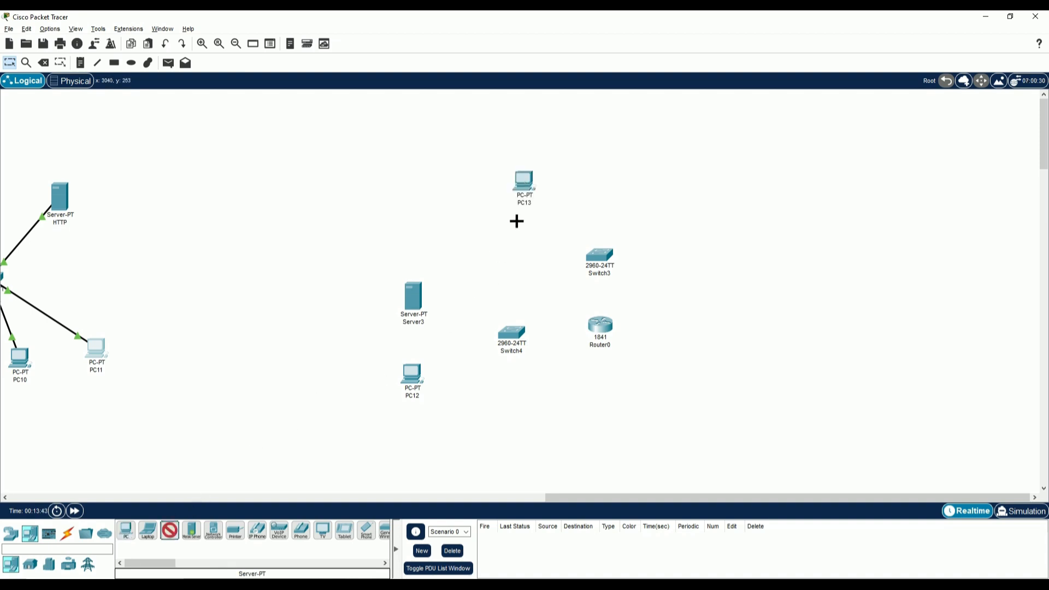
pyautogui.click(596, 152)
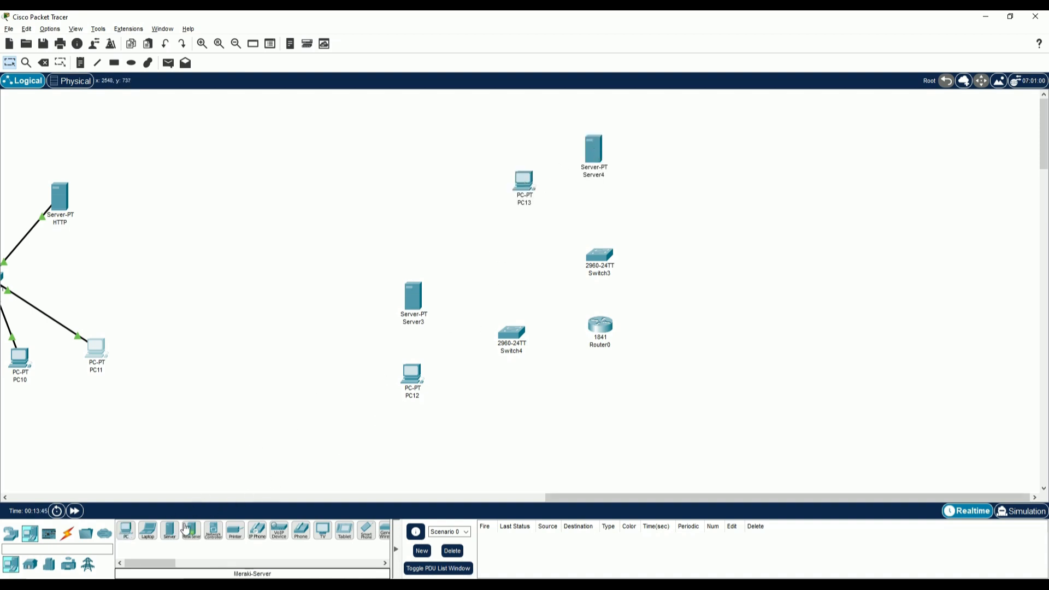
pyautogui.click(169, 529)
pyautogui.click(676, 191)
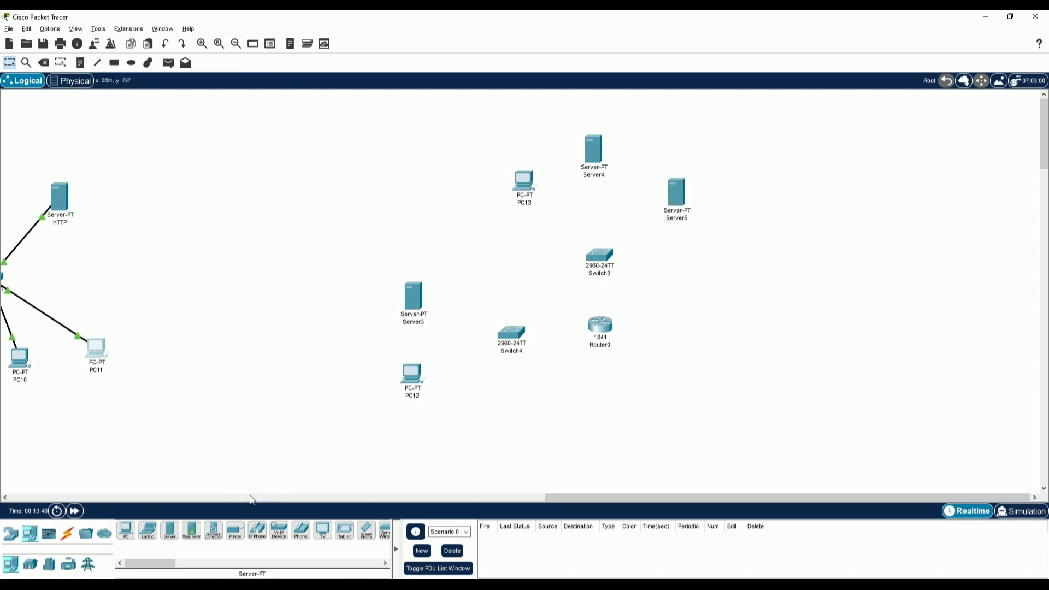
# Step: Connect Switch4 FastEthernet0/1 to Server3 FastEthernet0 with a copper straight-through cable
pyautogui.click(67, 534)
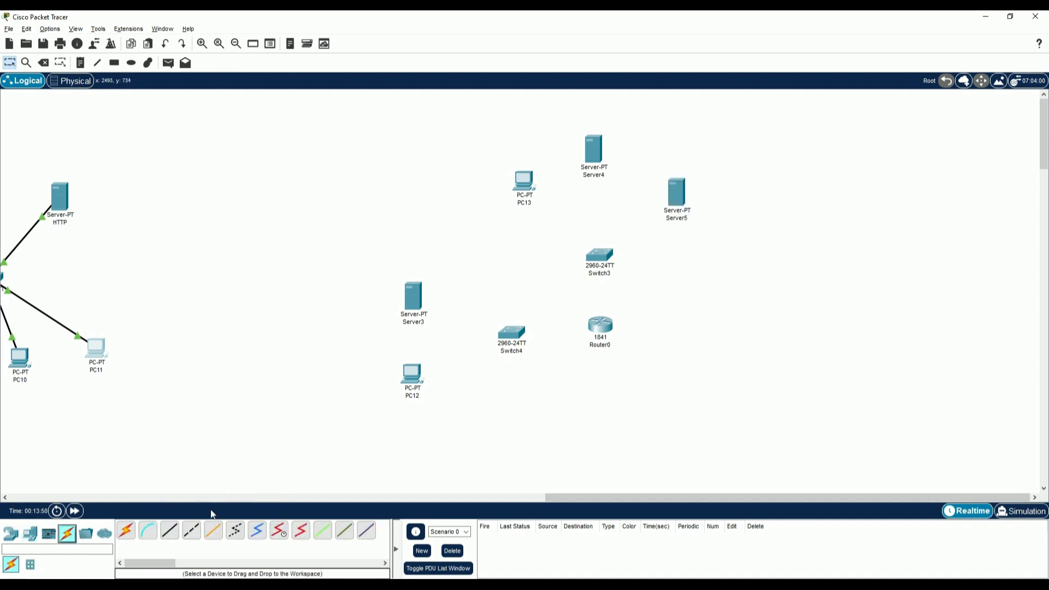
pyautogui.click(176, 535)
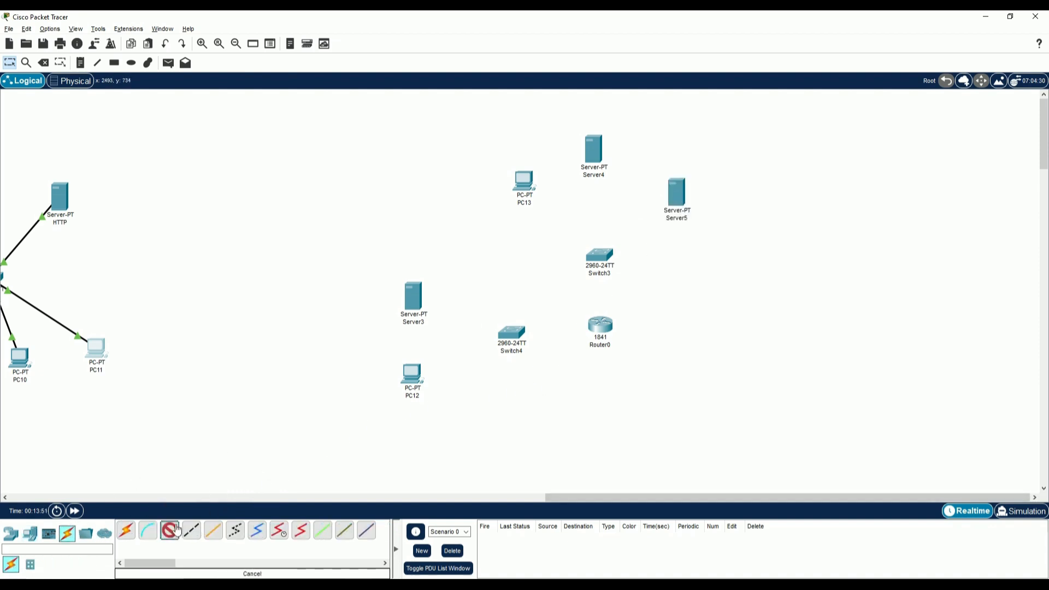
pyautogui.click(509, 333)
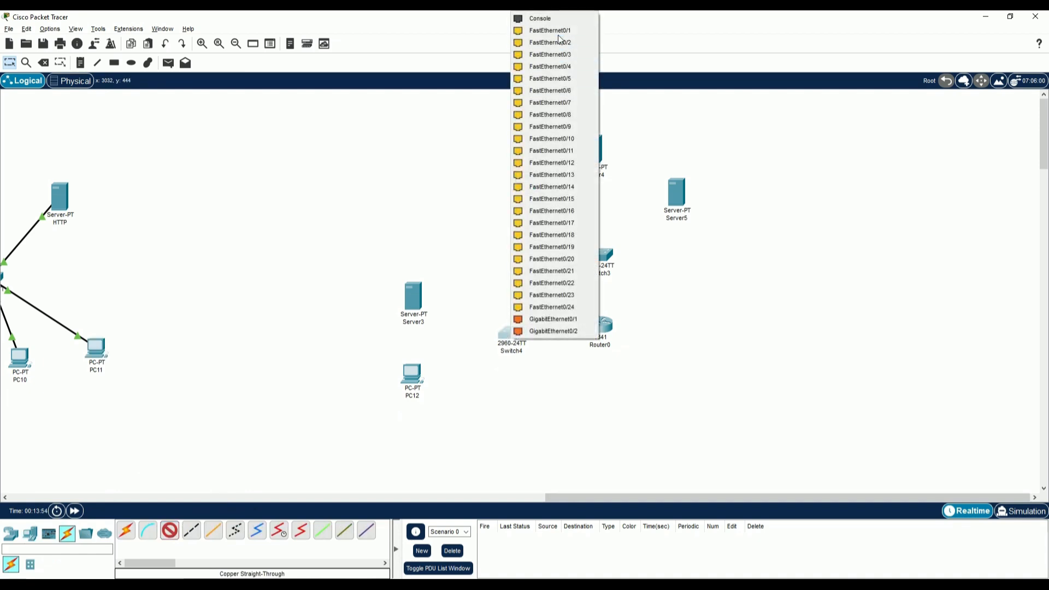
pyautogui.click(558, 39)
pyautogui.click(414, 298)
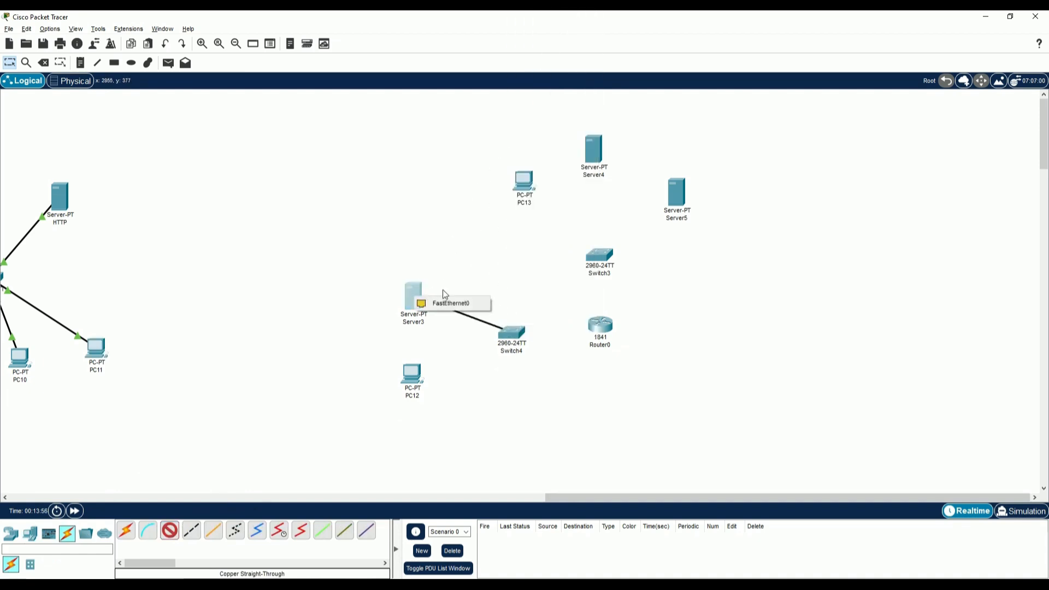
pyautogui.click(479, 304)
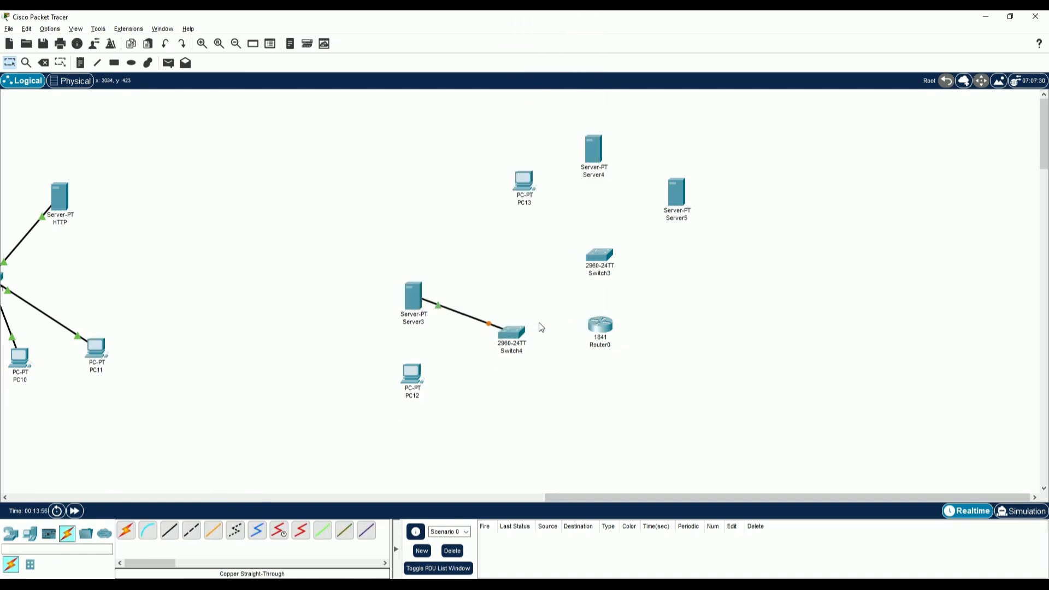
# Step: Connect Switch4 FastEthernet0/2 to PC12 FastEthernet0 with a copper straight-through cable
pyautogui.click(169, 530)
pyautogui.click(511, 333)
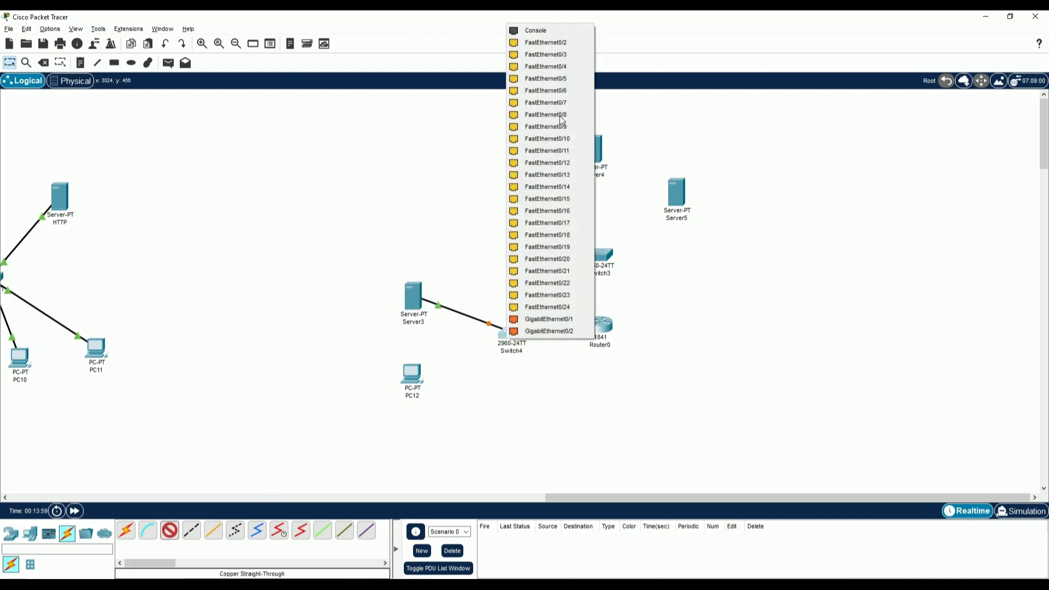
pyautogui.click(547, 43)
pyautogui.click(413, 380)
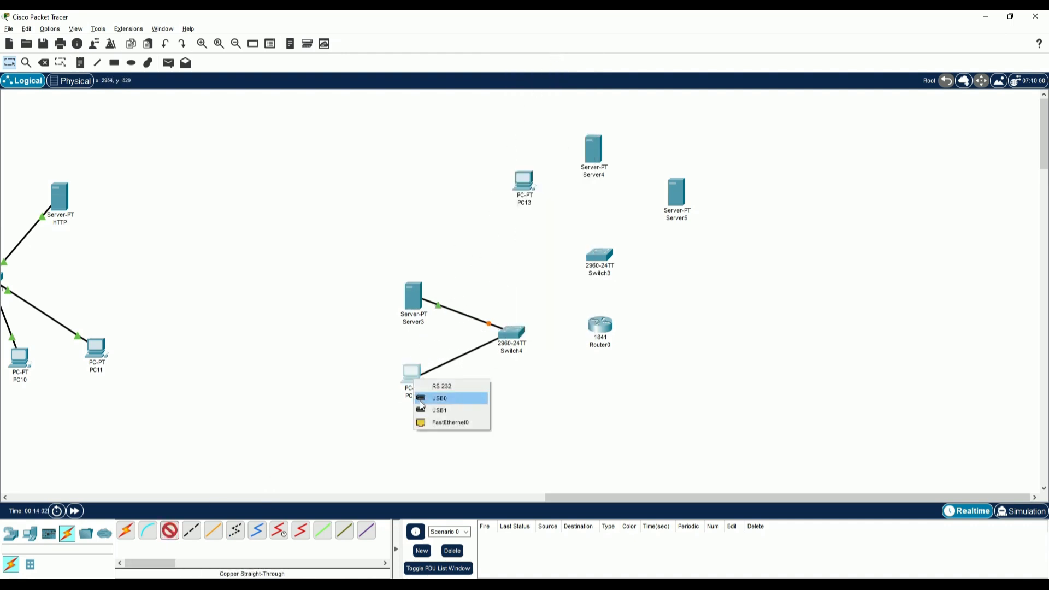
pyautogui.click(445, 413)
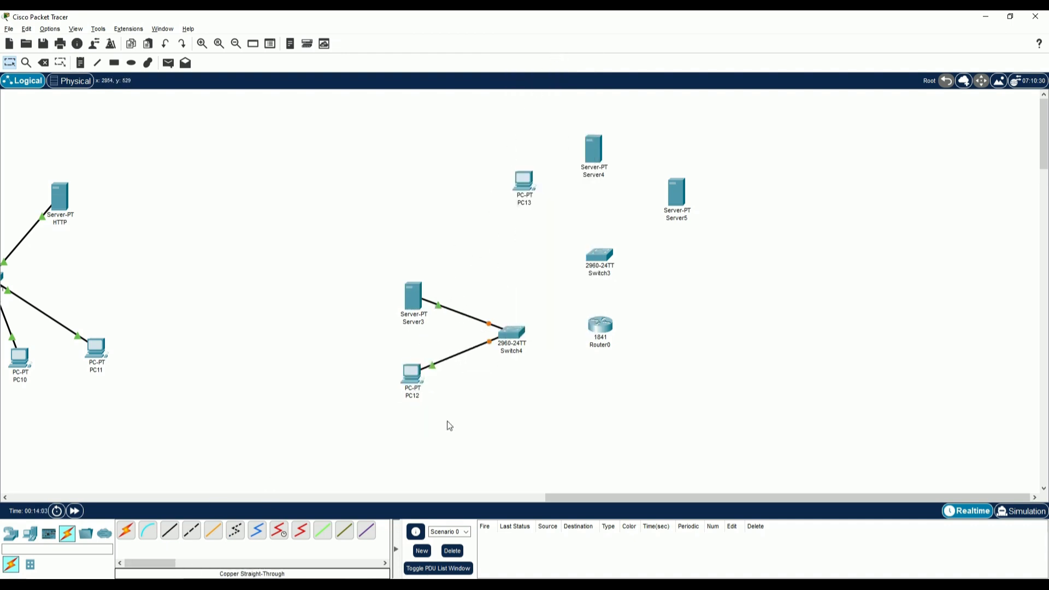
# Step: Connect Switch3 FastEthernet0/1 to Server5 FastEthernet0 with a copper straight-through cable
pyautogui.click(169, 530)
pyautogui.click(596, 256)
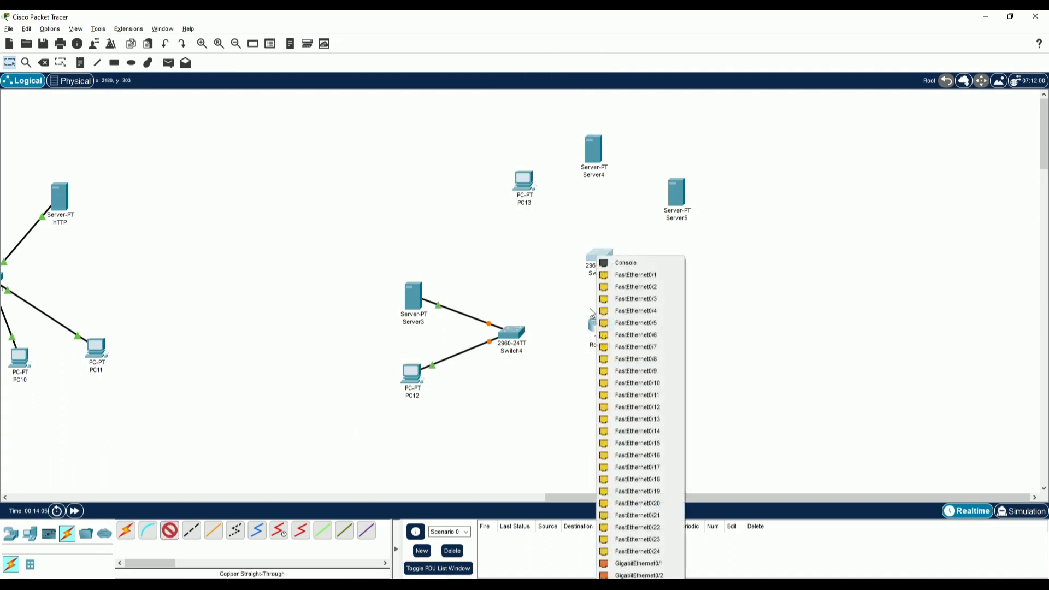
pyautogui.click(635, 286)
pyautogui.click(686, 200)
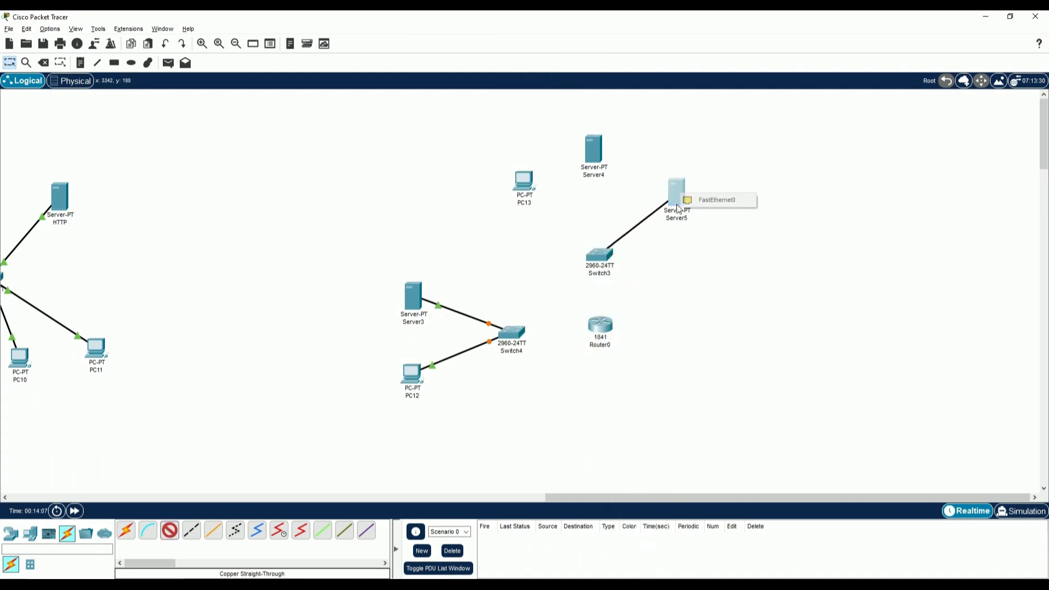
pyautogui.click(710, 201)
# Step: Connect Switch3 FastEthernet0/2 to Server4 FastEthernet0 with a copper straight-through cable
pyautogui.click(169, 530)
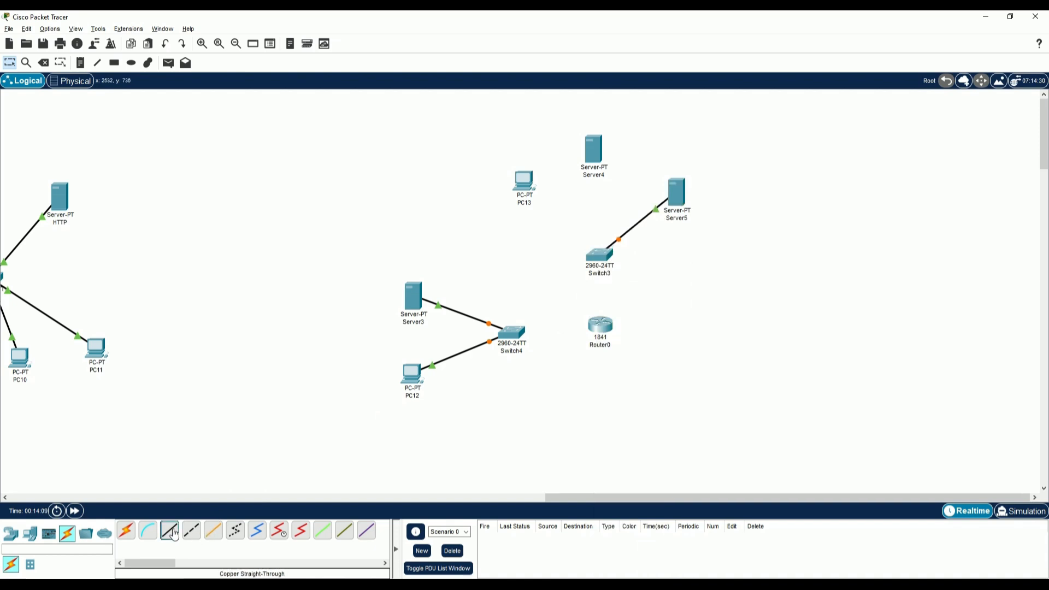
pyautogui.click(594, 259)
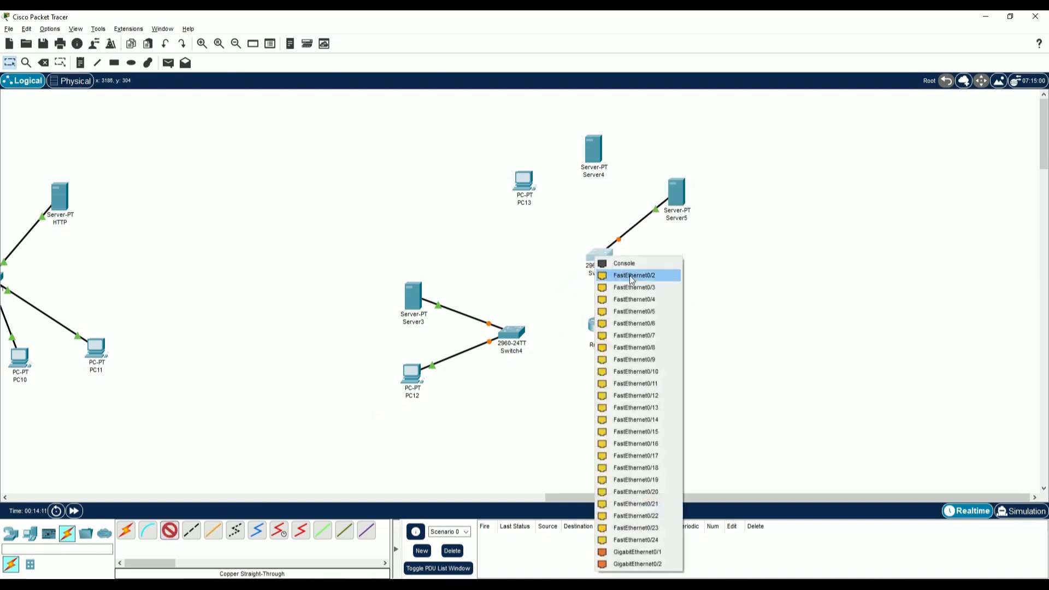
pyautogui.click(629, 276)
pyautogui.click(593, 157)
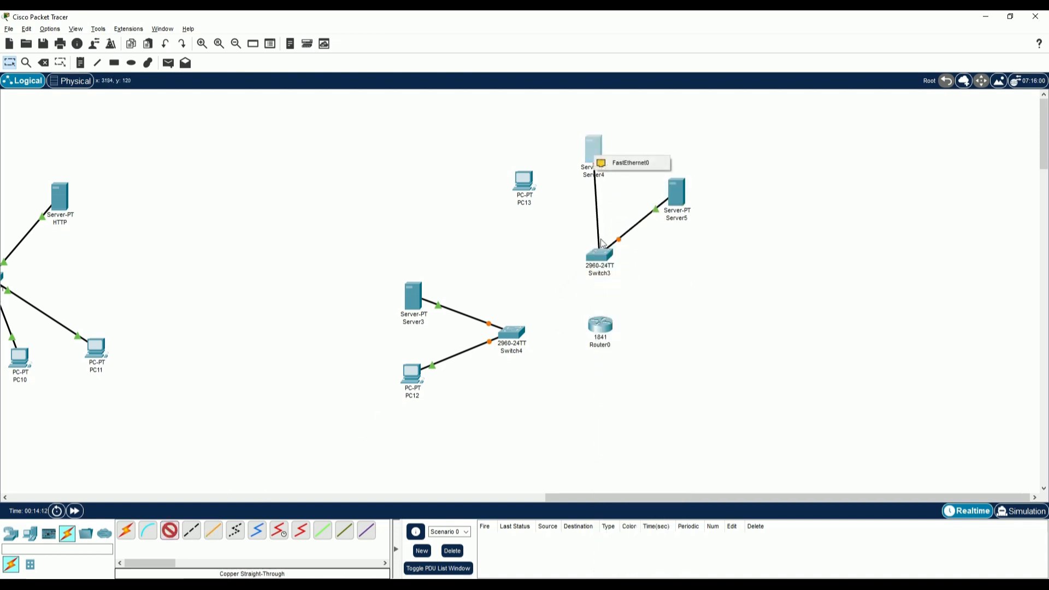
pyautogui.click(629, 163)
# Step: Connect Switch3 FastEthernet0/4 to PC13 FastEthernet0 with a copper straight-through cable
pyautogui.click(170, 530)
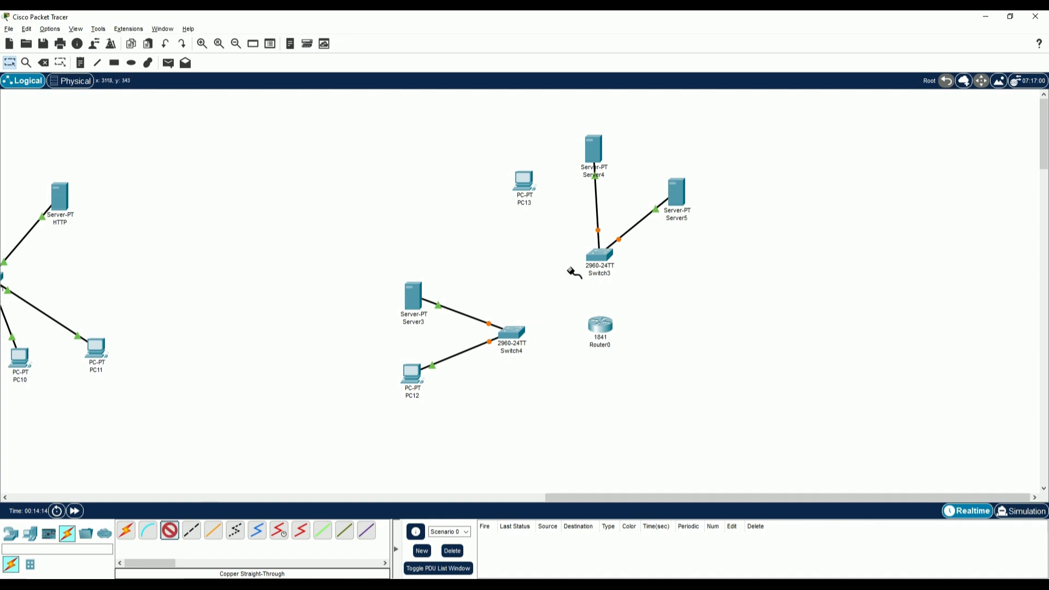
pyautogui.click(585, 248)
pyautogui.click(623, 289)
pyautogui.click(600, 257)
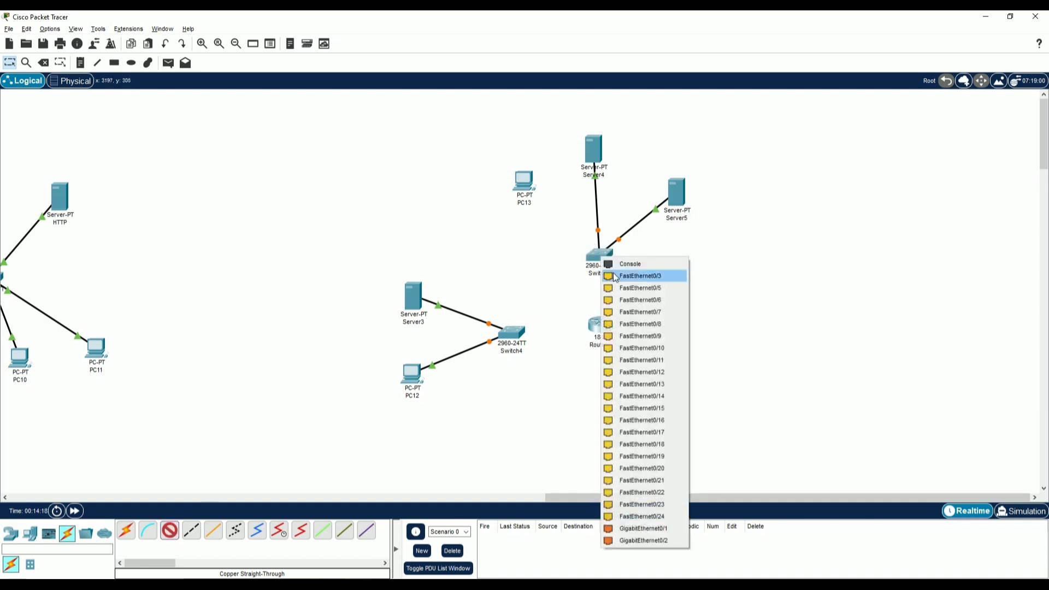
pyautogui.click(636, 275)
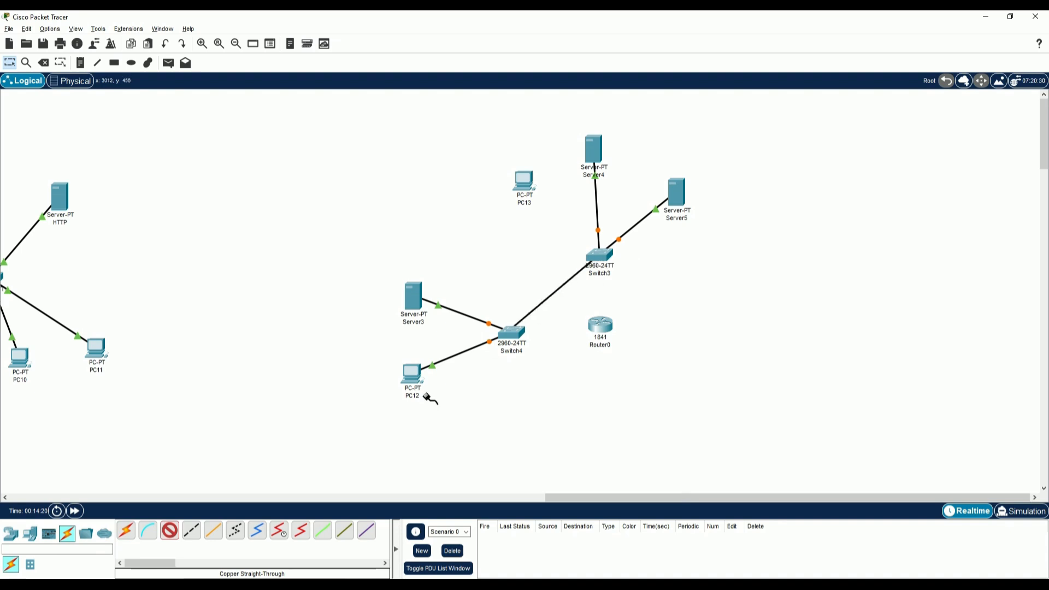
pyautogui.click(522, 183)
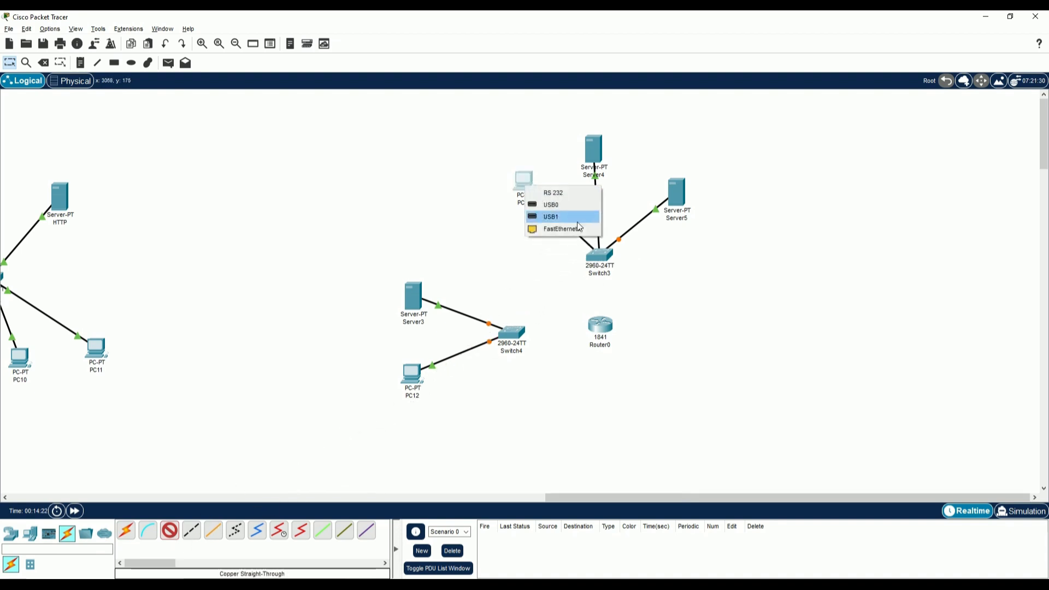
pyautogui.click(577, 222)
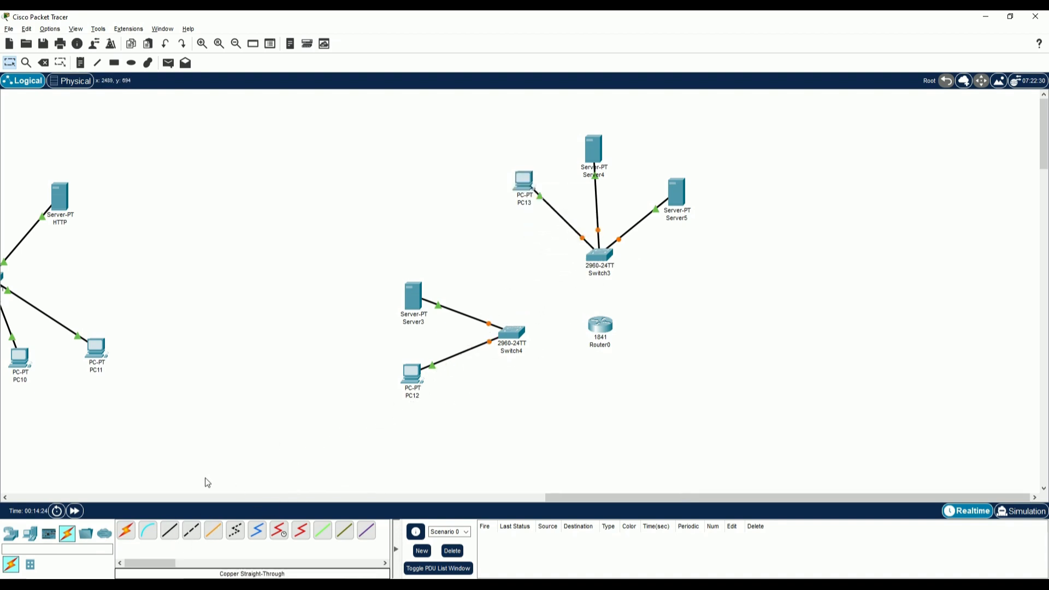
# Step: Connect Switch3 FastEthernet0/3 to Router0 FastEthernet0/0 with a copper straight-through cable
pyautogui.click(169, 530)
pyautogui.click(598, 267)
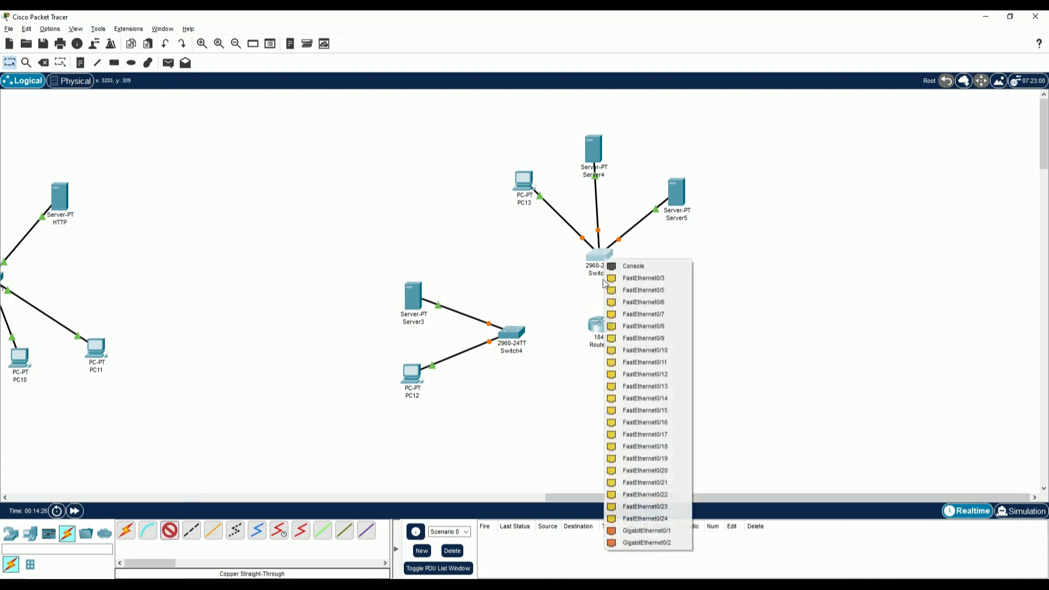
pyautogui.click(631, 283)
pyautogui.click(599, 325)
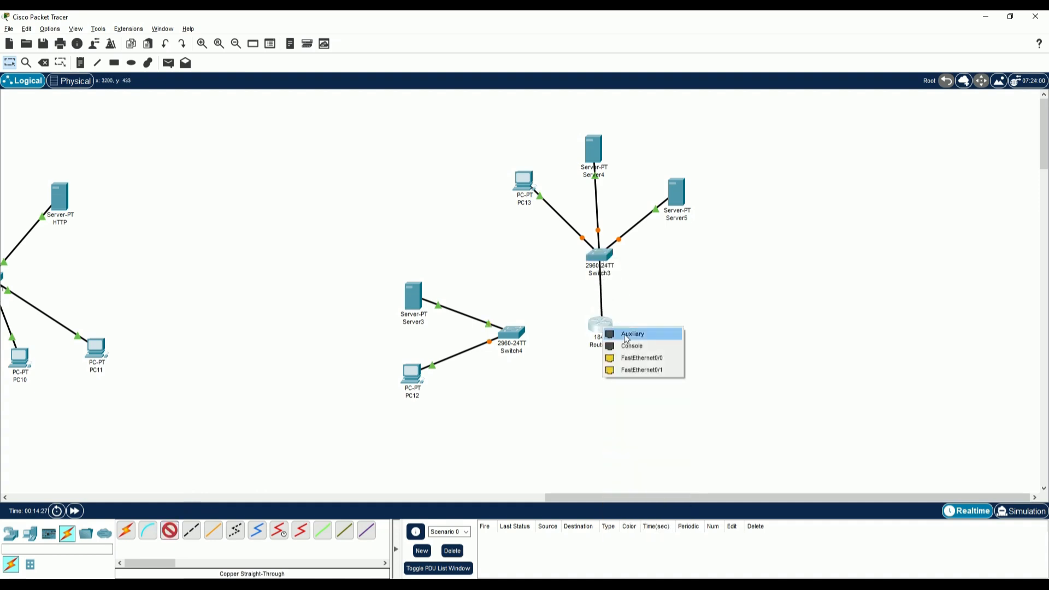
pyautogui.click(636, 360)
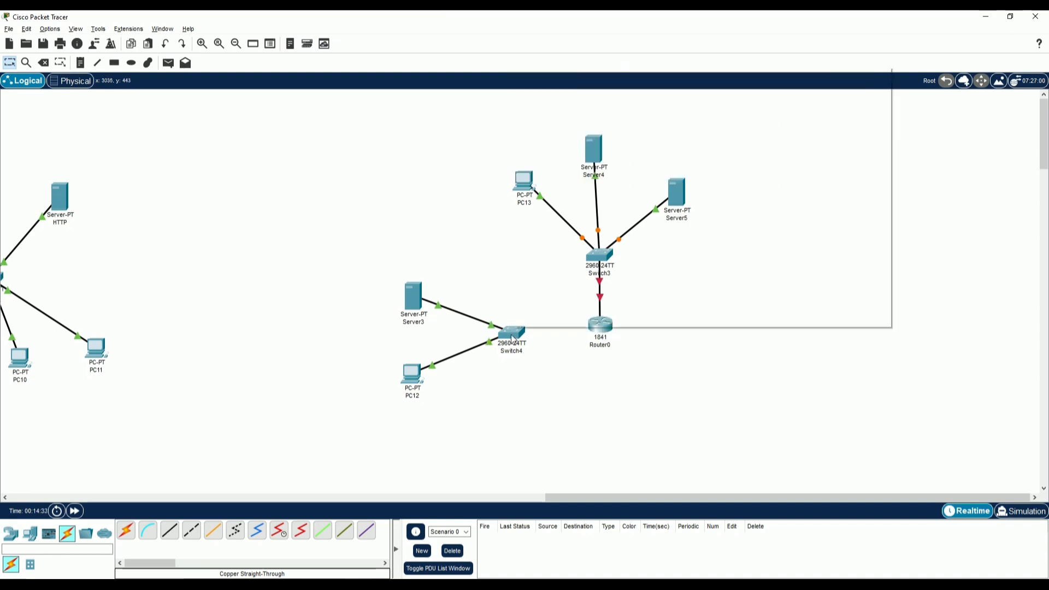
# Step: Connect Switch4 to Router0 with a copper straight-through cable
pyautogui.click(170, 530)
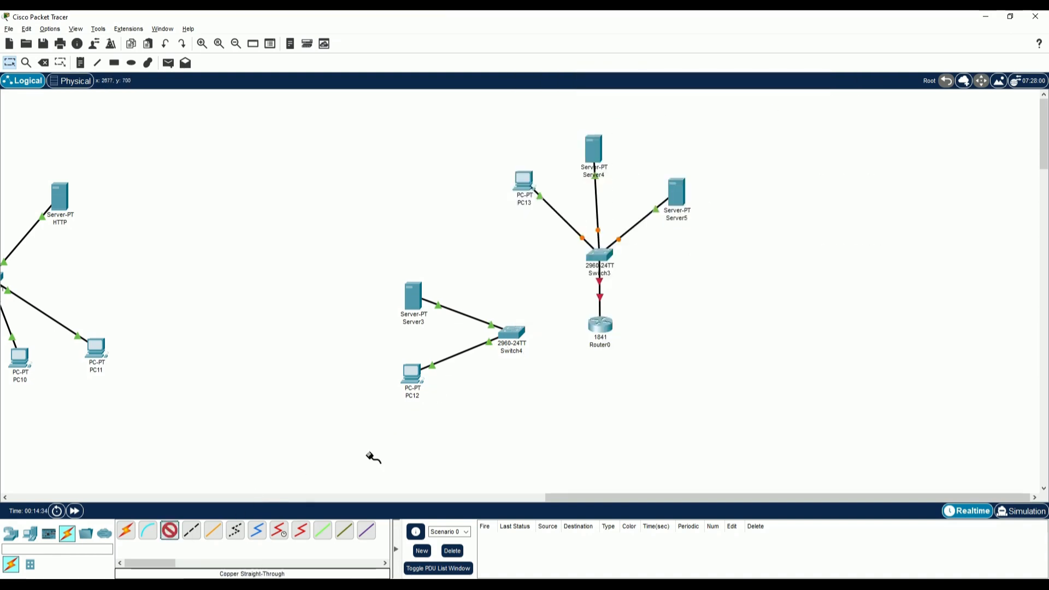
pyautogui.click(511, 333)
pyautogui.click(575, 49)
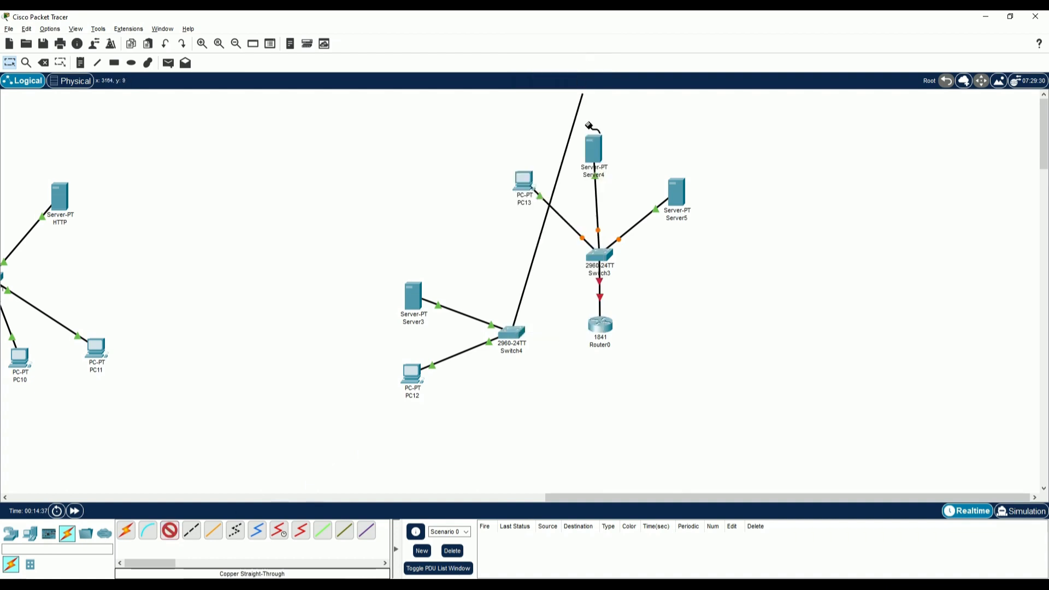
pyautogui.click(601, 325)
pyautogui.click(624, 358)
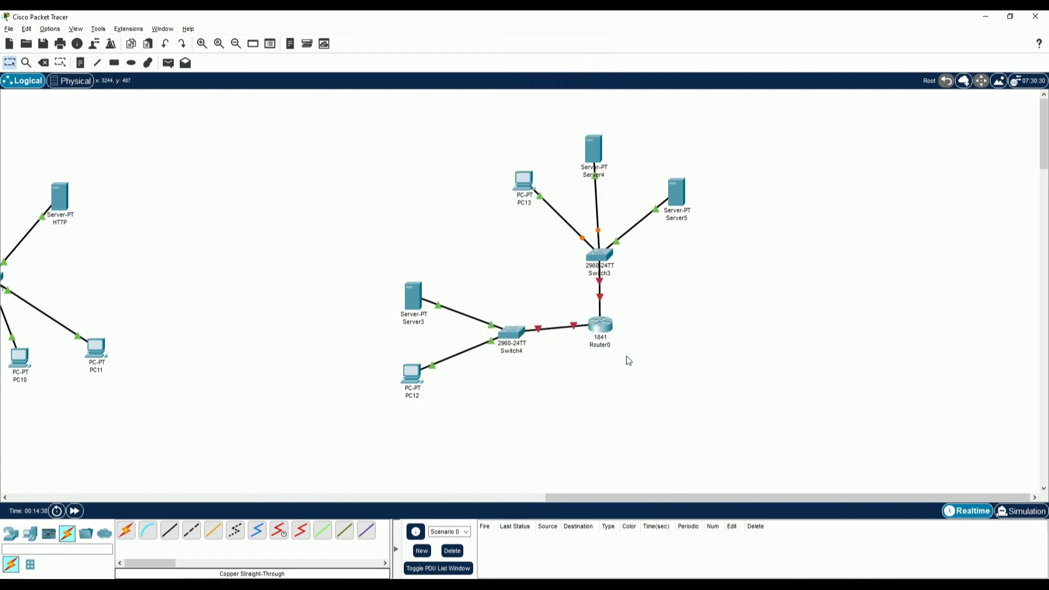
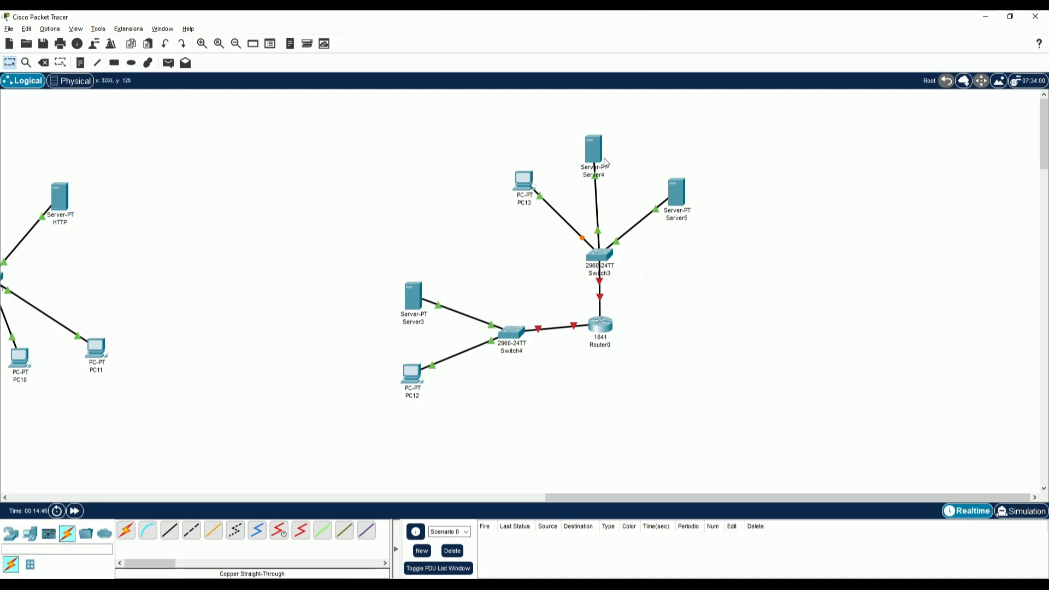
# Step: Check the PC names in the assignment diagram and rename PC13, attached to Switch3, as PC Nol
pyautogui.hotkey('alt', 'Tab')
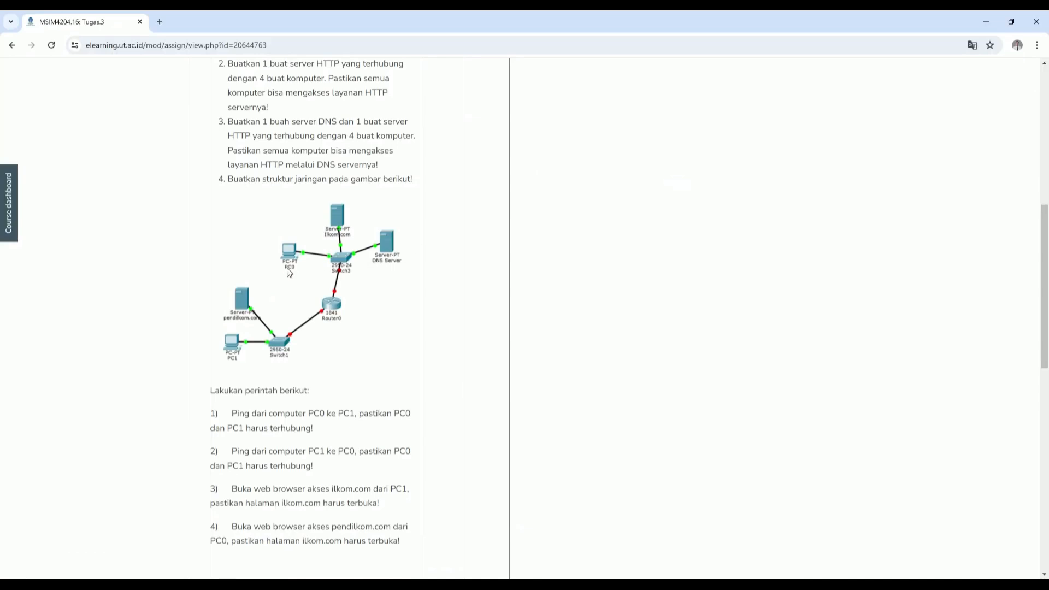
pyautogui.scroll(-10, 562, 197)
pyautogui.hotkey('alt', 'Tab')
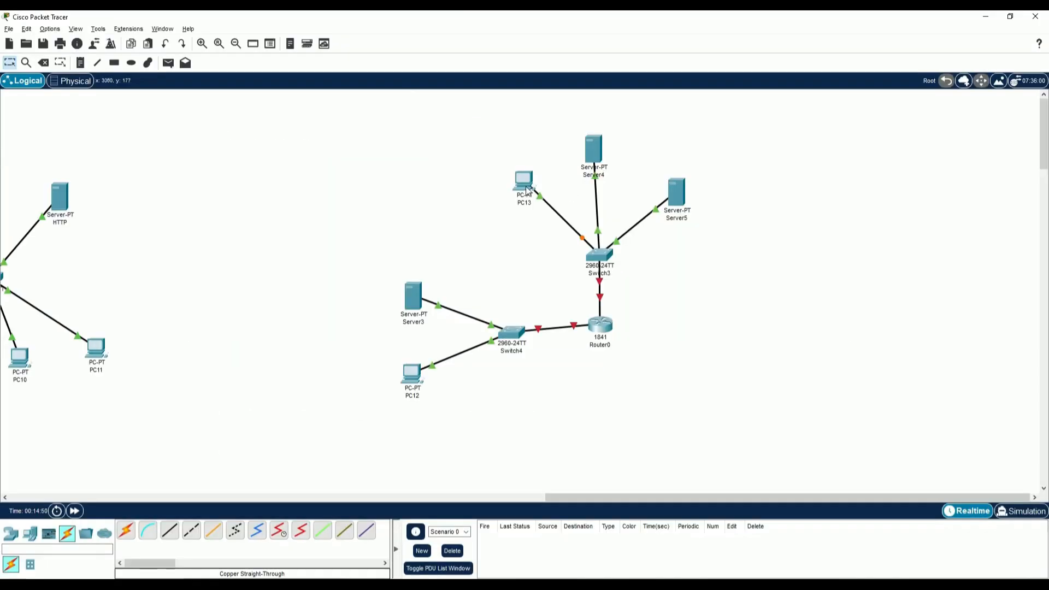
pyautogui.click(506, 205)
pyautogui.click(423, 158)
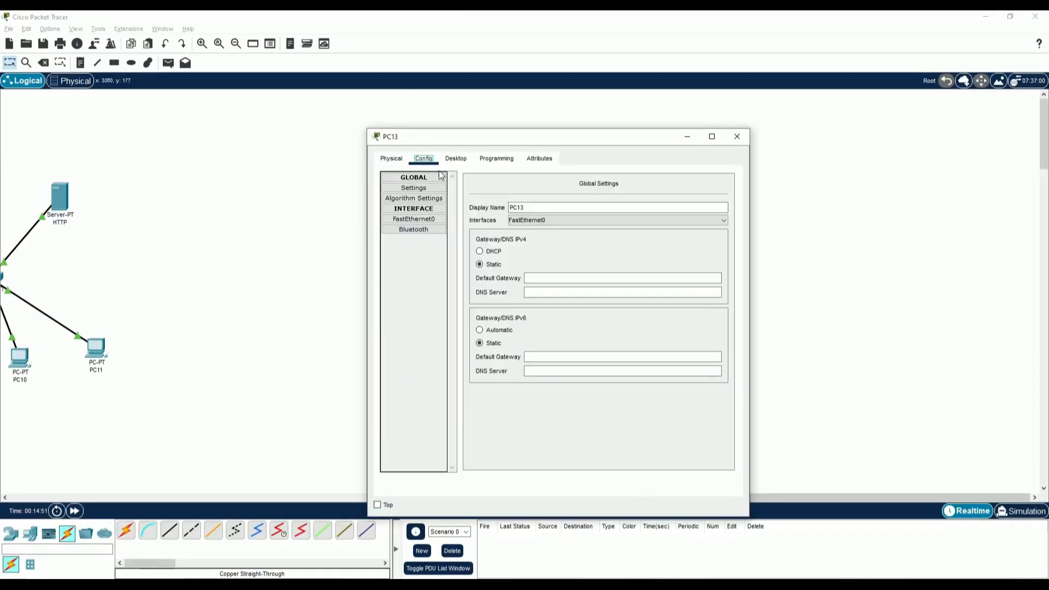
pyautogui.click(522, 207)
pyautogui.press('BackSpace')
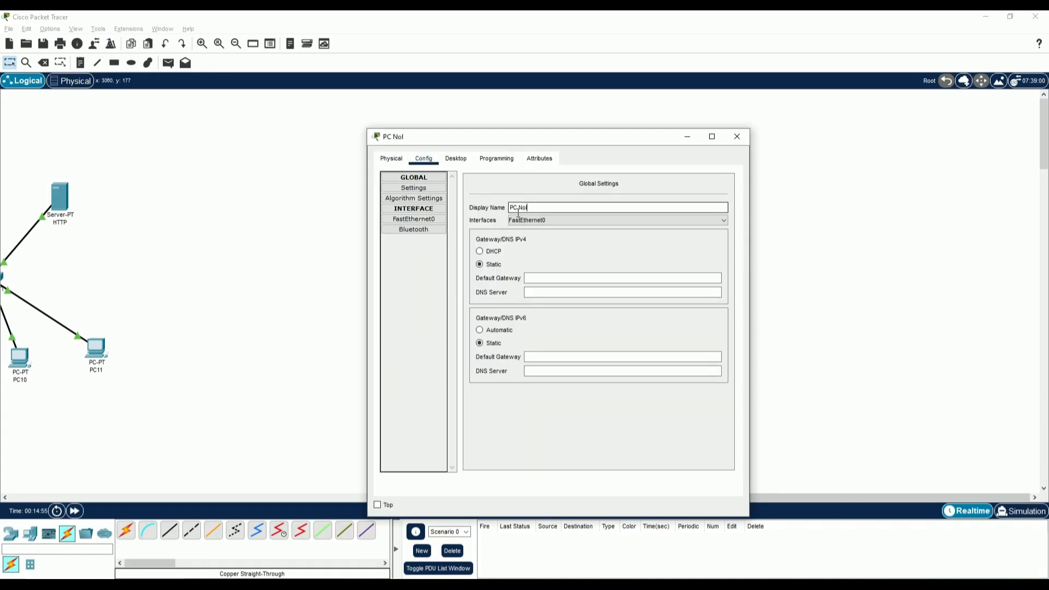
pyautogui.click(736, 137)
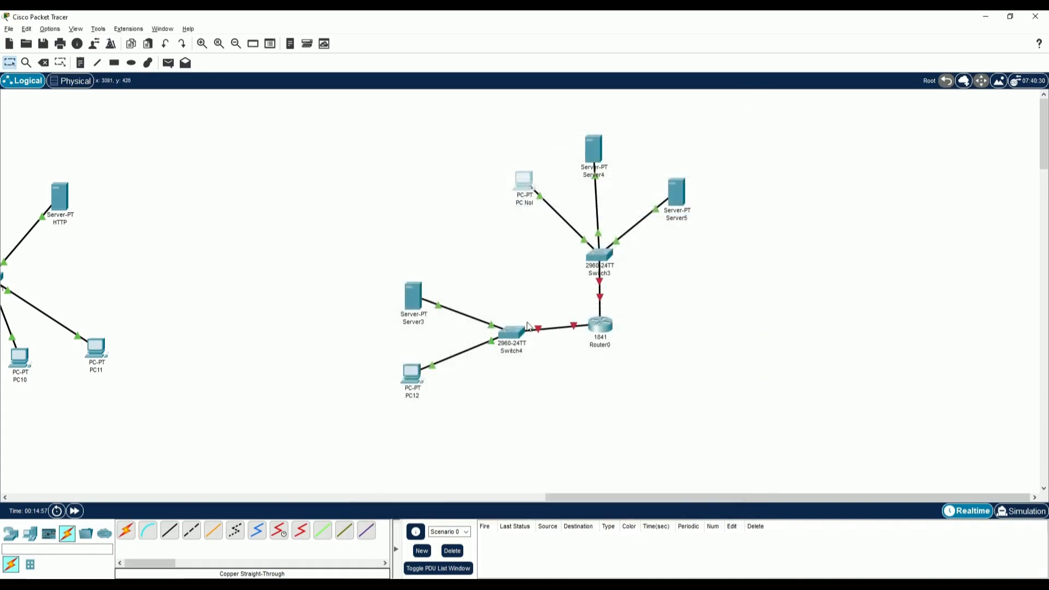
# Step: Change the display name of PC12, attached to Switch4, to PC Satu
pyautogui.click(413, 382)
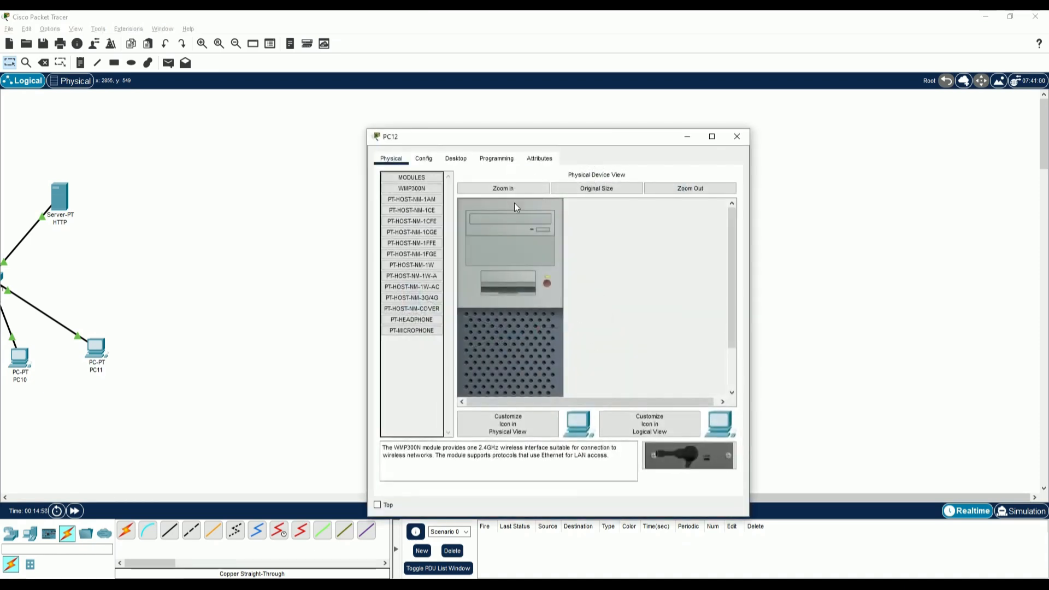
pyautogui.click(429, 160)
pyautogui.click(522, 208)
pyautogui.press('BackSpace')
pyautogui.press('BackSpace')
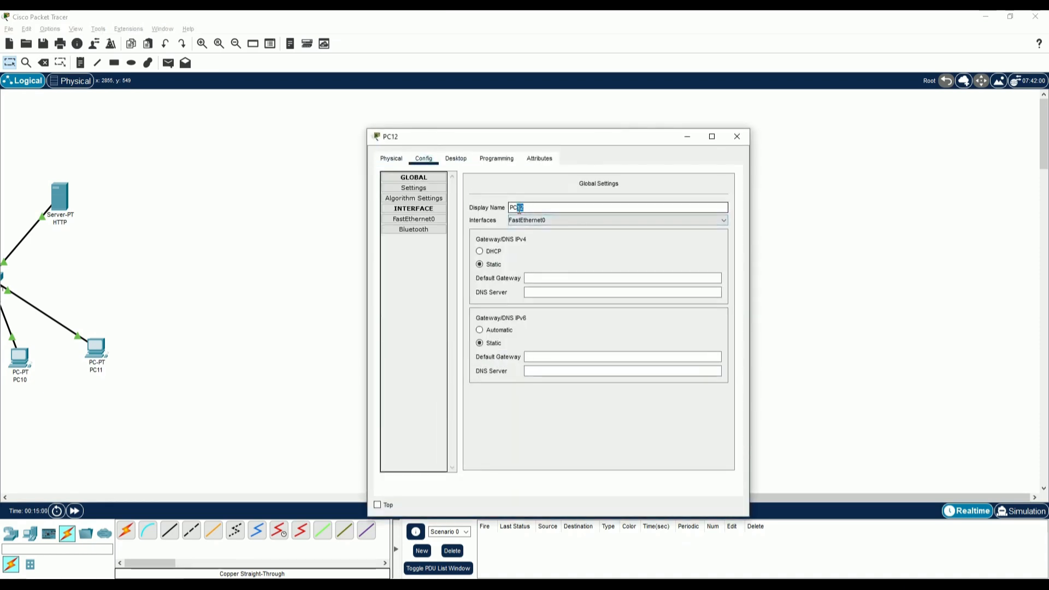
pyautogui.write('Satu')
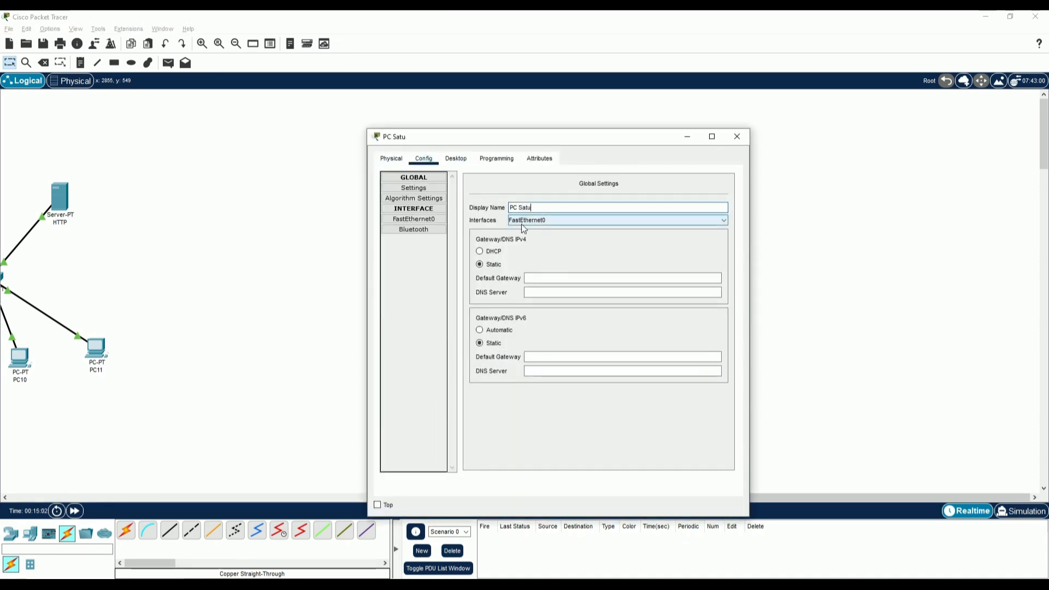
pyautogui.click(737, 137)
# Step: Consult the assignment's network diagram in the browser and rename Switch4 in Packet Tracer as Switch Satu
pyautogui.hotkey('alt', 'Tab')
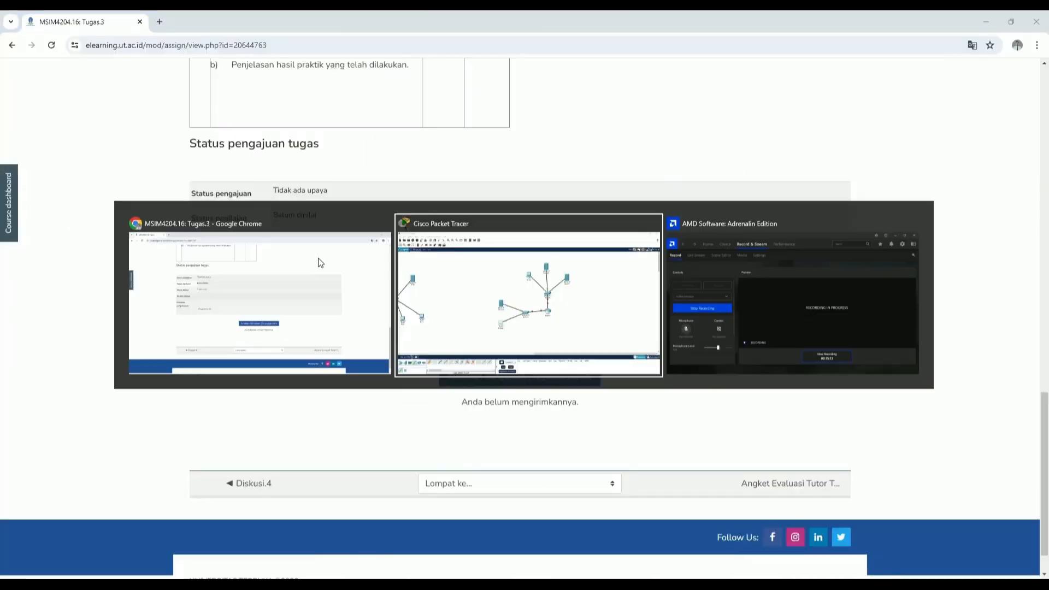
pyautogui.scroll(5, 322, 249)
pyautogui.scroll(4, 323, 249)
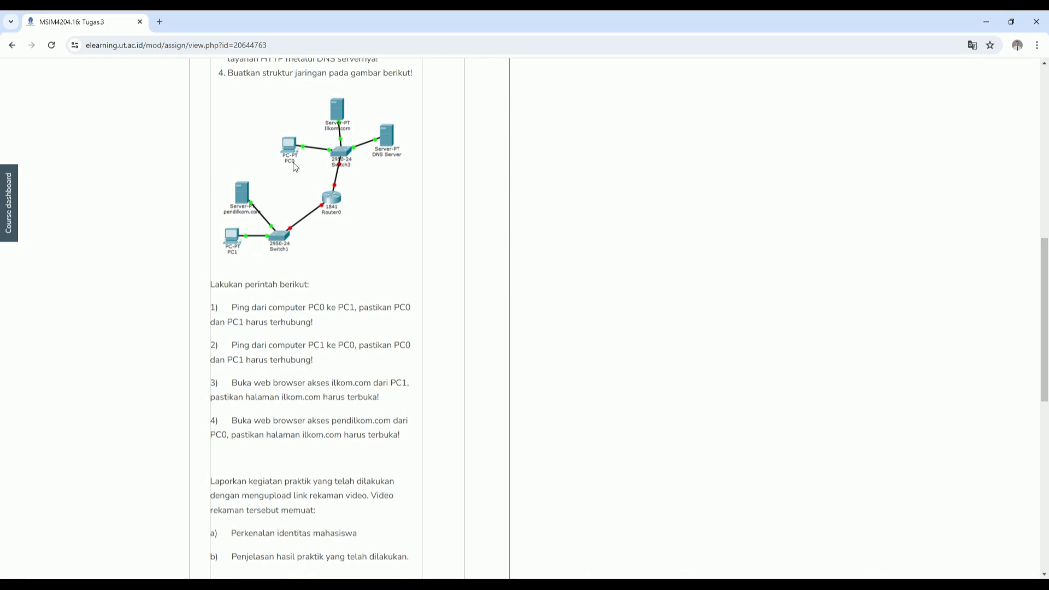
pyautogui.hotkey('alt', 'Tab')
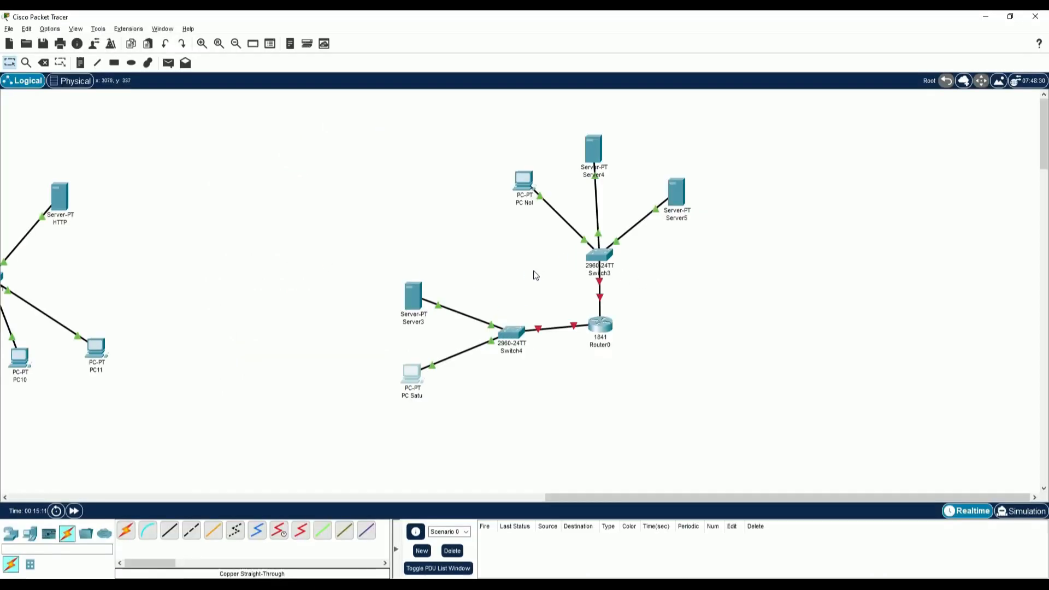
pyautogui.hotkey('alt', 'Tab')
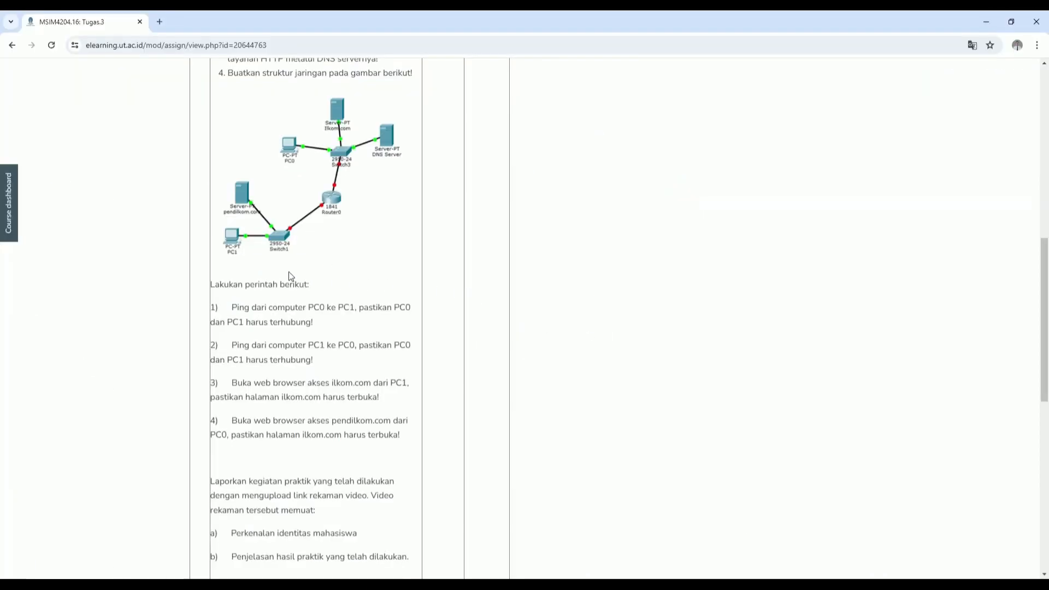
pyautogui.hotkey('alt', 'Tab')
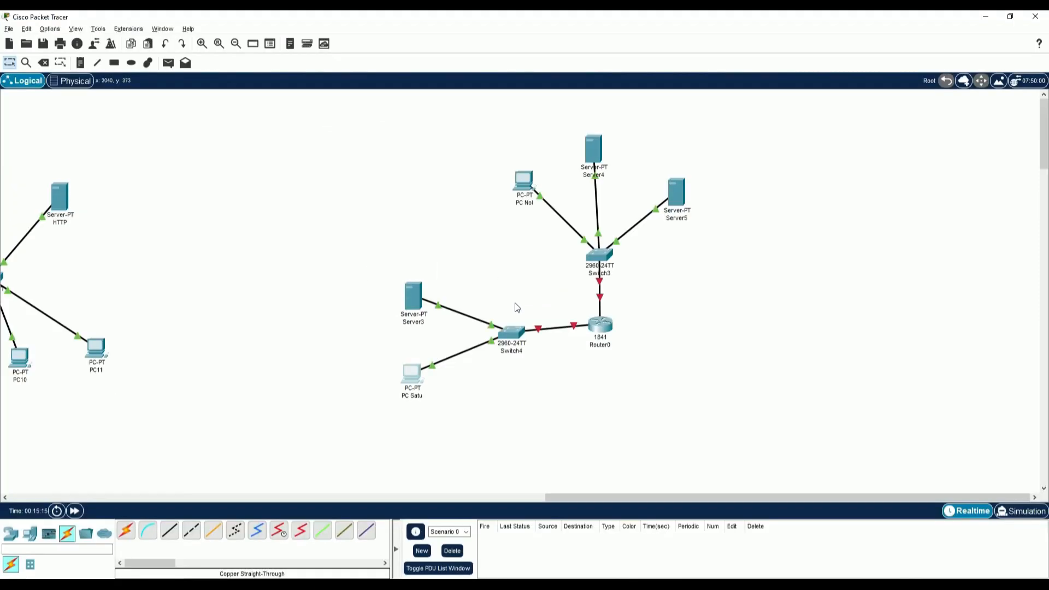
pyautogui.click(518, 348)
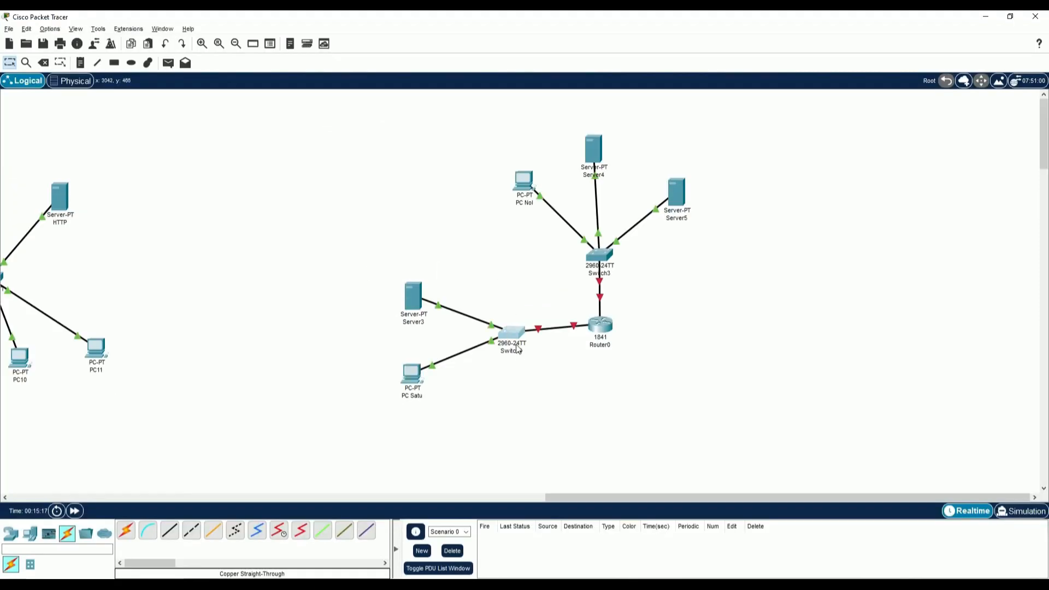
pyautogui.click(424, 158)
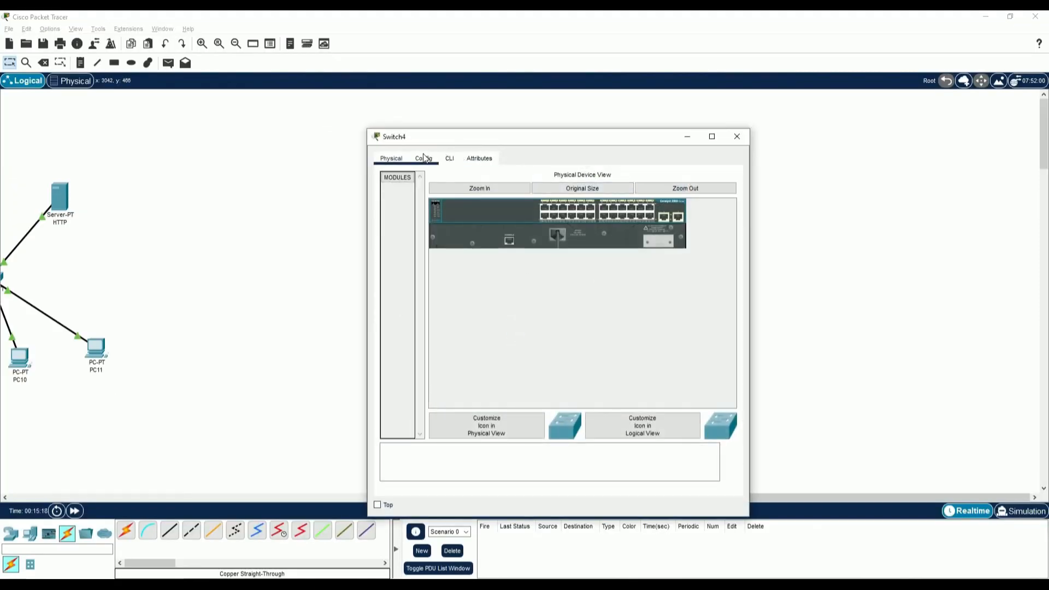
pyautogui.moveTo(538, 209); pyautogui.dragTo(534, 212)
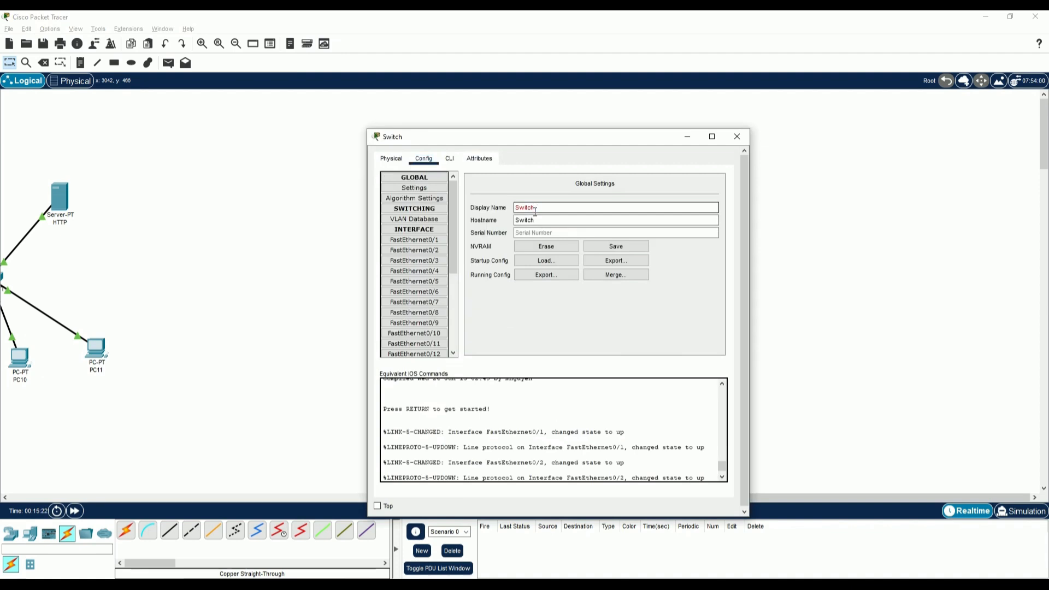
pyautogui.write('6a')
pyautogui.click(737, 137)
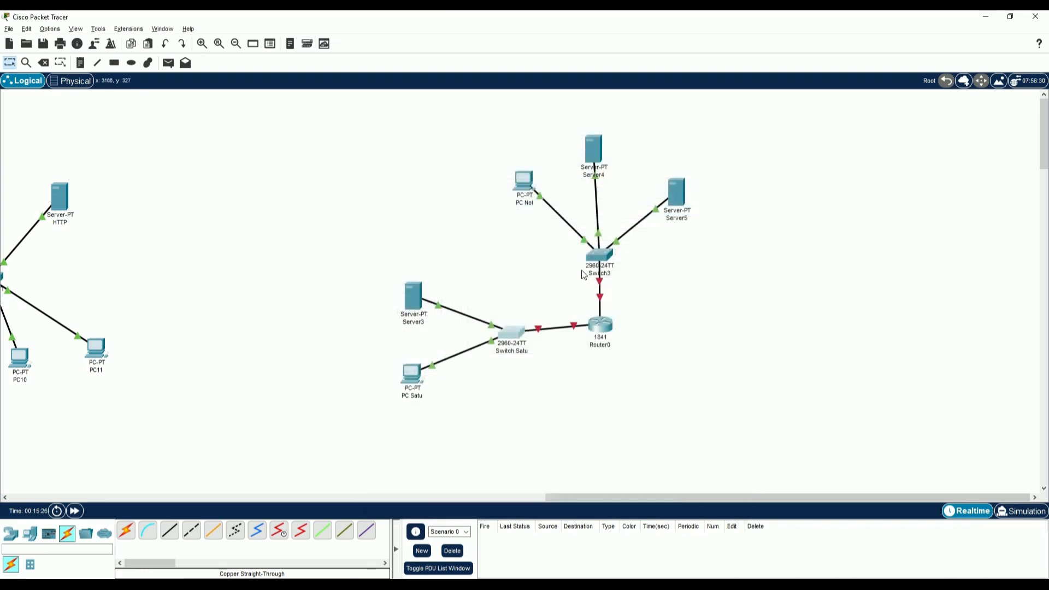
# Step: Compare Switch3's name with the label of the matching switch in the assignment diagram
pyautogui.hotkey('alt', 'Tab')
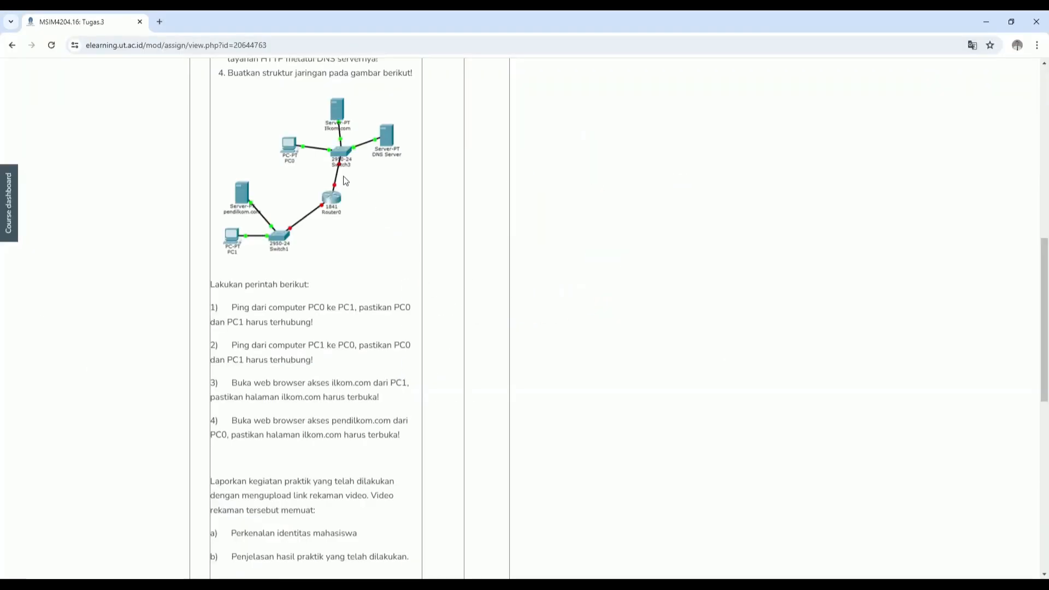
pyautogui.hotkey('alt', 'Tab')
pyautogui.hotkey('alt', 'Tab')
pyautogui.hotkey('alt', 'Tab')
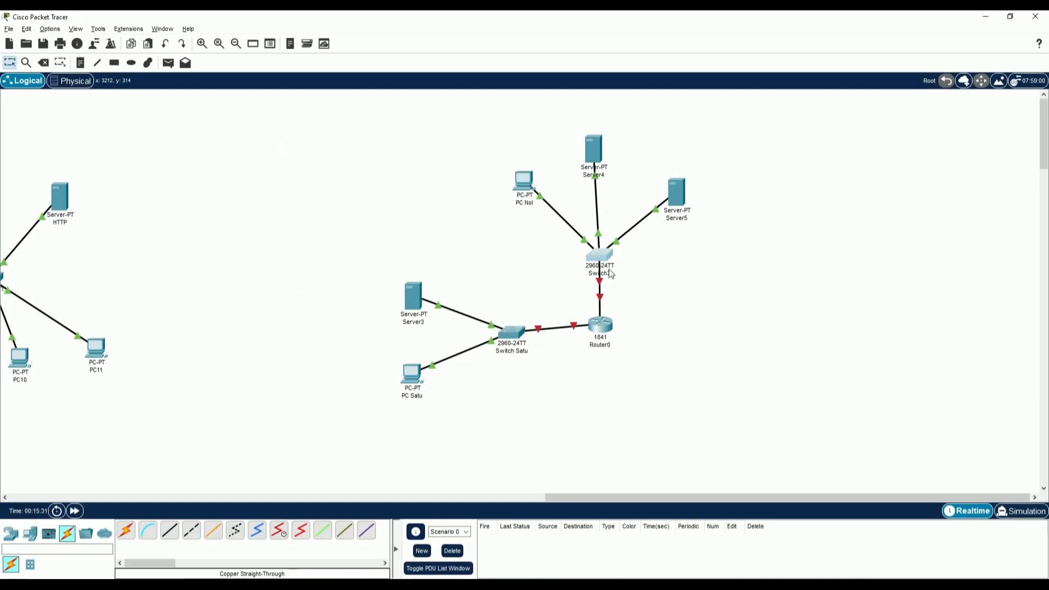
pyautogui.click(607, 261)
pyautogui.click(737, 136)
pyautogui.hotkey('alt', 'Tab')
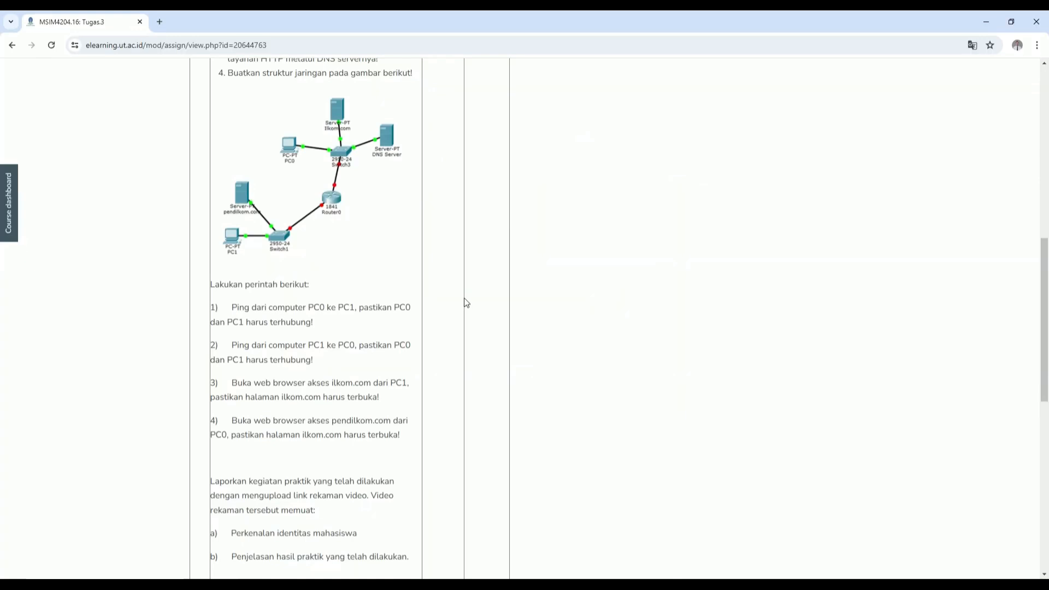
pyautogui.hotkey('alt', 'Tab')
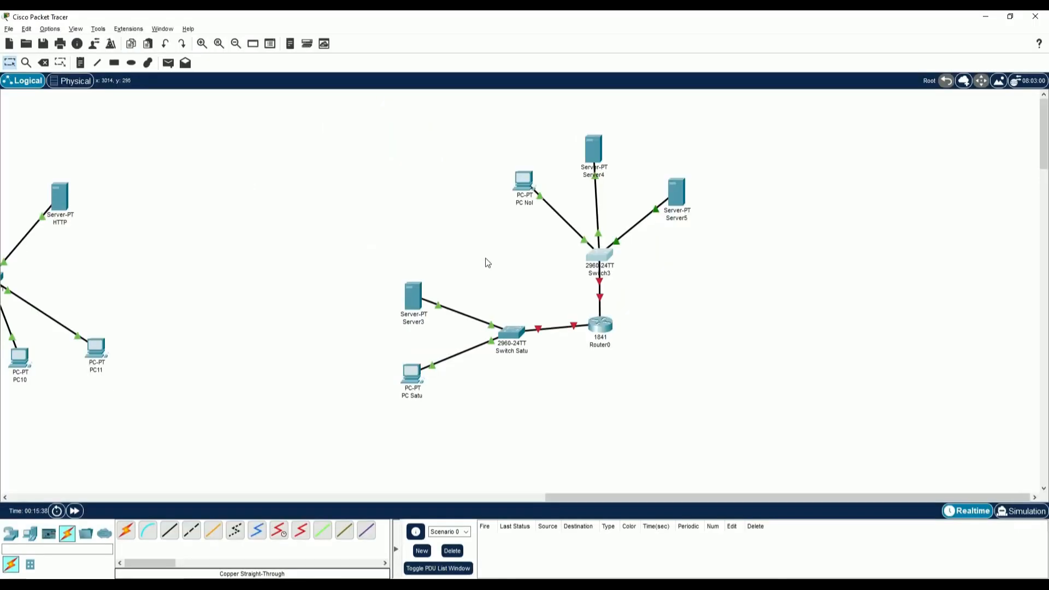
# Step: Change the display name of Server3, attached to Switch Satu, to Pendilkom.com
pyautogui.click(412, 303)
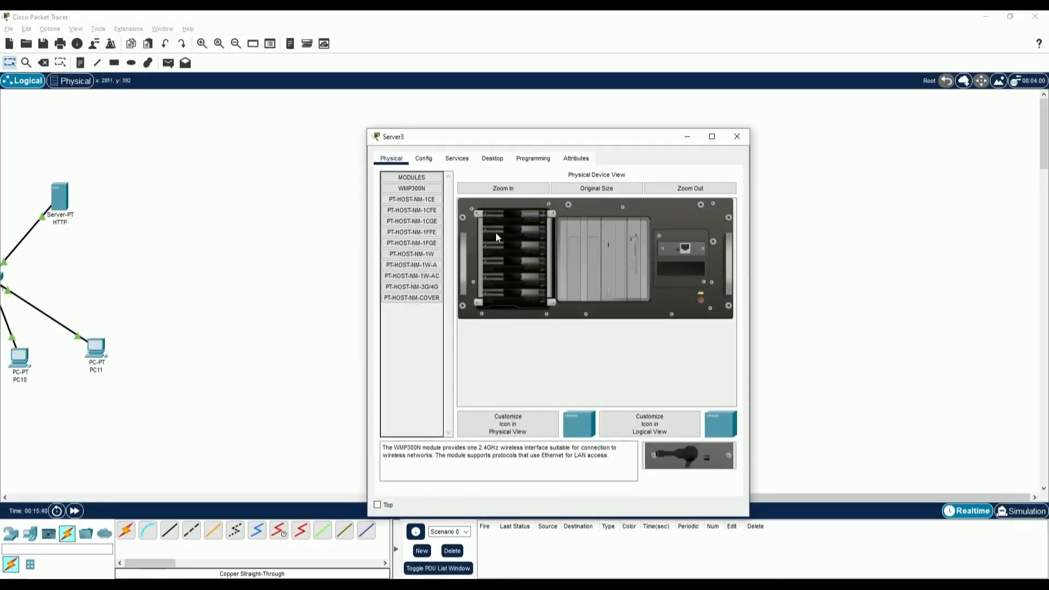
pyautogui.click(431, 164)
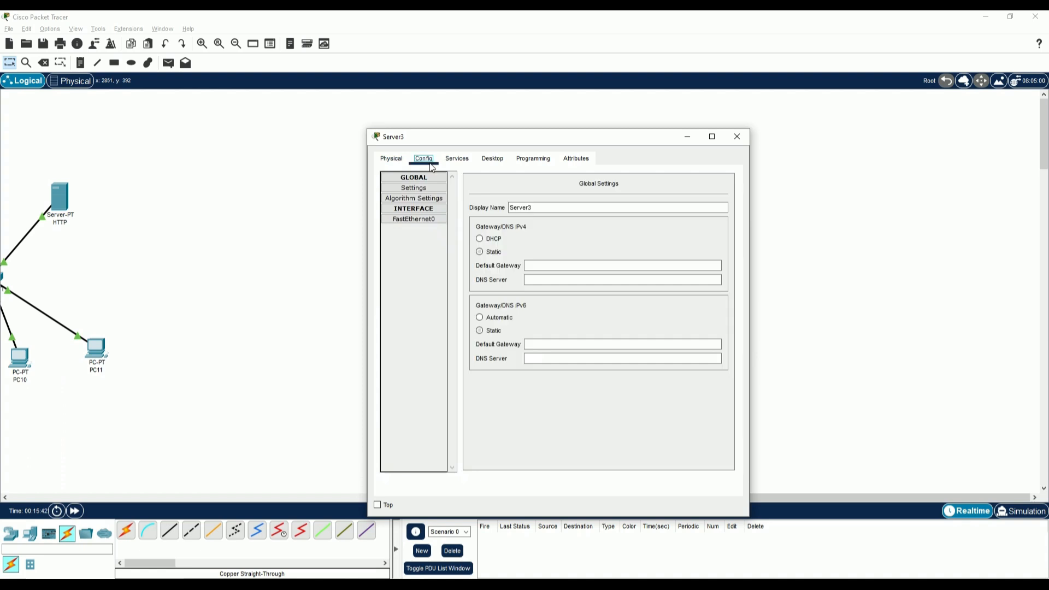
pyautogui.doubleClick(571, 208)
pyautogui.write('P')
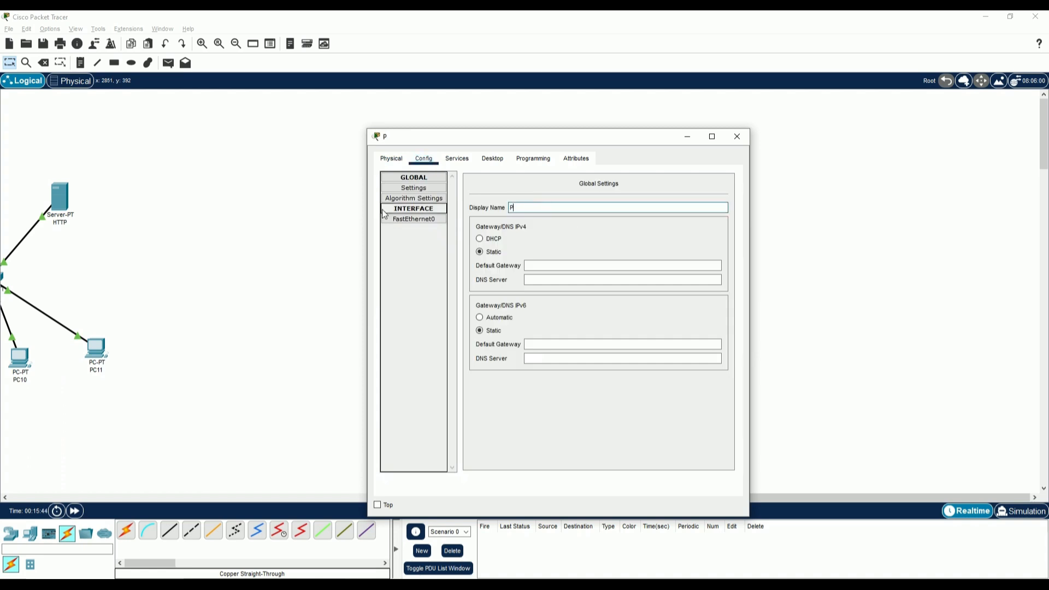
pyautogui.write('E')
pyautogui.write('en')
pyautogui.write('dilkom')
pyautogui.write('.com')
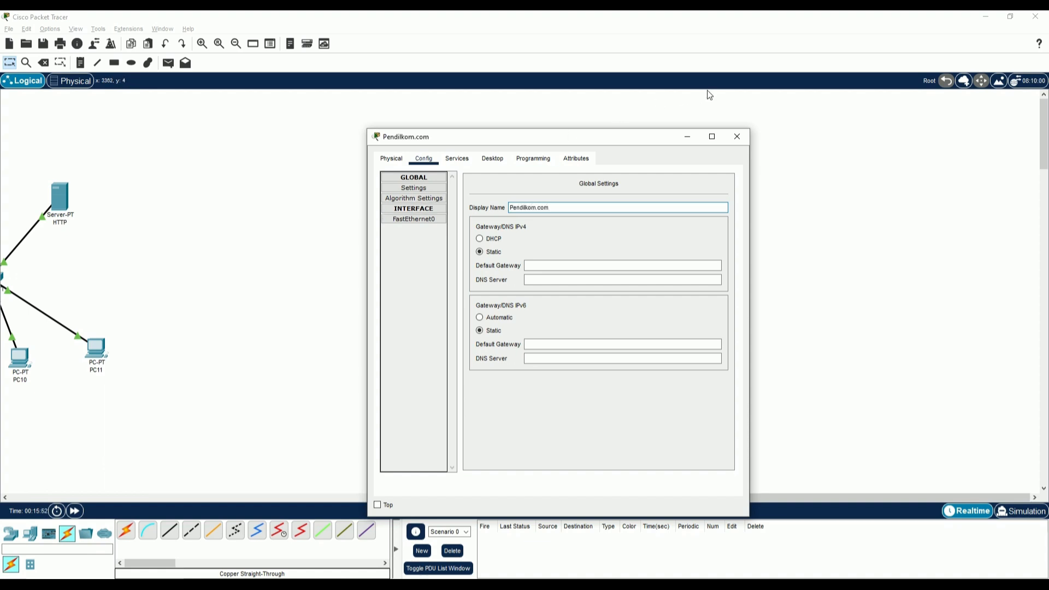
pyautogui.click(737, 137)
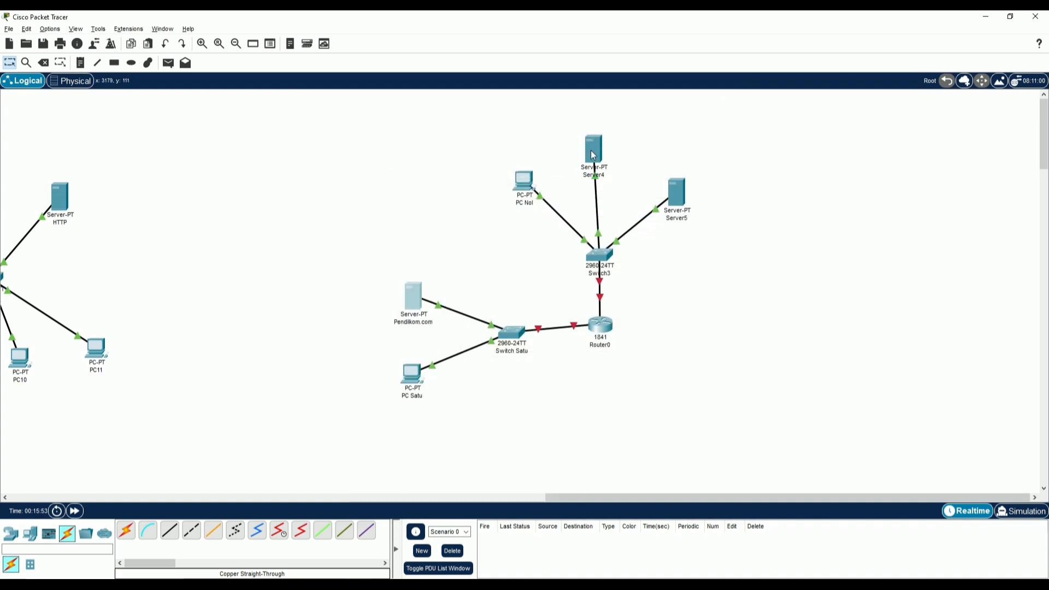
# Step: Change the display name of Server4, attached to Switch3, to Ilkom.com
pyautogui.click(592, 152)
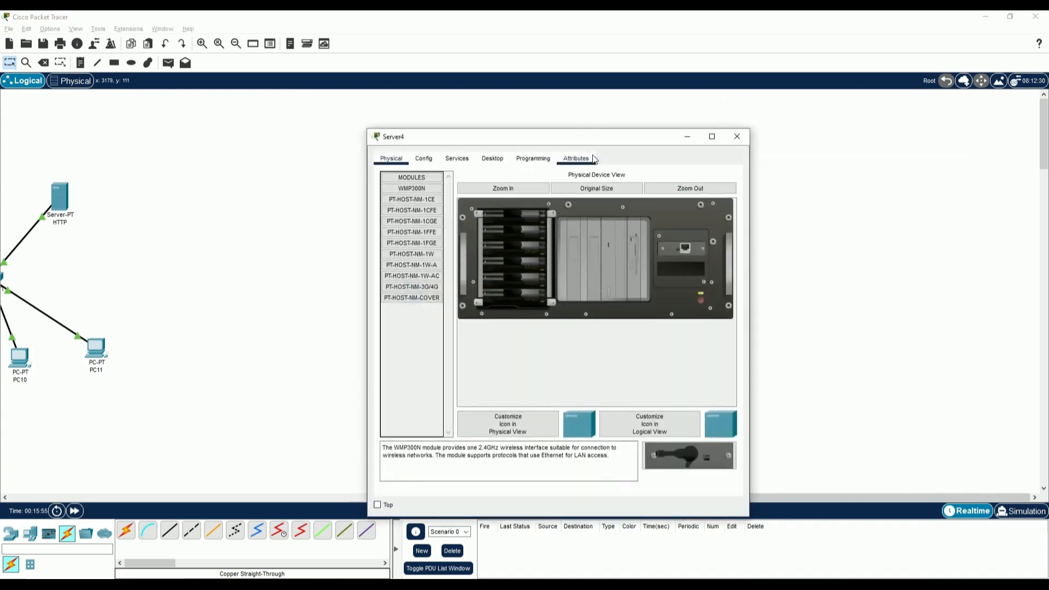
pyautogui.click(423, 158)
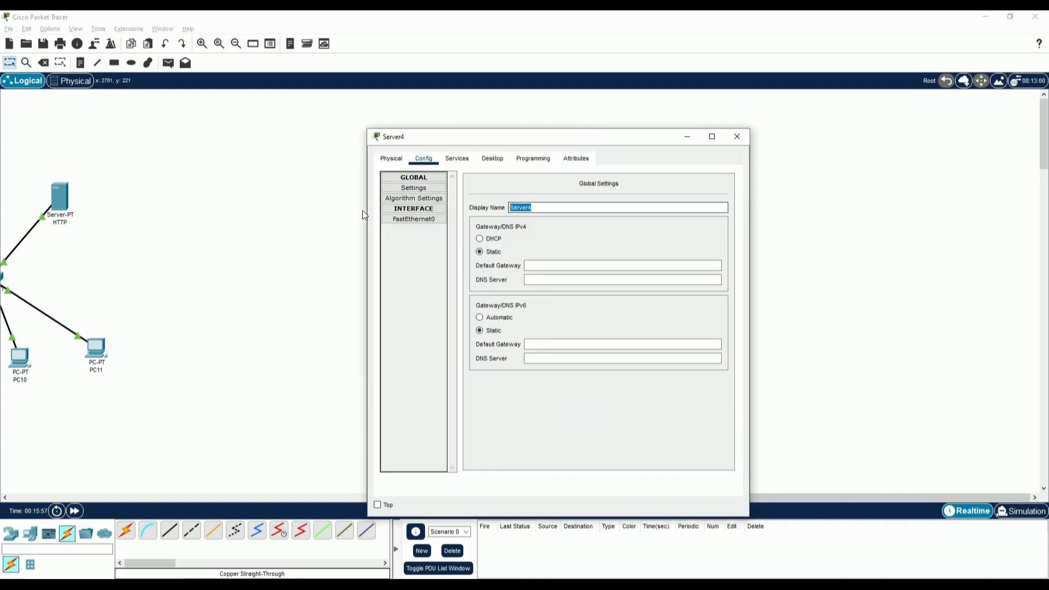
pyautogui.write('Ilkom.')
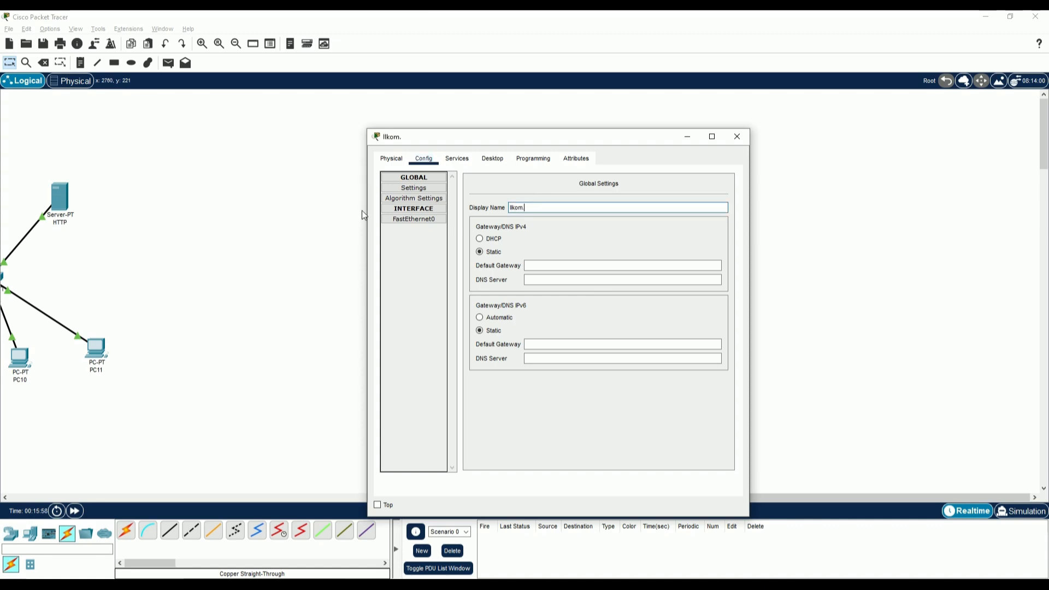
pyautogui.write('com')
pyautogui.click(737, 137)
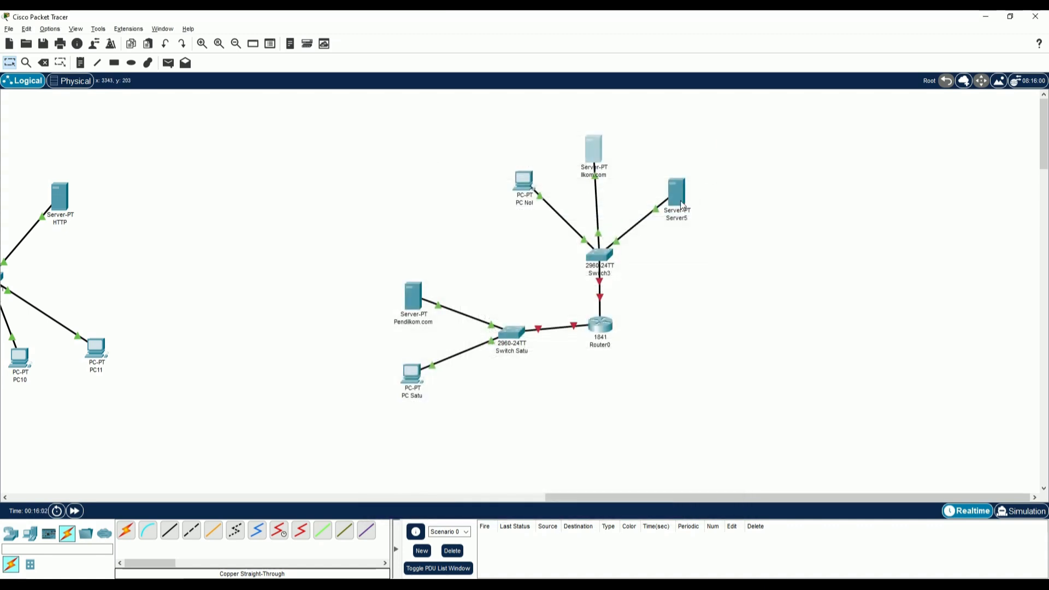
# Step: Change the display name of Server5, attached to Switch3, to DNS Server
pyautogui.hotkey('alt', 'Tab')
pyautogui.hotkey('alt', 'Tab')
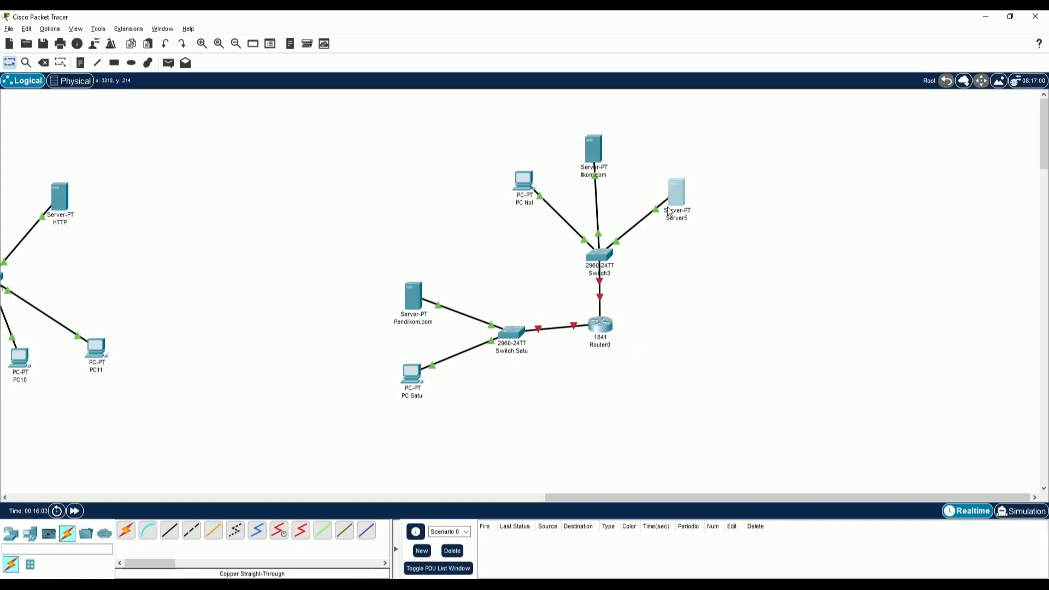
pyautogui.click(667, 206)
pyautogui.click(454, 159)
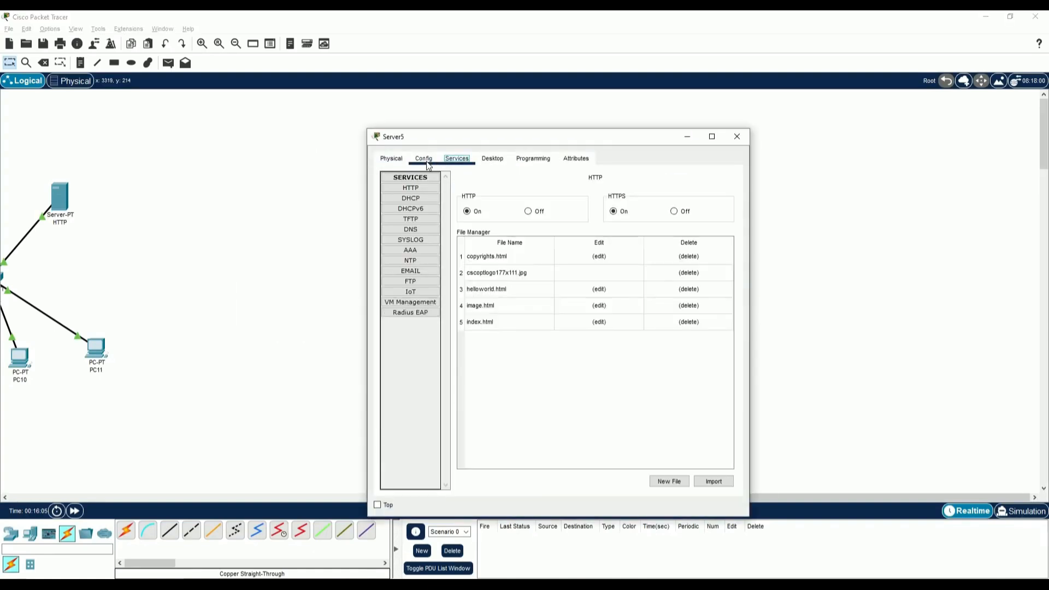
pyautogui.click(424, 159)
pyautogui.write('DN')
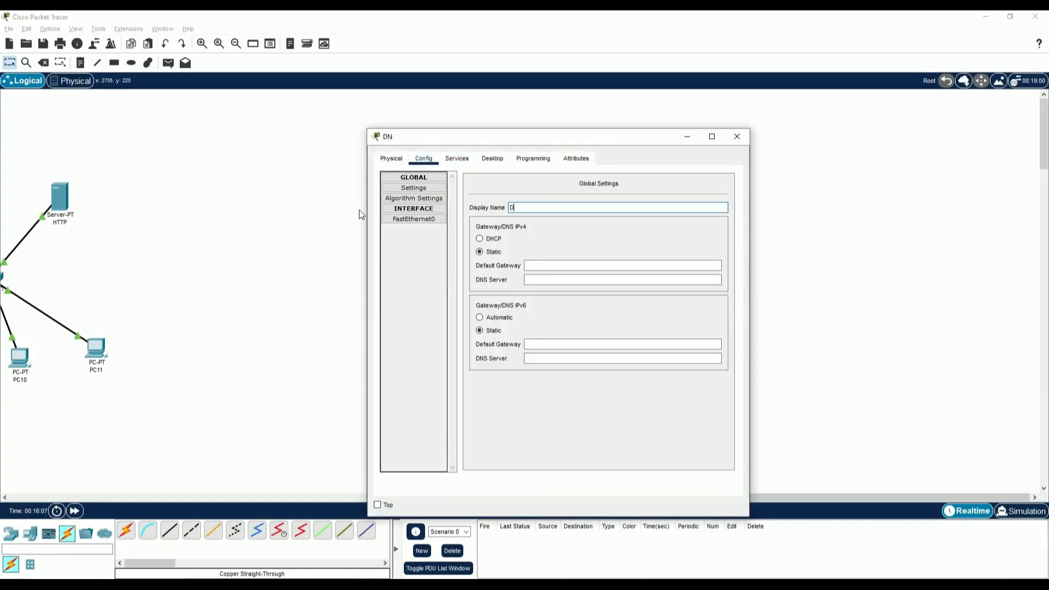
pyautogui.write('S Server')
pyautogui.click(743, 140)
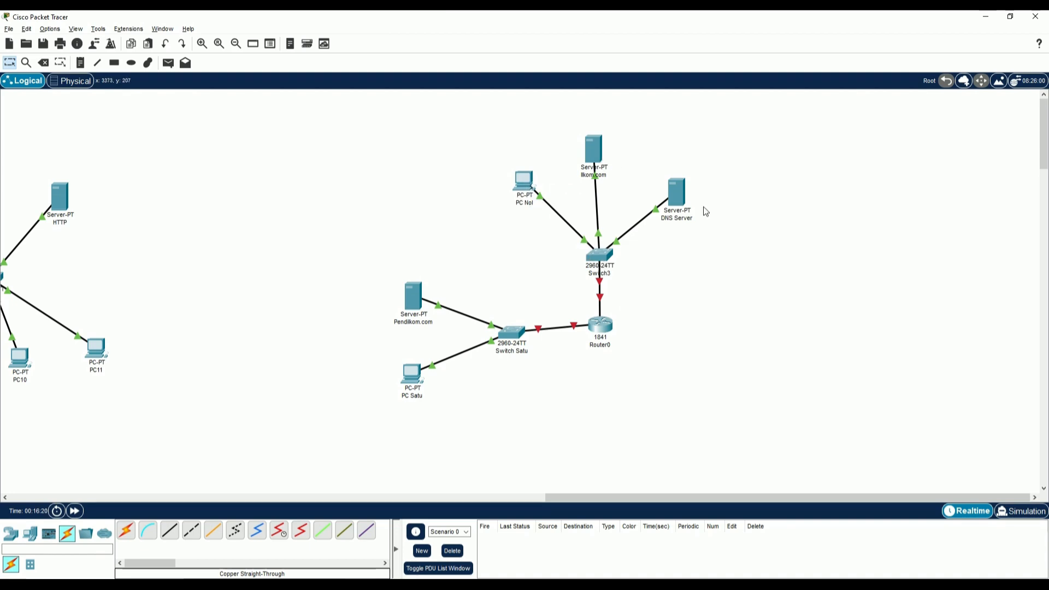
# Step: Assign DNS Server the static IPv4 address 192.168.10.1 with subnet mask 255.255.255.0
pyautogui.click(679, 200)
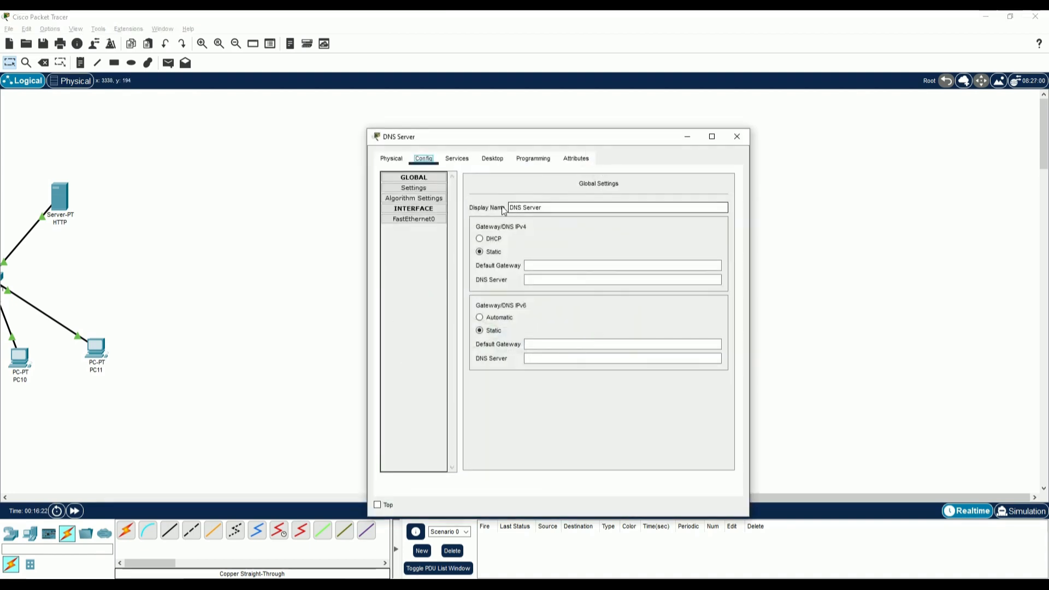
pyautogui.click(463, 164)
pyautogui.click(491, 160)
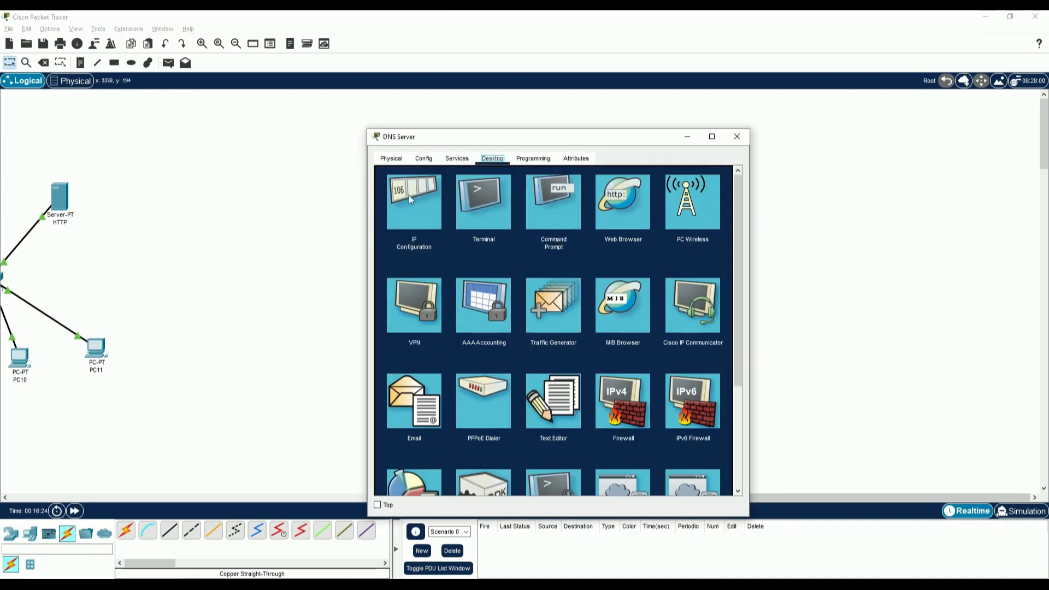
pyautogui.click(414, 199)
pyautogui.click(532, 221)
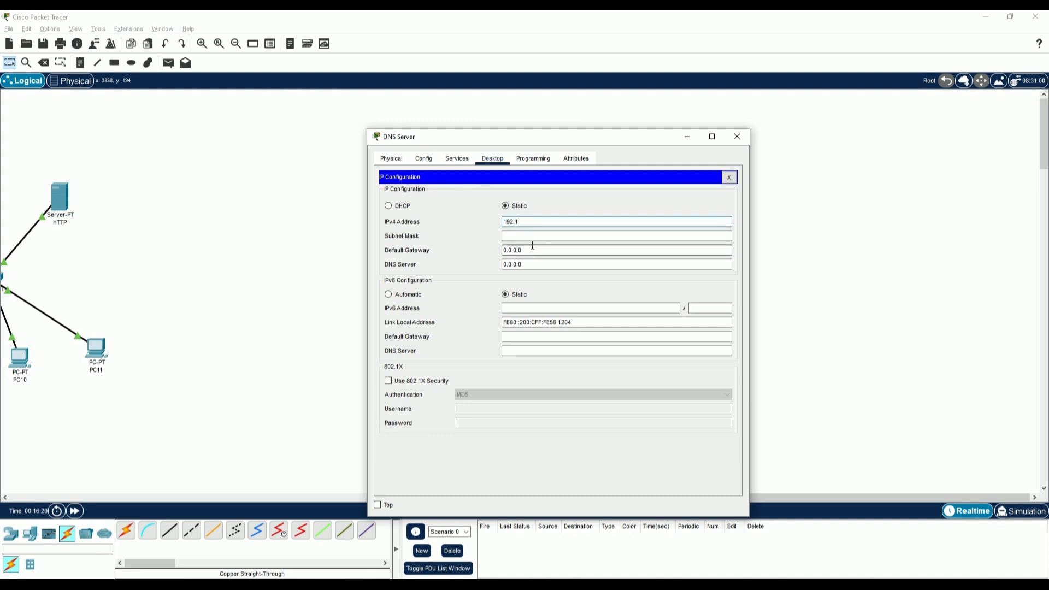
pyautogui.write('192.168.10.1')
pyautogui.moveTo(540, 223); pyautogui.dragTo(458, 222)
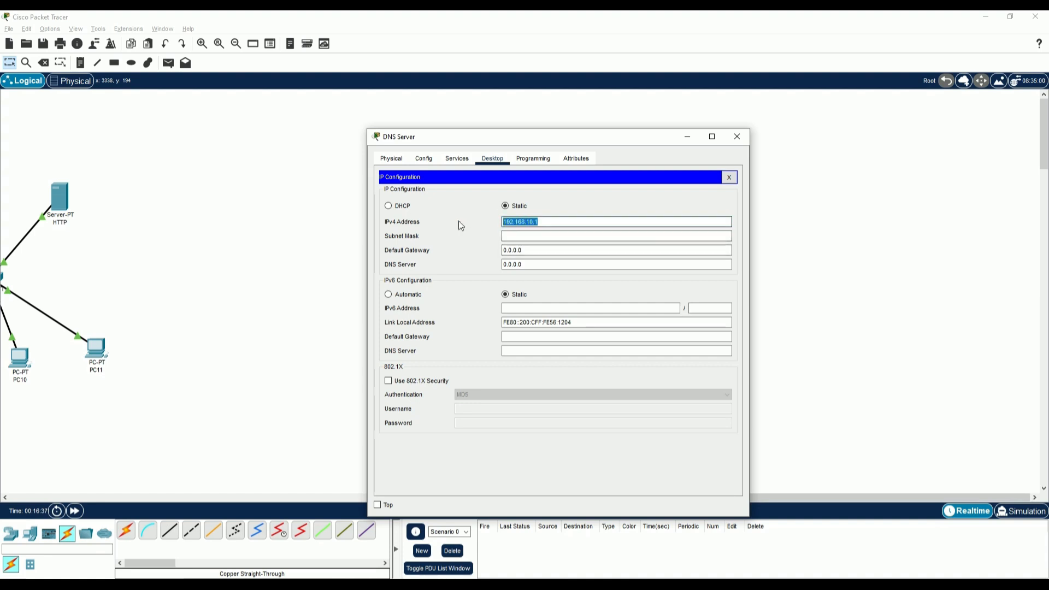
pyautogui.click(601, 236)
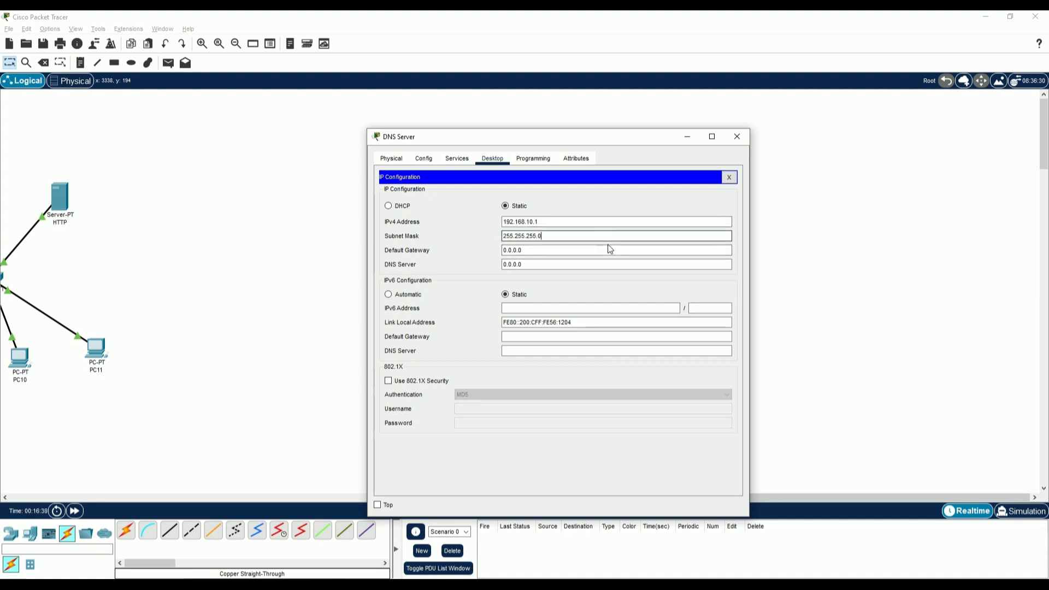
pyautogui.click(737, 137)
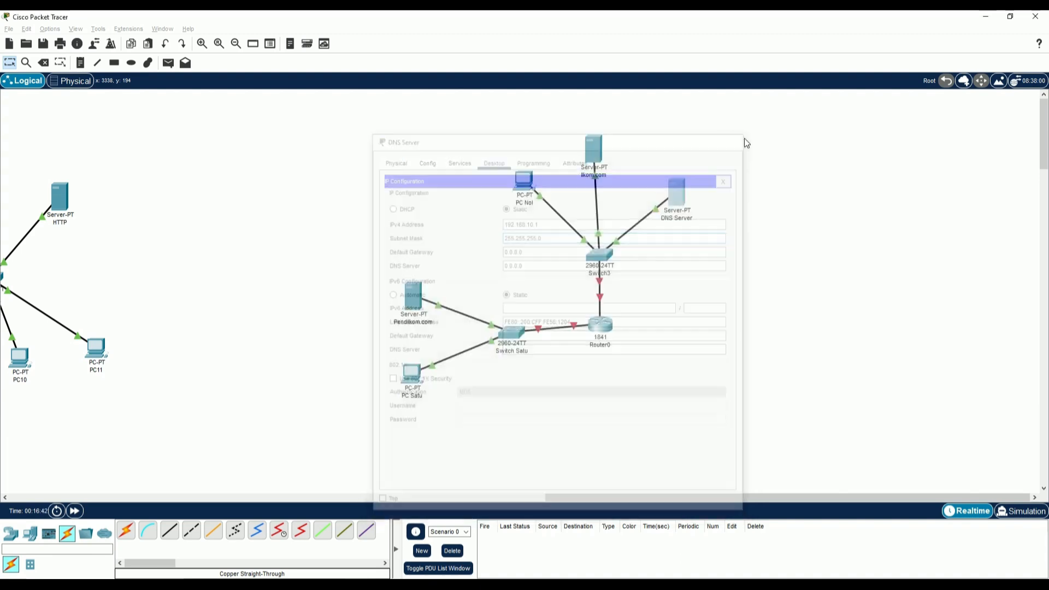
# Step: Assign the Ilkom.com server the static IPv4 address 192.168.10.2, subnet mask 255.255.255.0 and DNS server 192.168.10.1
pyautogui.click(601, 162)
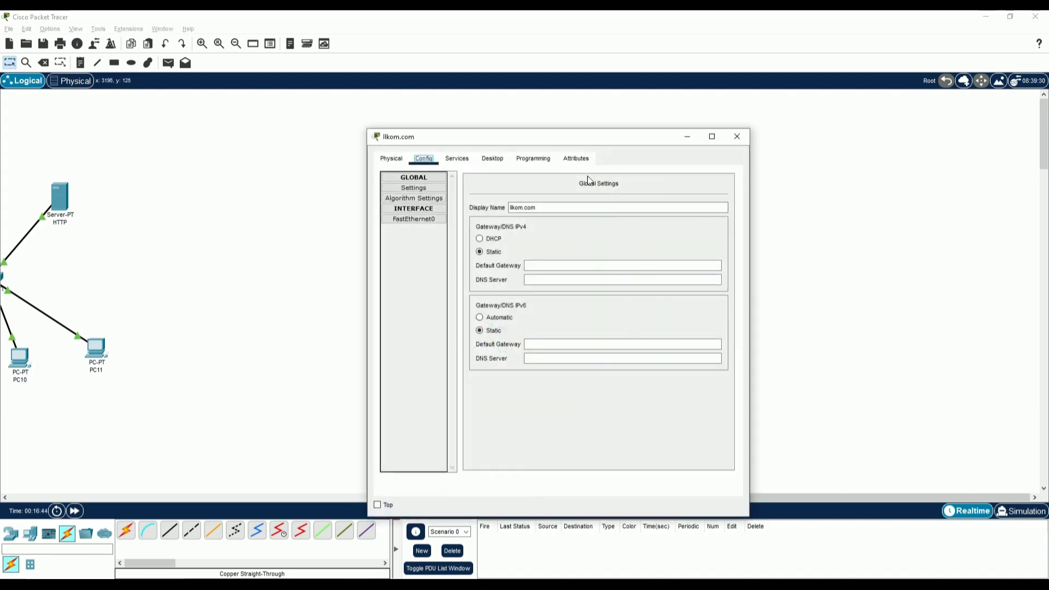
pyautogui.click(457, 159)
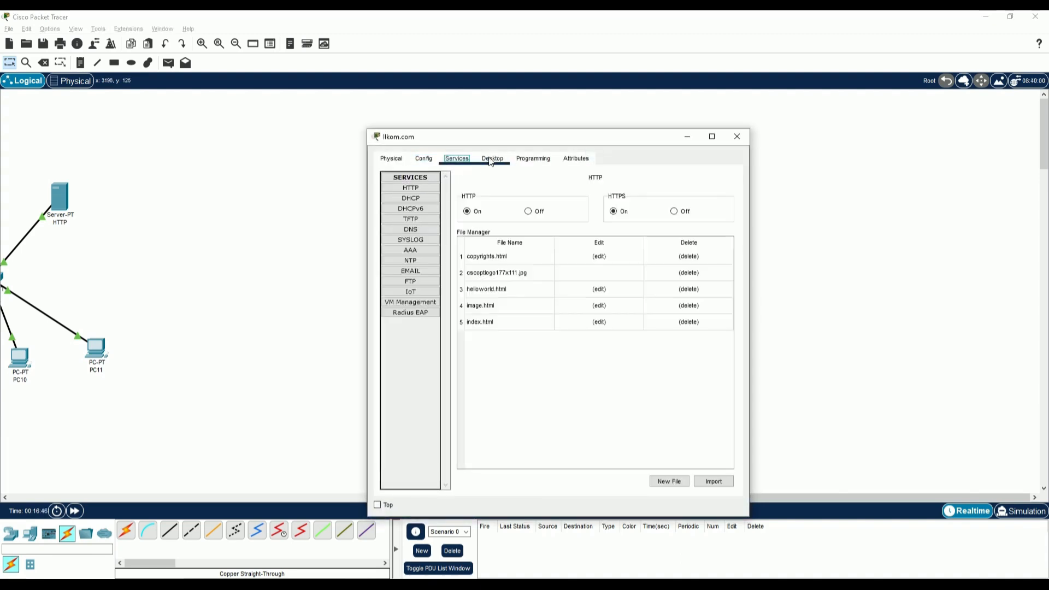
pyautogui.click(493, 159)
pyautogui.click(422, 211)
pyautogui.click(541, 221)
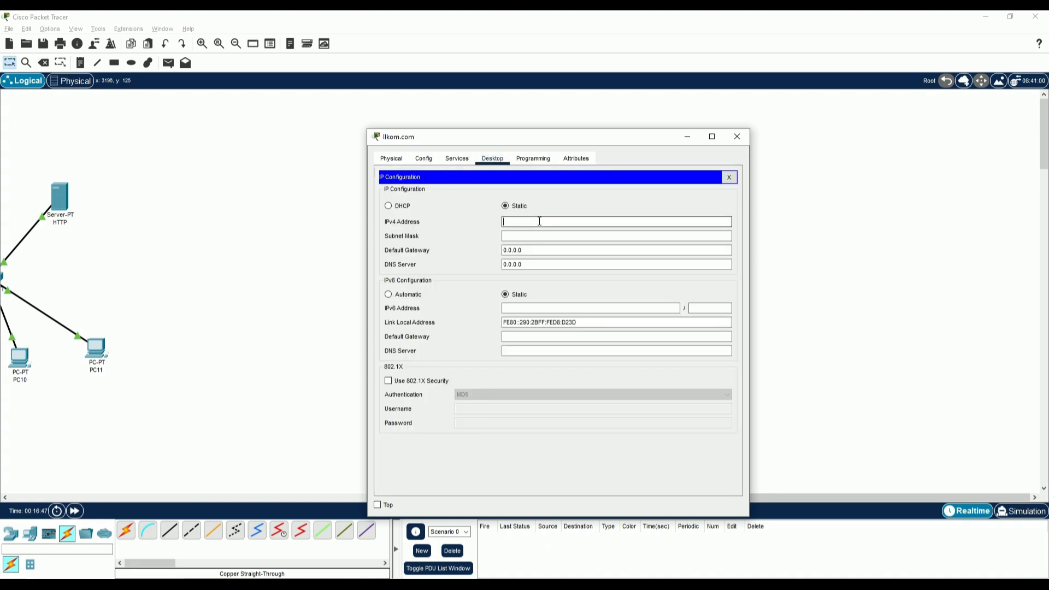
pyautogui.write('192.168.10.1')
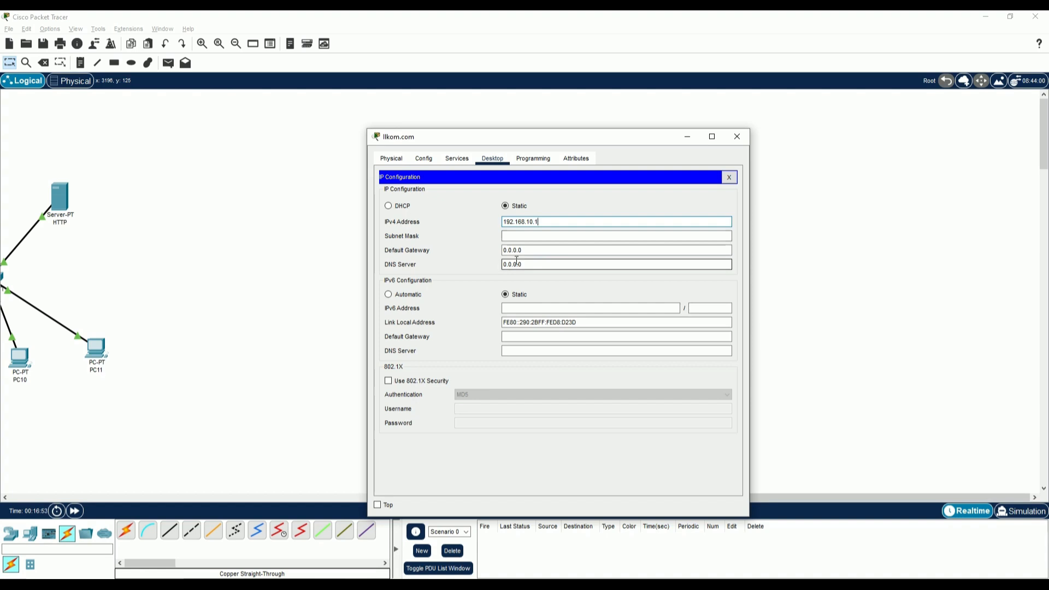
pyautogui.doubleClick(541, 262)
pyautogui.write('192.168.10.1')
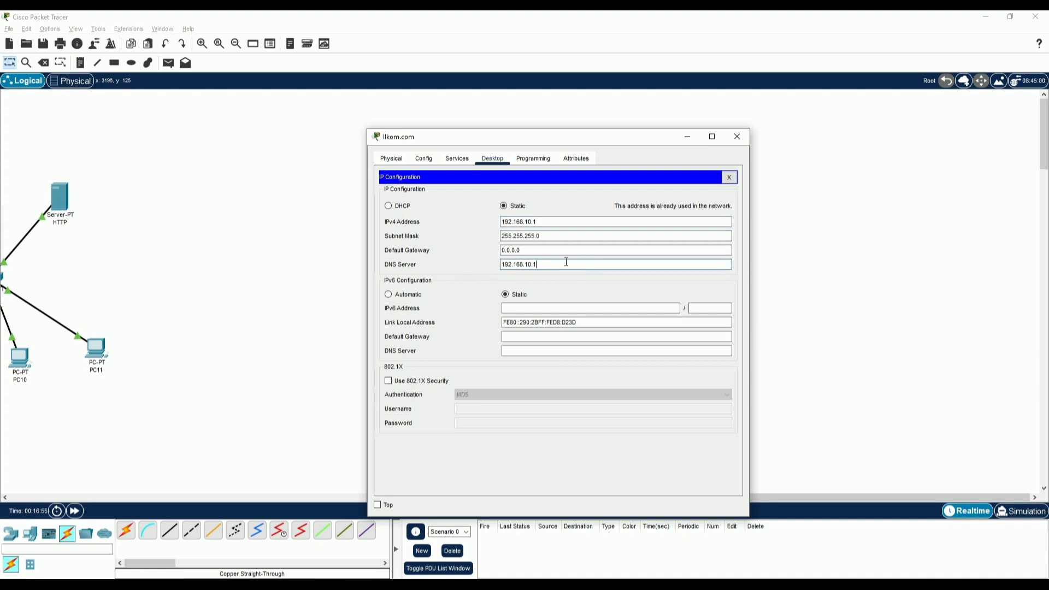
pyautogui.doubleClick(534, 221)
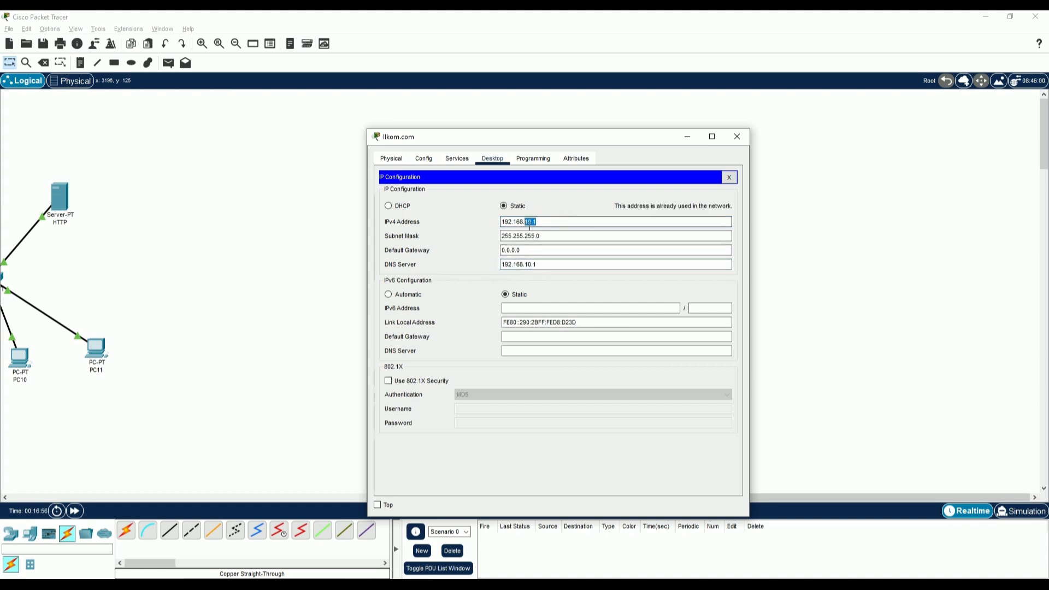
pyautogui.write('2')
pyautogui.click(737, 136)
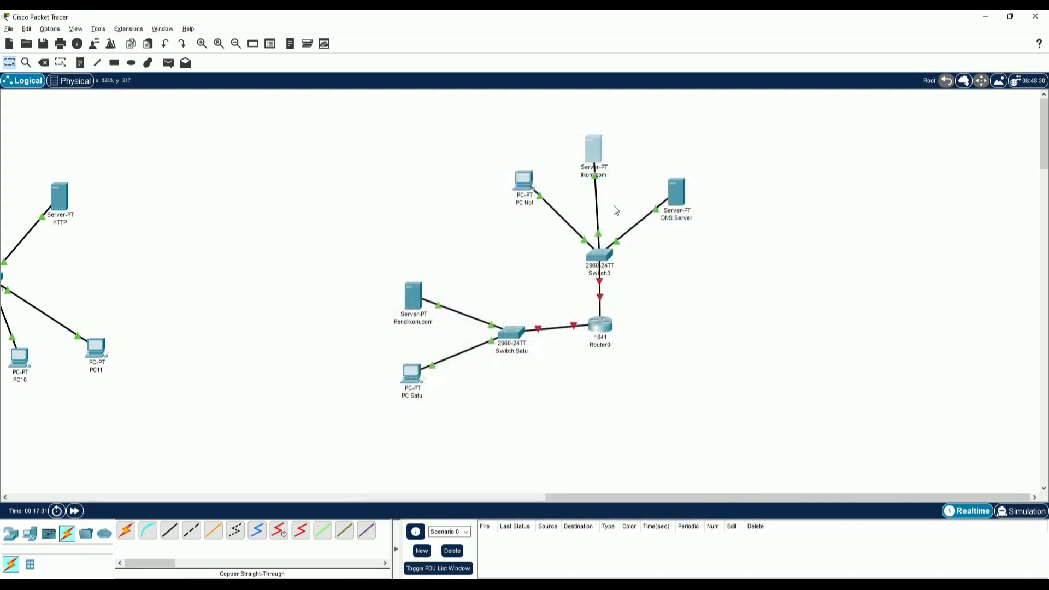
# Step: Assign PC Nol the static IPv4 address 192.168.10.3, subnet mask 255.255.255.0 and DNS server 192.168.10.1
pyautogui.click(527, 186)
pyautogui.click(456, 159)
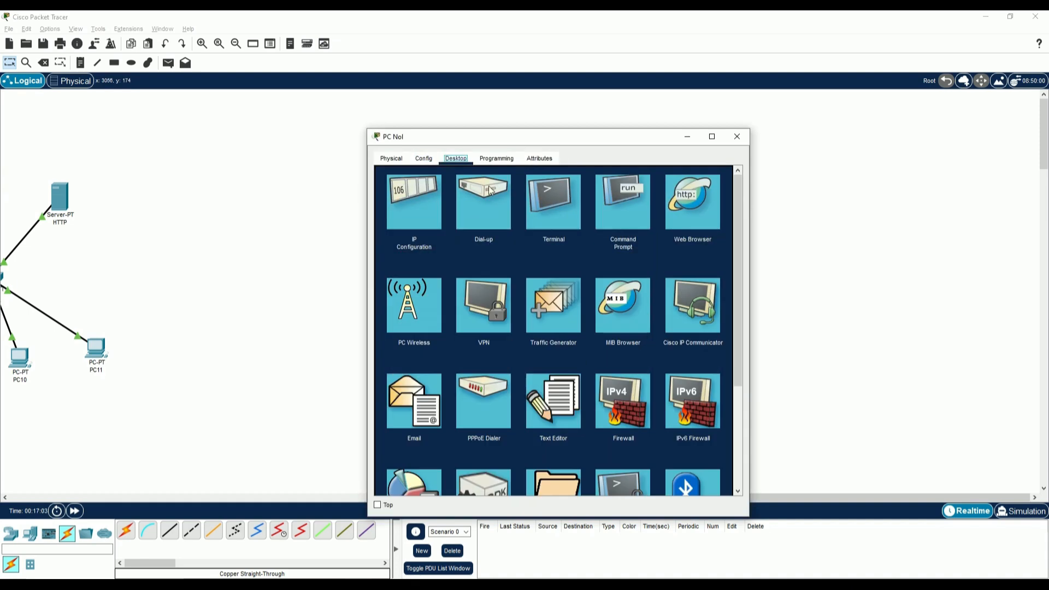
pyautogui.click(413, 200)
pyautogui.click(548, 234)
pyautogui.write('192.168.10.1')
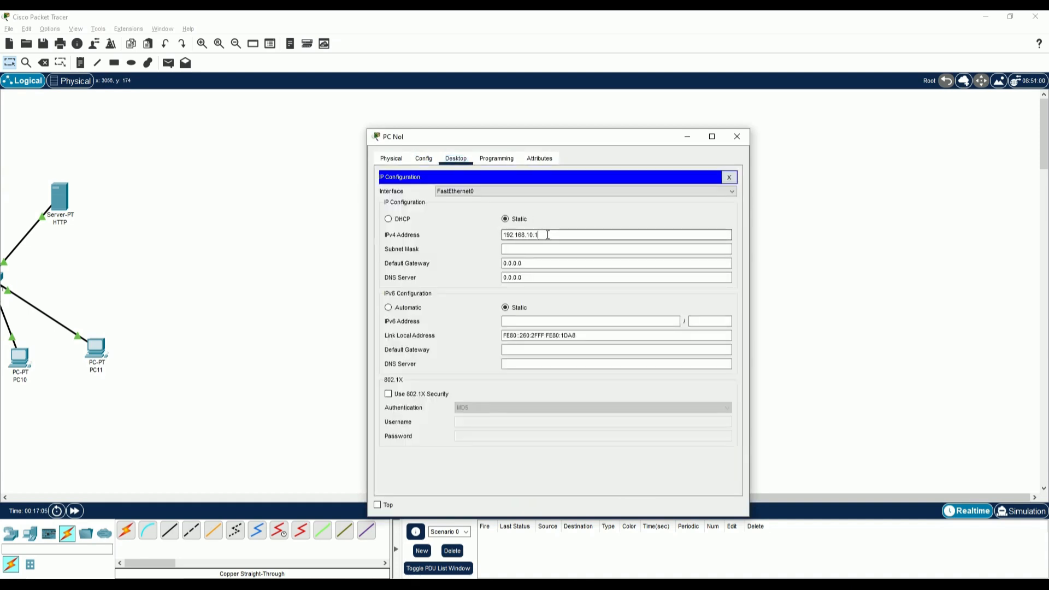
pyautogui.press('Tab')
pyautogui.press('Tab')
pyautogui.press('Tab')
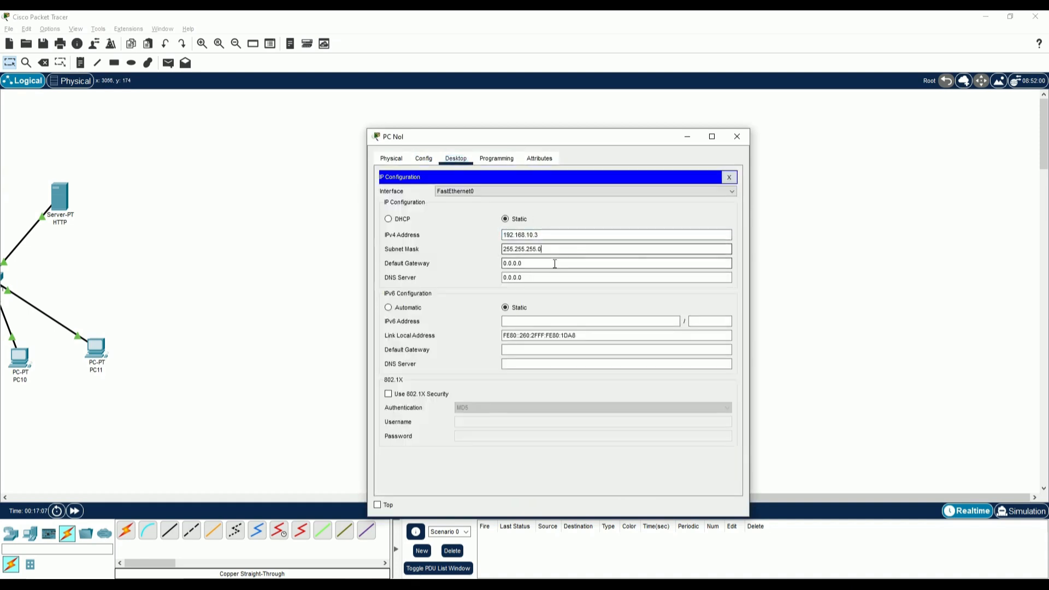
pyautogui.write('192.168.10.1')
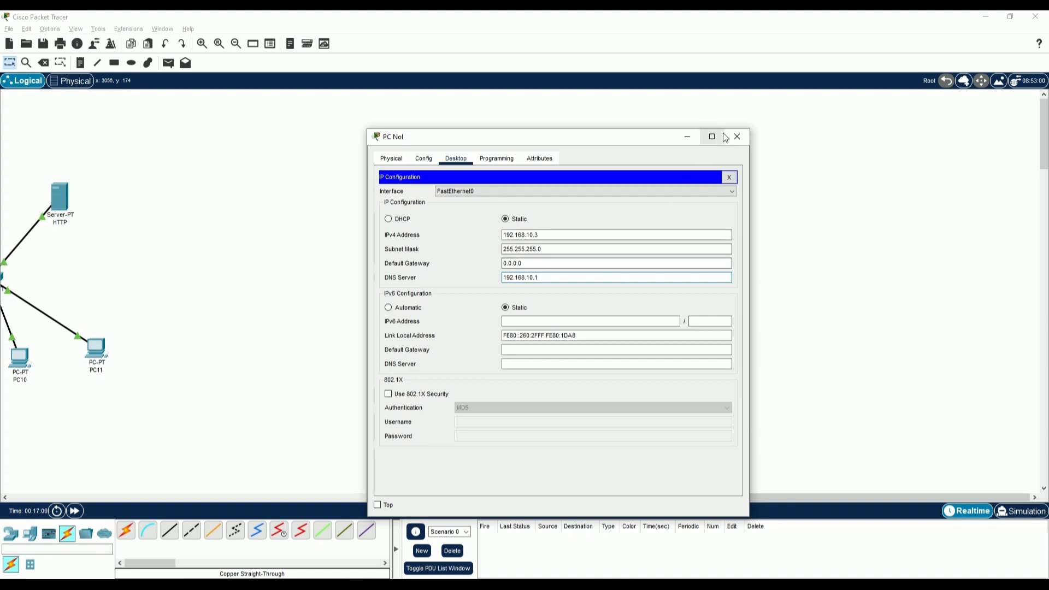
pyautogui.click(737, 138)
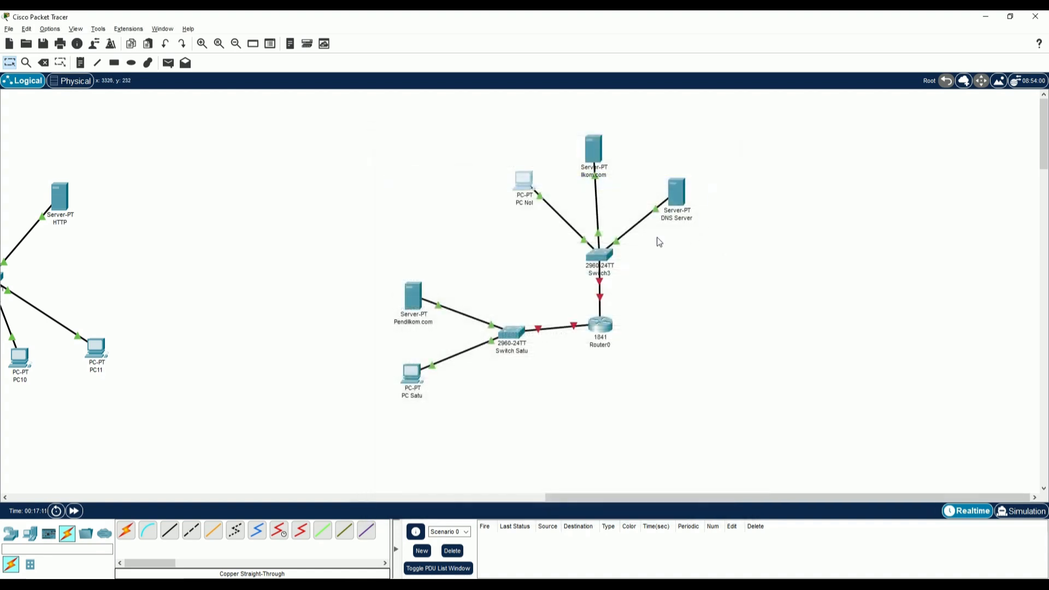
pyautogui.click(413, 375)
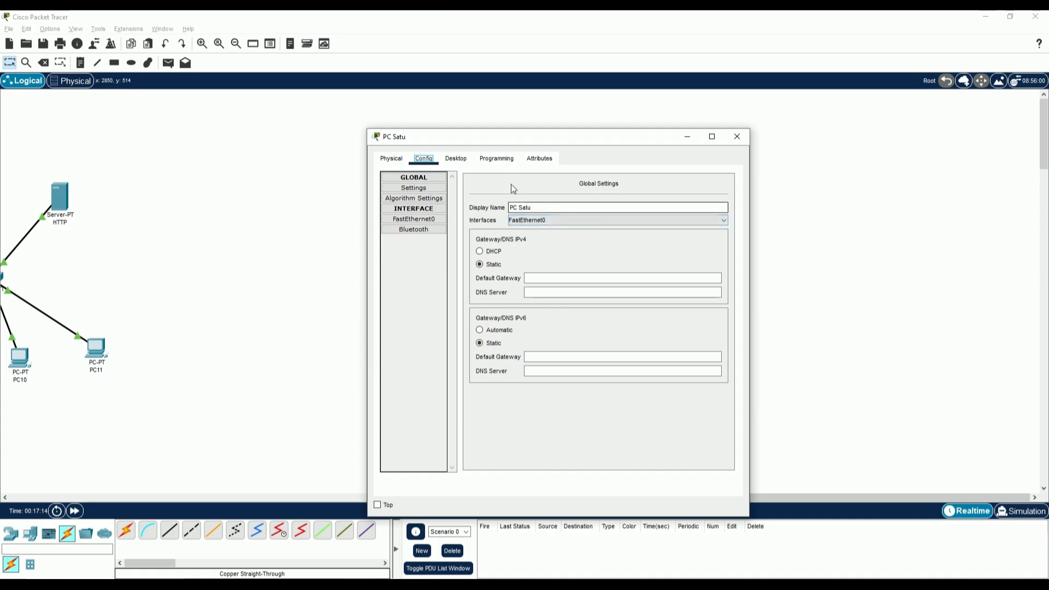
pyautogui.click(456, 159)
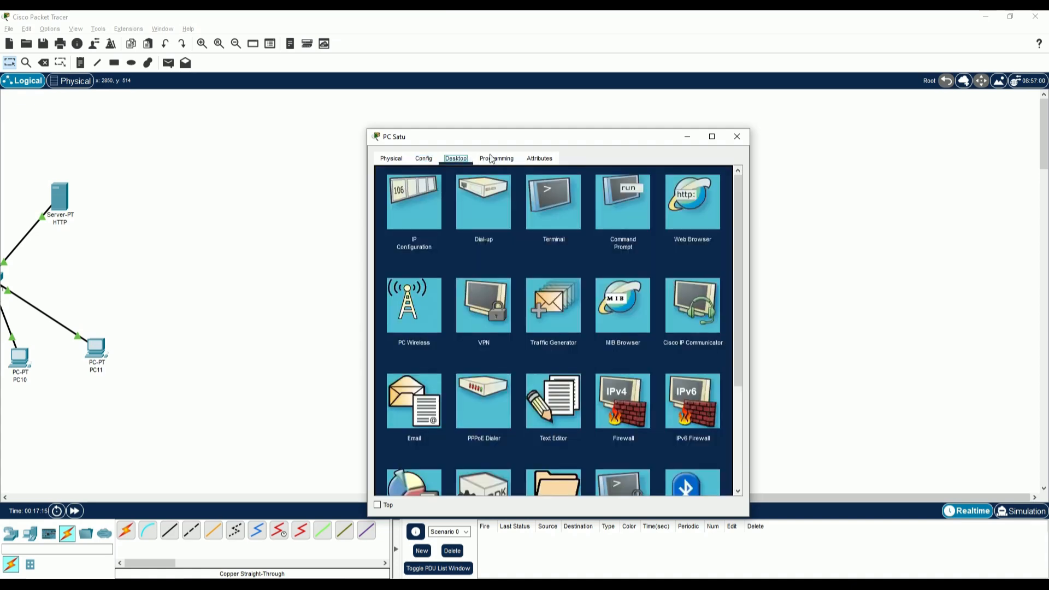
pyautogui.click(737, 137)
# Step: Assign the Pendilkom.com server the static IPv4 address 192.168.20.1, subnet mask 255.255.255.0 and DNS server 192.168.10.1
pyautogui.click(414, 297)
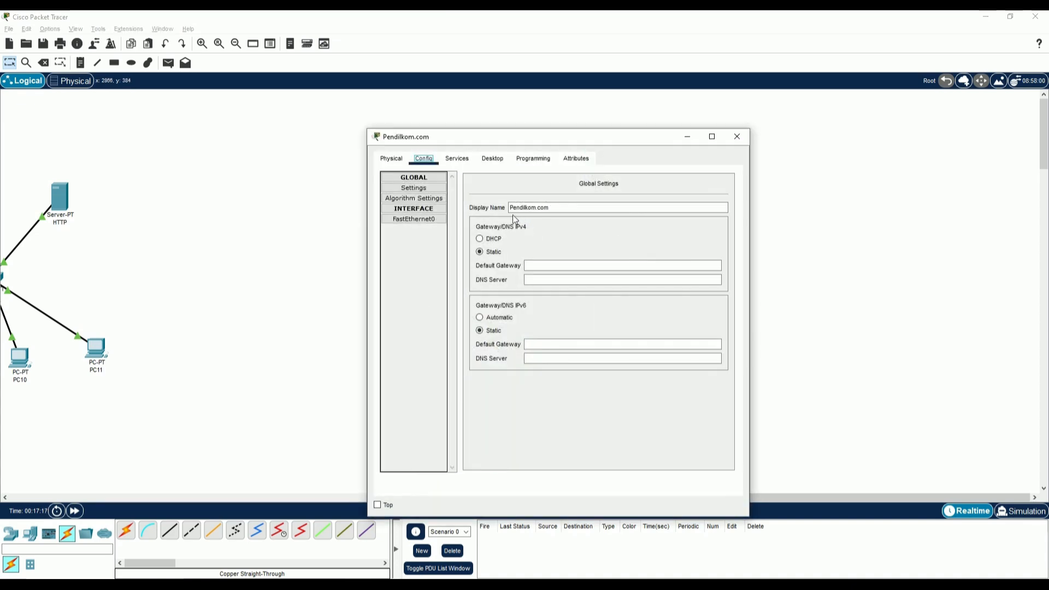
pyautogui.click(483, 160)
pyautogui.click(436, 214)
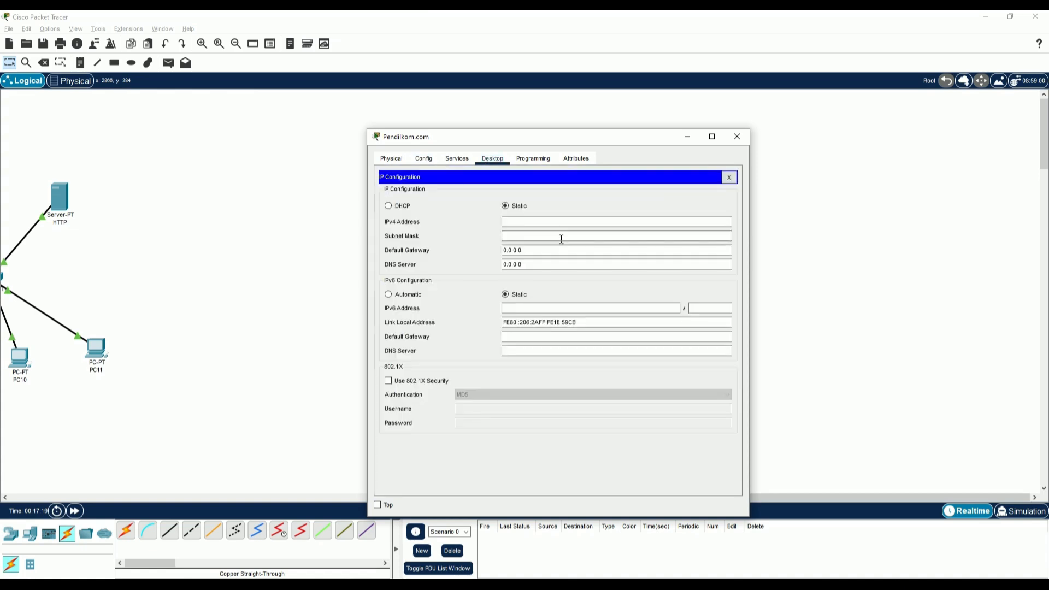
pyautogui.click(558, 222)
pyautogui.write('192.168.10.1')
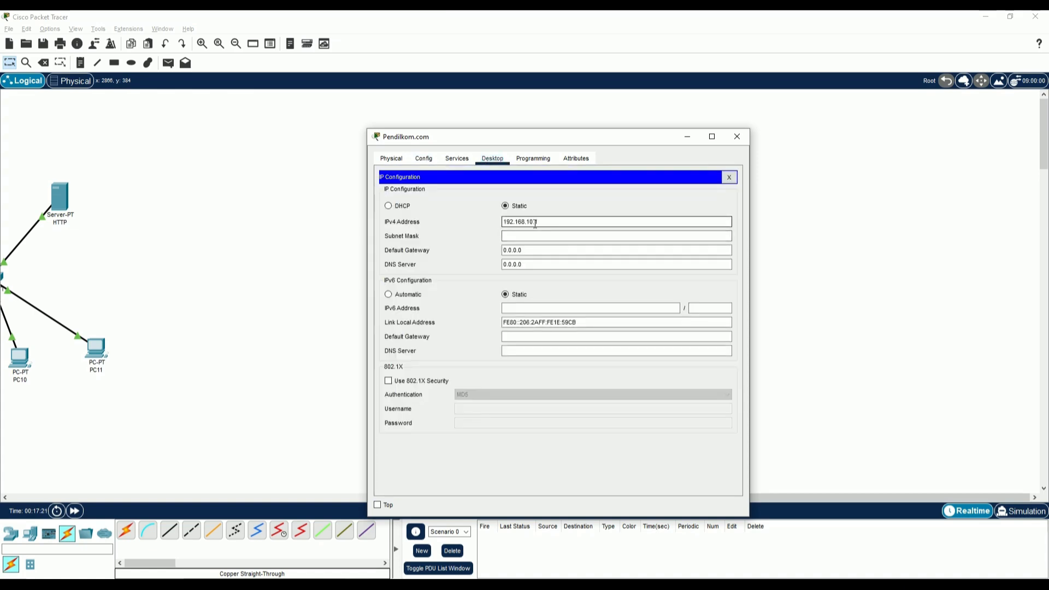
pyautogui.press('BackSpace')
pyautogui.write('20.')
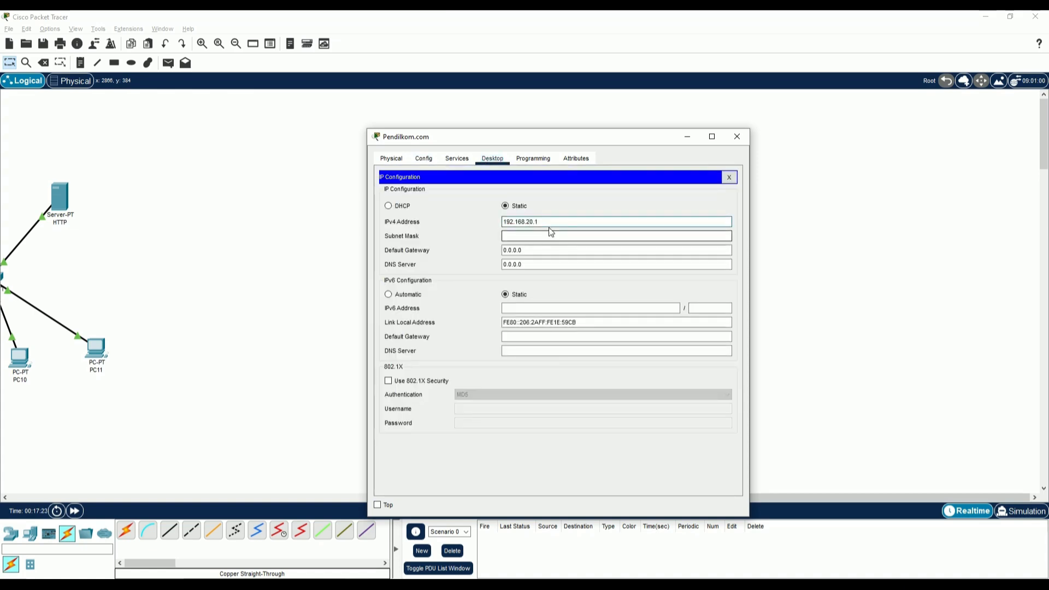
pyautogui.moveTo(604, 265); pyautogui.dragTo(496, 266)
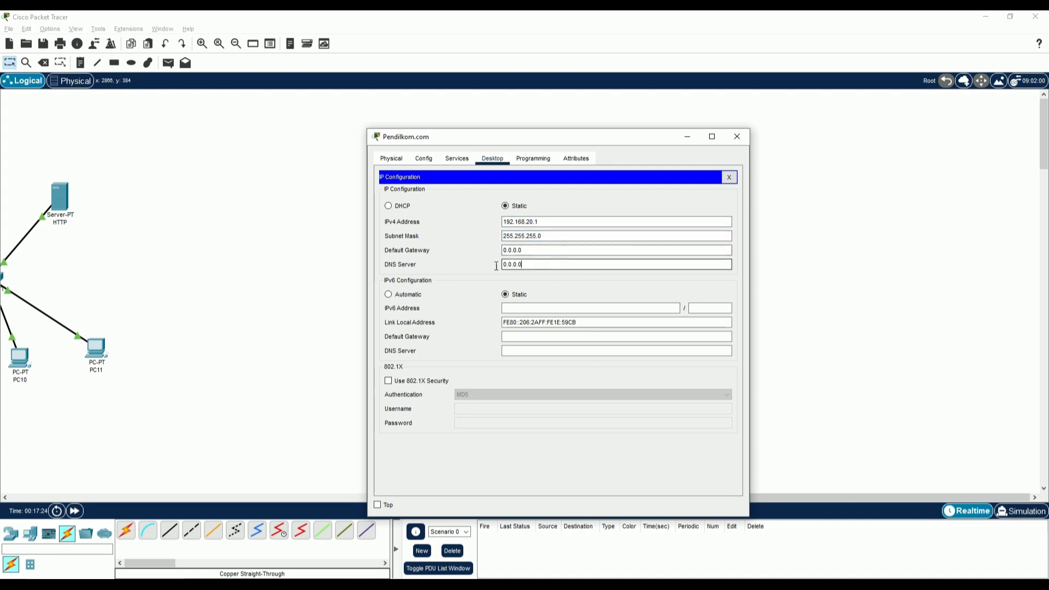
pyautogui.write('192.168.10.1')
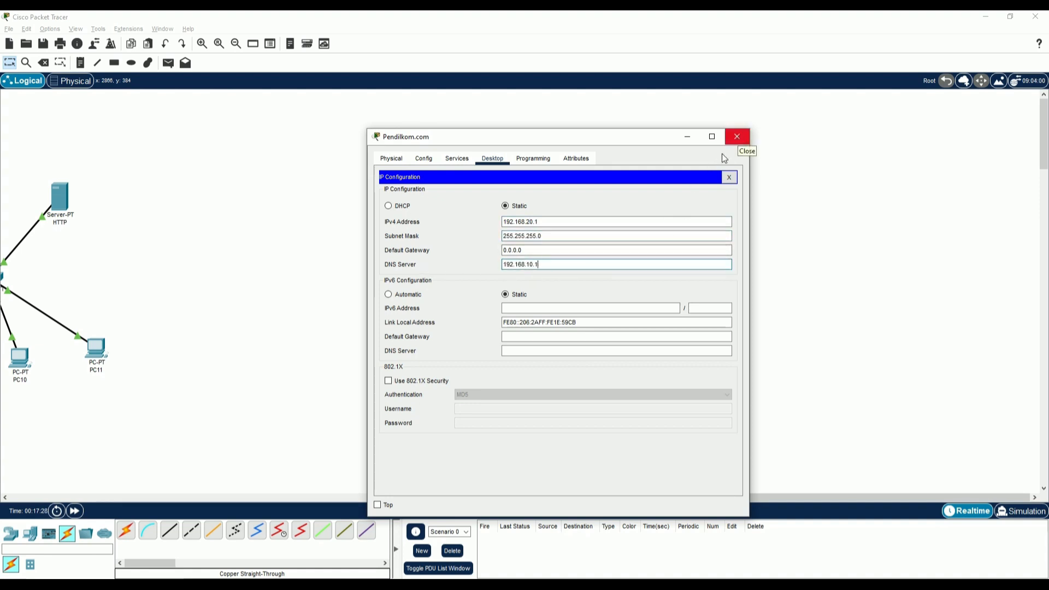
pyautogui.click(736, 138)
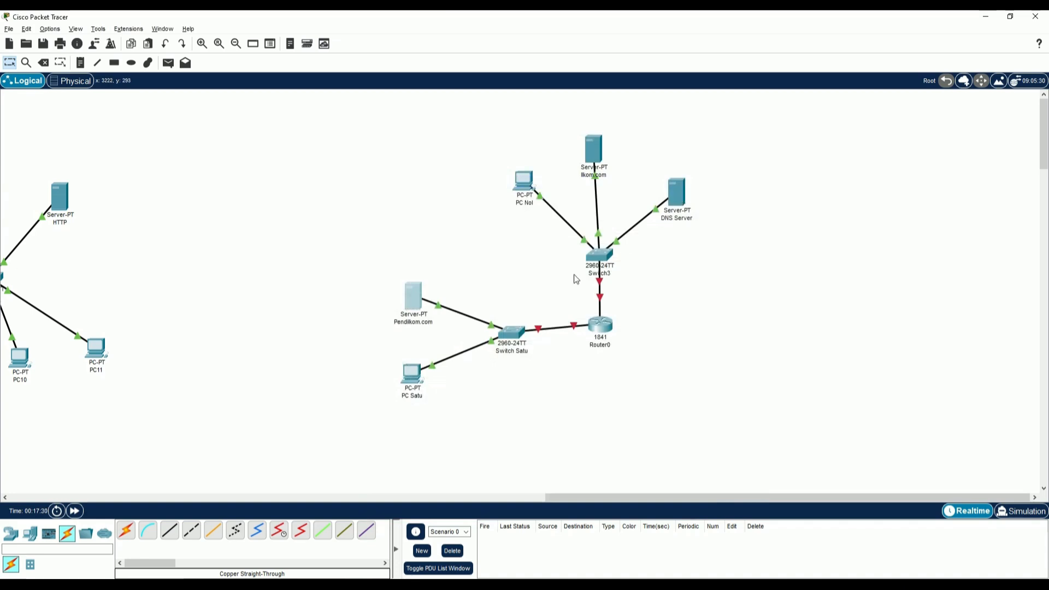
# Step: Assign PC Satu the static IPv4 address 192.168.20.2, subnet mask 255.255.255.0 and DNS server 192.168.10.1
pyautogui.click(412, 375)
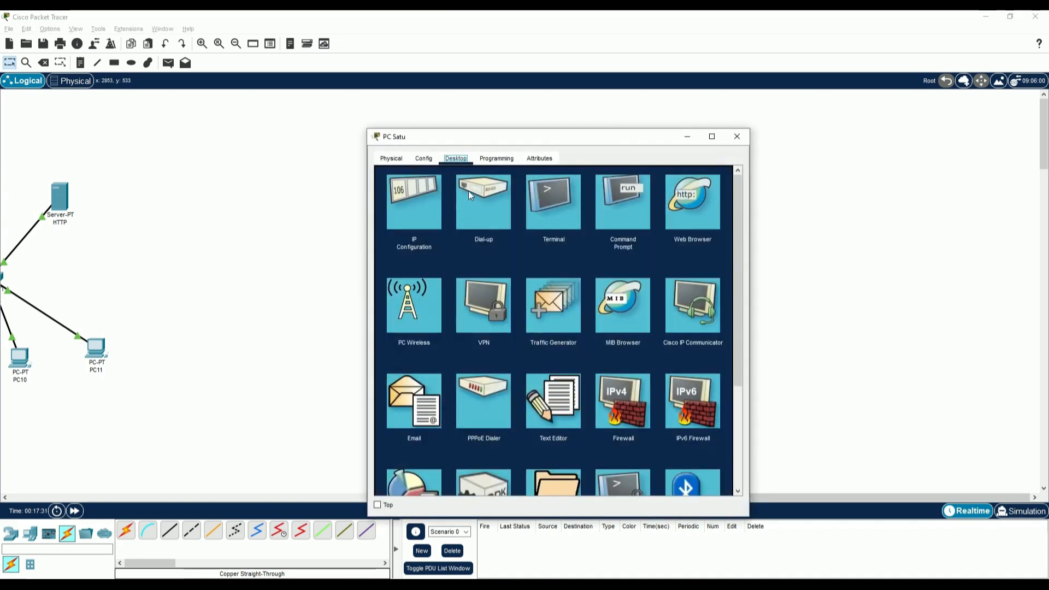
pyautogui.click(434, 198)
pyautogui.click(533, 236)
pyautogui.write('192.168.10.1')
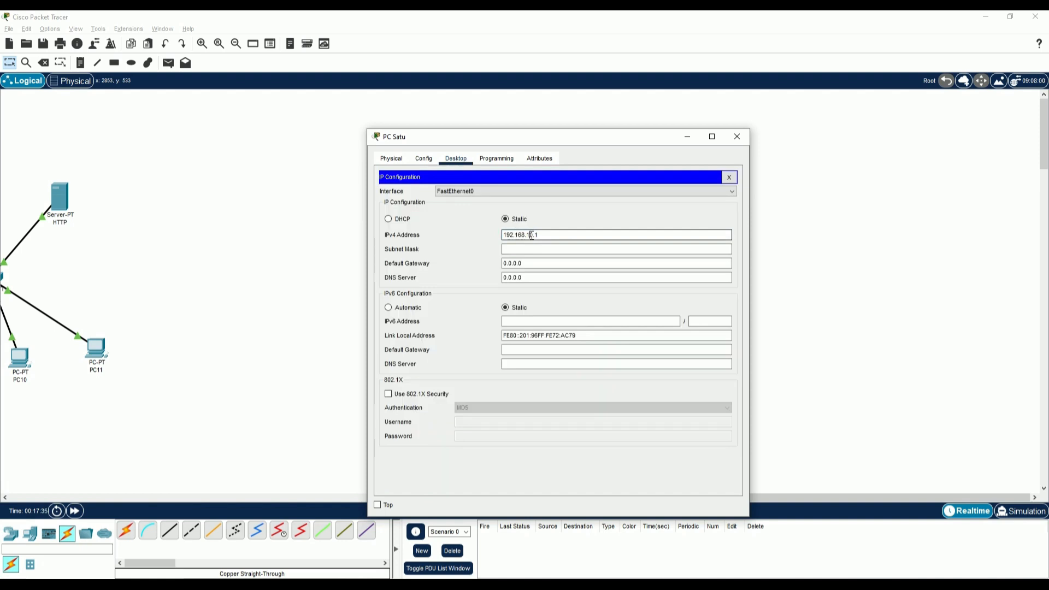
pyautogui.click(531, 235)
pyautogui.press('BackSpace')
pyautogui.write('20.2')
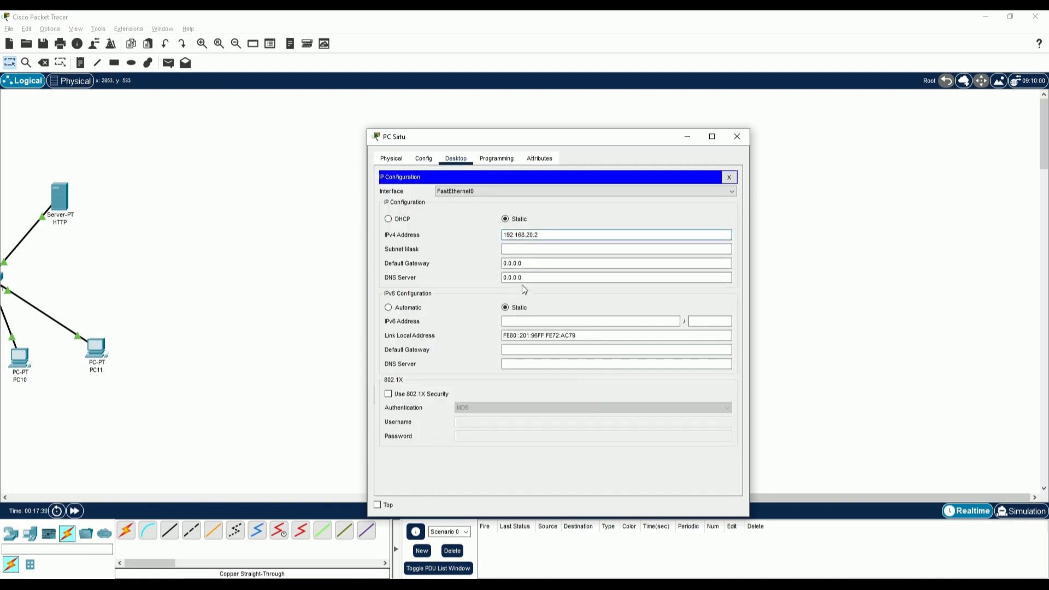
pyautogui.moveTo(524, 278); pyautogui.dragTo(459, 276)
pyautogui.write('192.168.10.1')
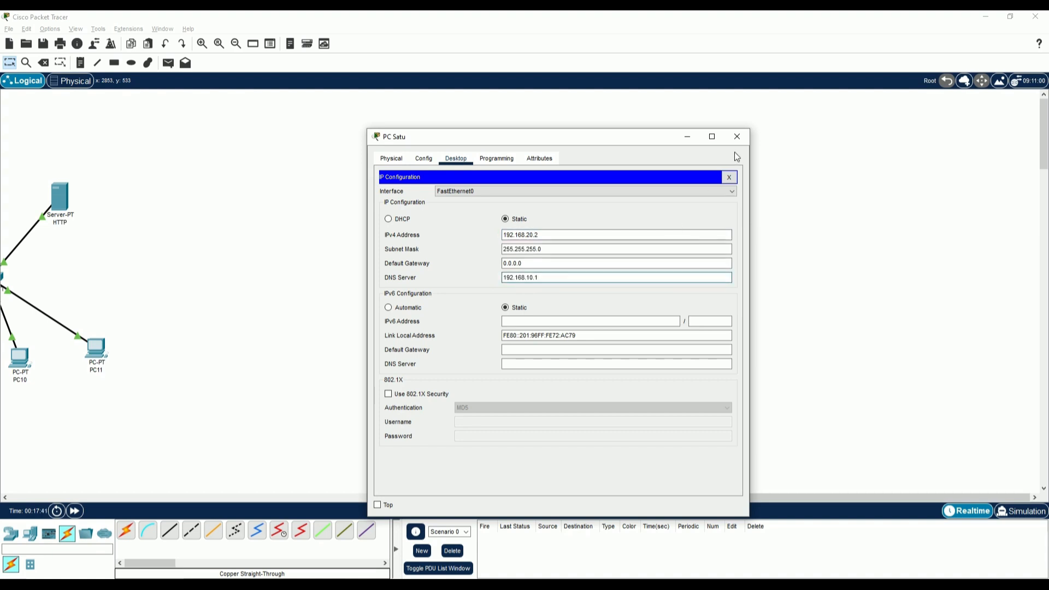
# Step: Configure Router0's FastEthernet0/0 interface with IPv4 address 192.168.10.4 and subnet mask 255.255.255.0, and enable the port
pyautogui.click(737, 136)
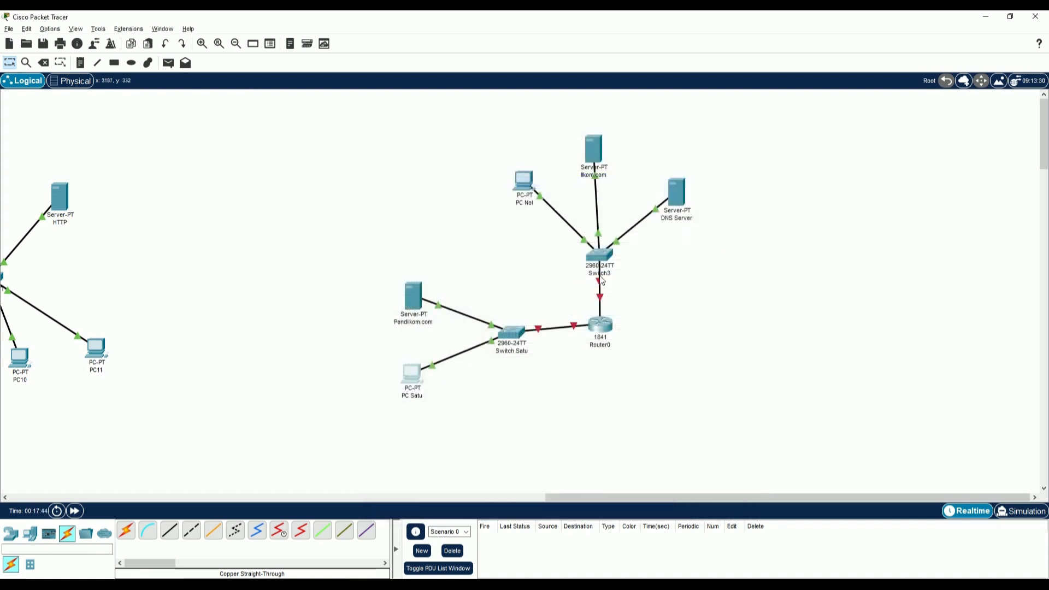
pyautogui.click(601, 330)
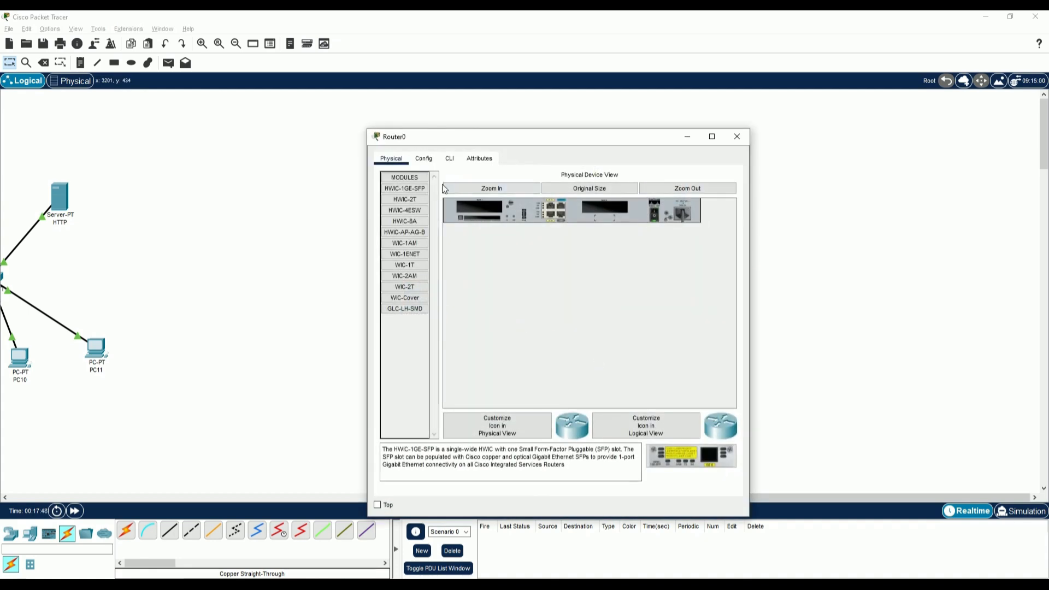
pyautogui.click(424, 160)
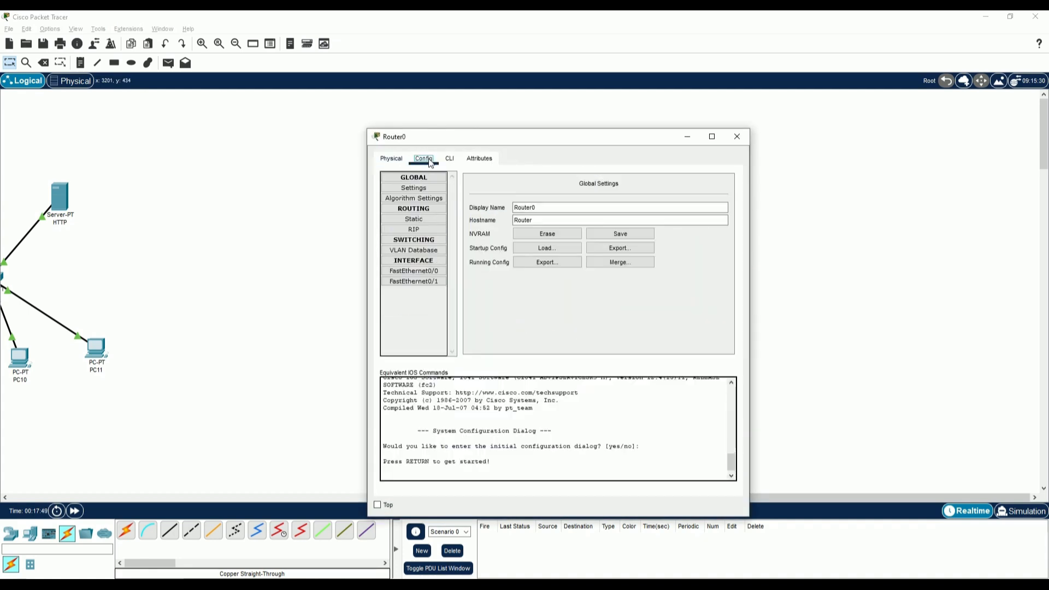
pyautogui.click(440, 272)
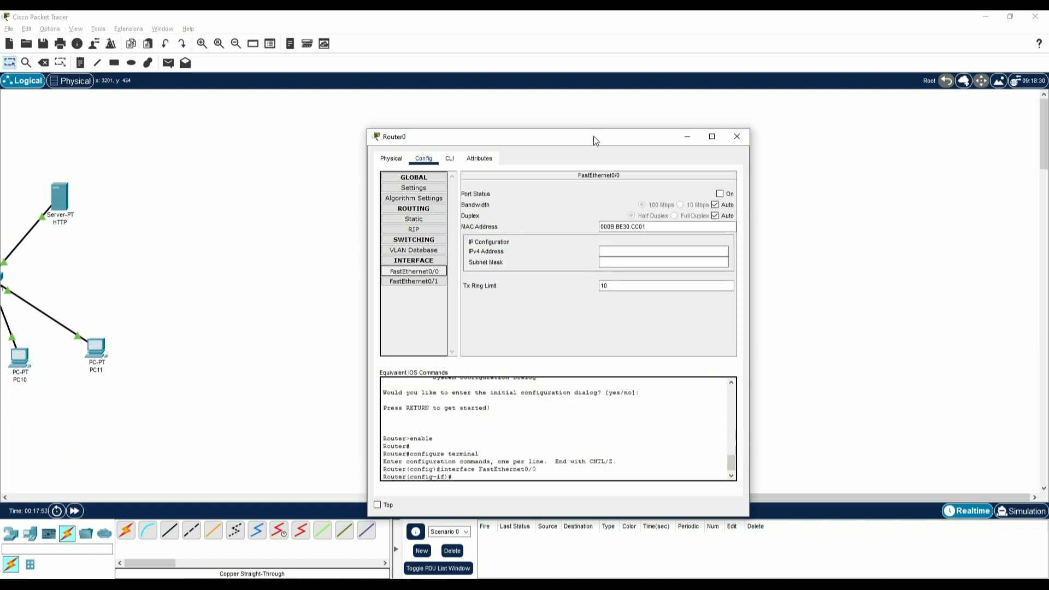
pyautogui.moveTo(593, 136); pyautogui.dragTo(524, 270)
pyautogui.moveTo(507, 273); pyautogui.dragTo(583, 221)
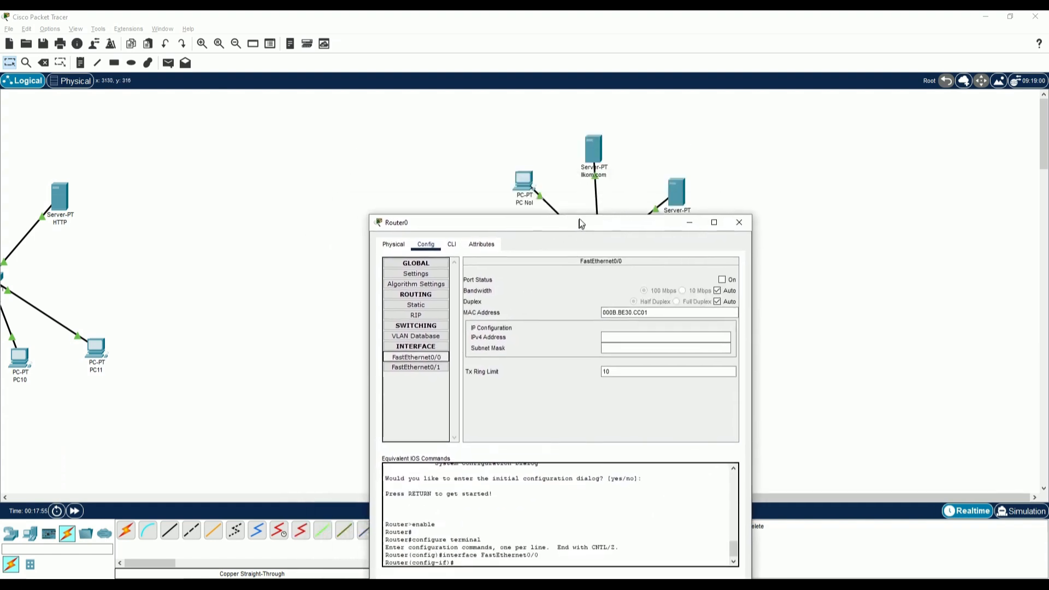
pyautogui.click(629, 333)
pyautogui.write('192.168.10.1')
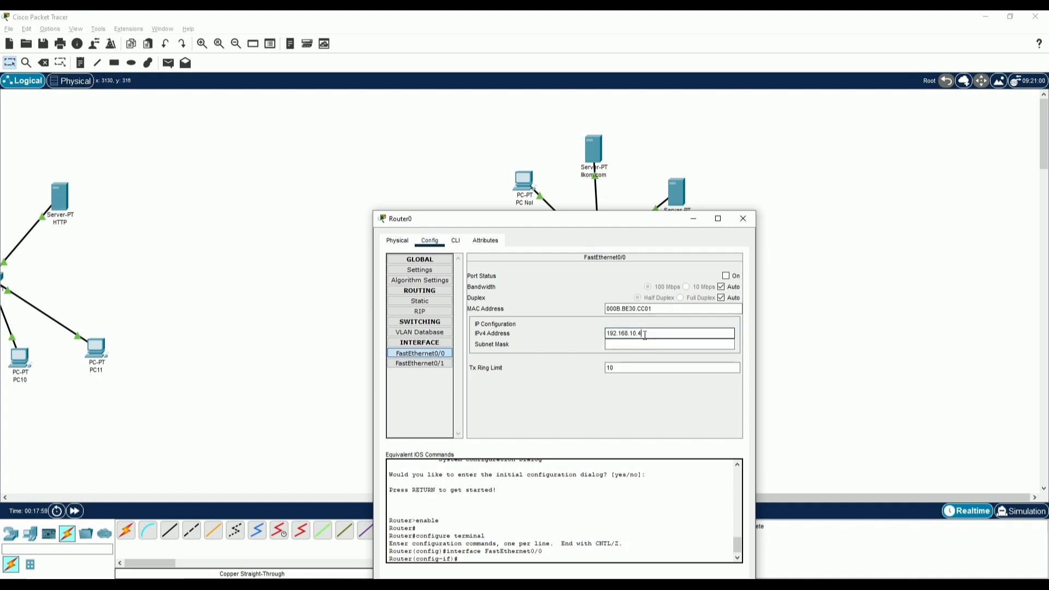
pyautogui.press('Tab')
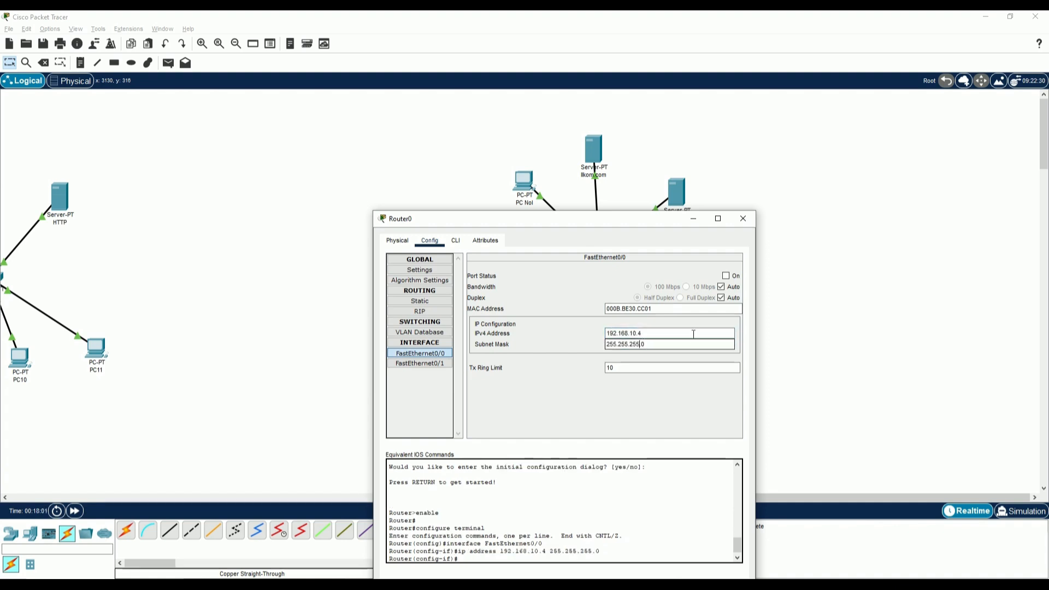
pyautogui.click(726, 276)
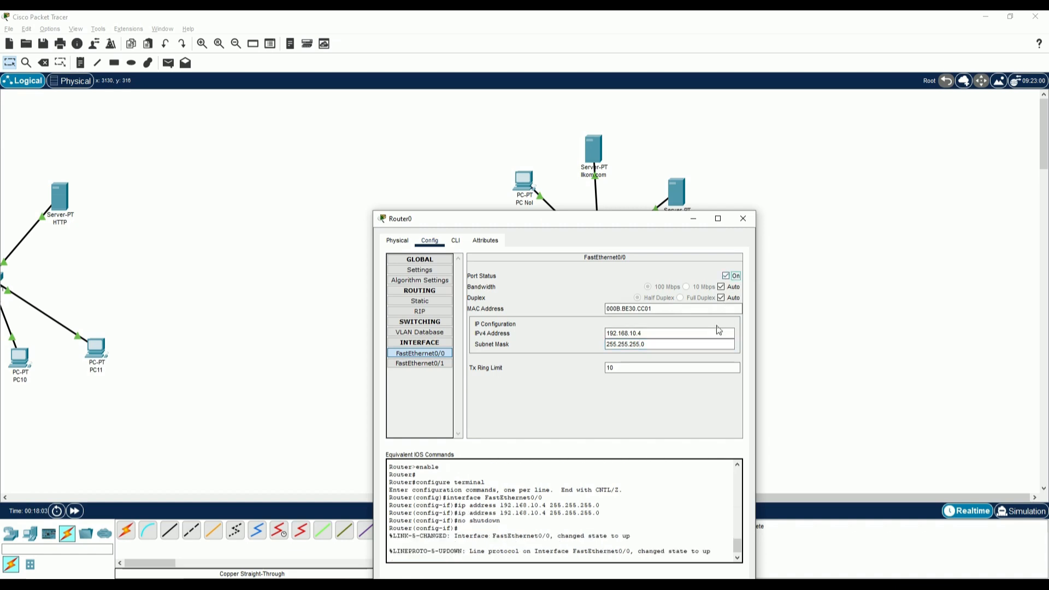
pyautogui.click(743, 219)
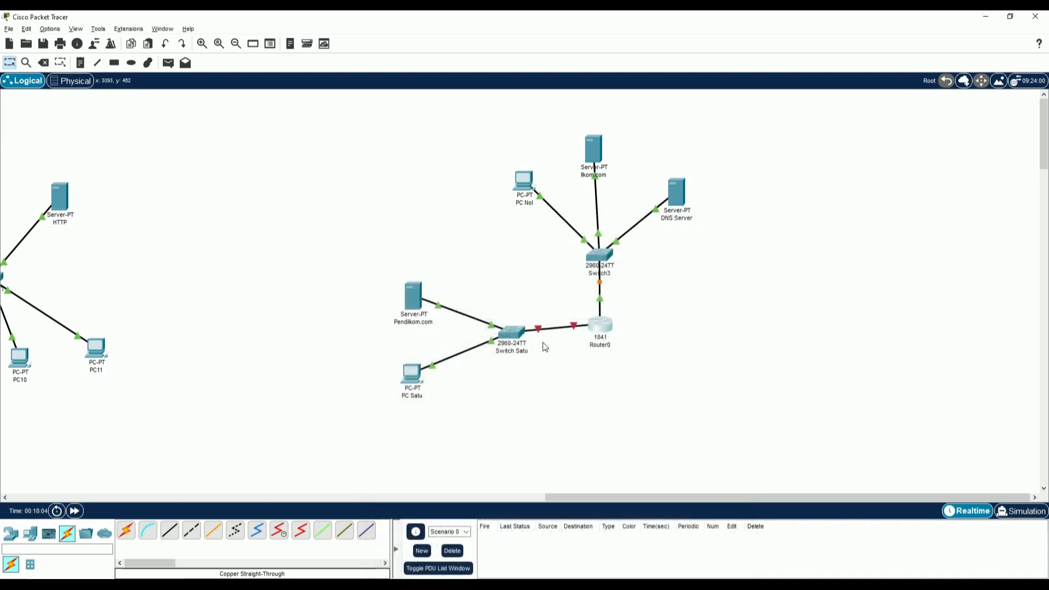
# Step: Configure Router0's FastEthernet0/1 interface with IPv4 address 192.168.20.3 and subnet mask 255.255.255.0, and enable the port
pyautogui.click(595, 331)
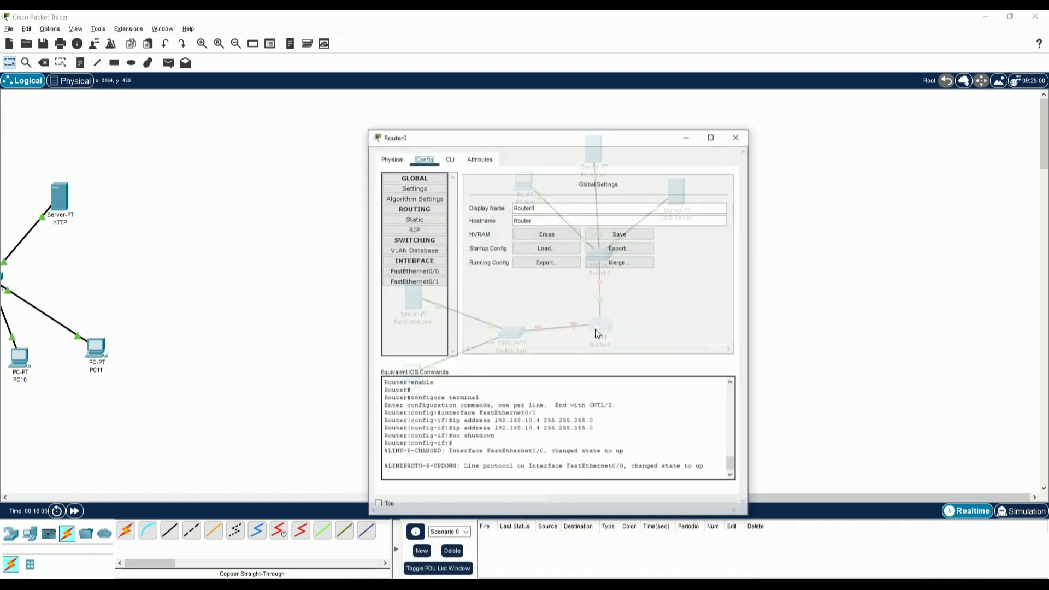
pyautogui.click(424, 281)
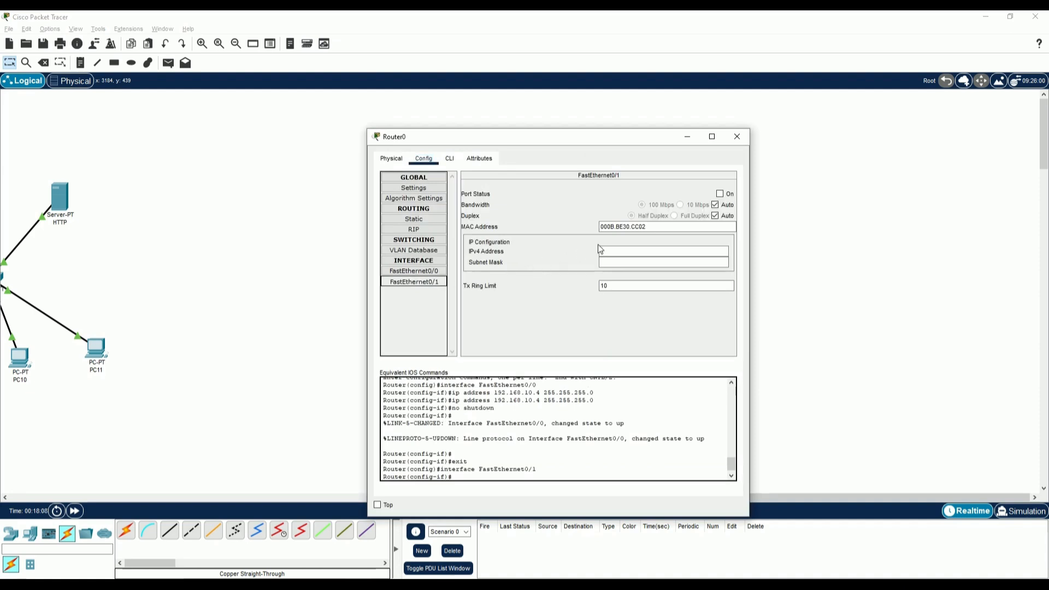
pyautogui.click(621, 251)
pyautogui.write('192.168.10.1')
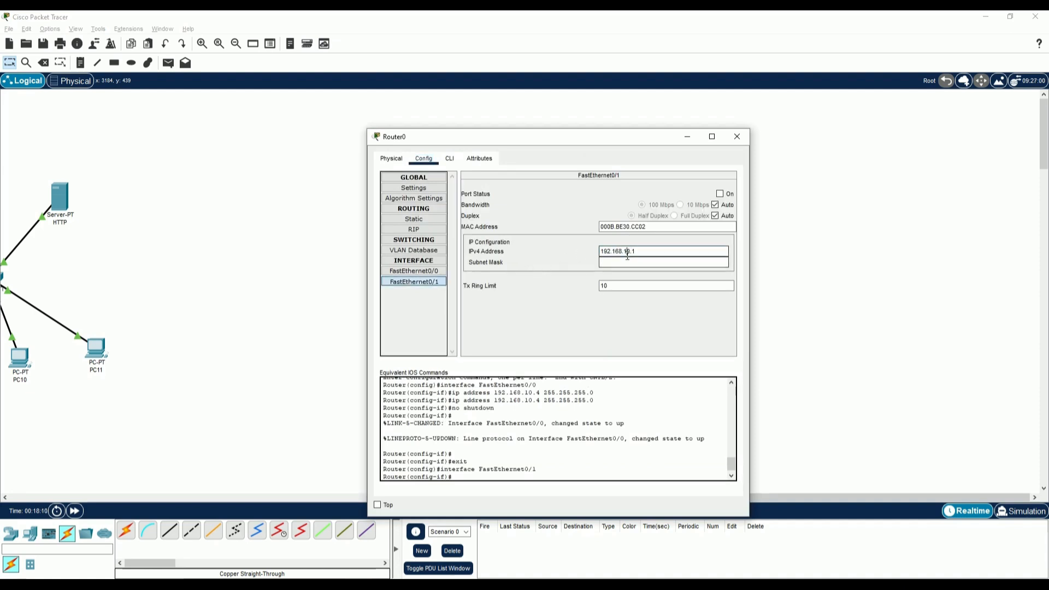
pyautogui.press('Left')
pyautogui.press('Left')
pyautogui.press('Left')
pyautogui.press('BackSpace')
pyautogui.write('2')
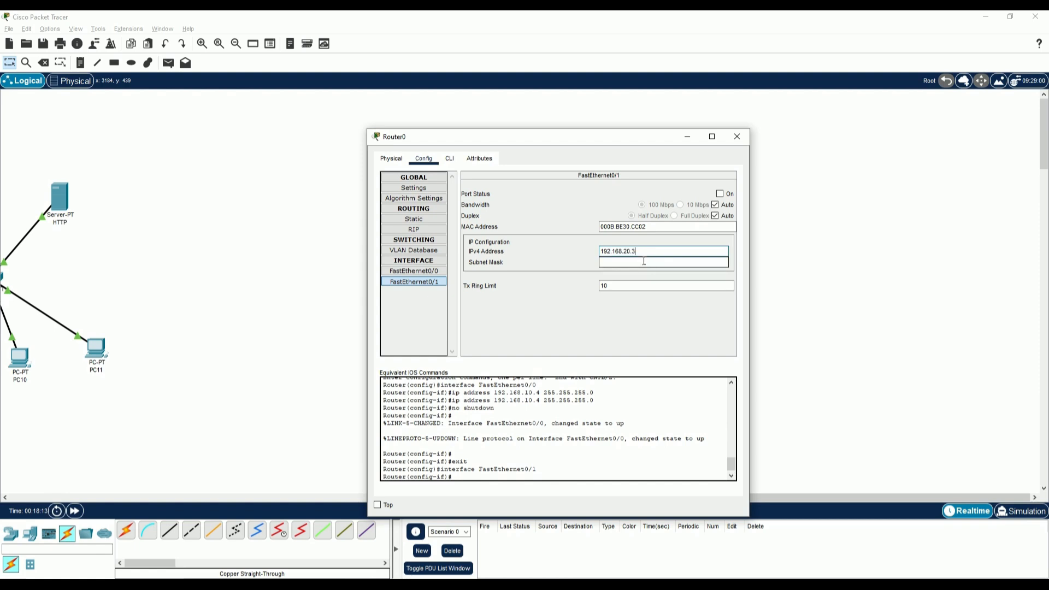
pyautogui.click(639, 265)
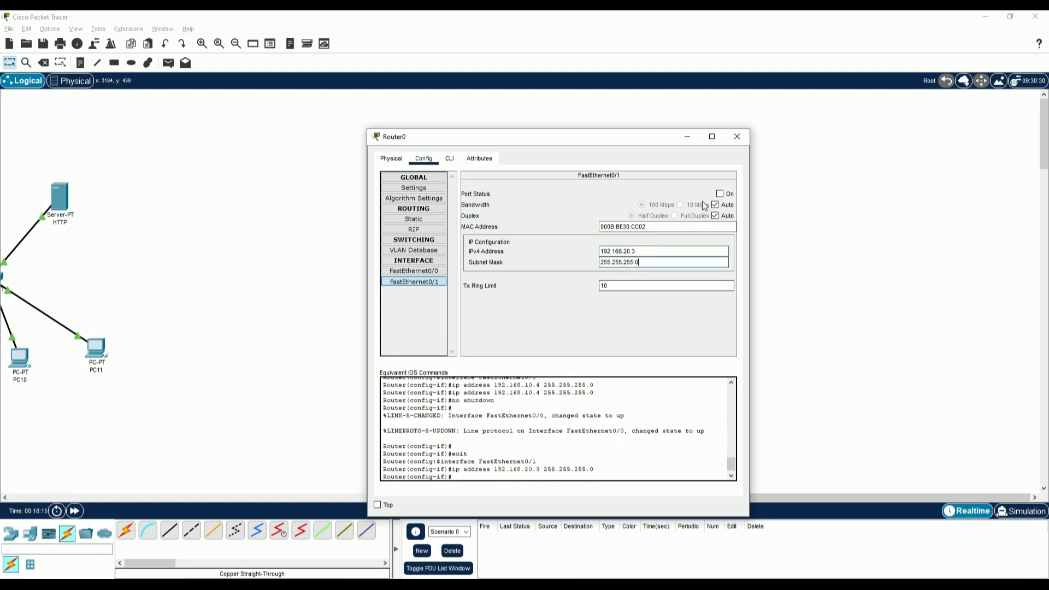
pyautogui.click(719, 193)
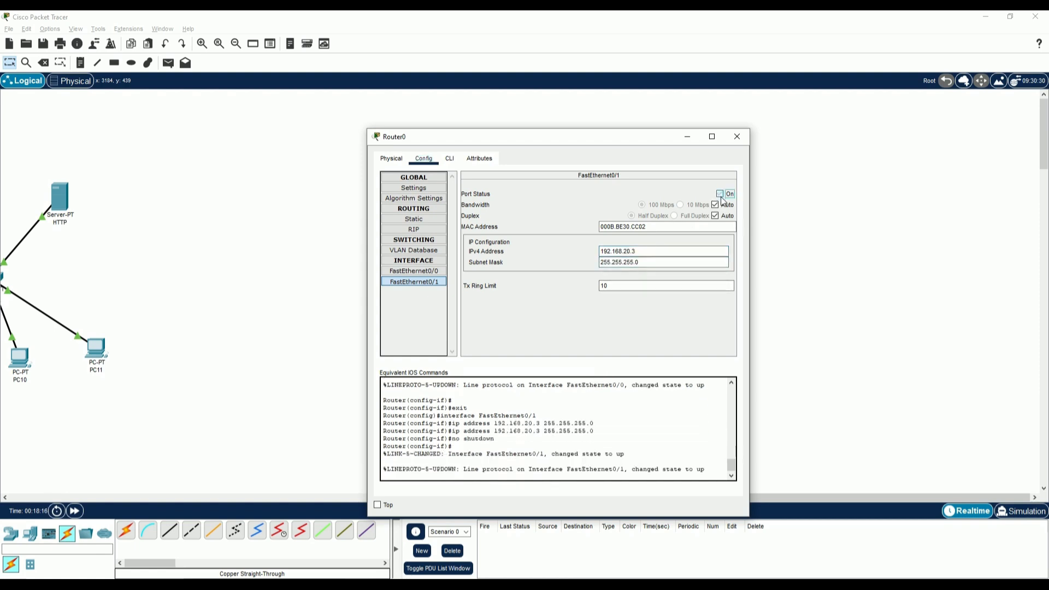
pyautogui.click(741, 140)
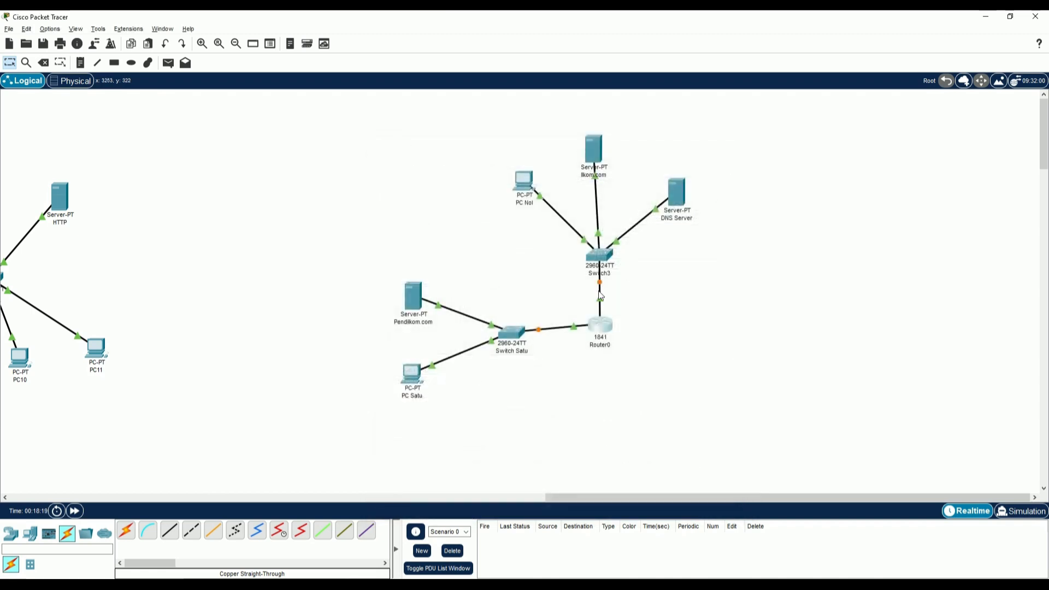
# Step: Set the Pendilkom.com server's default gateway to 192.168.20.3 in its IP configuration
pyautogui.click(418, 297)
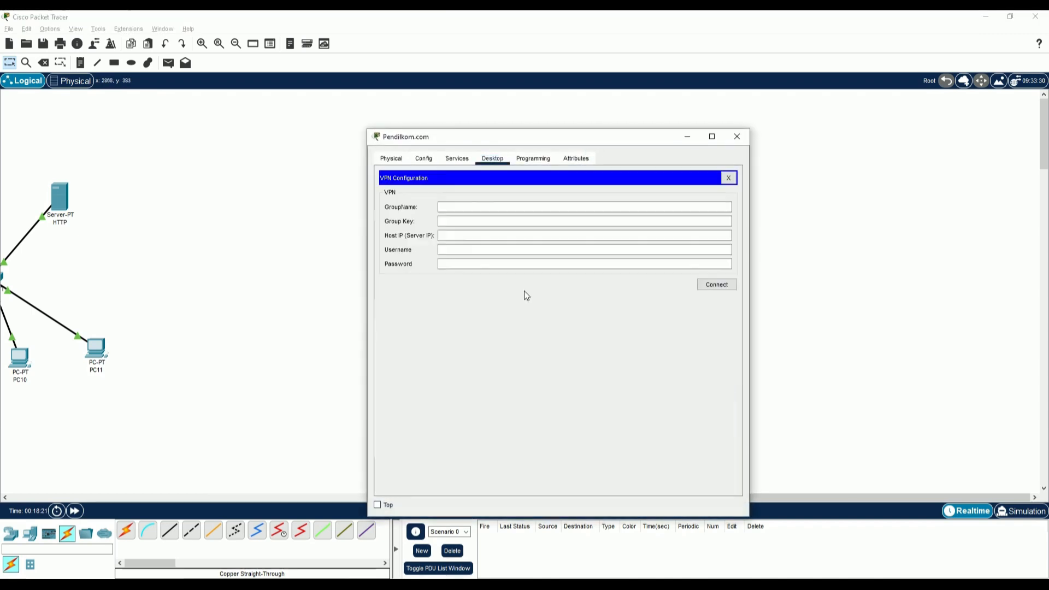
pyautogui.click(457, 160)
pyautogui.click(492, 158)
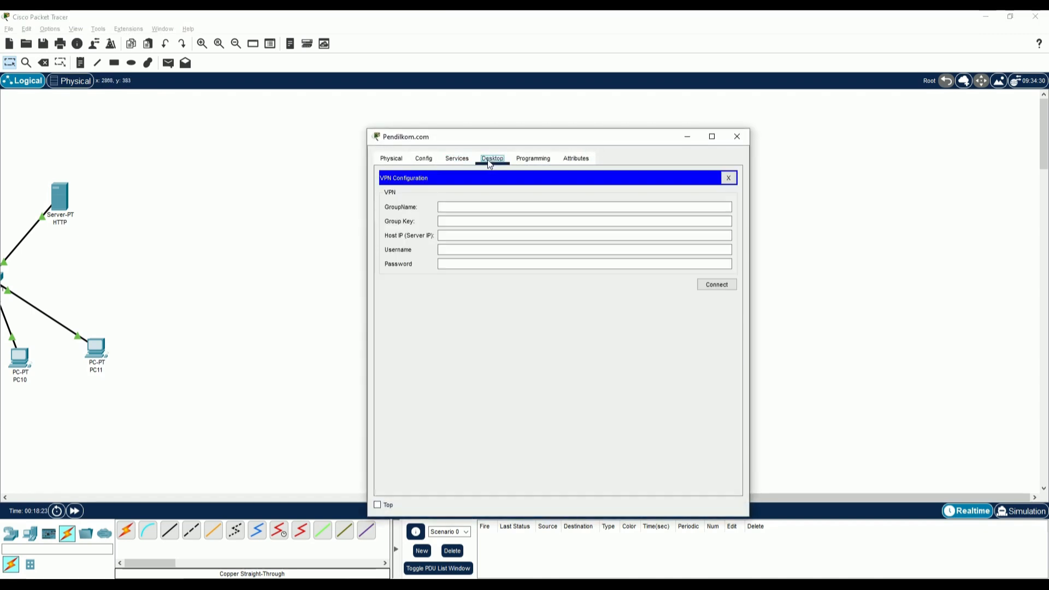
pyautogui.click(727, 177)
pyautogui.click(414, 203)
pyautogui.moveTo(583, 250); pyautogui.dragTo(457, 251)
pyautogui.click(546, 264)
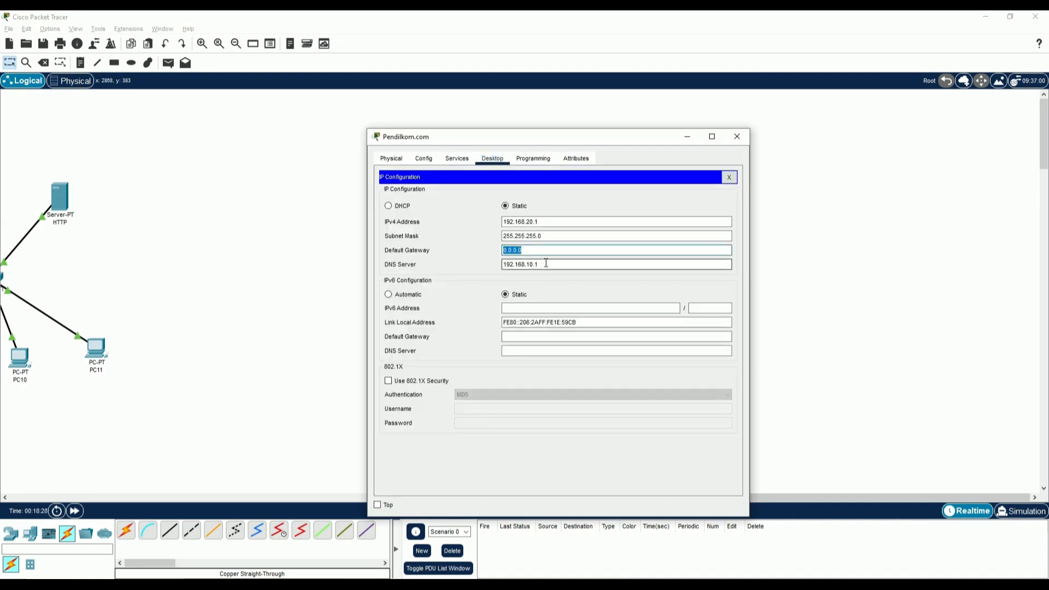
pyautogui.click(557, 251)
pyautogui.write('192.168.10.1')
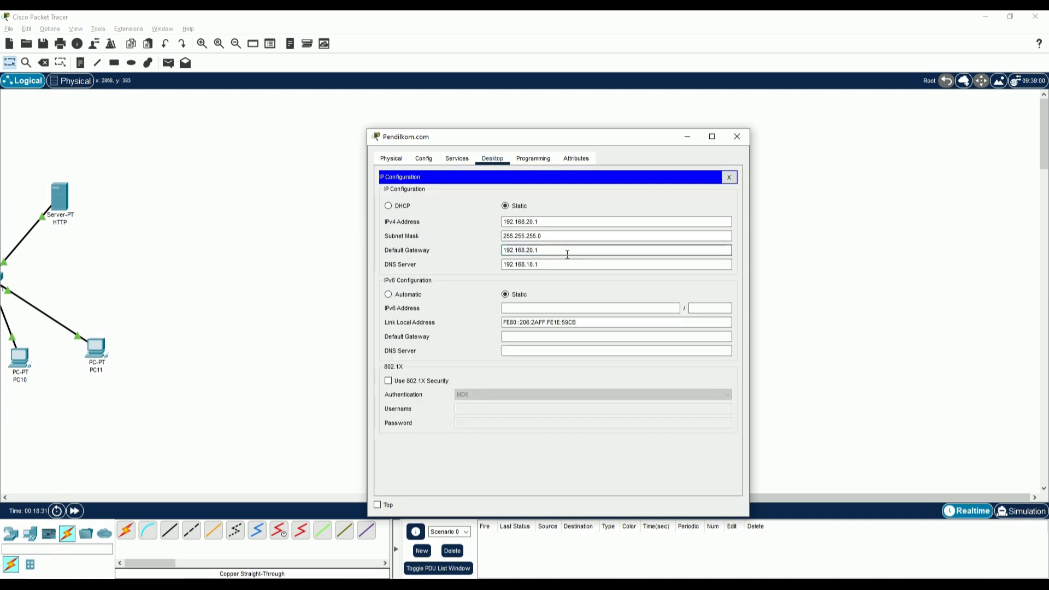
pyautogui.press('BackSpace')
pyautogui.write('3')
pyautogui.click(737, 136)
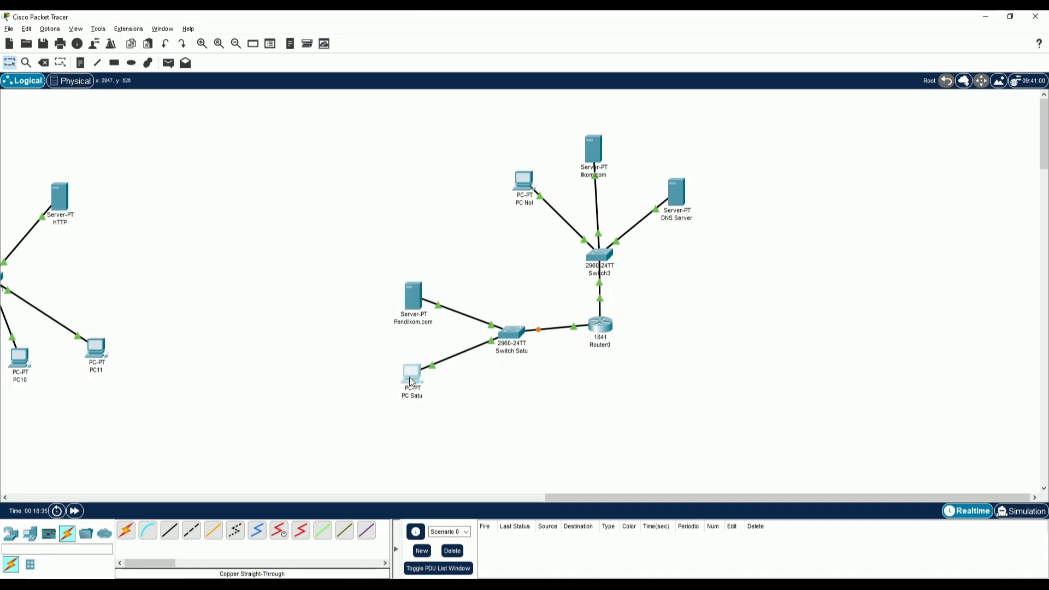
# Step: Set PC Satu's default gateway to 192.168.20.3 in its IP configuration
pyautogui.click(411, 380)
pyautogui.click(412, 201)
pyautogui.click(544, 263)
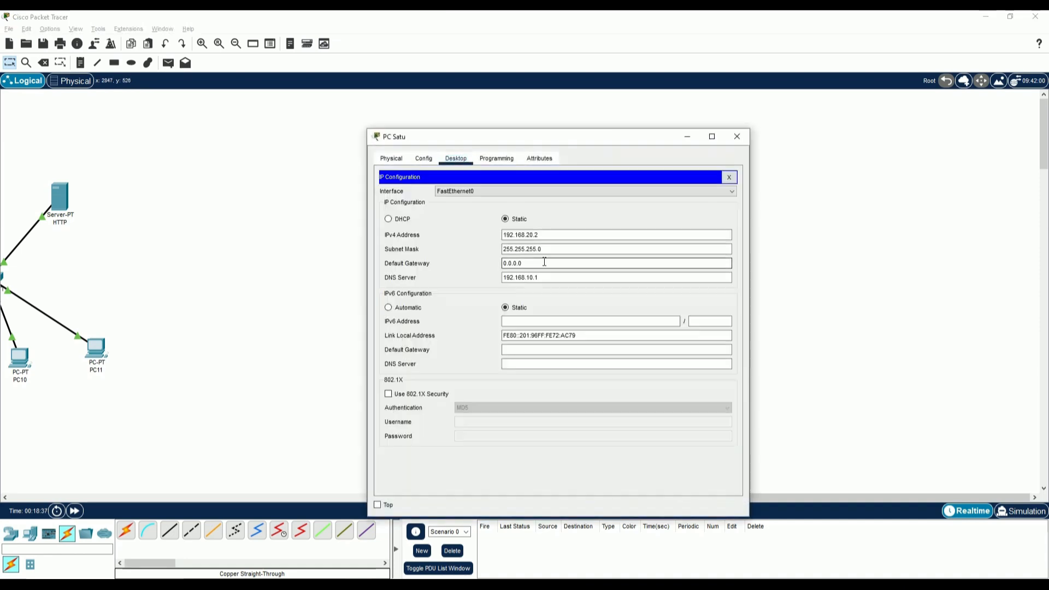
pyautogui.moveTo(544, 263); pyautogui.dragTo(503, 263)
pyautogui.write('192.168.40.1')
pyautogui.click(528, 263)
pyautogui.press('BackSpace')
pyautogui.write('2')
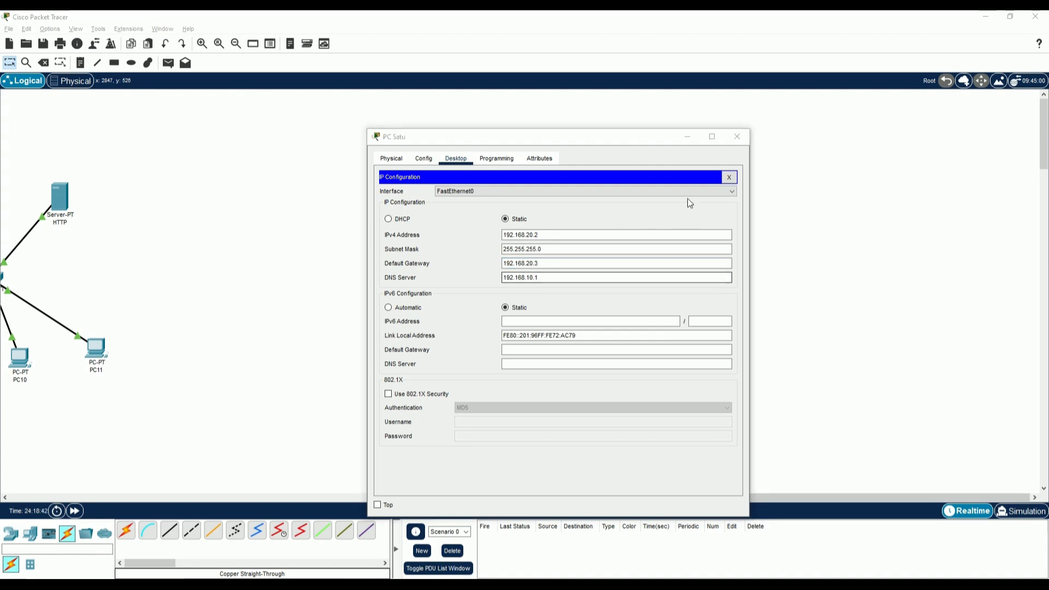
pyautogui.click(736, 136)
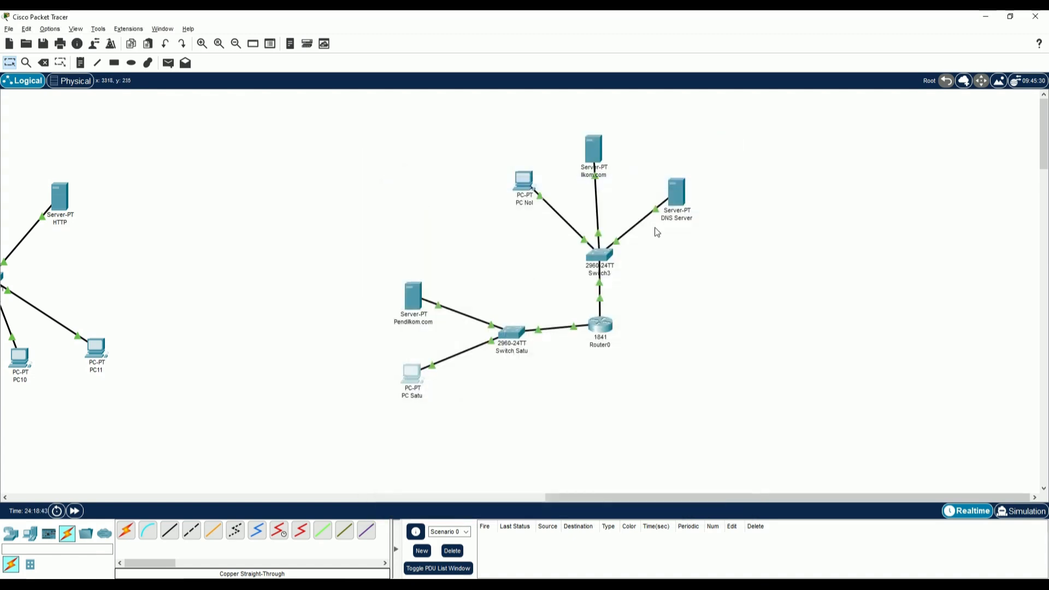
# Step: Set the DNS Server device's default gateway to 192.168.10.4 and its DNS server address to 192.168.10.1
pyautogui.click(673, 200)
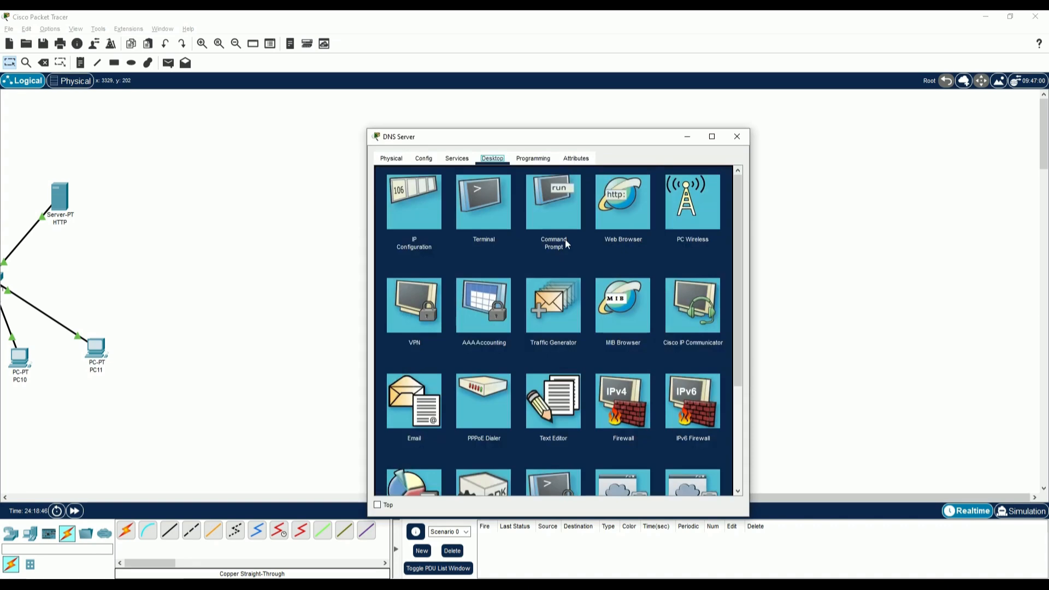
pyautogui.click(414, 202)
pyautogui.doubleClick(543, 251)
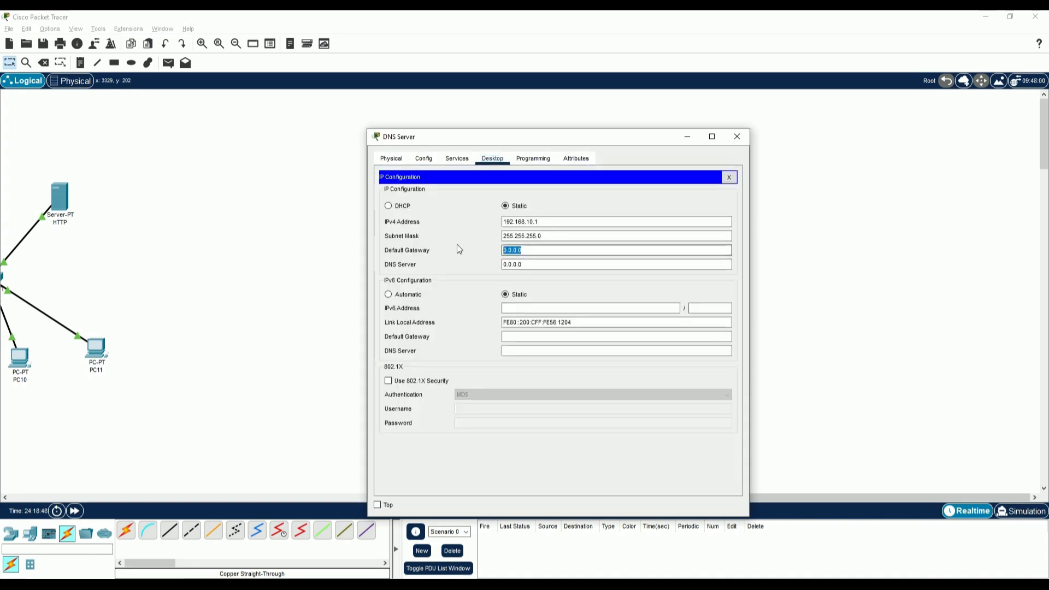
pyautogui.write('192.168.10.1')
pyautogui.press('Tab')
pyautogui.write('192.168.10.1')
pyautogui.moveTo(548, 252); pyautogui.dragTo(484, 251)
pyautogui.hotkey('ctrl', 'c')
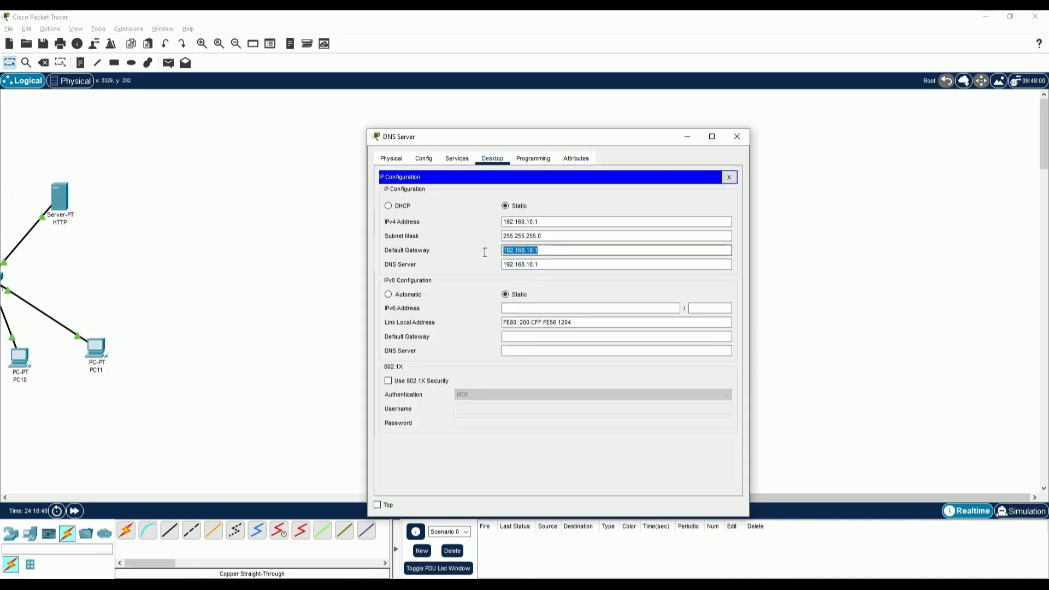
pyautogui.click(539, 250)
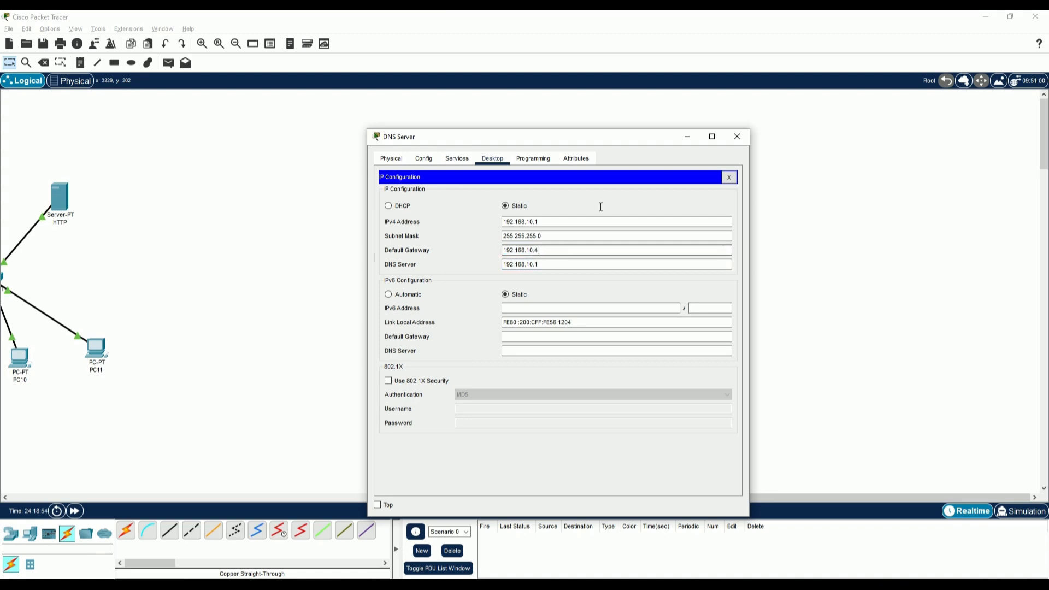
pyautogui.click(737, 136)
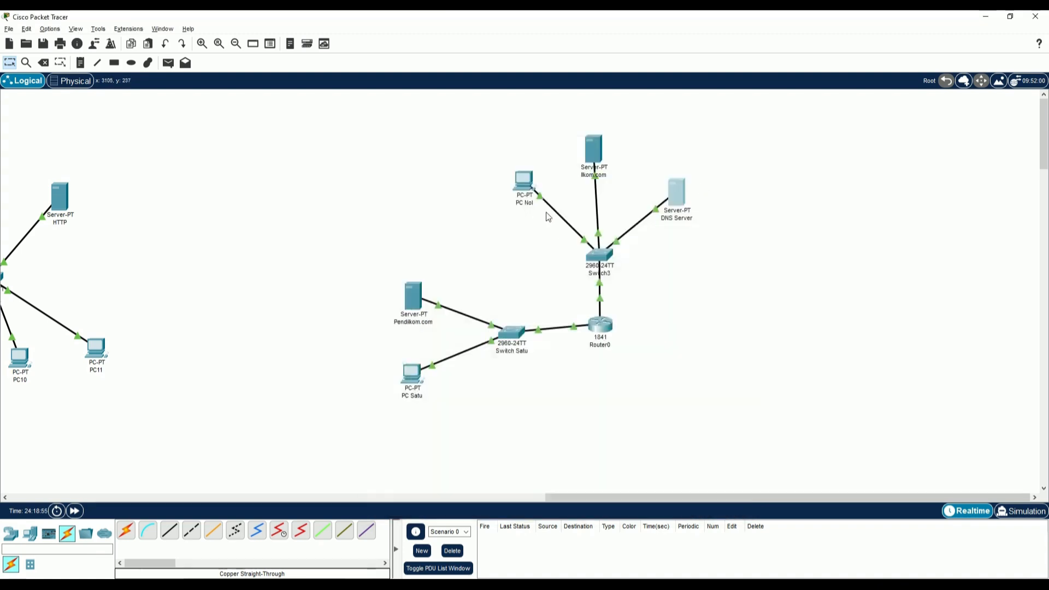
# Step: Set the Ilkom.com server's default gateway to 192.168.10.1 in its IP configuration
pyautogui.click(585, 159)
pyautogui.click(428, 224)
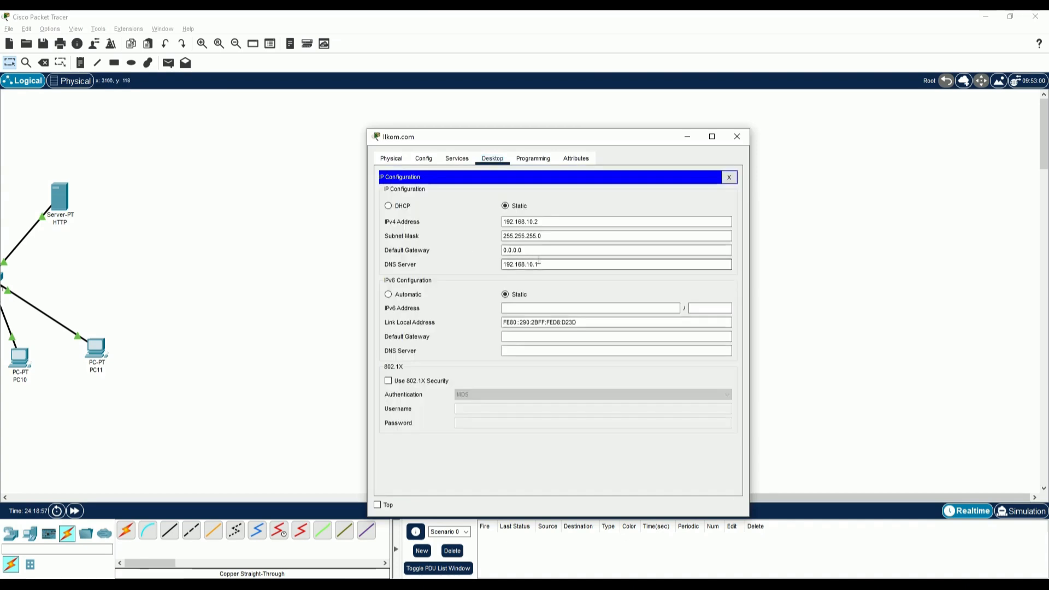
pyautogui.tripleClick(539, 250)
pyautogui.hotkey('ctrl', 'v')
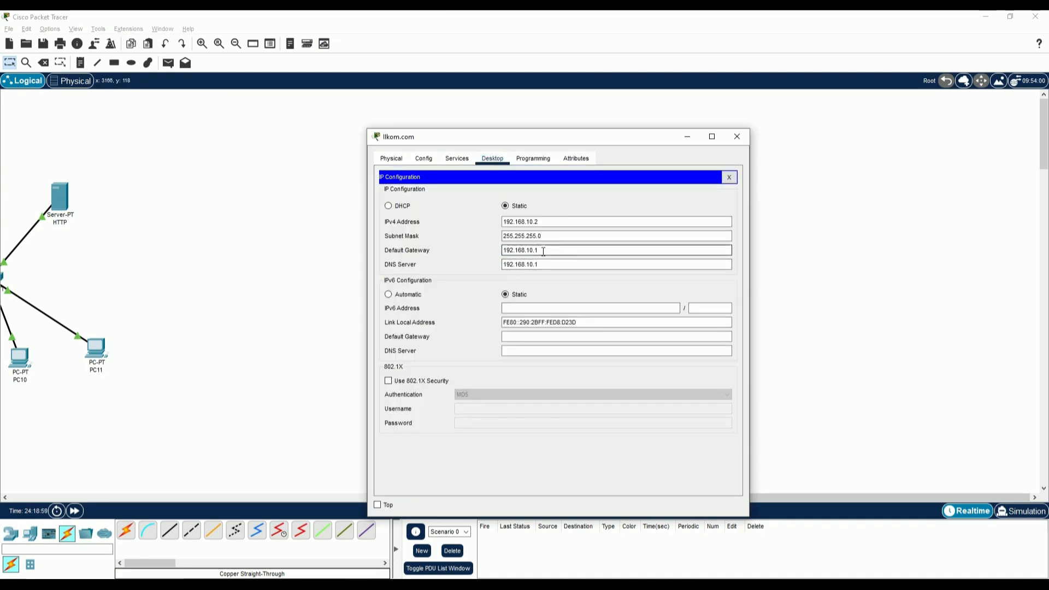
pyautogui.click(737, 136)
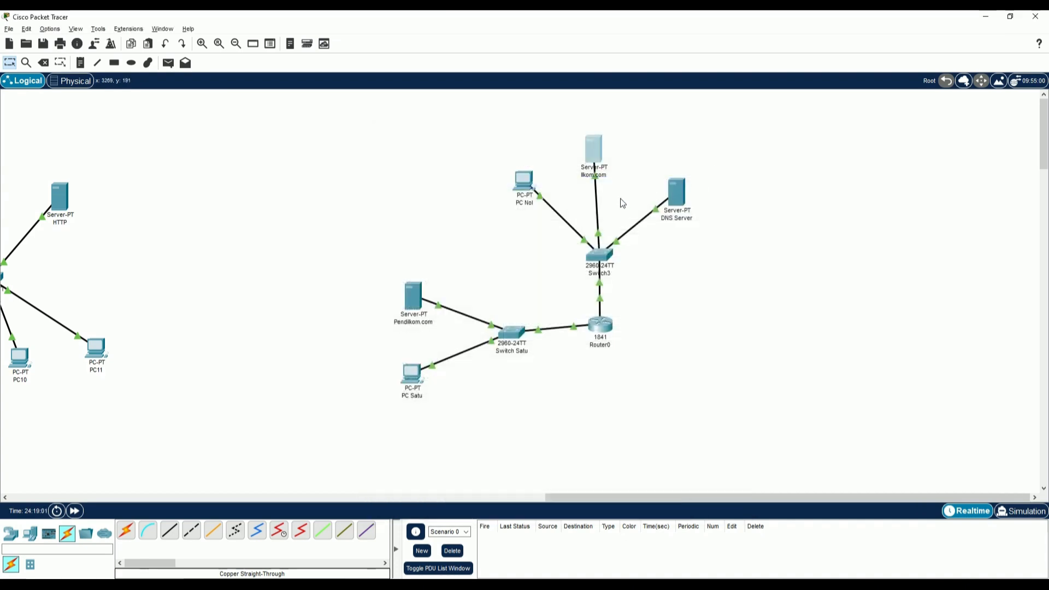
# Step: Set PC Nol's default gateway to 192.168.10.4 in its IP configuration
pyautogui.click(519, 183)
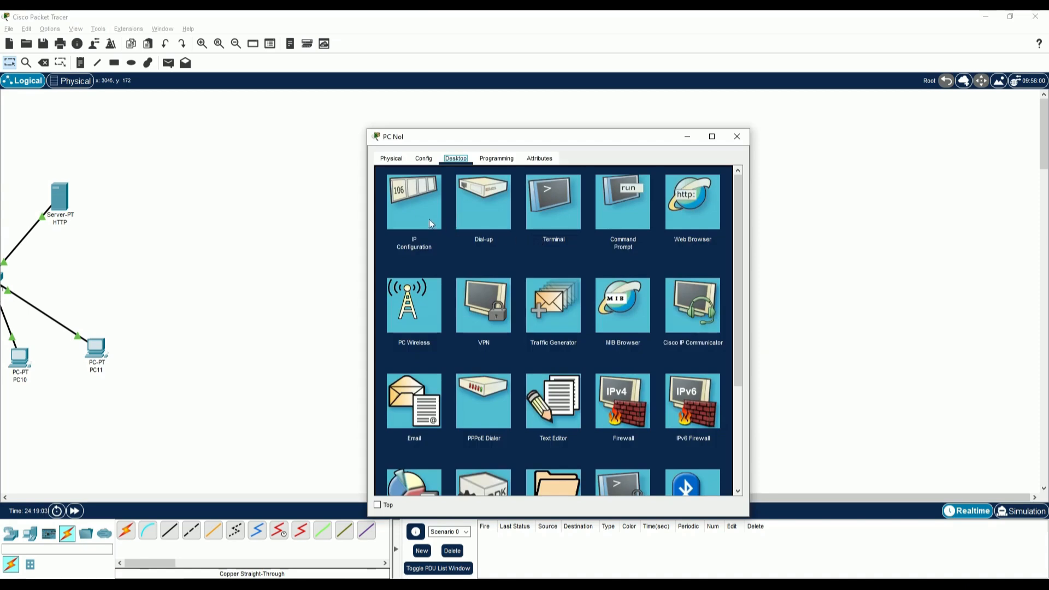
pyautogui.click(423, 218)
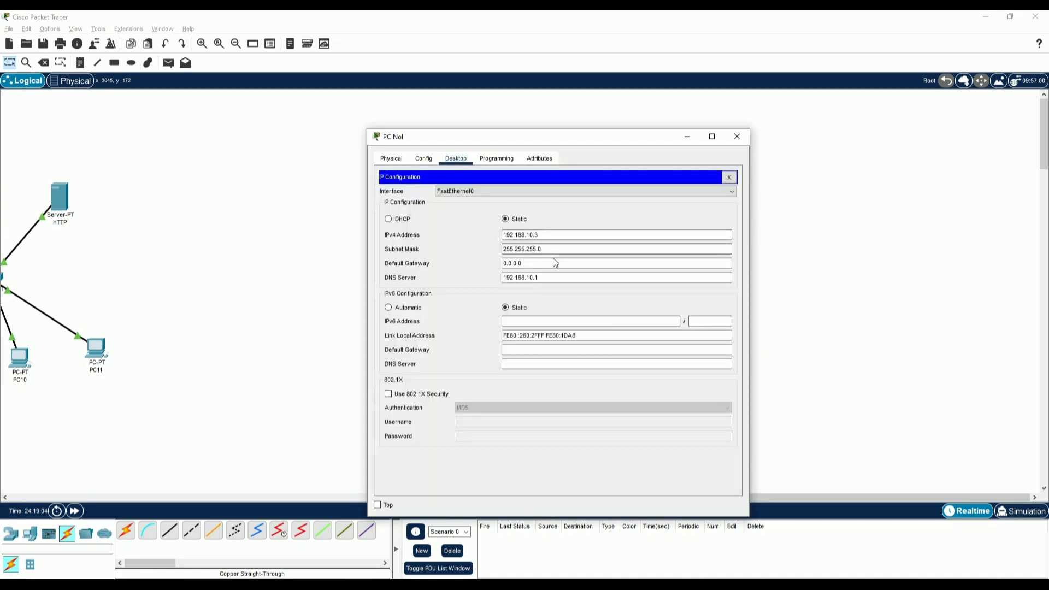
pyautogui.click(524, 264)
pyautogui.doubleClick(523, 264)
pyautogui.write('192.168.10.1')
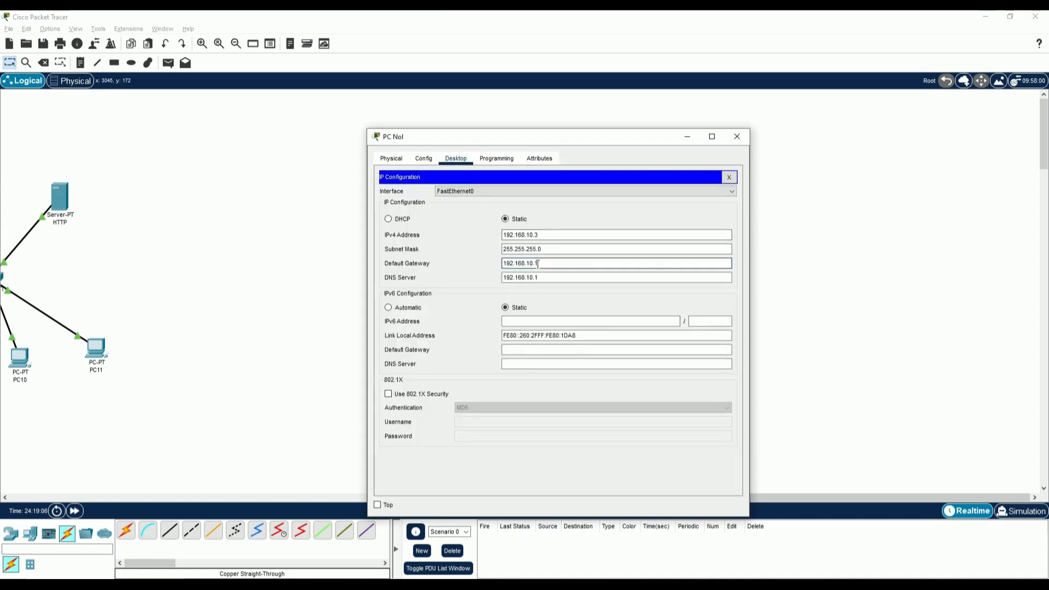
pyautogui.press('BackSpace')
pyautogui.write('4')
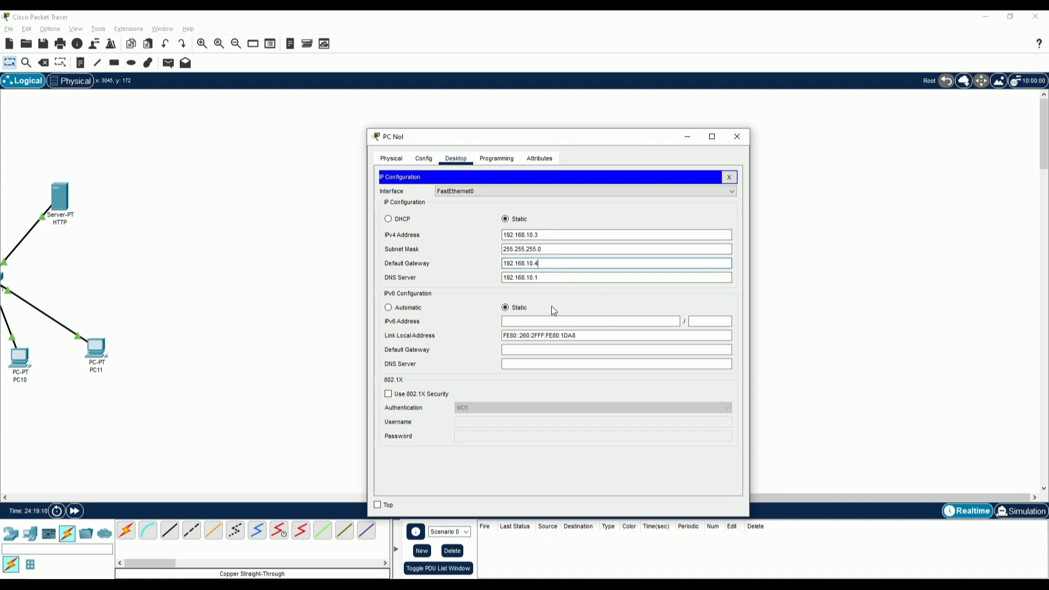
pyautogui.click(737, 141)
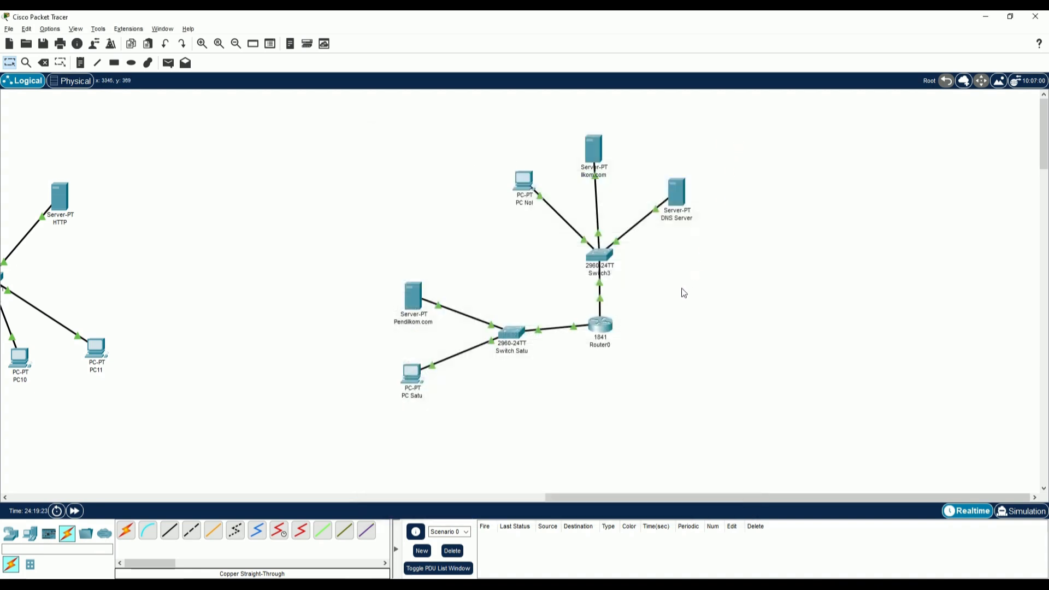
# Step: Remove the welcome sentence after the hr tag from index.html in the Ilkom.com server's HTTP service
pyautogui.click(594, 158)
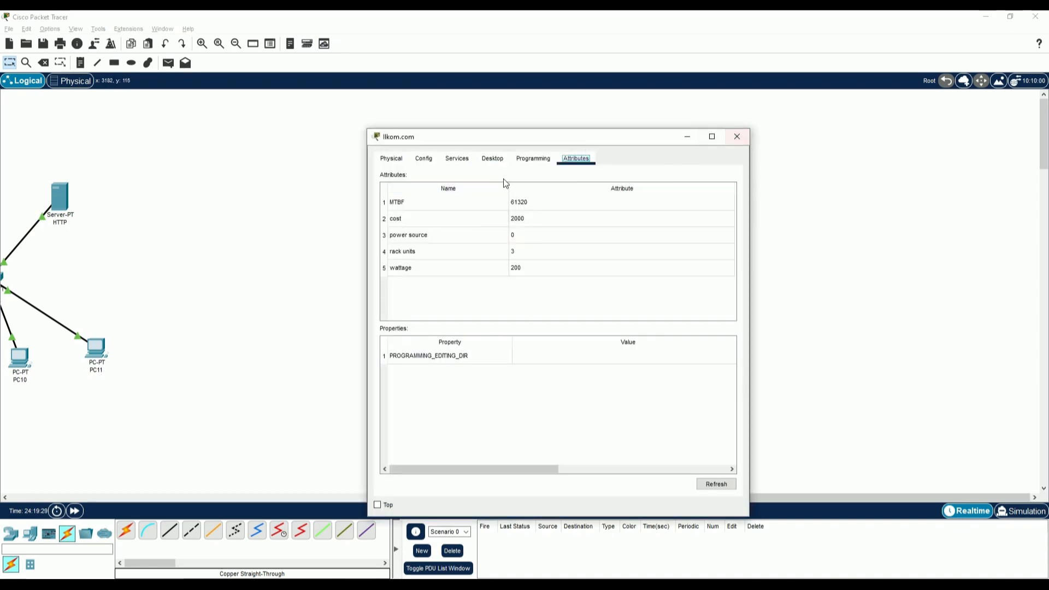
pyautogui.click(459, 159)
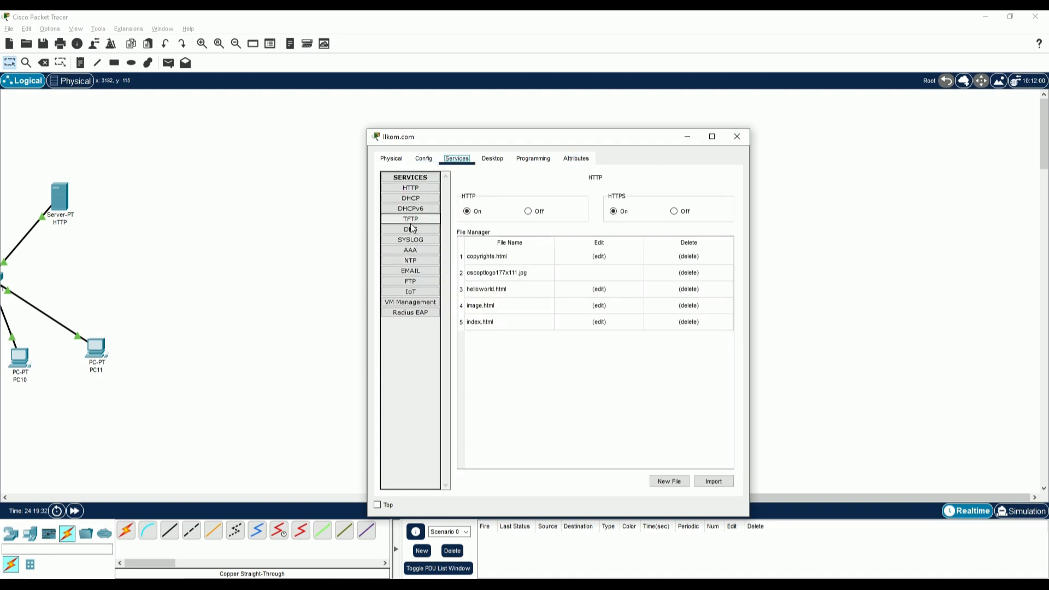
pyautogui.click(416, 187)
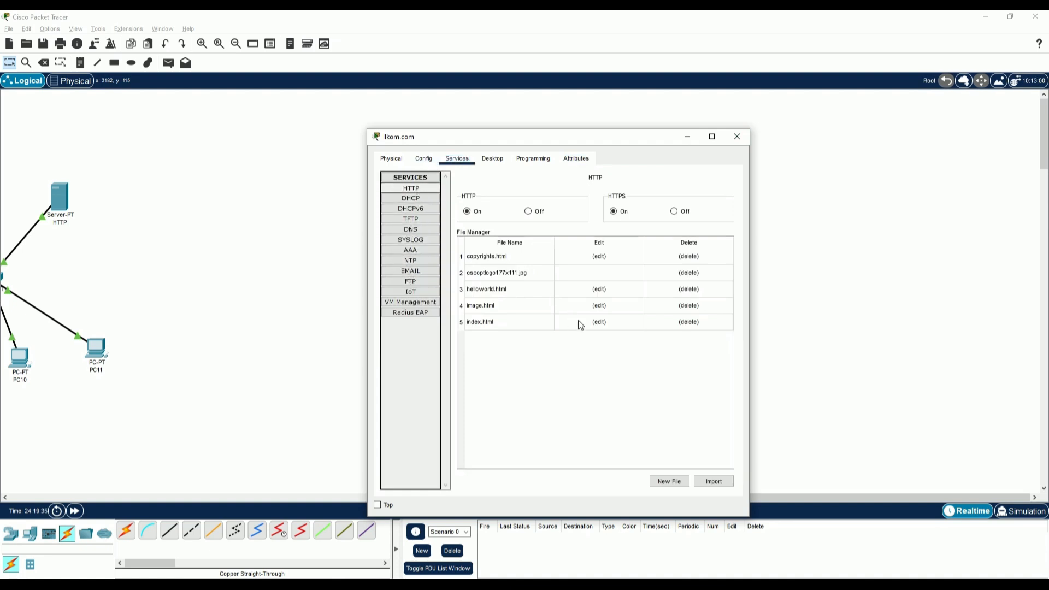
pyautogui.click(599, 323)
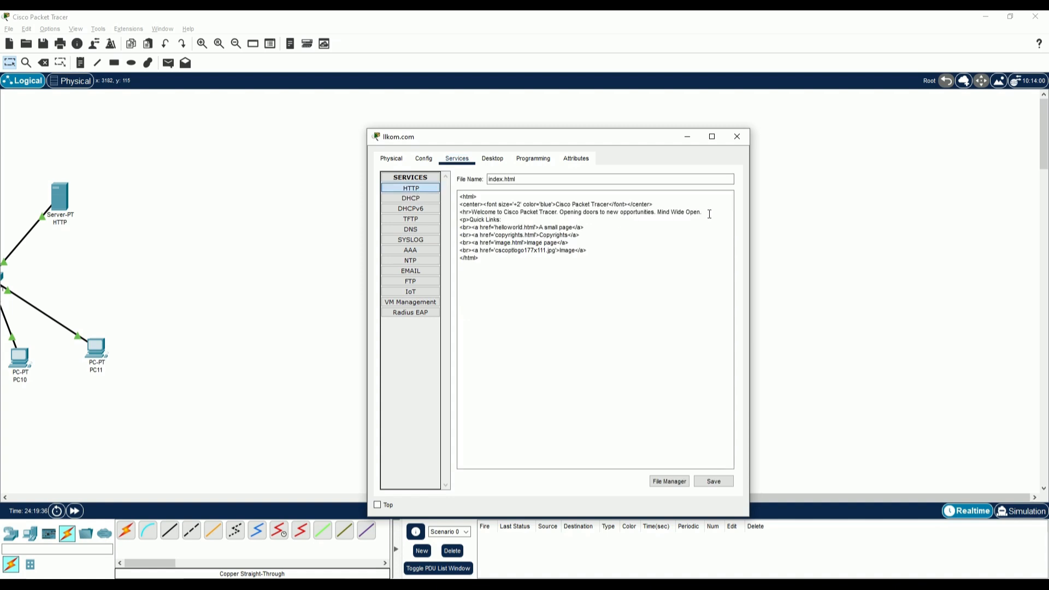
pyautogui.moveTo(709, 213); pyautogui.dragTo(475, 216)
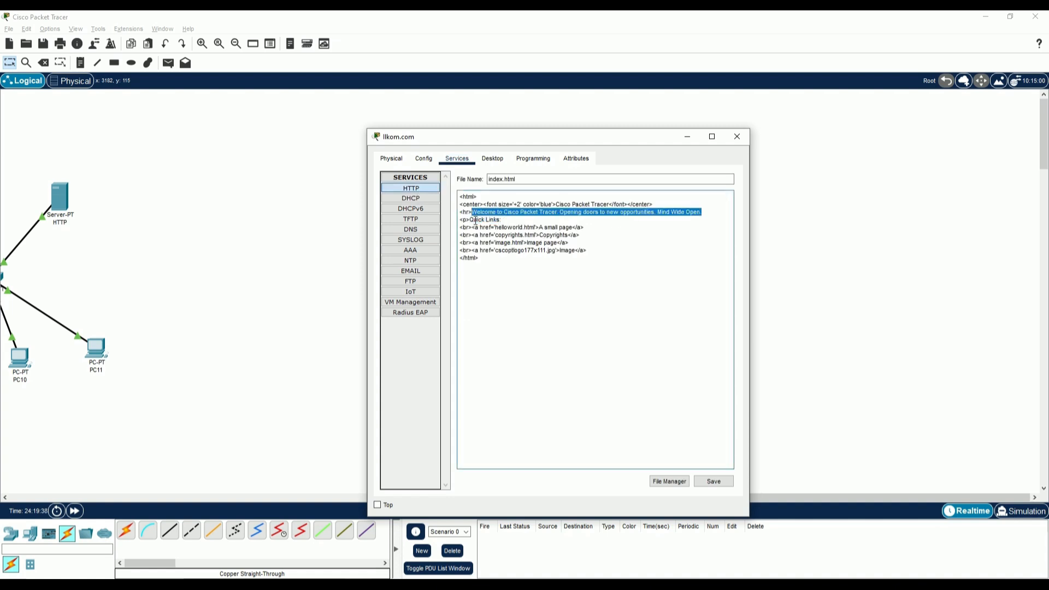
pyautogui.press('BackSpace')
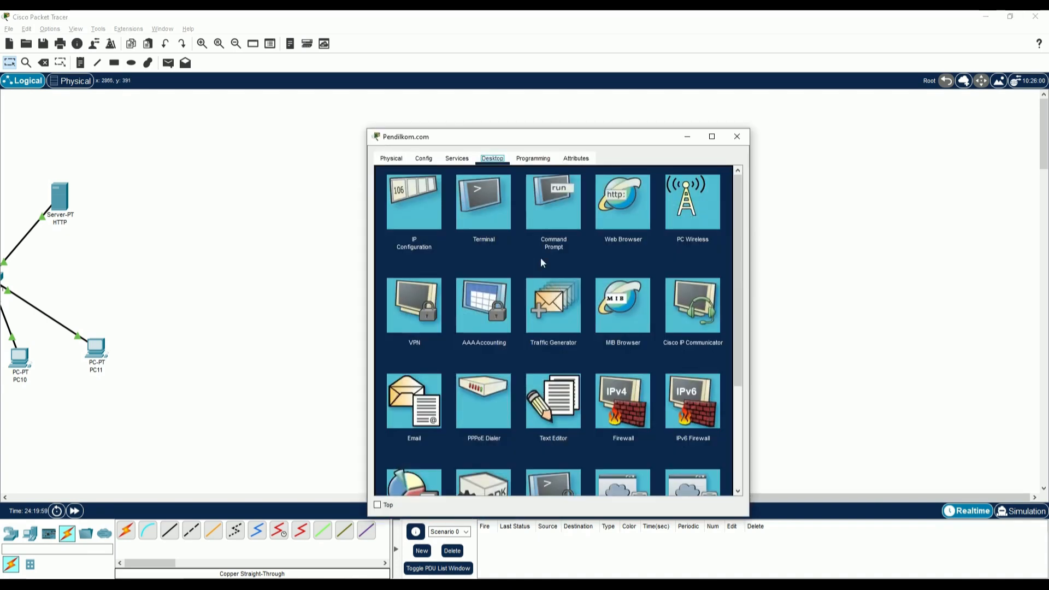
pyautogui.click(623, 214)
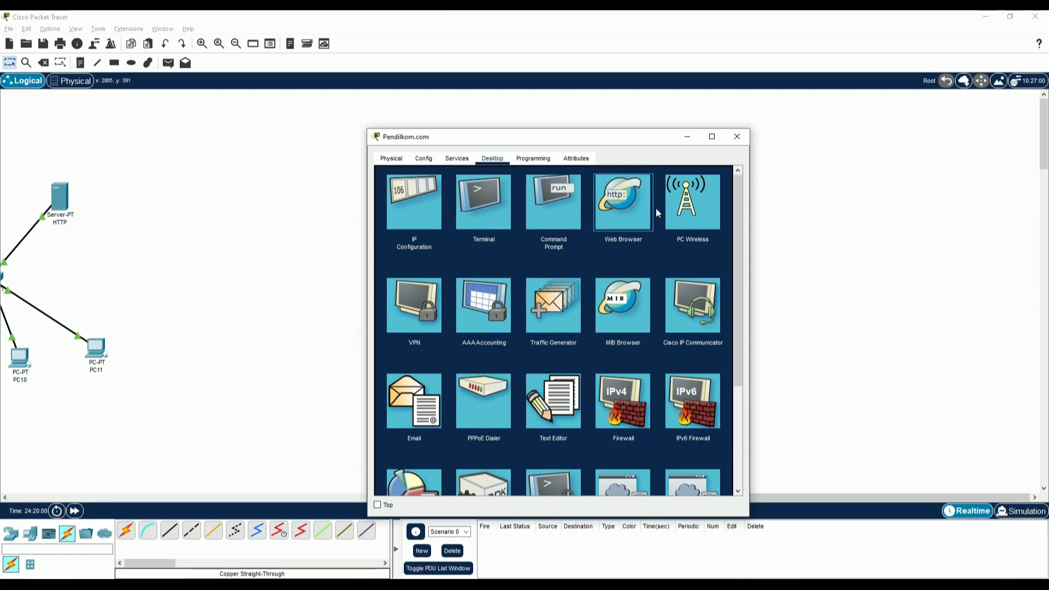
pyautogui.click(624, 203)
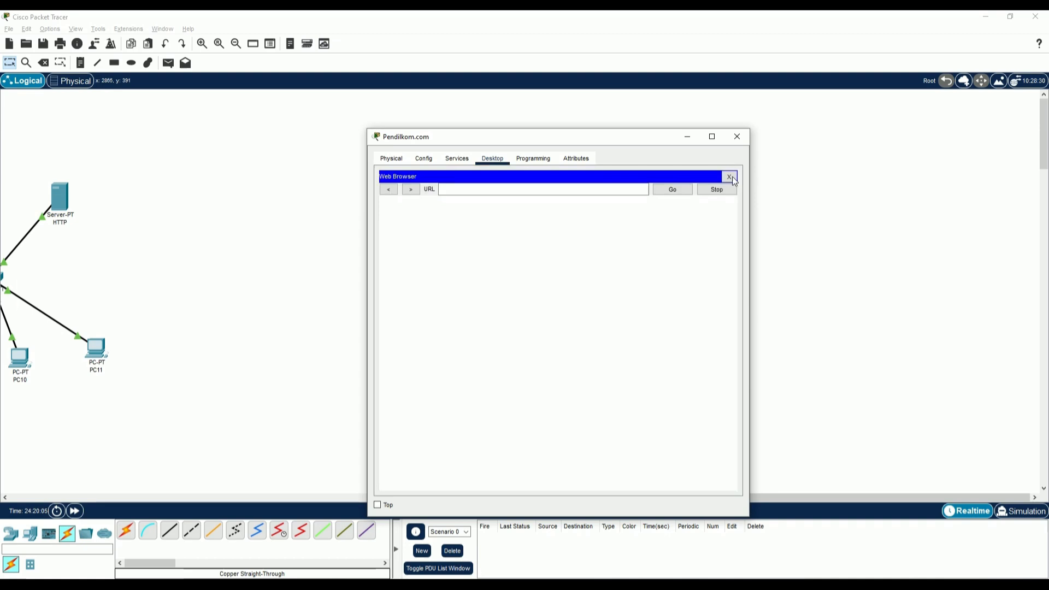
pyautogui.click(737, 137)
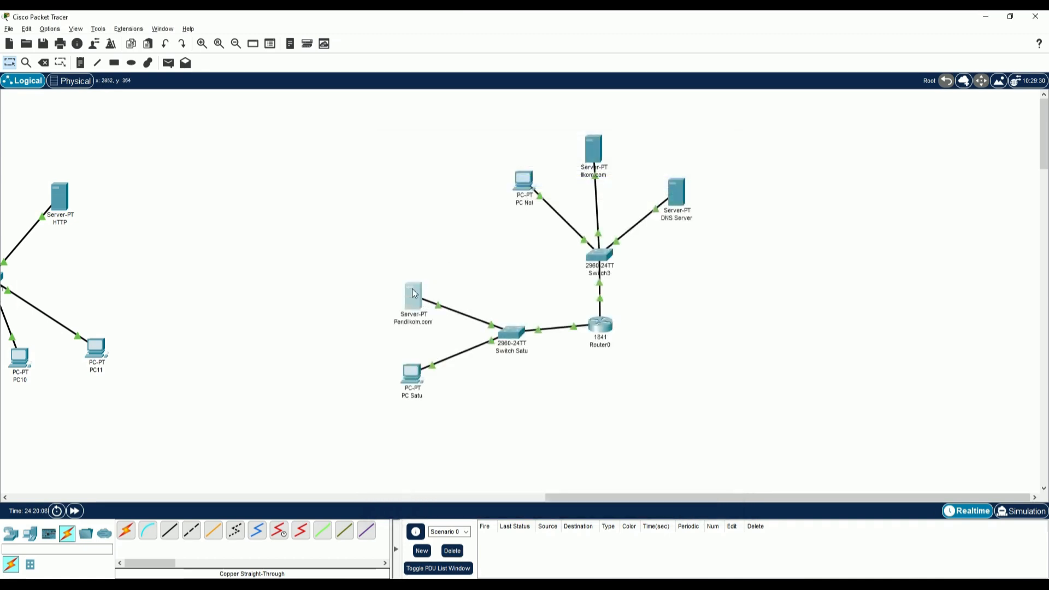
# Step: Replace the welcome sentence in index.html of the Pendilkom.com server's HTTP service with "Pendilkom.com"
pyautogui.click(421, 281)
pyautogui.click(451, 160)
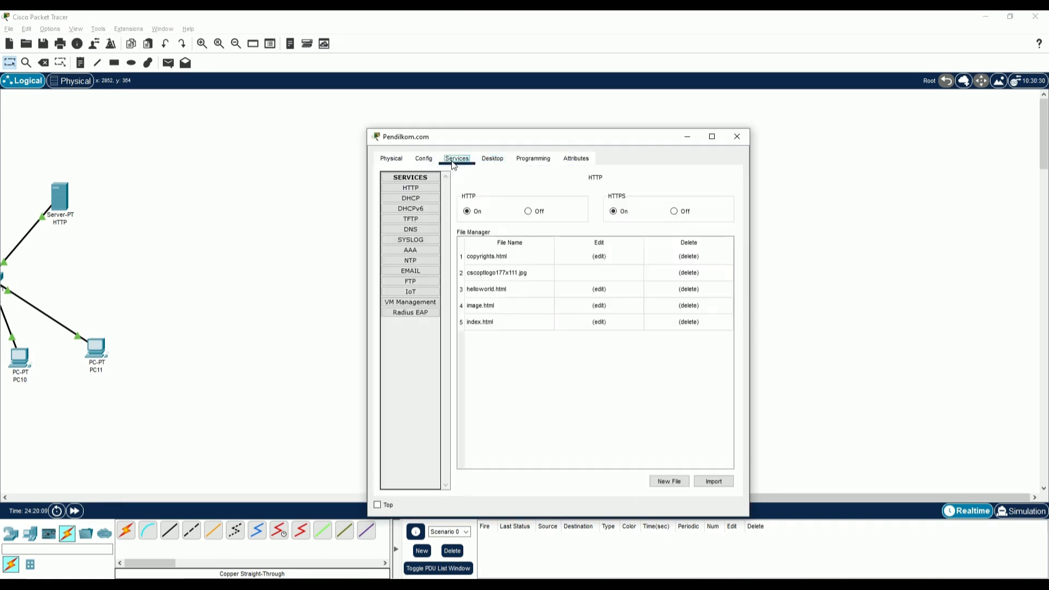
pyautogui.click(431, 188)
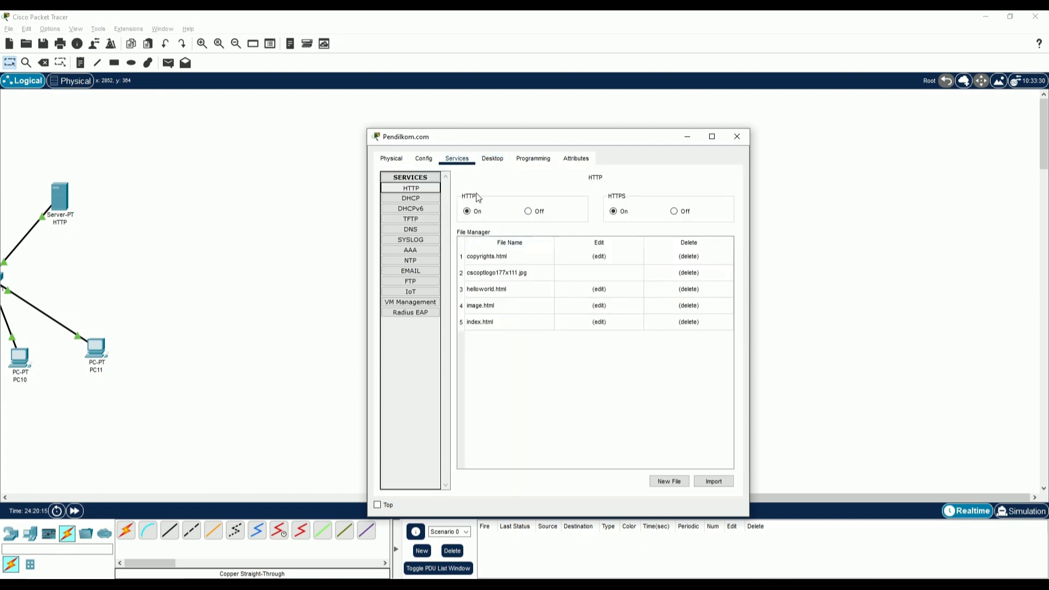
pyautogui.click(599, 321)
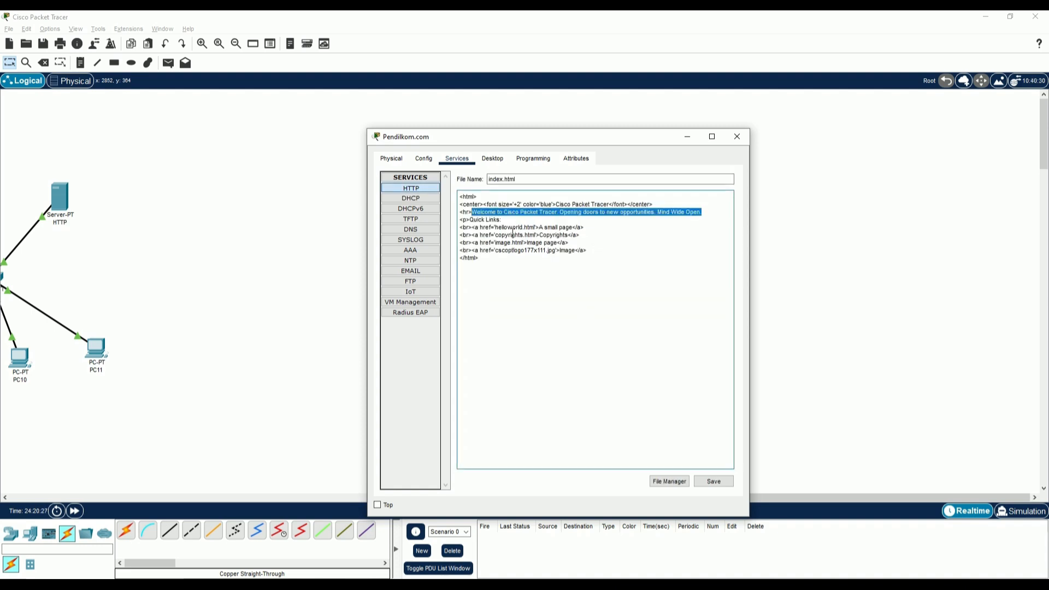
pyautogui.write('Pendilk')
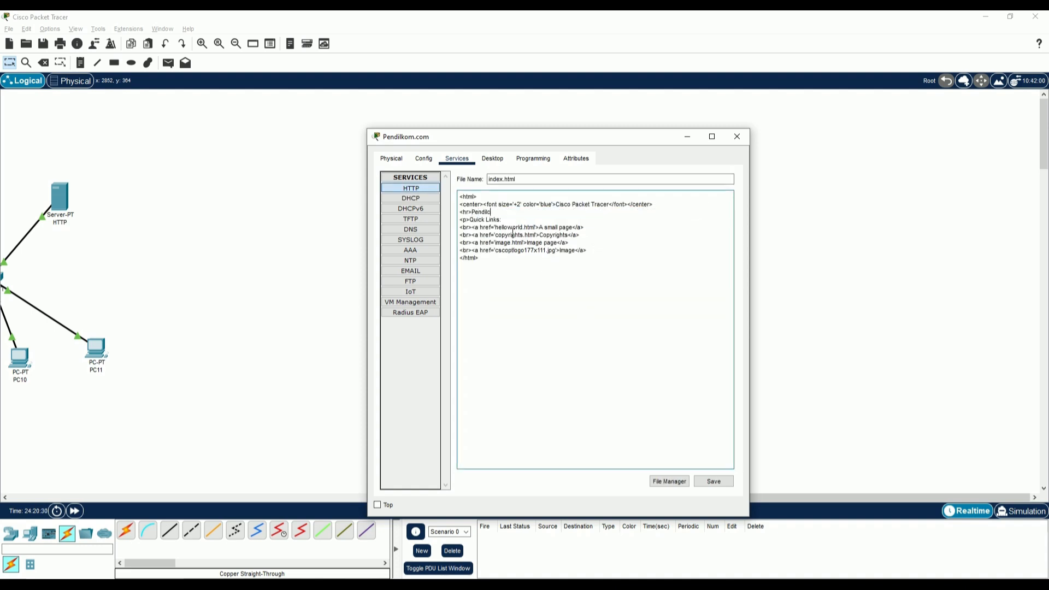
pyautogui.write('om.com')
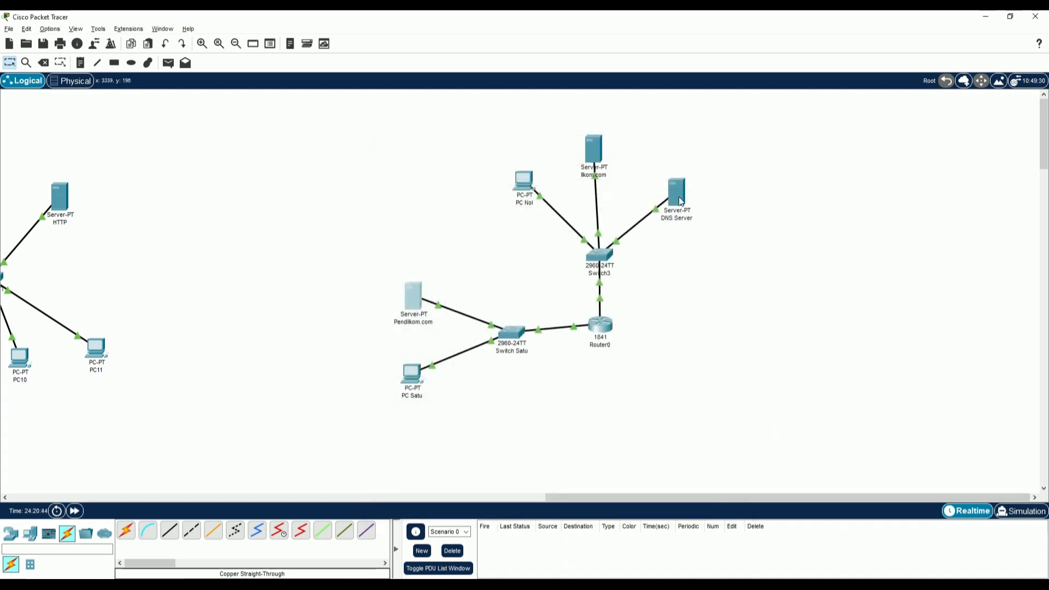
# Step: Turn on the DNS service on the DNS Server device and move its window off the network diagram
pyautogui.click(681, 201)
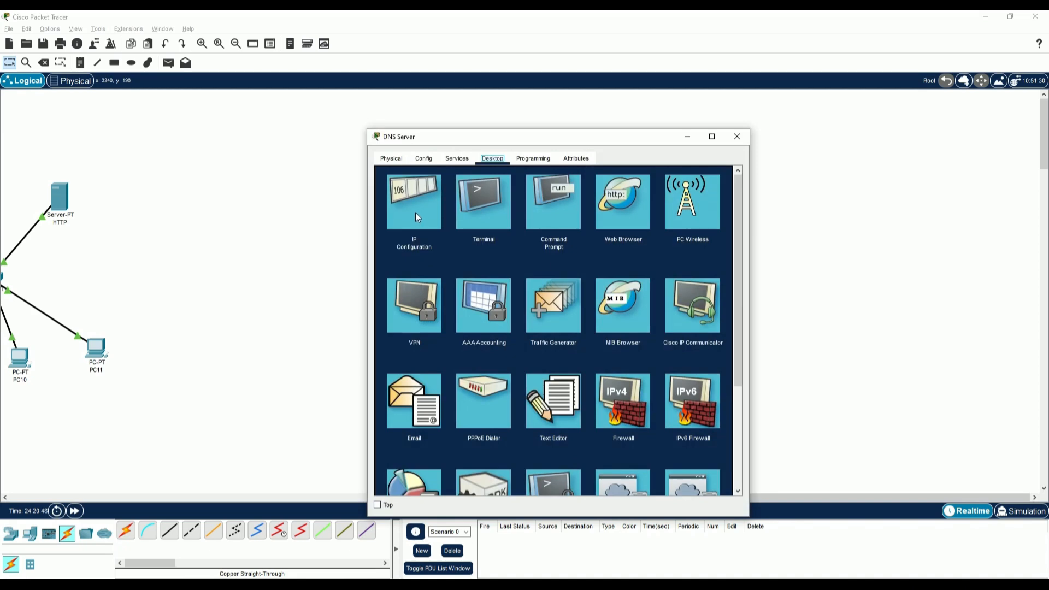
pyautogui.click(423, 158)
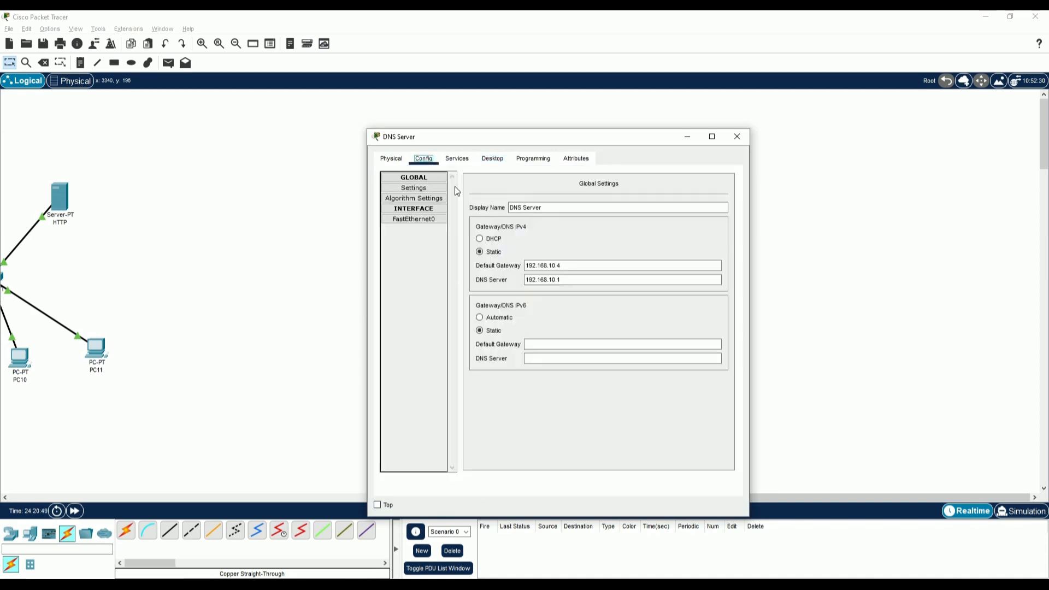
pyautogui.click(456, 159)
pyautogui.click(415, 230)
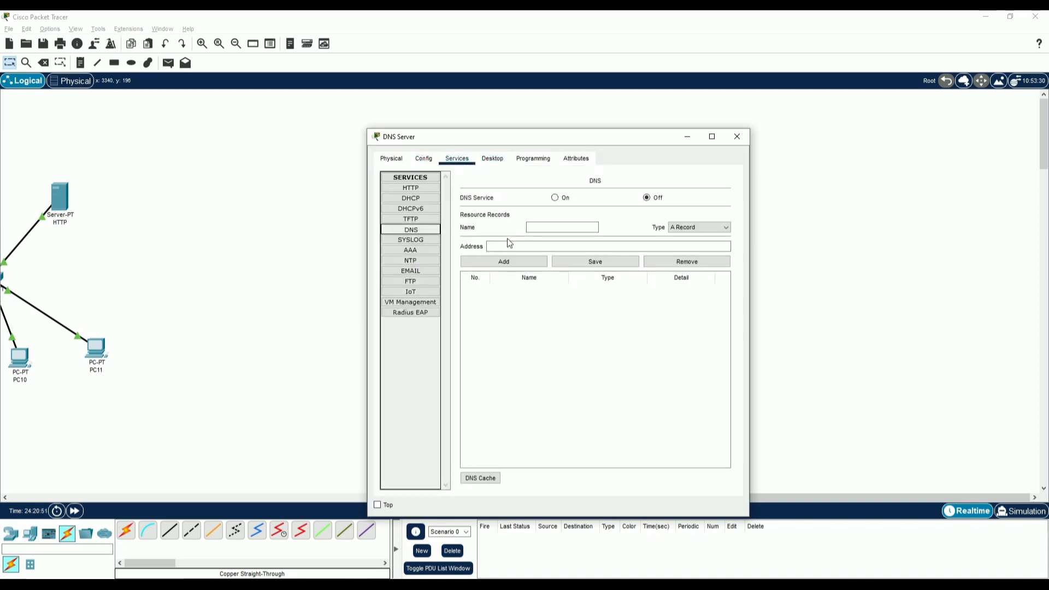
pyautogui.click(554, 198)
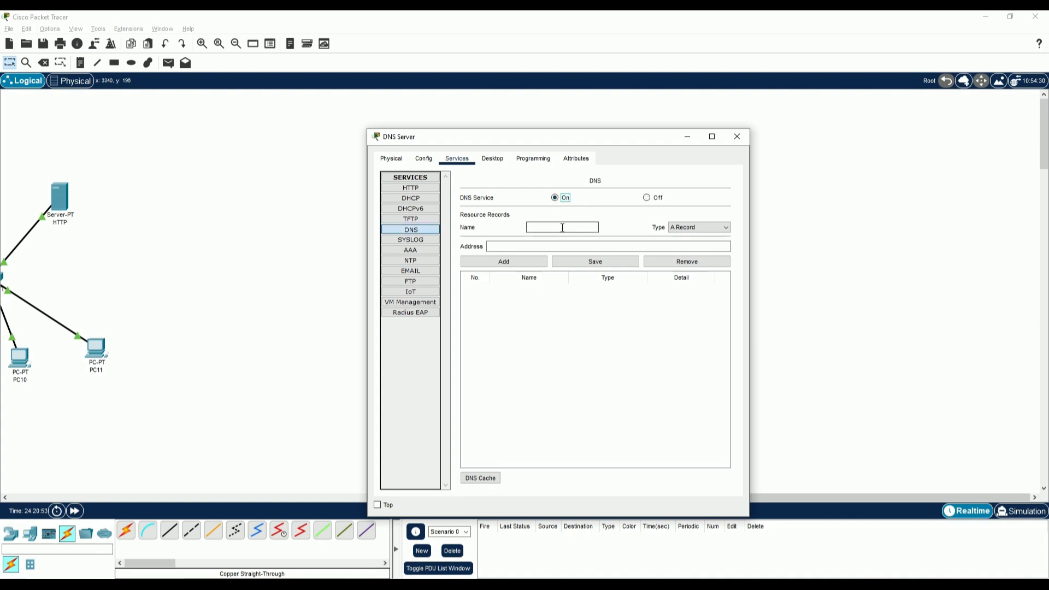
pyautogui.click(562, 227)
pyautogui.moveTo(587, 144); pyautogui.dragTo(829, 147)
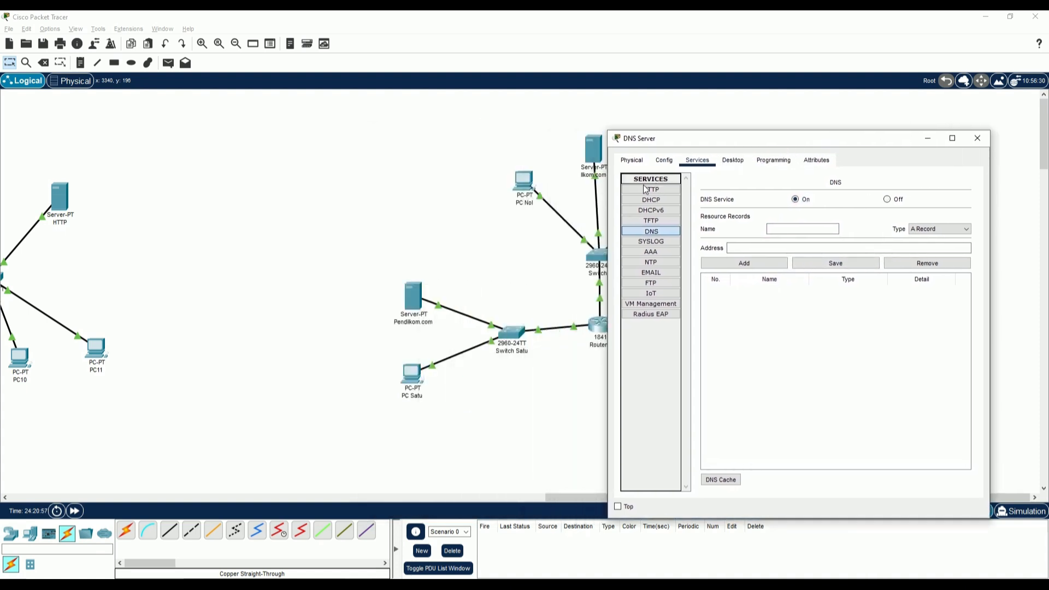
# Step: Look up the Ilkom.com server's IPv4 address in its IP configuration
pyautogui.click(593, 161)
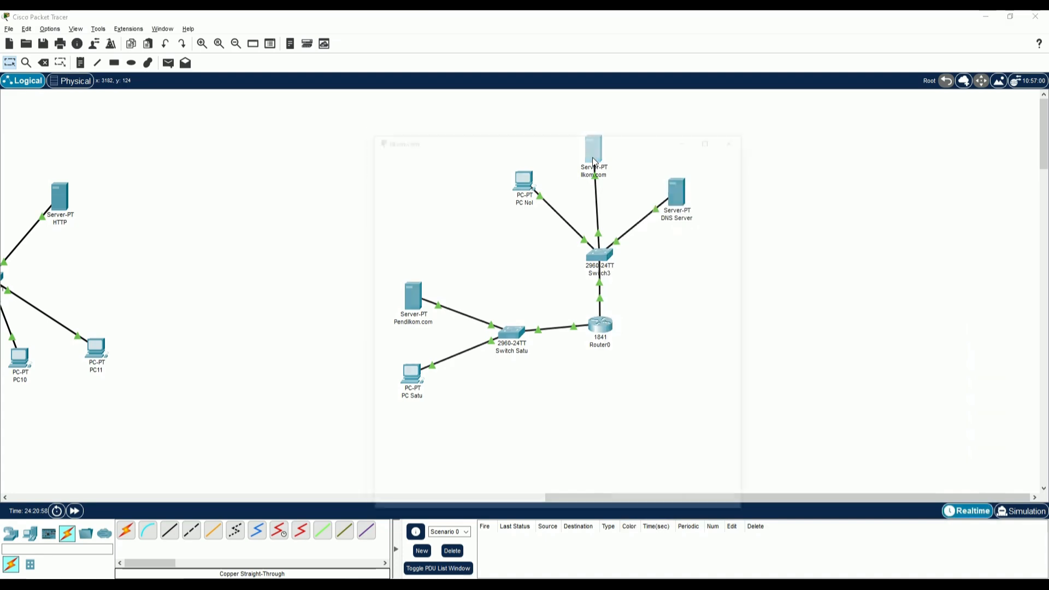
pyautogui.click(423, 159)
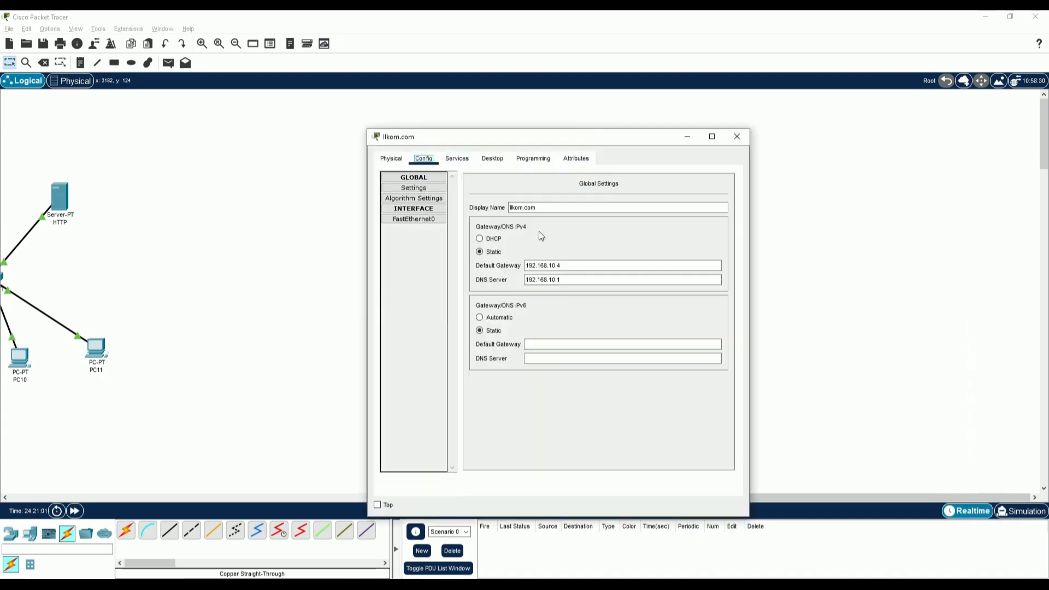
pyautogui.click(500, 162)
pyautogui.click(454, 162)
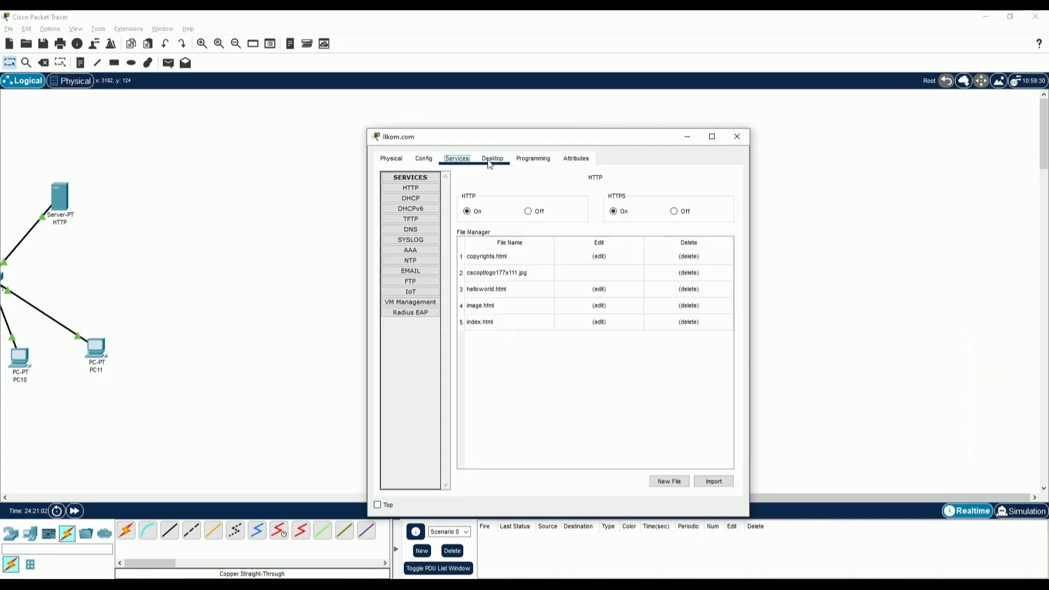
pyautogui.click(522, 162)
pyautogui.click(491, 158)
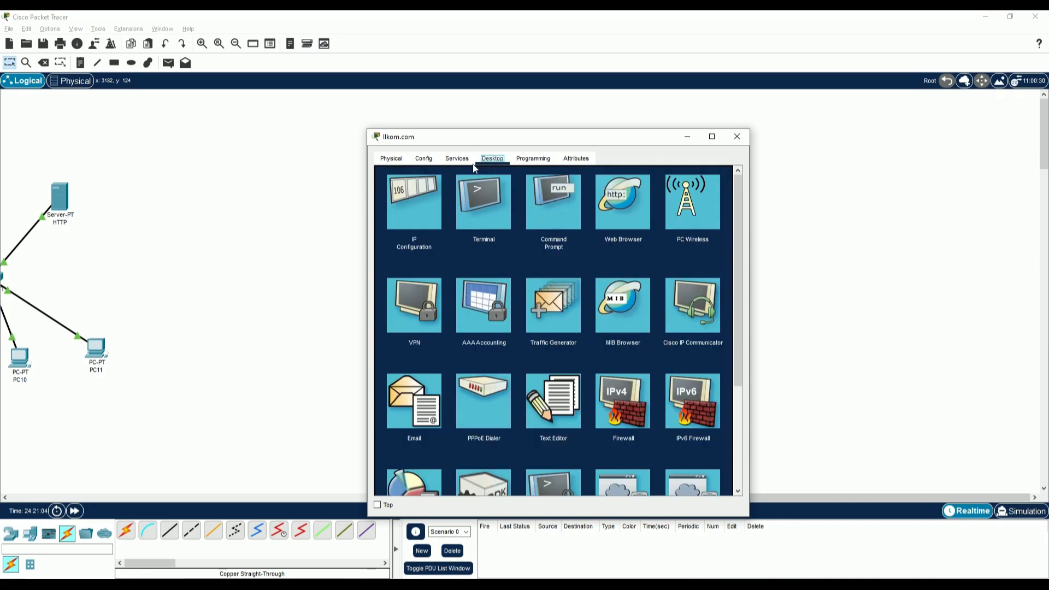
pyautogui.click(432, 183)
pyautogui.click(736, 136)
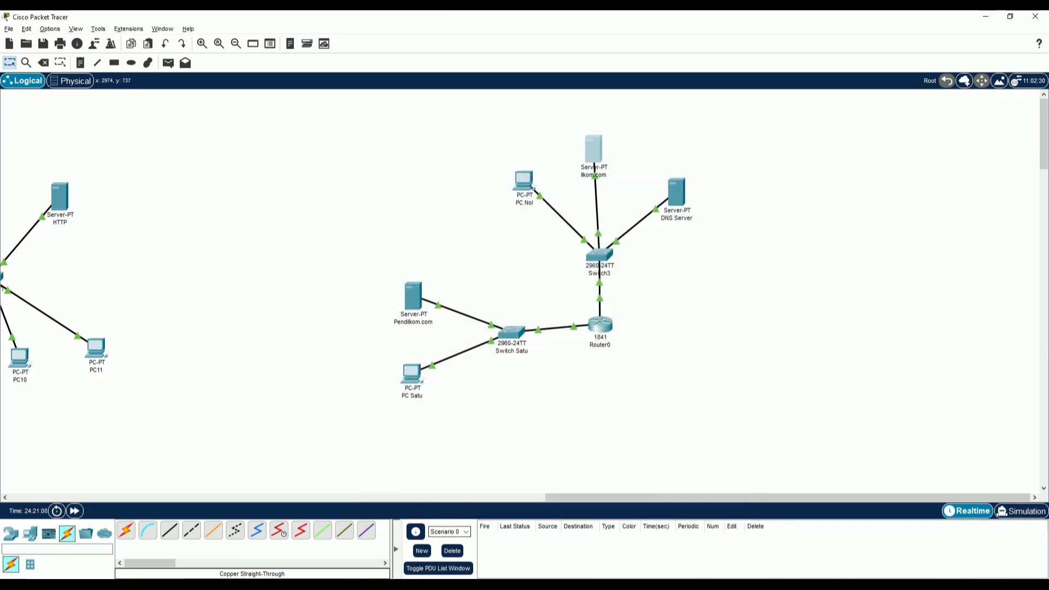
# Step: Add an A record named ilkom.com with address 192.168.10.2 to the DNS Server's resource records
pyautogui.click(429, 549)
pyautogui.click(789, 232)
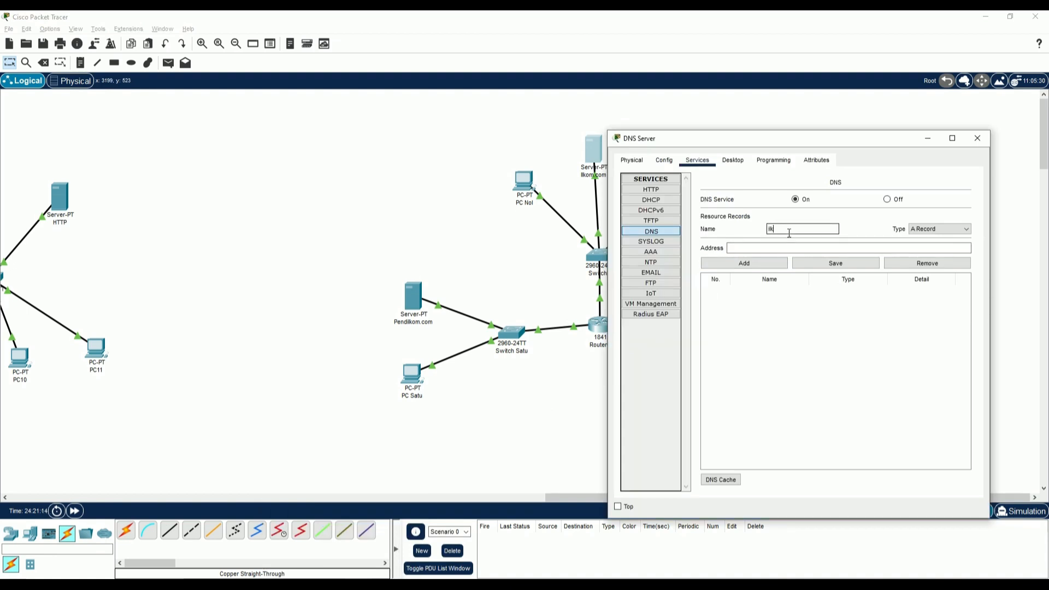
pyautogui.write('ilkom.com')
pyautogui.click(782, 246)
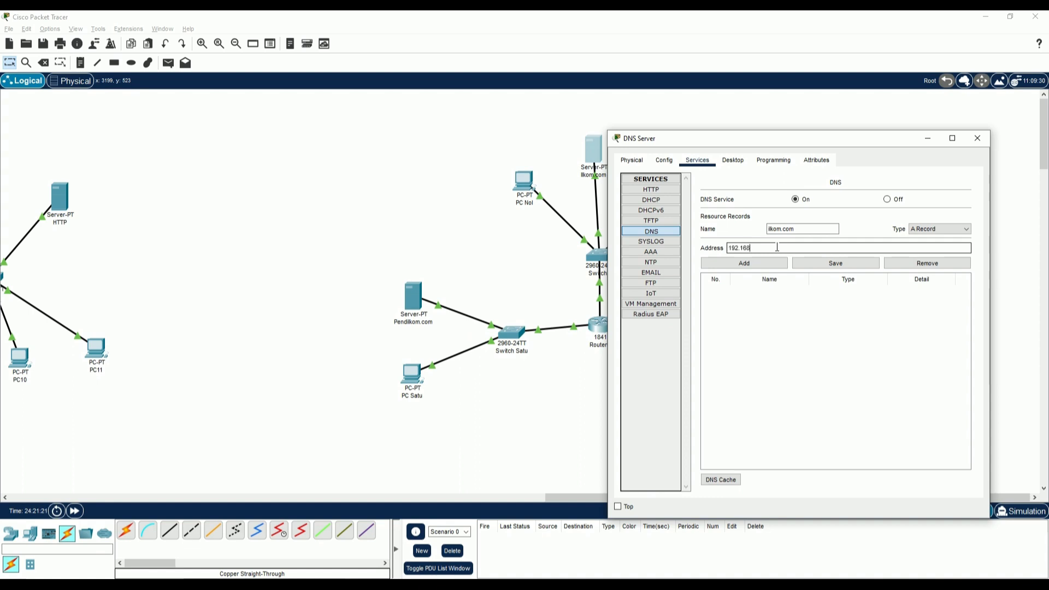
pyautogui.write('192.168.10.2')
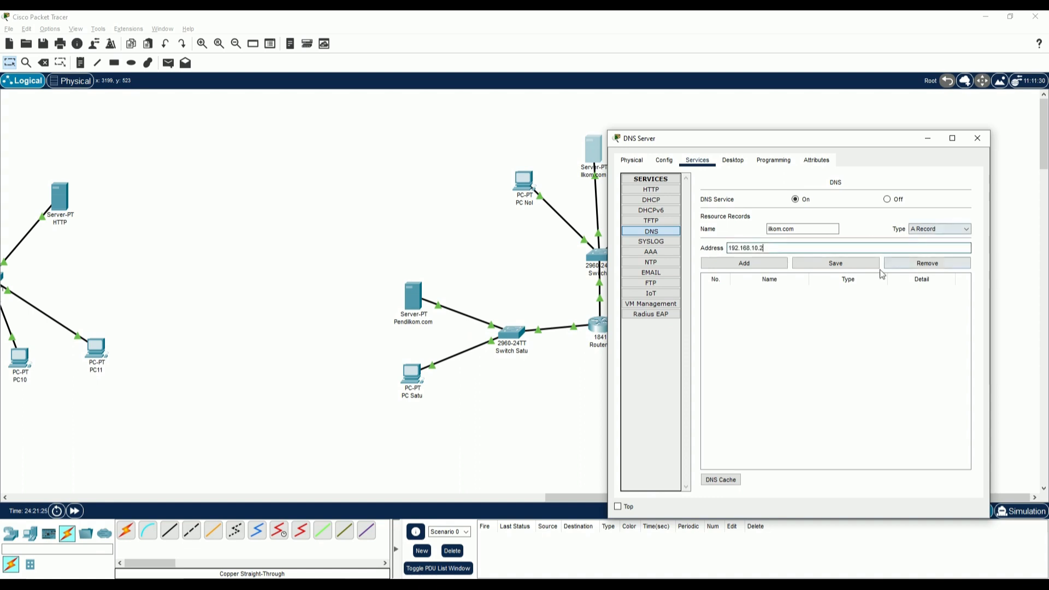
pyautogui.click(768, 264)
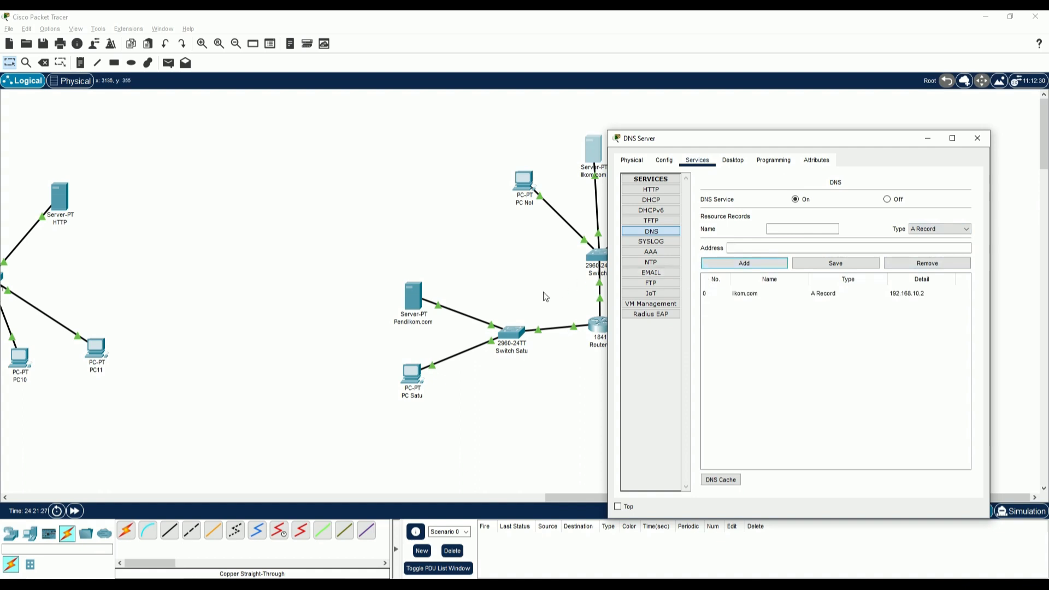
# Step: Look up the Pendilkom.com server's IPv4 address in its IP configuration
pyautogui.click(419, 307)
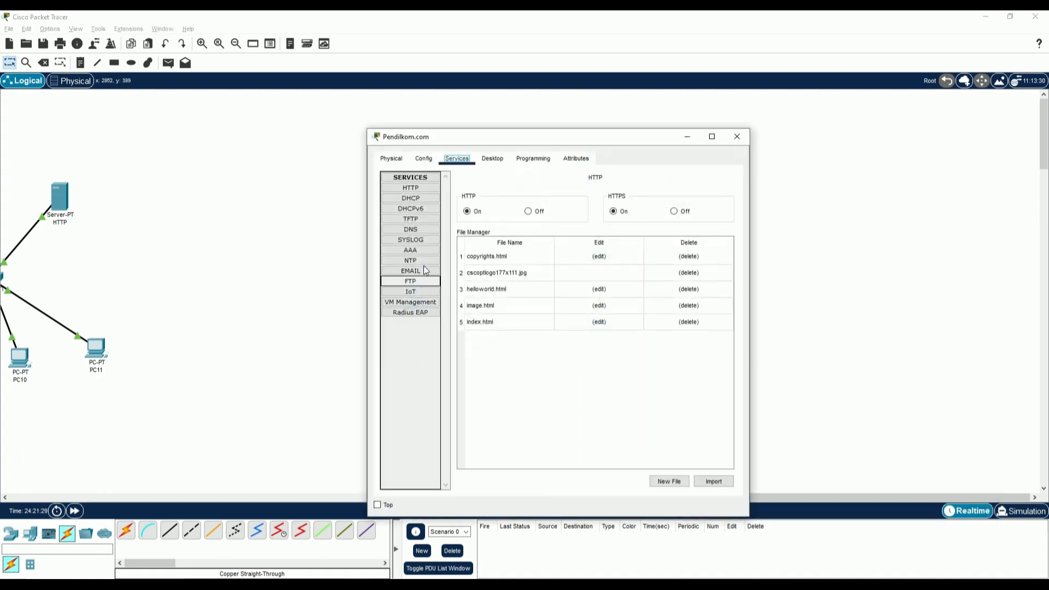
pyautogui.click(493, 159)
pyautogui.click(432, 194)
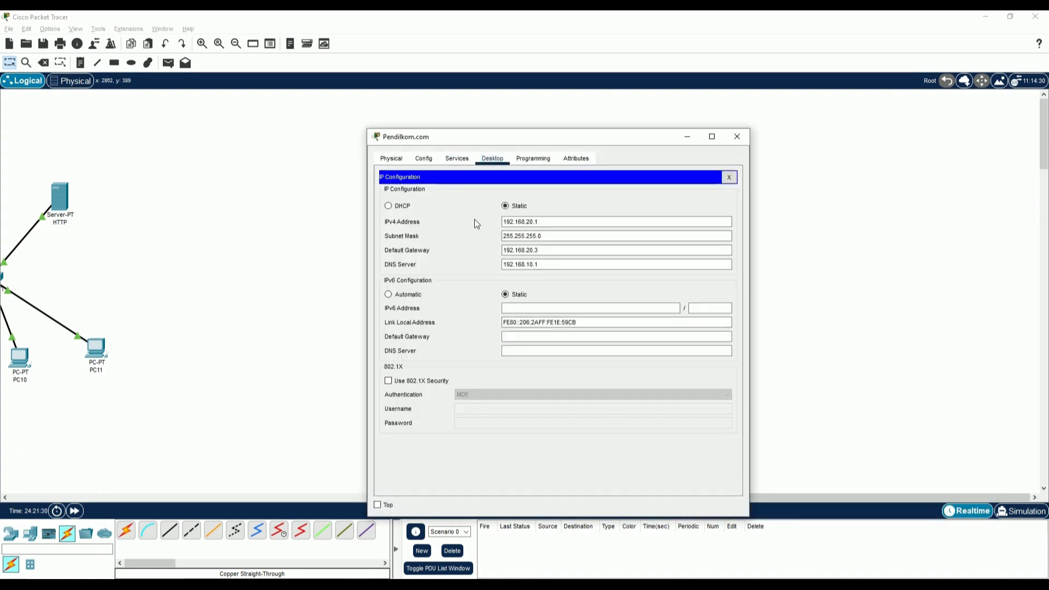
pyautogui.click(737, 136)
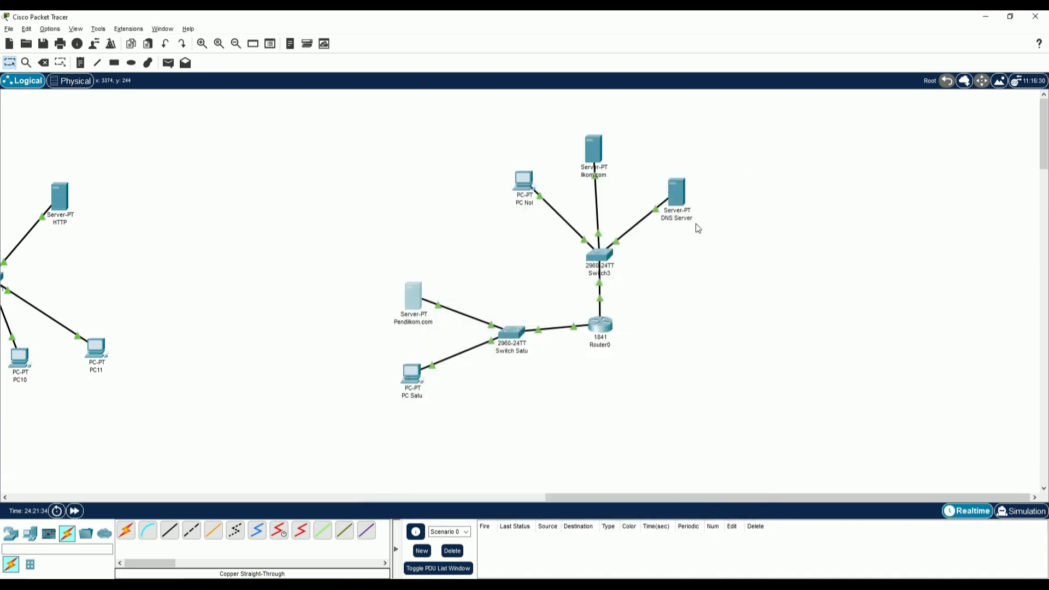
# Step: Add an A record named pendilkom.com with address 192.168.20.1 to the DNS Server's resource records and close its window
pyautogui.click(684, 207)
pyautogui.click(787, 230)
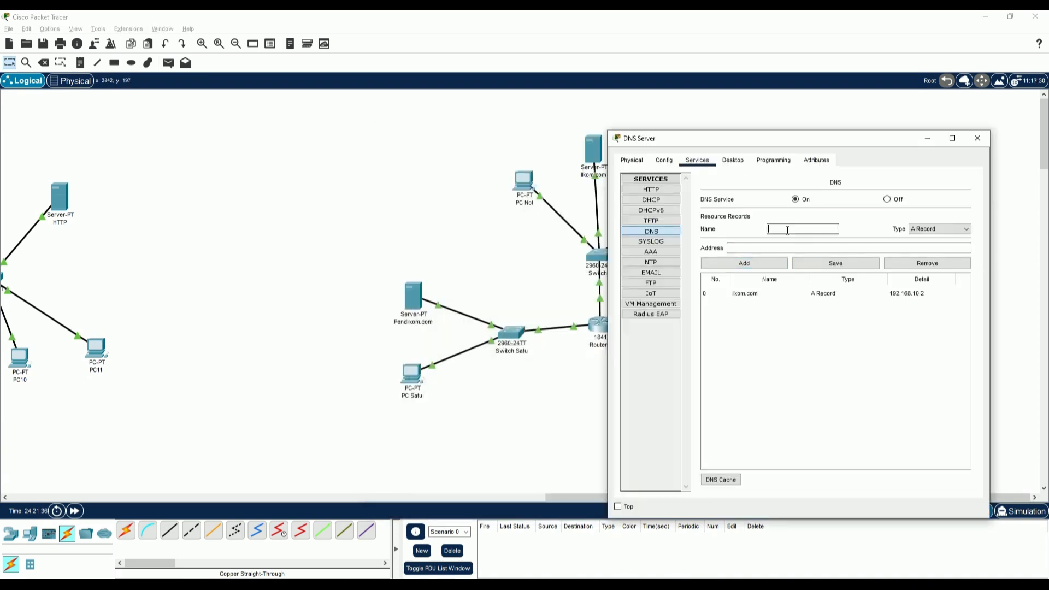
pyautogui.write('pendilkom.com')
pyautogui.click(775, 250)
pyautogui.write('19')
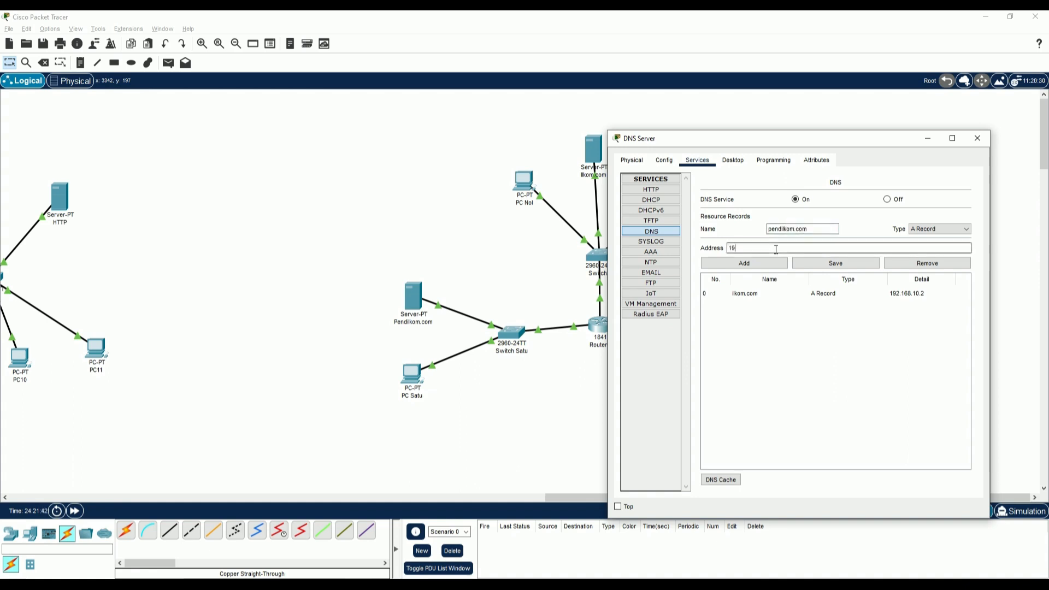
pyautogui.write('2.168.1')
pyautogui.press('BackSpace')
pyautogui.write('20.1')
pyautogui.click(757, 266)
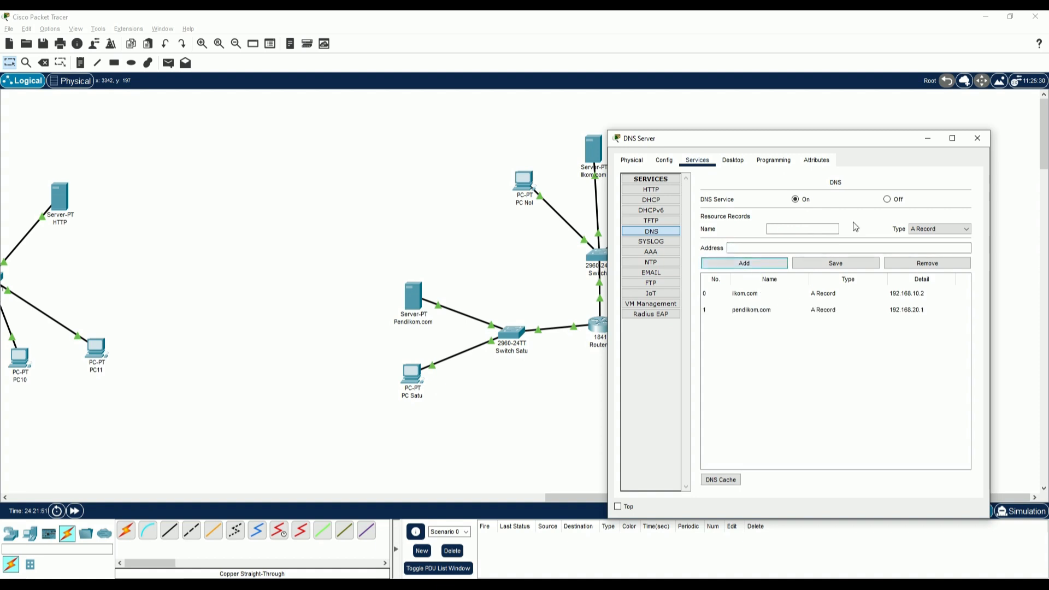
pyautogui.click(974, 139)
# Step: Switch to the assignment page in Chrome, read its ping and web browser test instructions, and return to Packet Tracer
pyautogui.hotkey('alt', 'Tab')
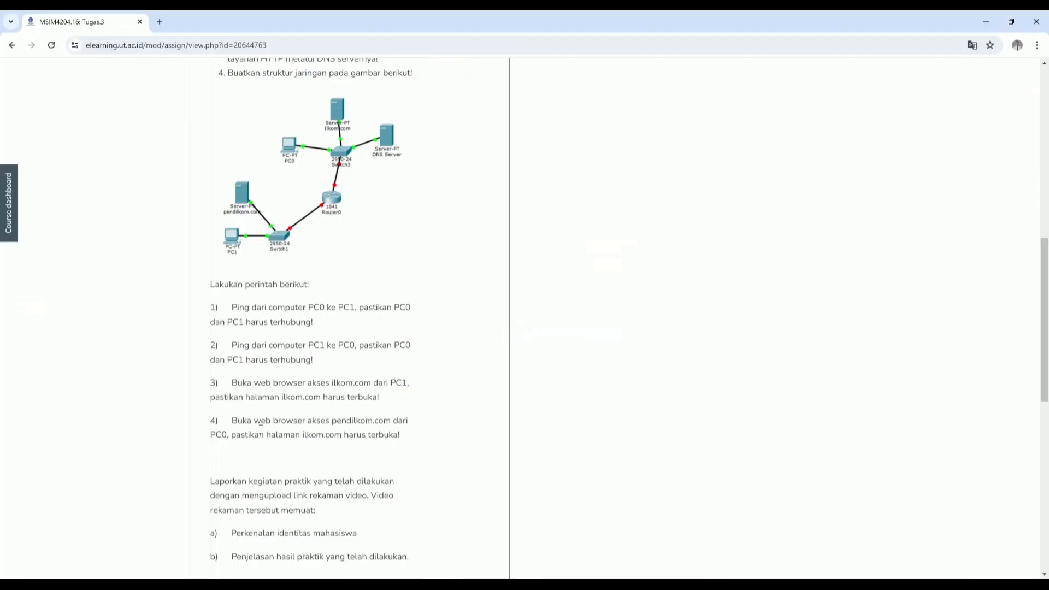
pyautogui.scroll(-3, 279, 381)
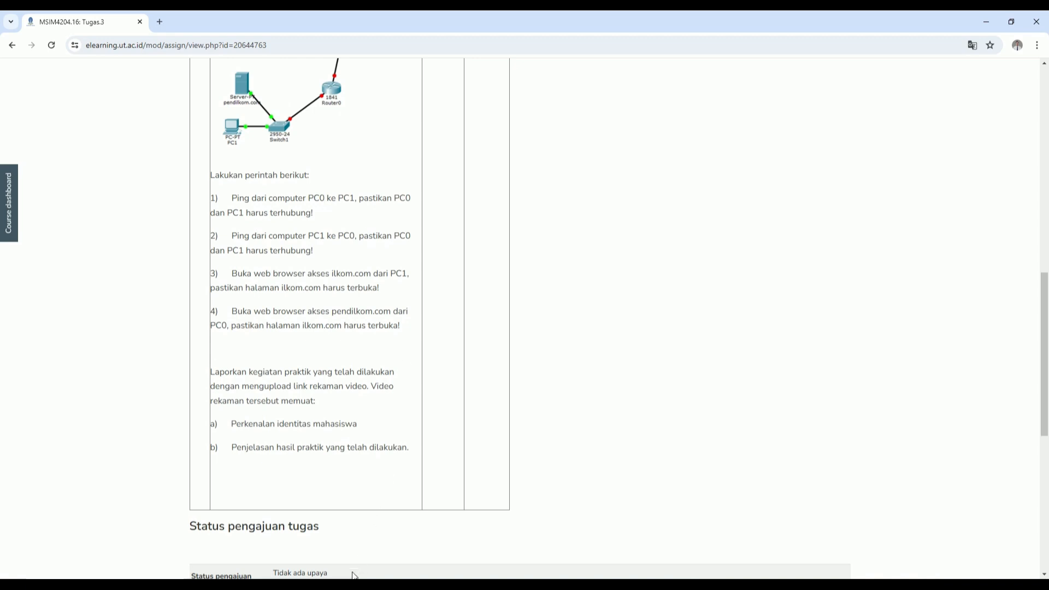
pyautogui.hotkey('alt', 'Tab')
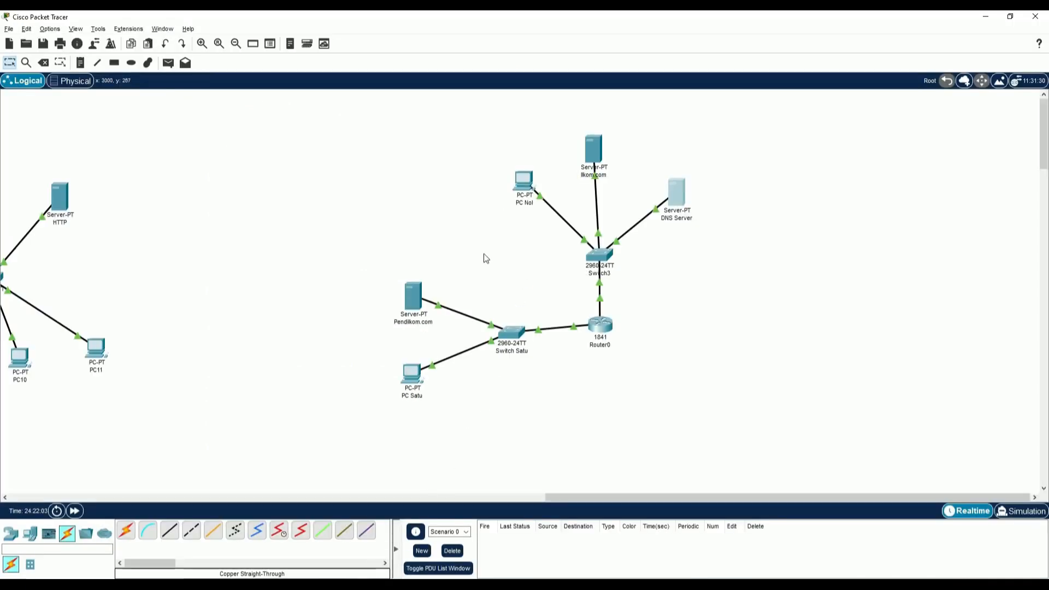
# Step: Look up PC Satu's IP address by running ipconfig in its command prompt
pyautogui.moveTo(419, 378)
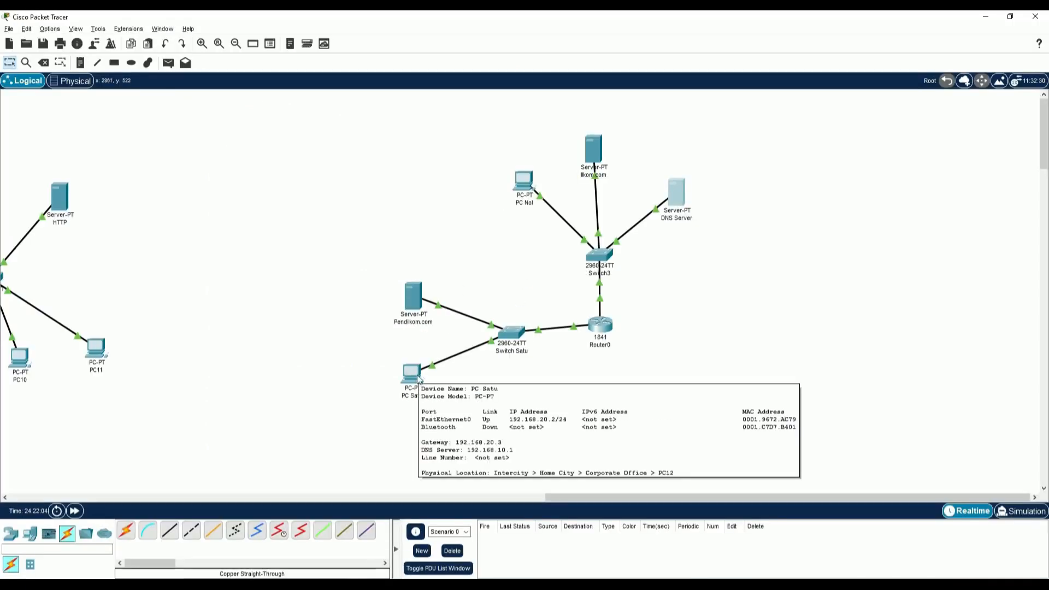
pyautogui.click(414, 374)
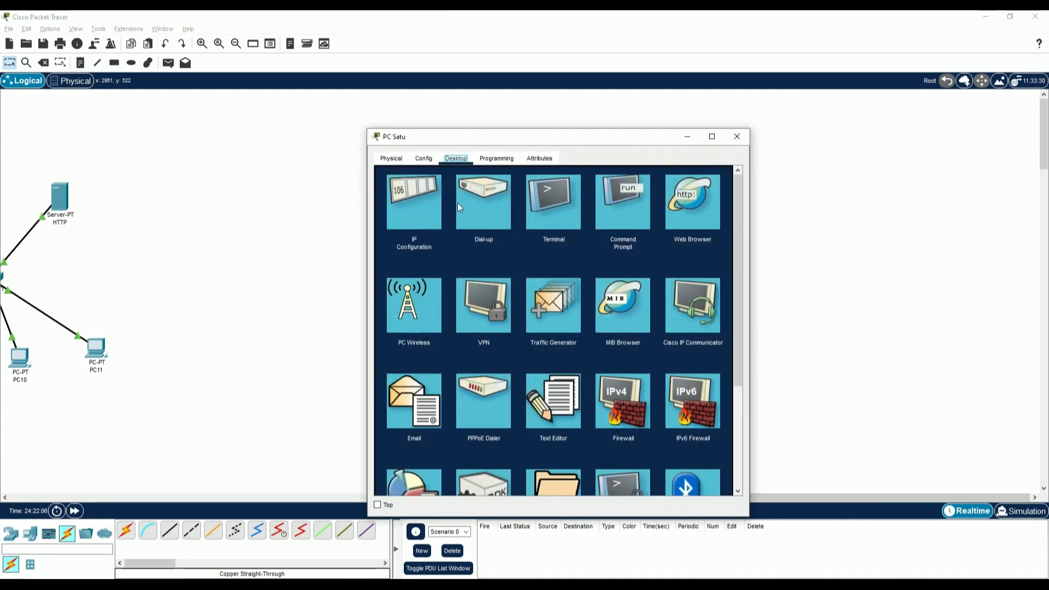
pyautogui.click(618, 208)
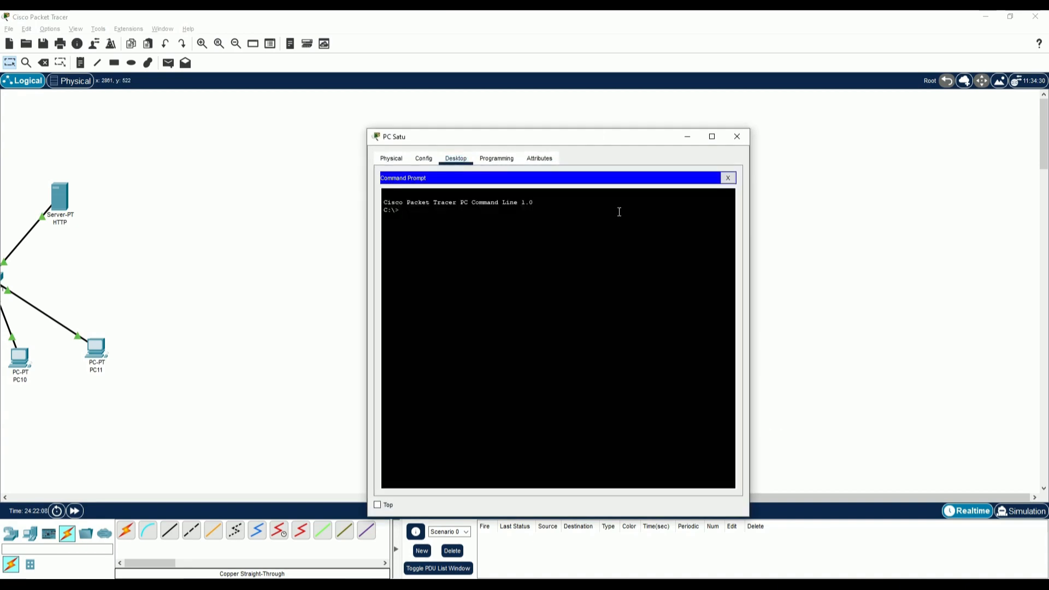
pyautogui.write('ipconfig')
pyautogui.press('Return')
pyautogui.moveTo(572, 264); pyautogui.dragTo(526, 266)
pyautogui.hotkey('ctrl', 'c')
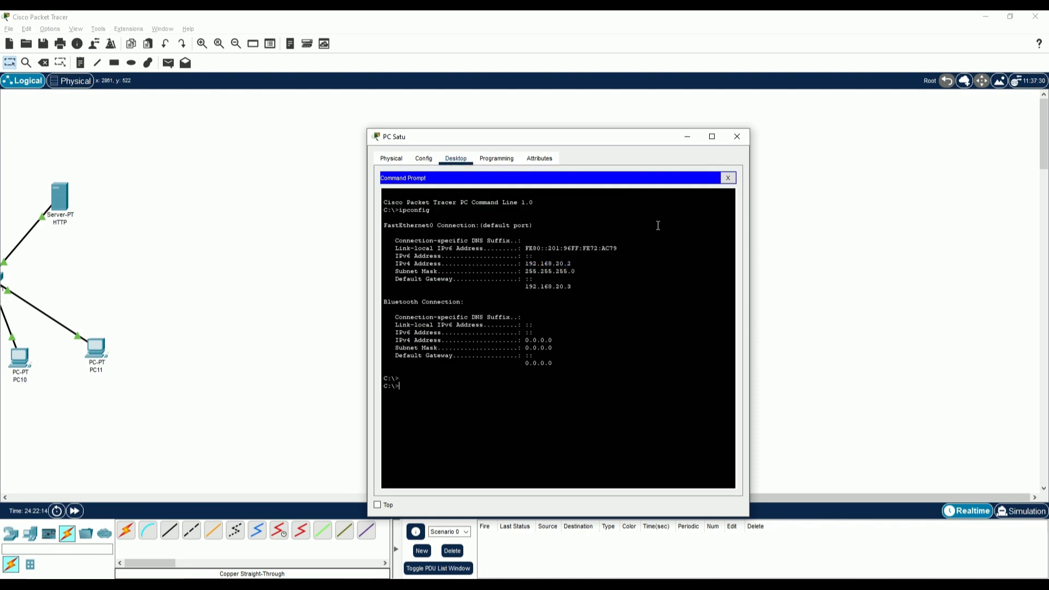
pyautogui.click(737, 137)
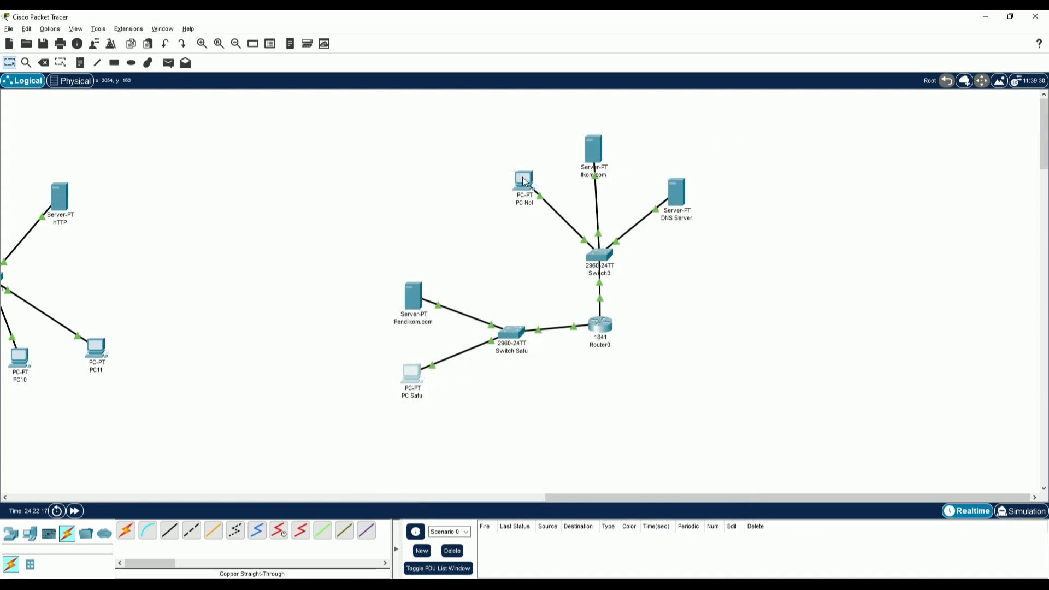
# Step: Ping PC Satu at 192.168.20.2 from PC Nol's command prompt
pyautogui.click(523, 180)
pyautogui.click(639, 191)
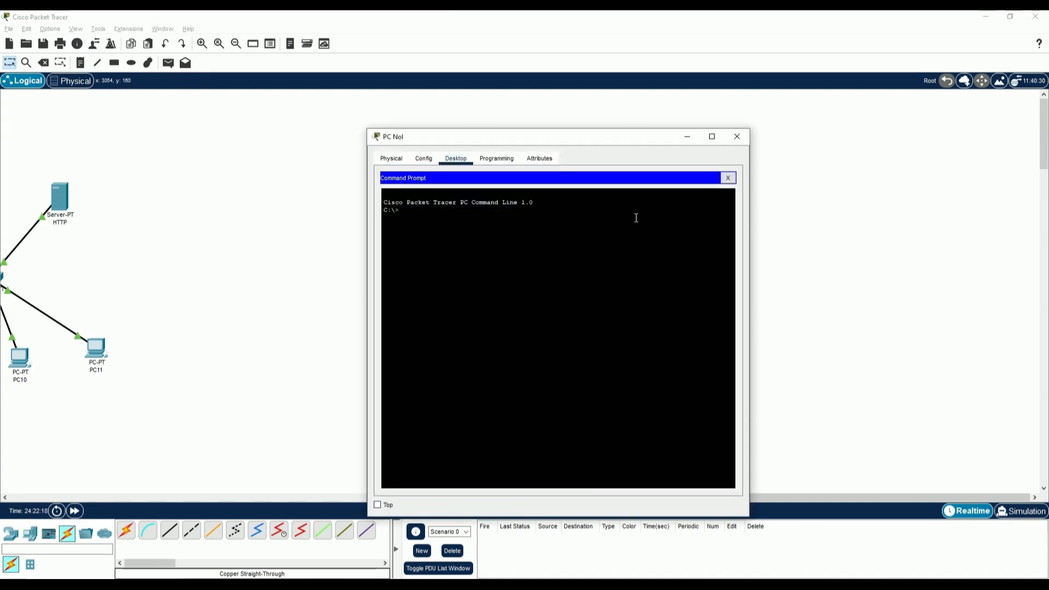
pyautogui.write('ping 192.')
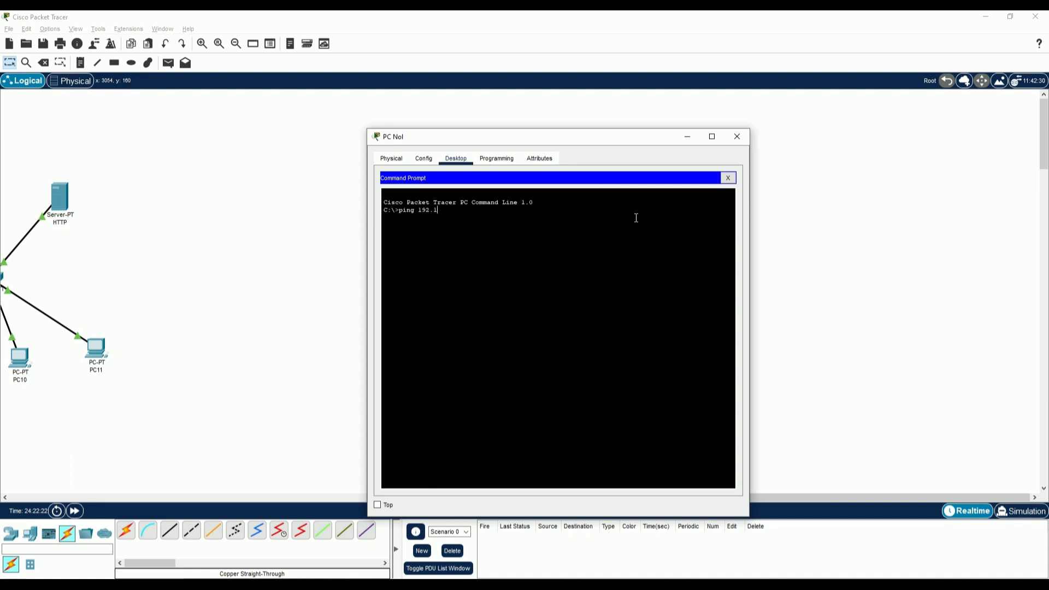
pyautogui.write('168.20.2')
pyautogui.press('Return')
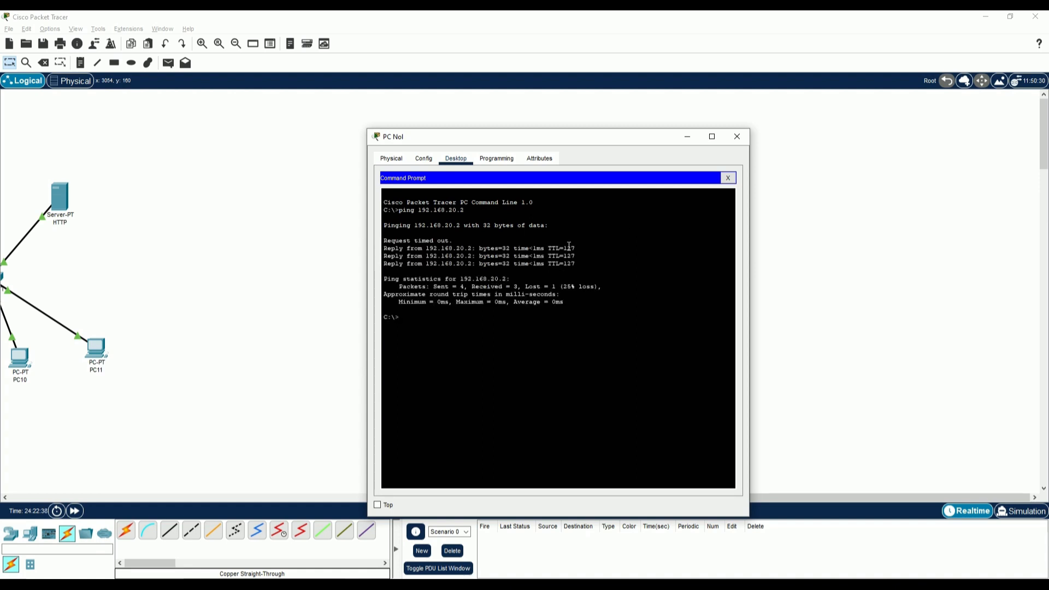
# Step: Repeat the ping to 192.168.20.2 from PC Nol and close the PC's window
pyautogui.write('p')
pyautogui.write('ing 192.')
pyautogui.write('168.1.')
pyautogui.write('20.')
pyautogui.press('Return')
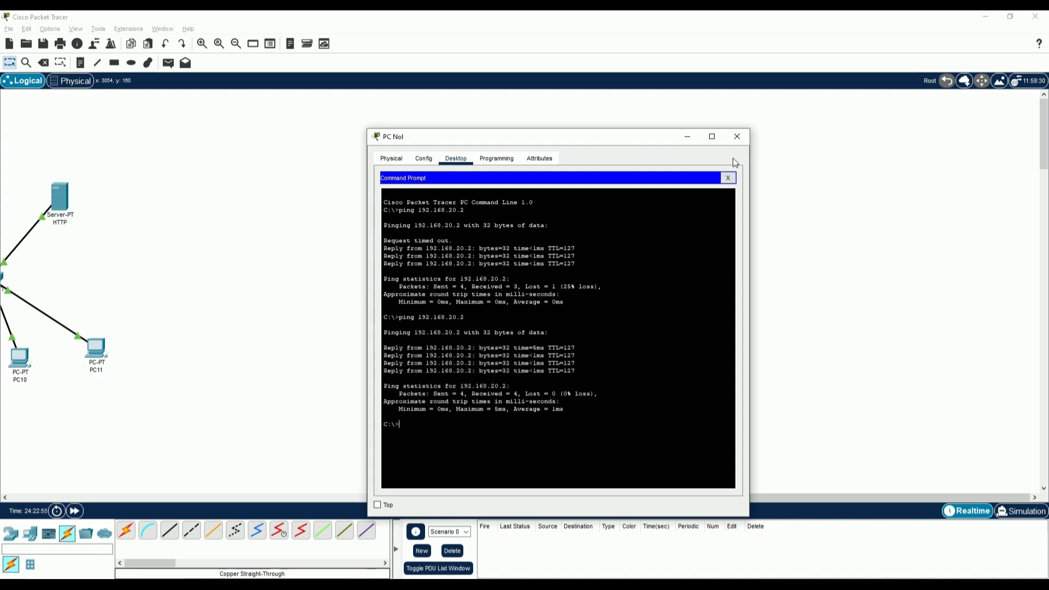
pyautogui.click(736, 137)
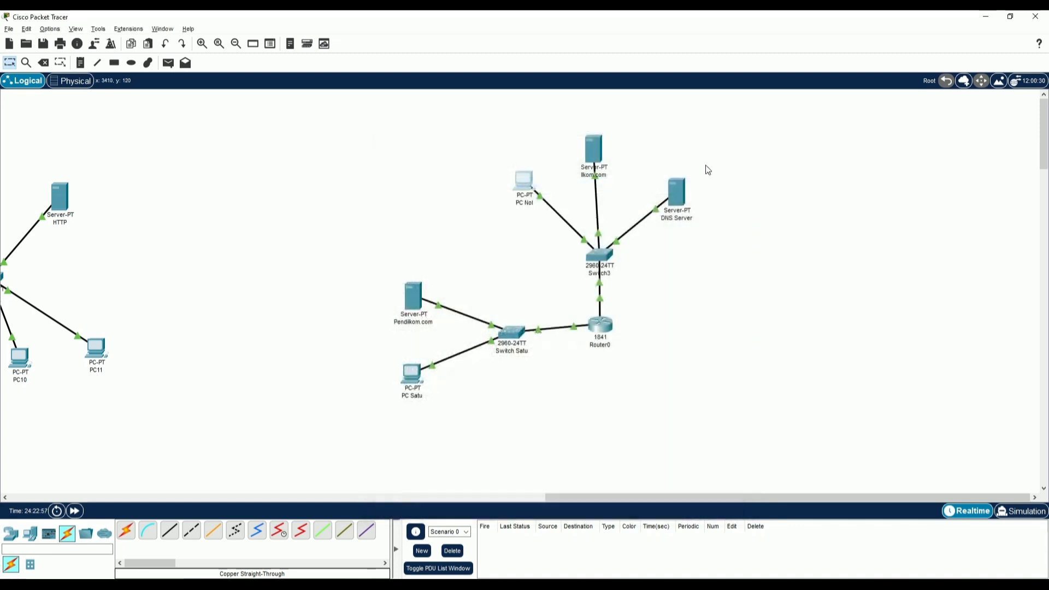
# Step: Look up PC Nol's IP address by running ipconfig in its command prompt
pyautogui.click(522, 181)
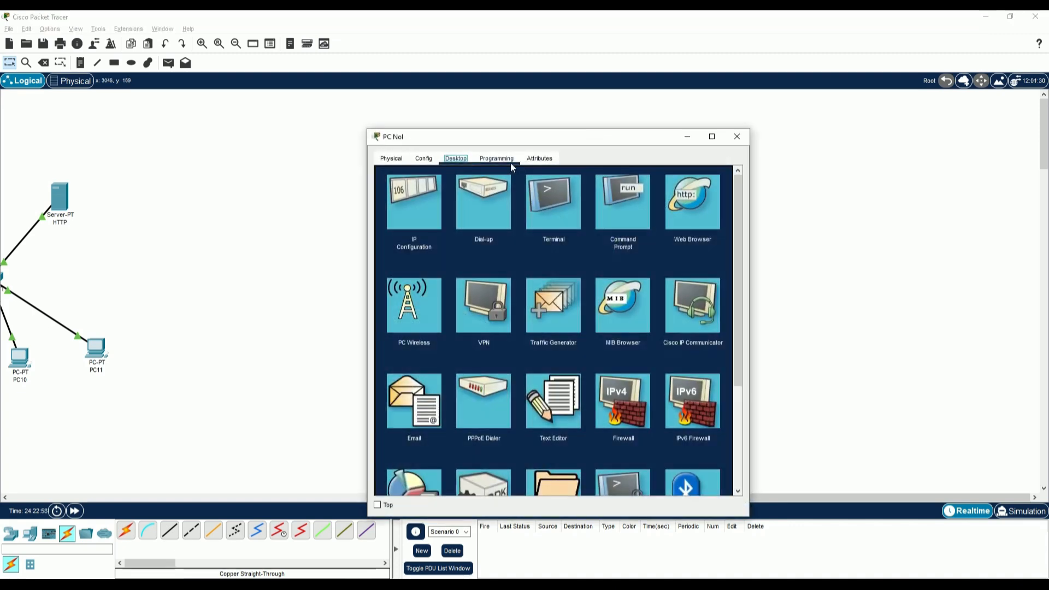
pyautogui.click(608, 204)
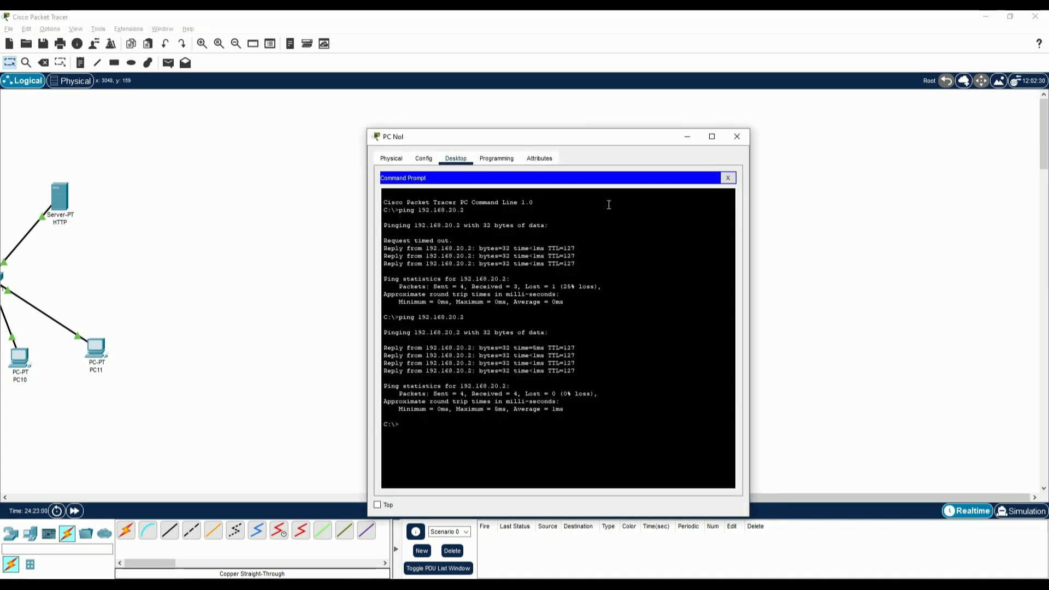
pyautogui.write('ipconfig')
pyautogui.press('Return')
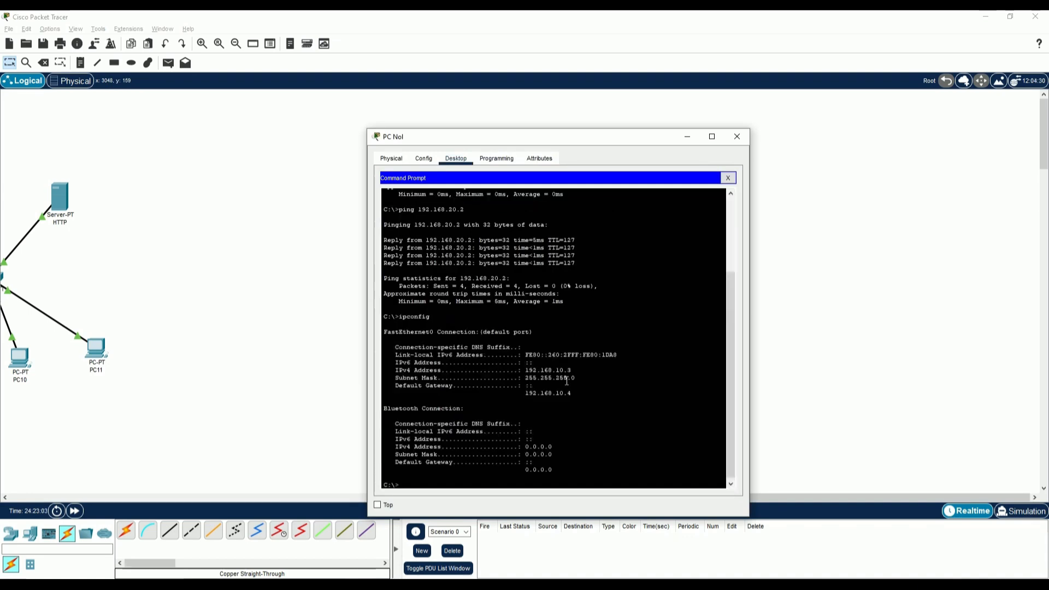
pyautogui.click(737, 136)
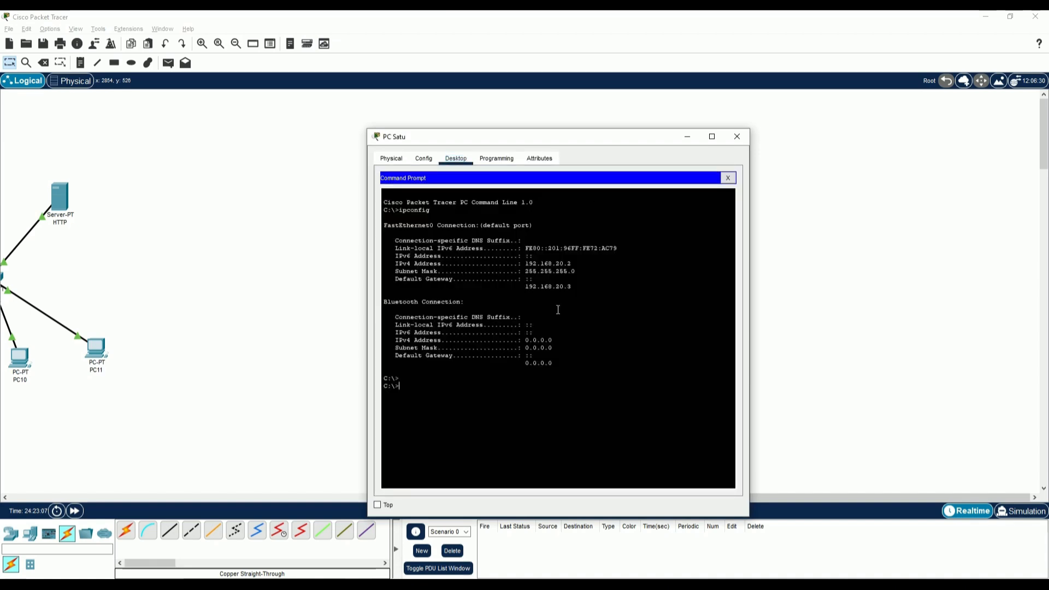
# Step: Ping PC Nol at 192.168.10.3 from PC Satu's command prompt and close the PC's window
pyautogui.write('inf 192')
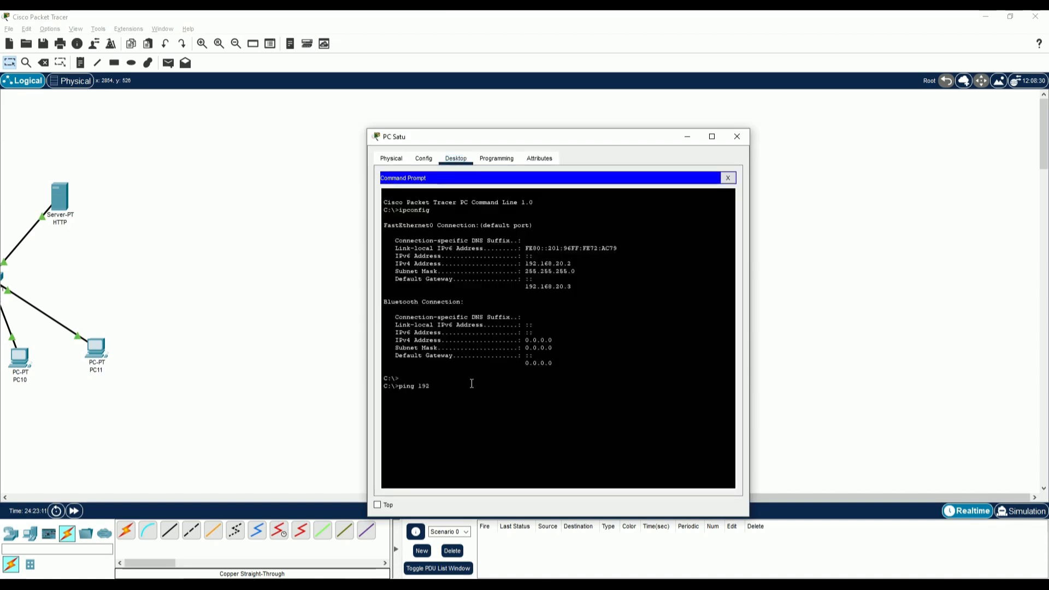
pyautogui.write('.16')
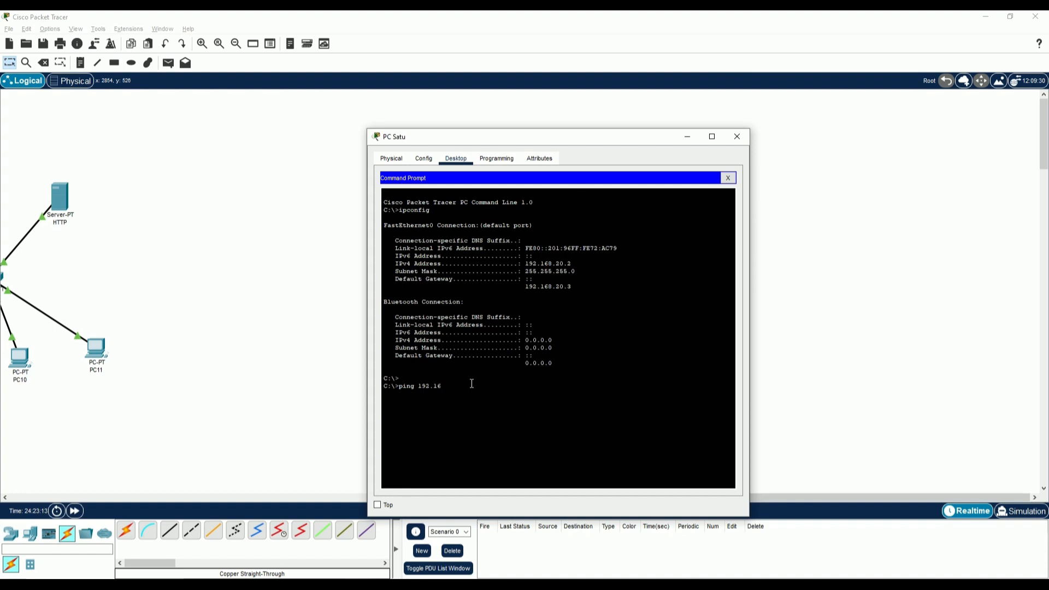
pyautogui.write('8.10.3')
pyautogui.press('Return')
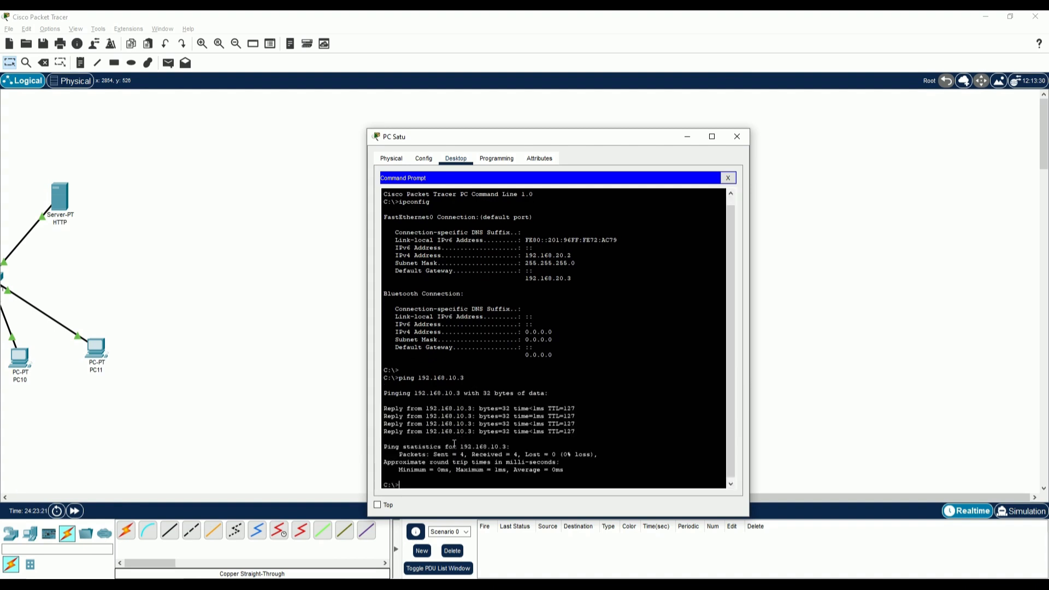
pyautogui.click(734, 139)
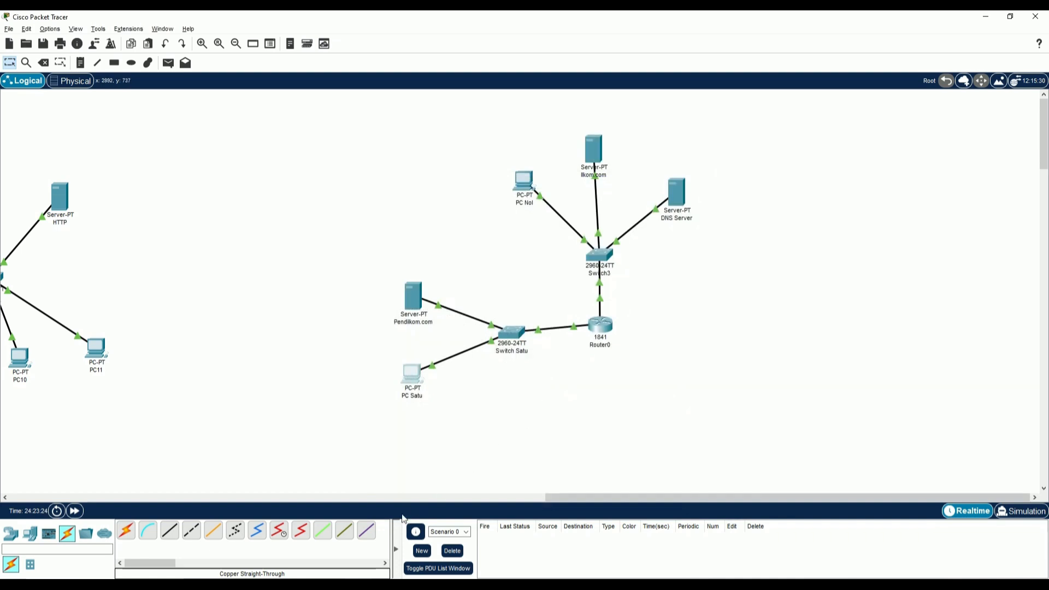
# Step: Switch to the assignment page in Chrome and check the two ping tasks and the web browser tasks that follow them
pyautogui.click(231, 584)
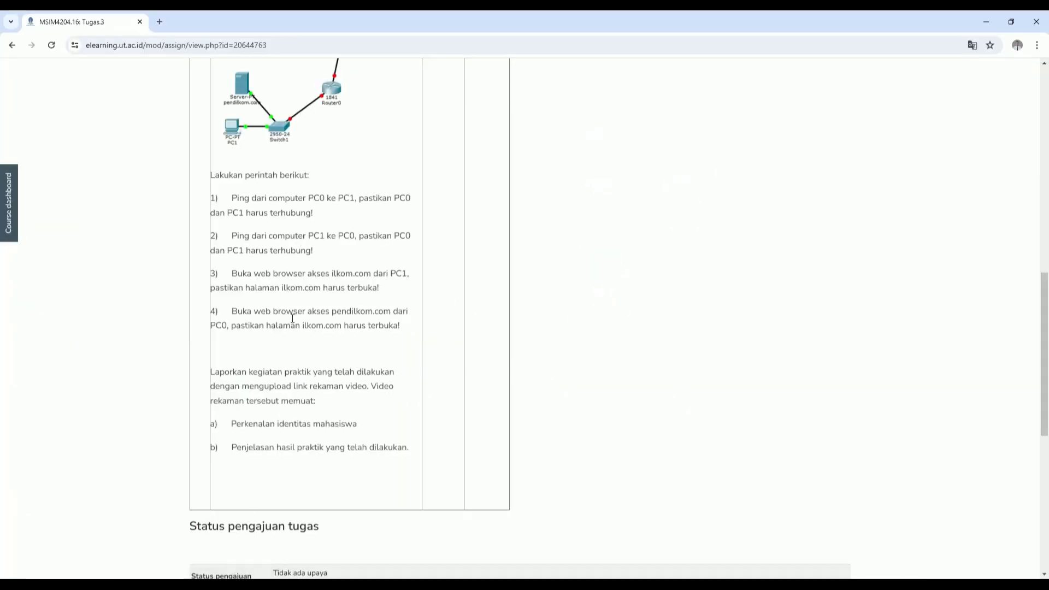
pyautogui.moveTo(231, 201); pyautogui.dragTo(304, 232)
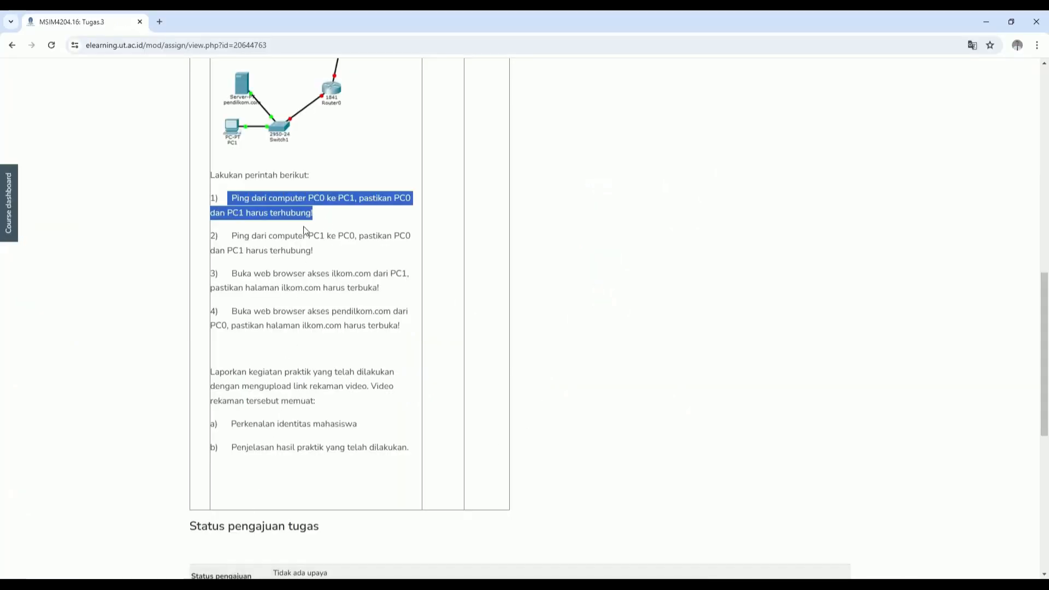
pyautogui.moveTo(232, 236); pyautogui.dragTo(327, 261)
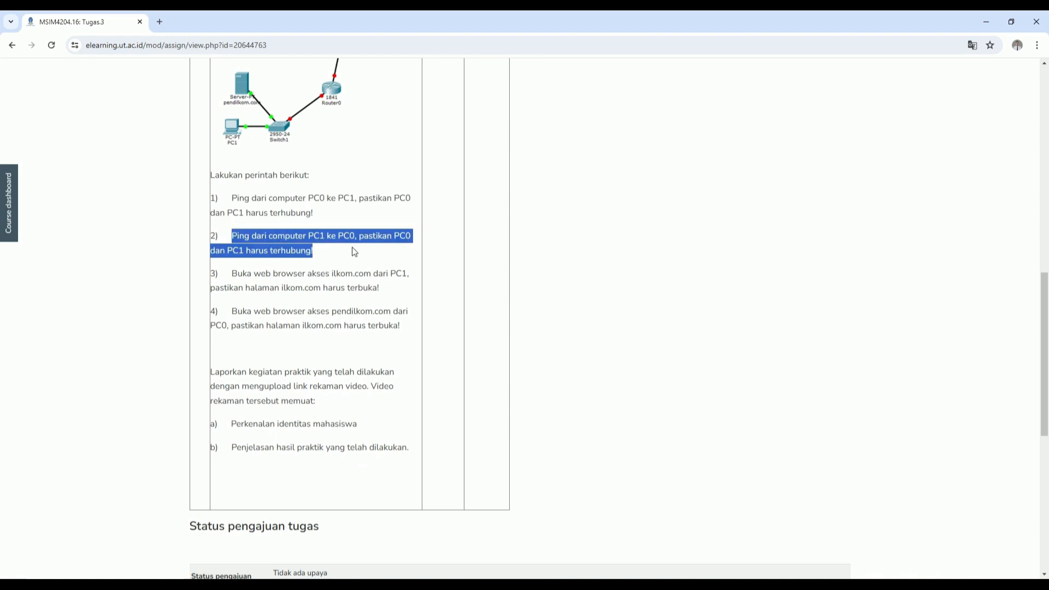
pyautogui.click(307, 301)
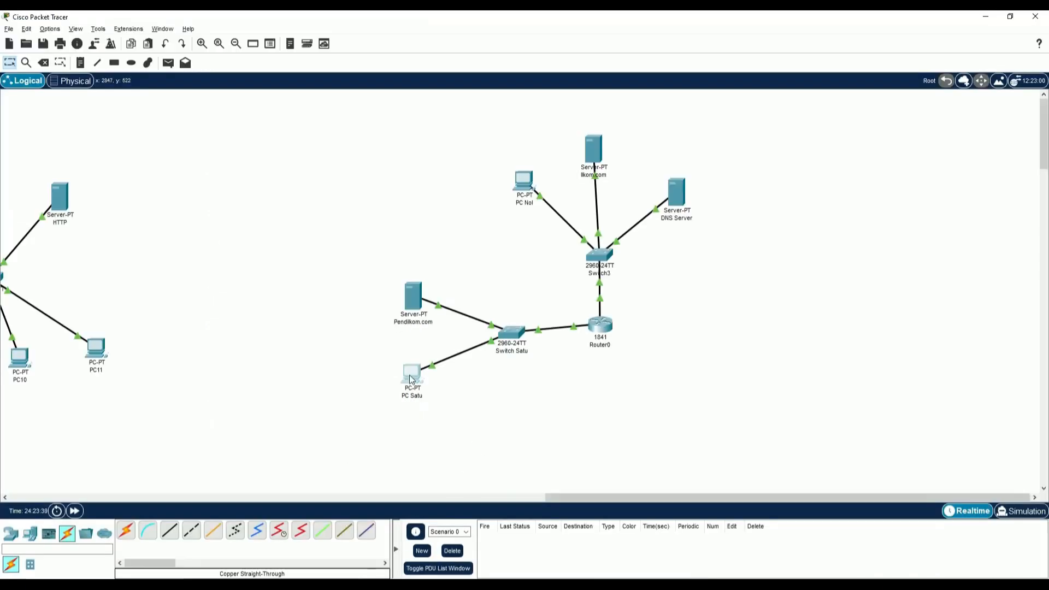
# Step: Load ilkom.com in PC Satu's web browser, check the page and close the PC's window
pyautogui.click(410, 375)
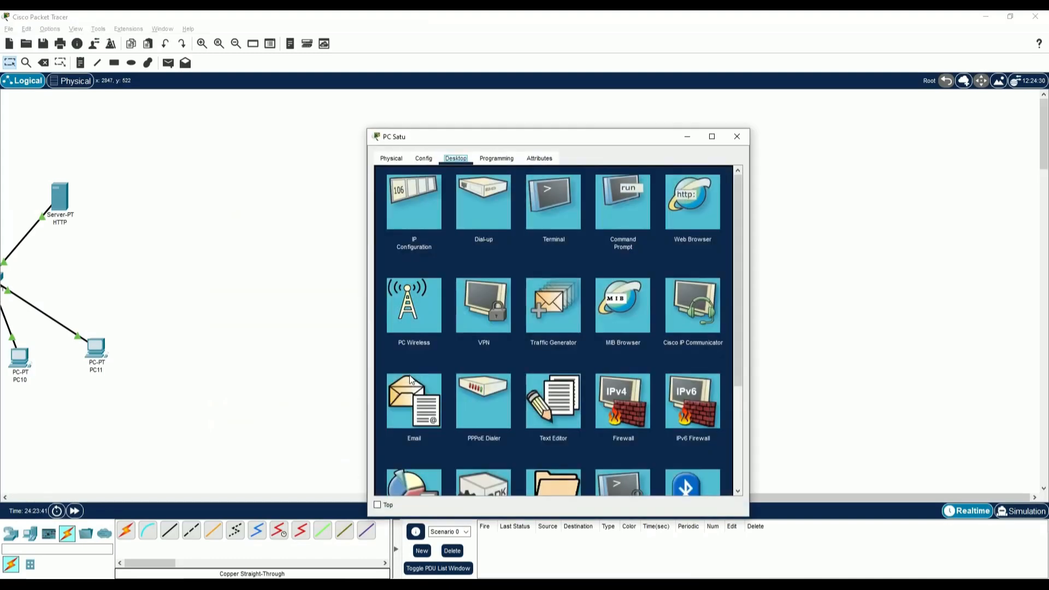
pyautogui.click(680, 214)
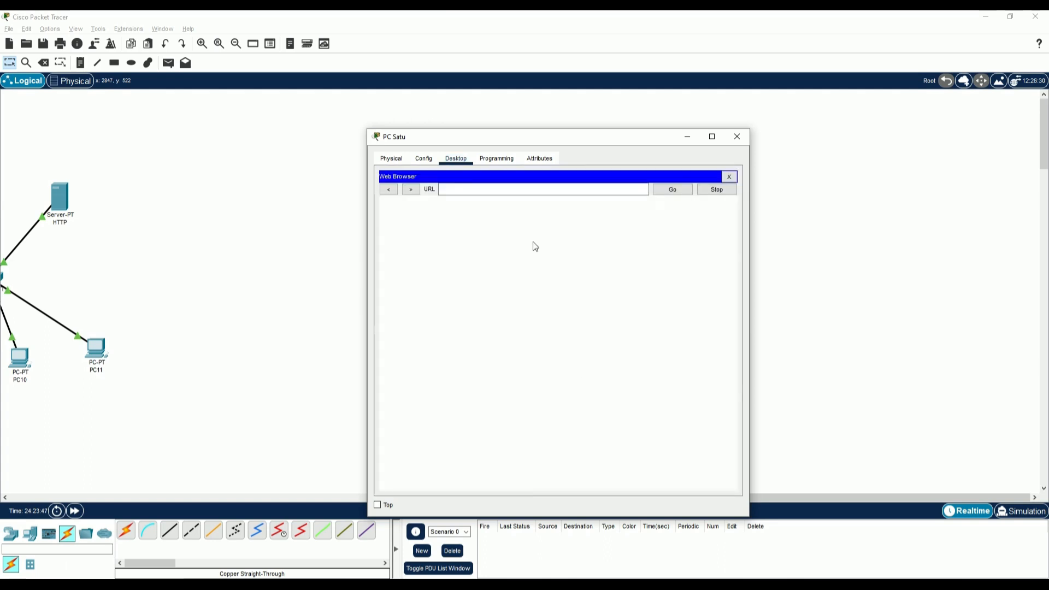
pyautogui.click(500, 191)
pyautogui.write('ilk')
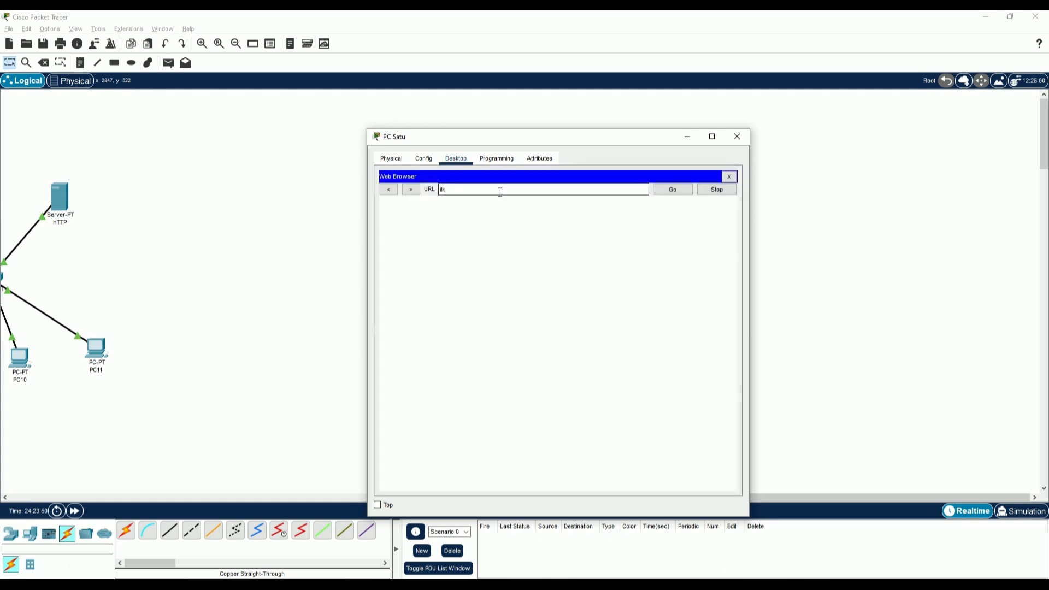
pyautogui.write('om.com')
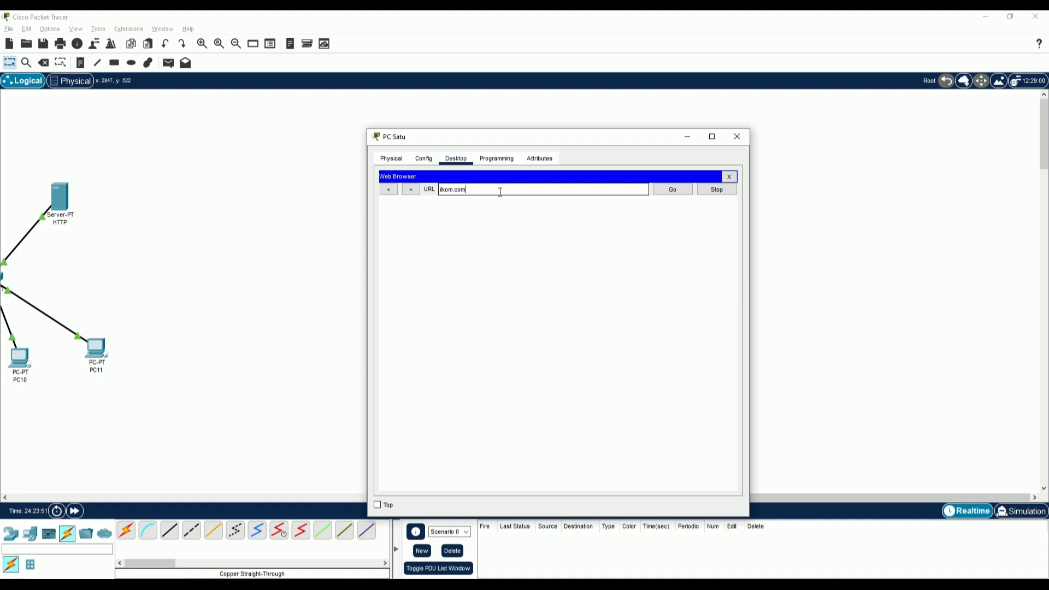
pyautogui.click(668, 191)
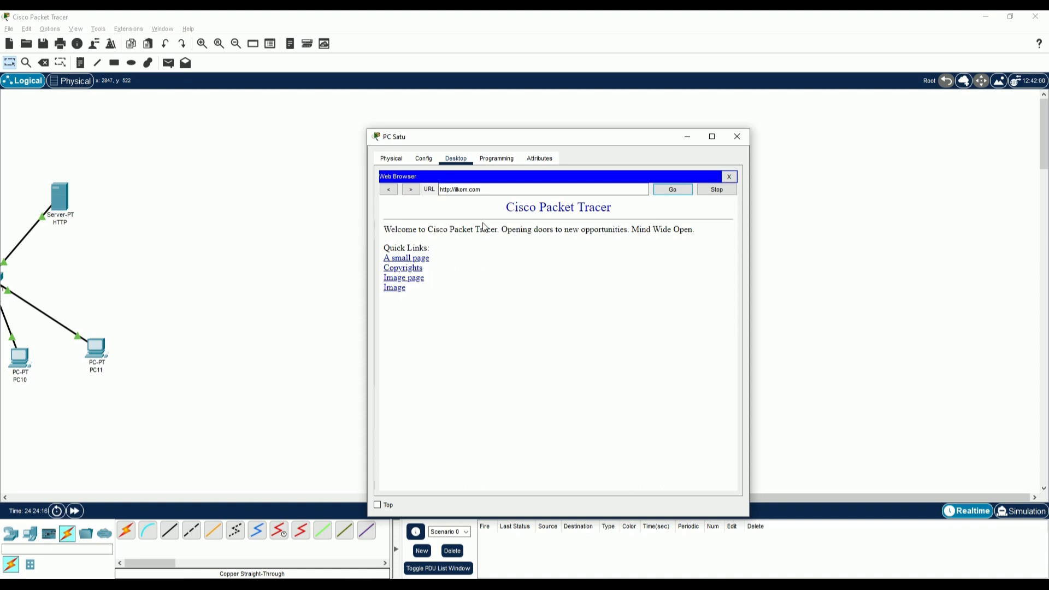
pyautogui.click(726, 139)
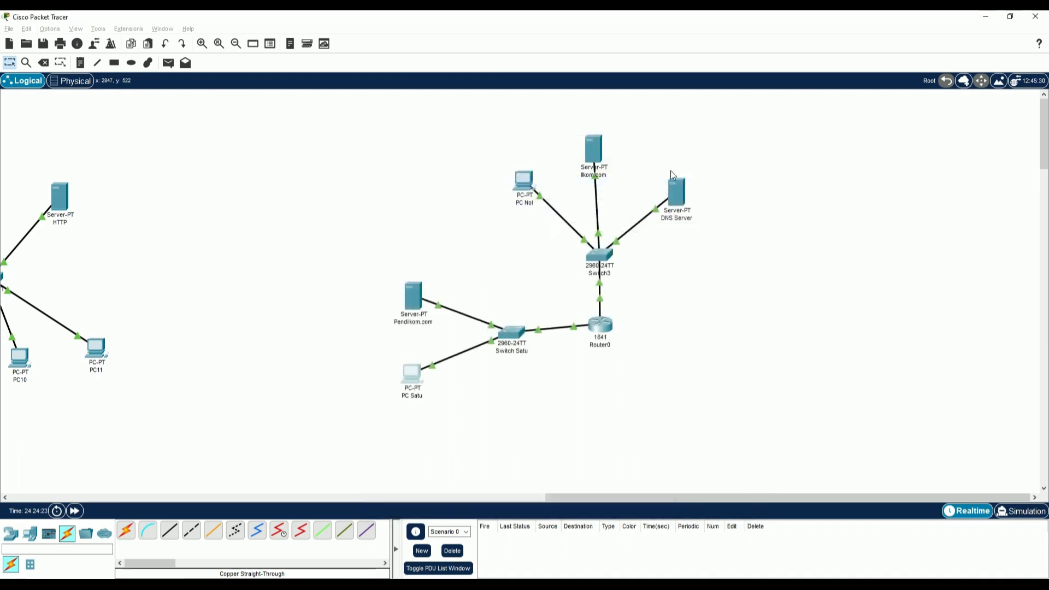
# Step: Replace the welcome text in the Ilkom.com server's index.html with "Ilkom.com" and the student's full name, and save over the existing file
pyautogui.click(592, 158)
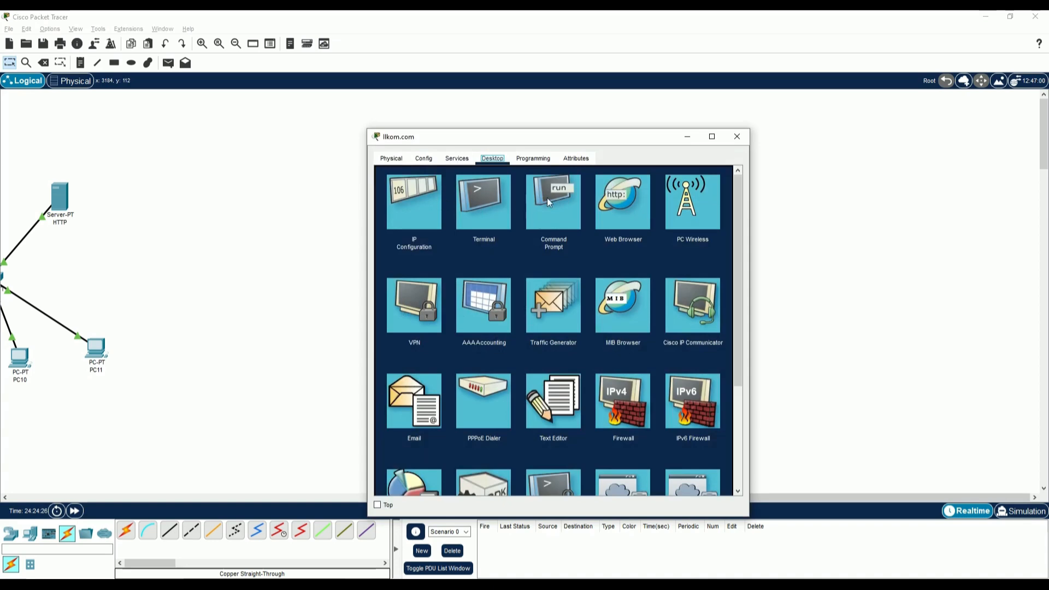
pyautogui.click(463, 160)
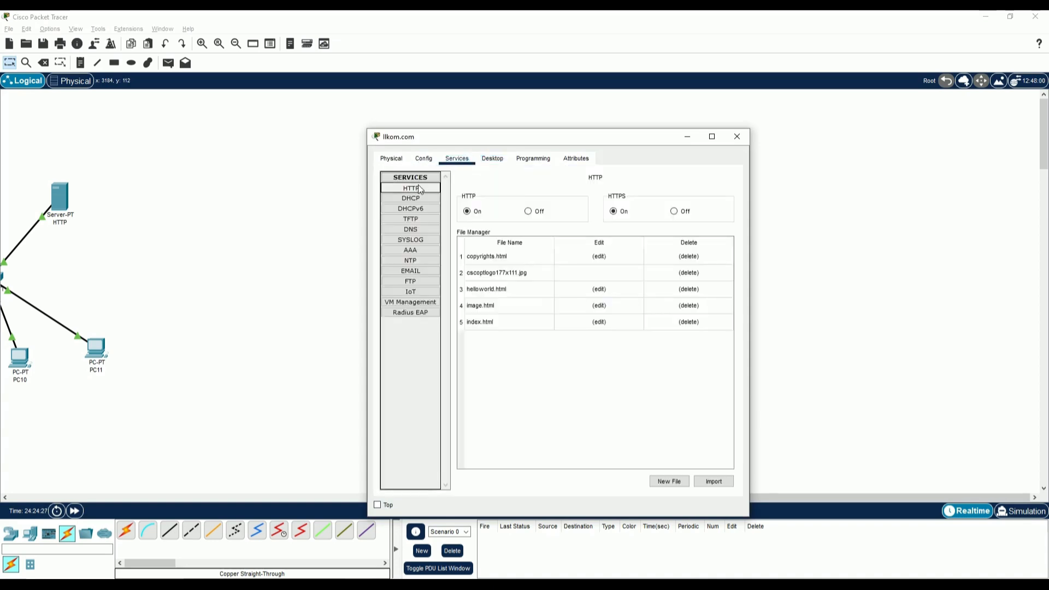
pyautogui.click(595, 323)
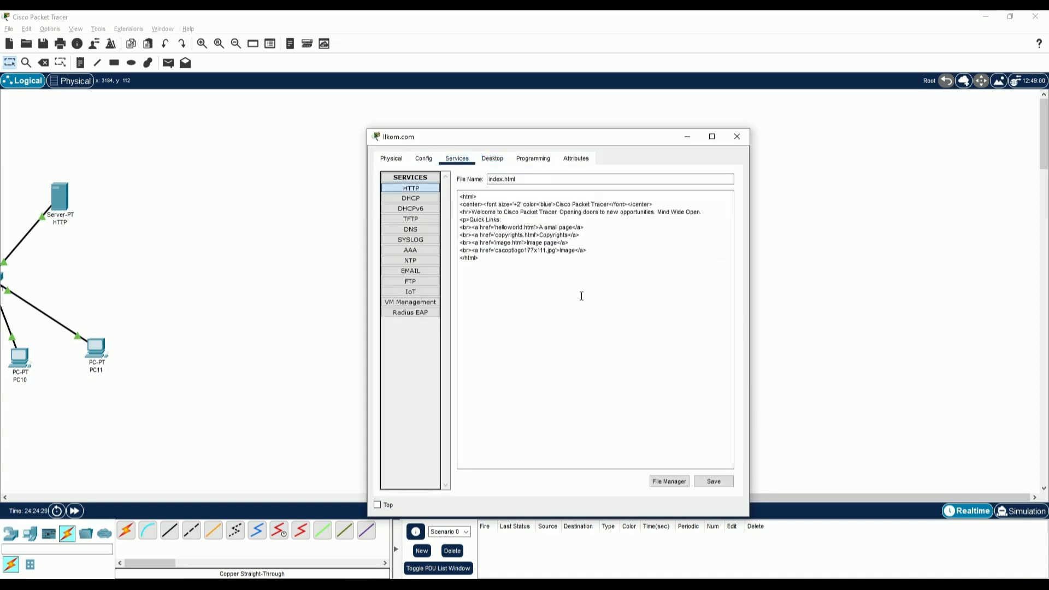
pyautogui.moveTo(706, 213); pyautogui.dragTo(468, 216)
pyautogui.press('BackSpace')
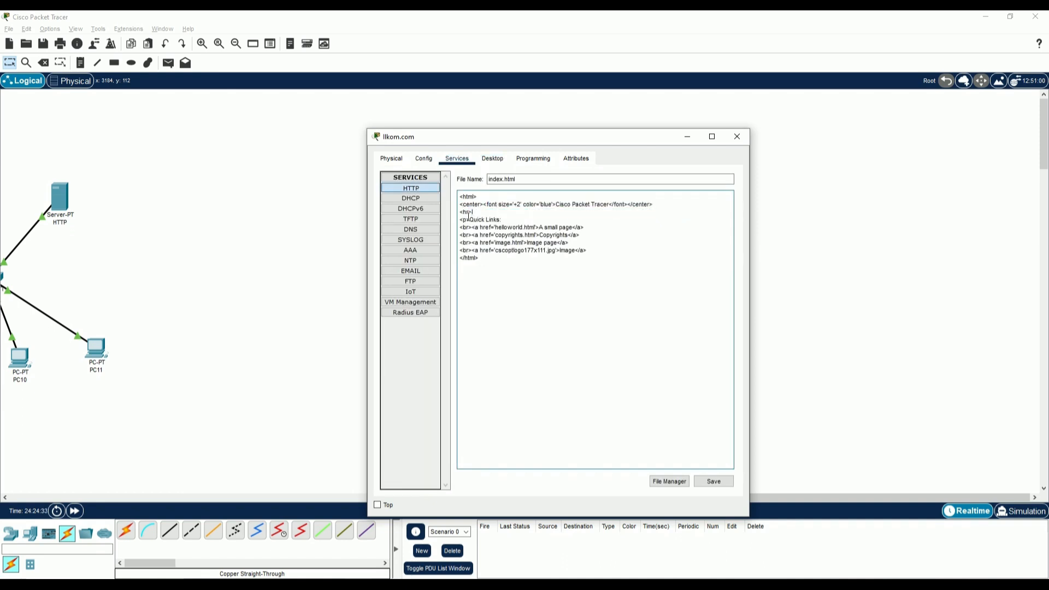
pyautogui.write('Ilkom.com Haikal Ramadhan')
pyautogui.click(714, 481)
pyautogui.click(579, 344)
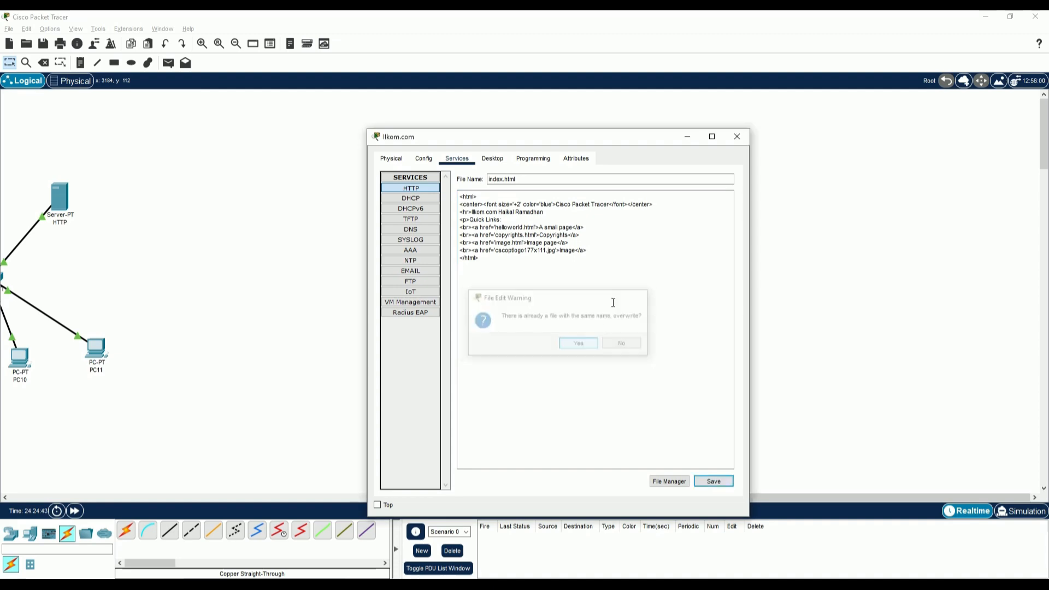
pyautogui.click(734, 139)
# Step: Load ilkom.com again in PC Satu's web browser to check the edited heading line, and close the PC's window
pyautogui.click(418, 372)
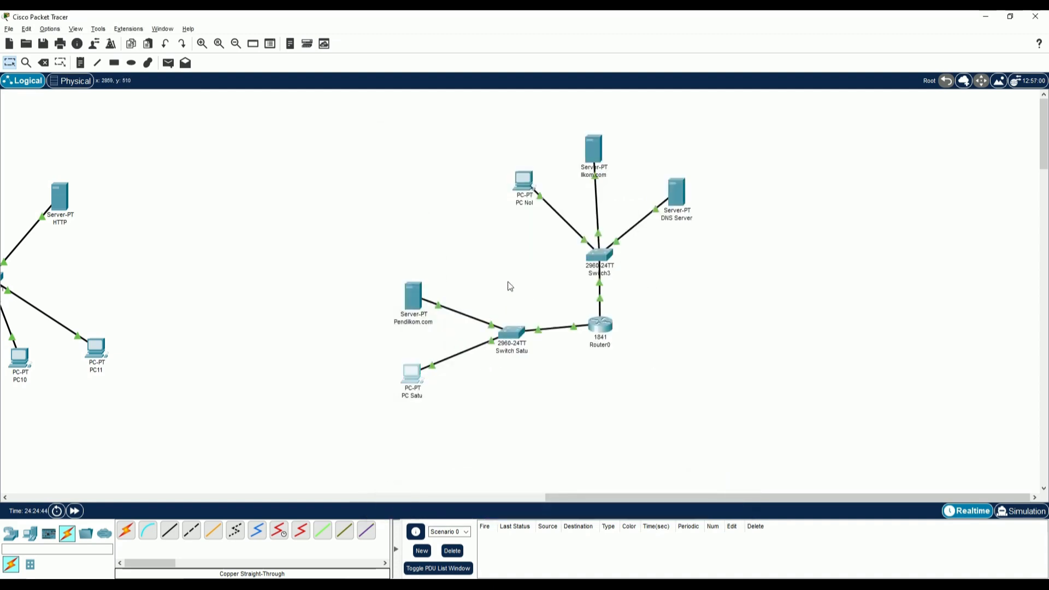
pyautogui.click(680, 219)
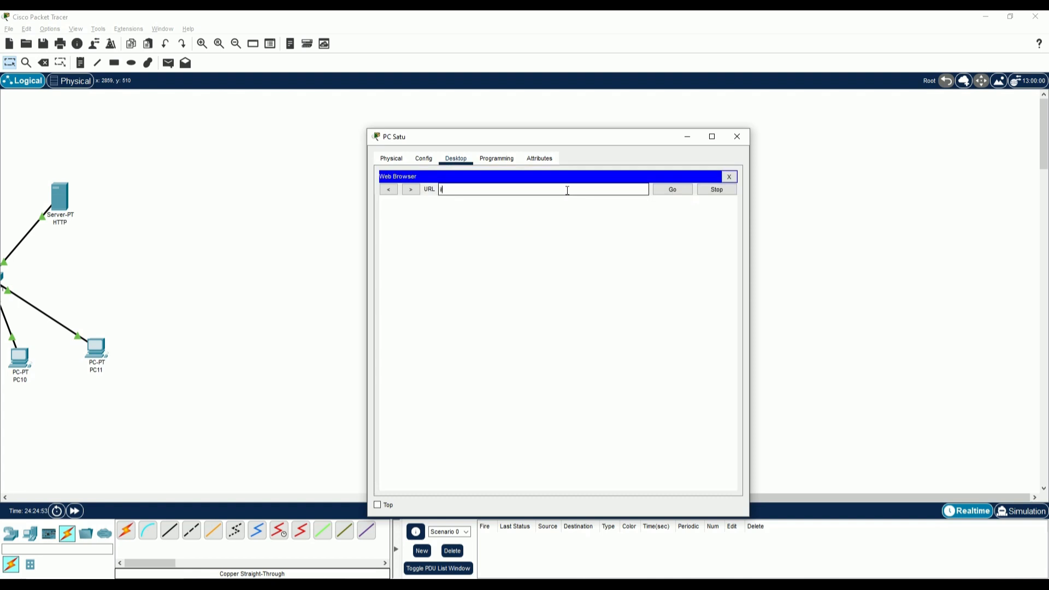
pyautogui.write('lkom.com')
pyautogui.press('Return')
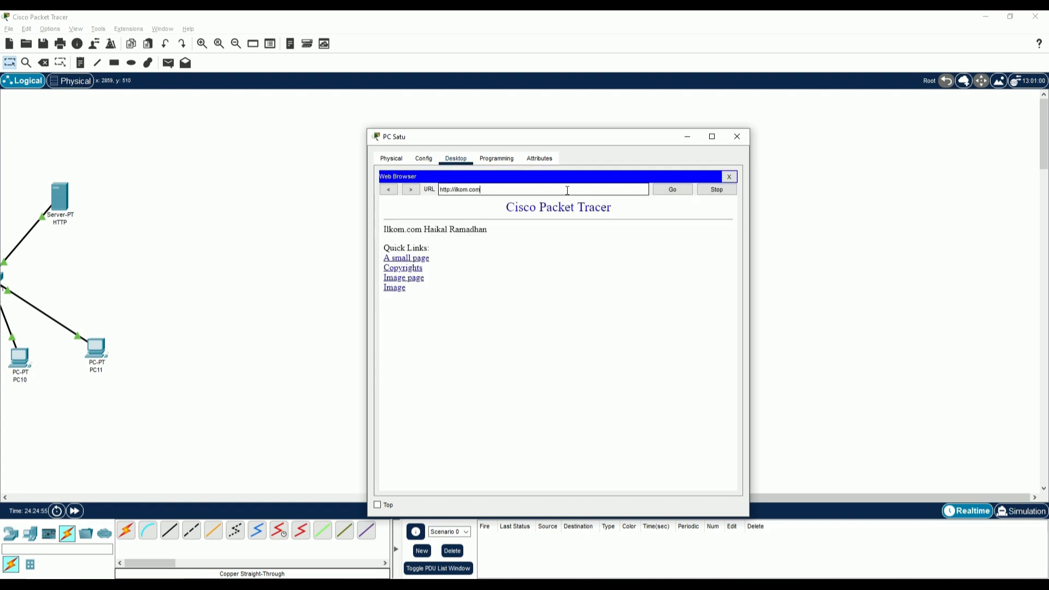
pyautogui.moveTo(505, 232); pyautogui.dragTo(348, 214)
pyautogui.click(588, 231)
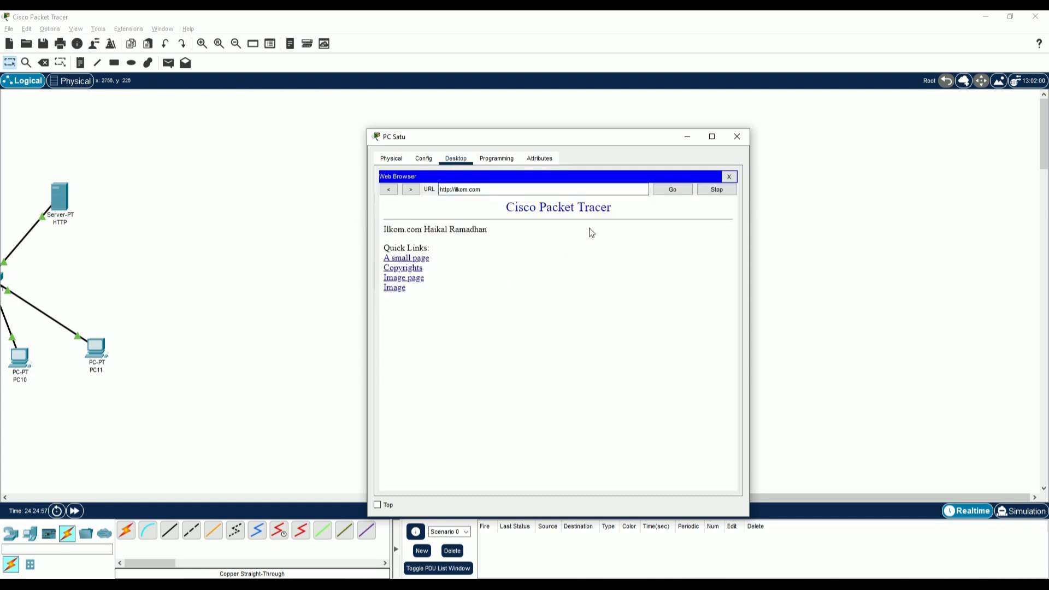
pyautogui.click(737, 138)
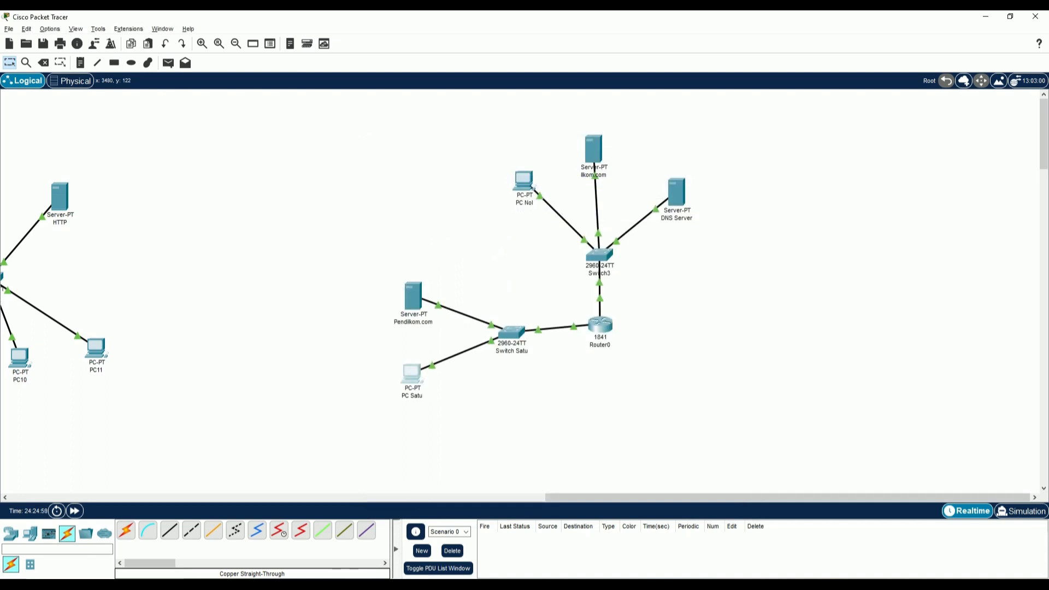
# Step: Recheck the browser tasks on the assignment page in Chrome, and test pendilkom.com in PC Nol's web browser back in Packet Tracer
pyautogui.click(349, 585)
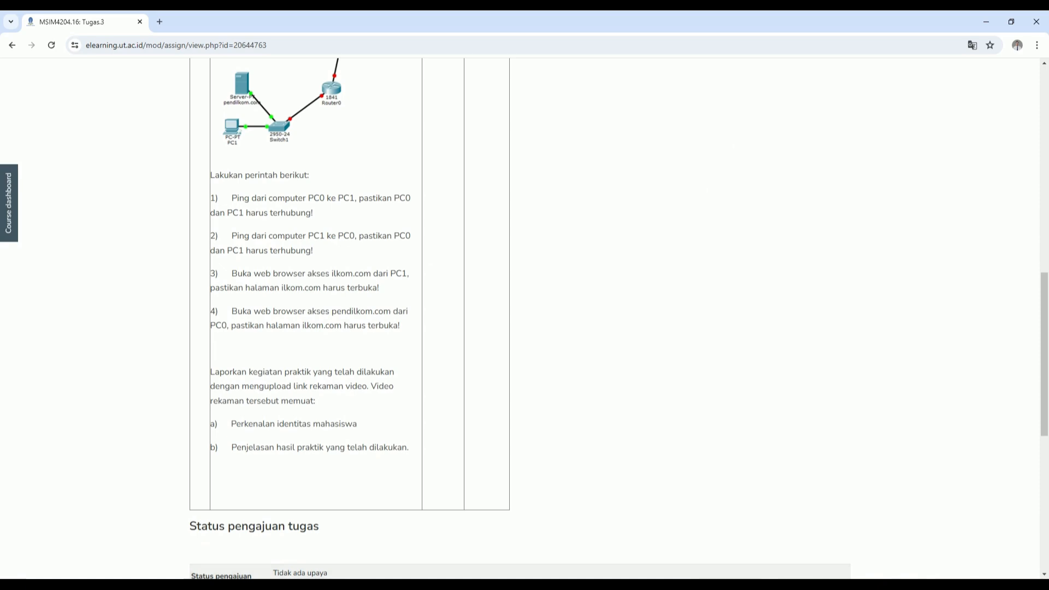
pyautogui.click(359, 585)
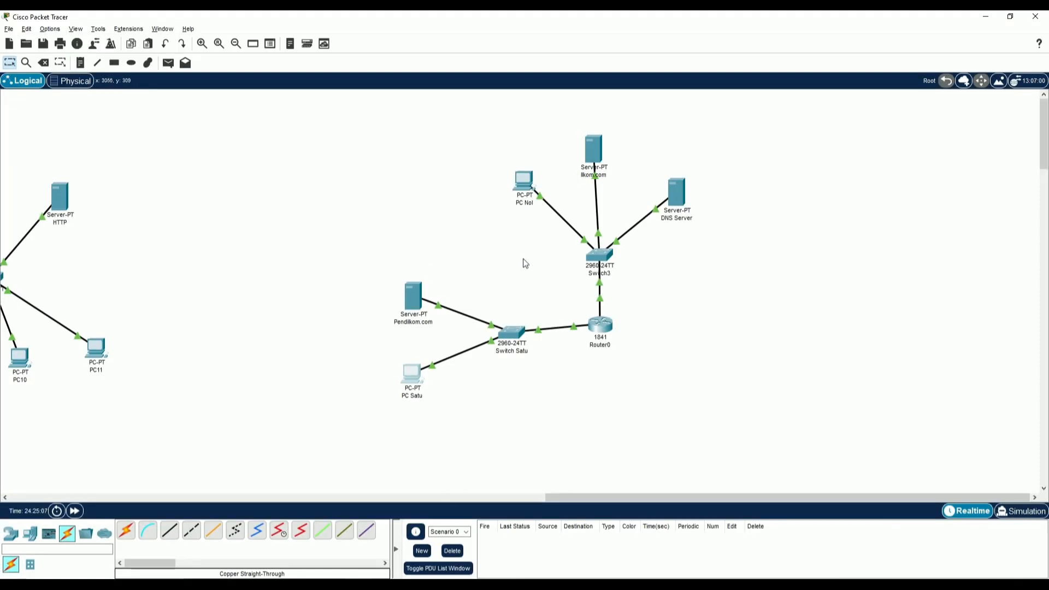
pyautogui.click(525, 183)
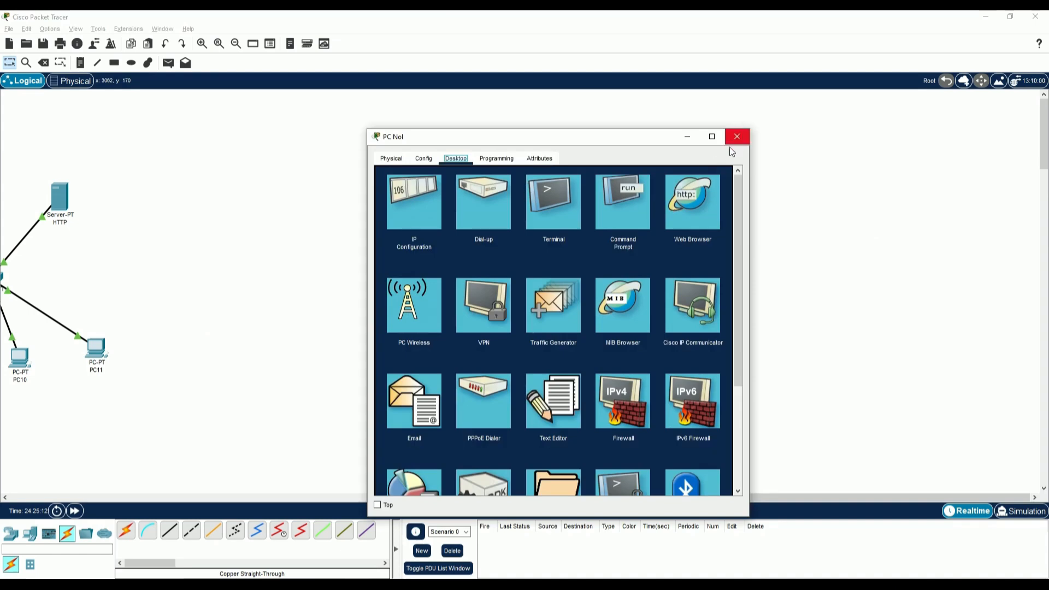
pyautogui.click(688, 219)
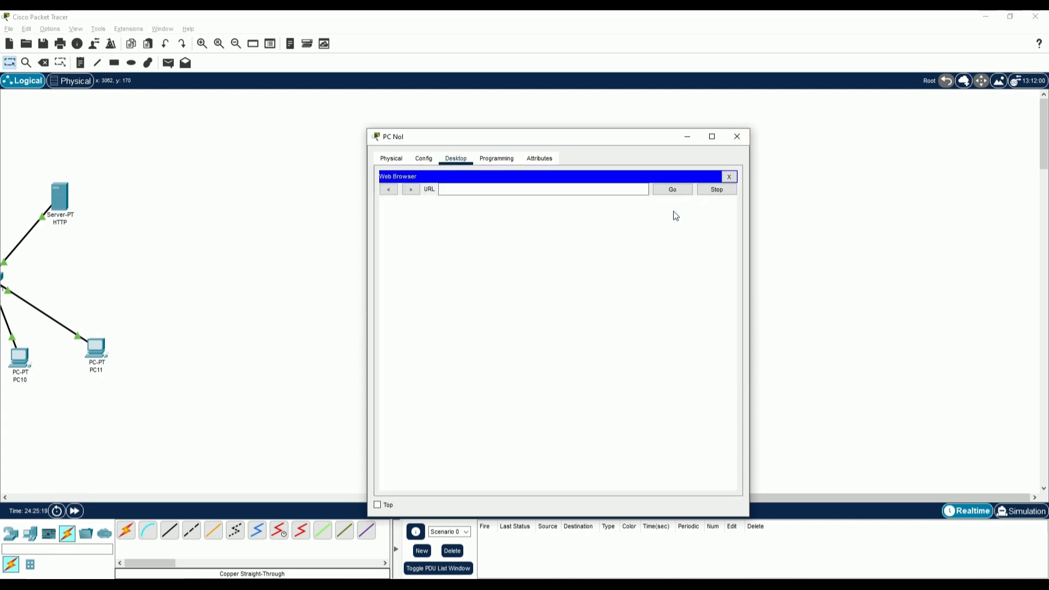
pyautogui.click(635, 188)
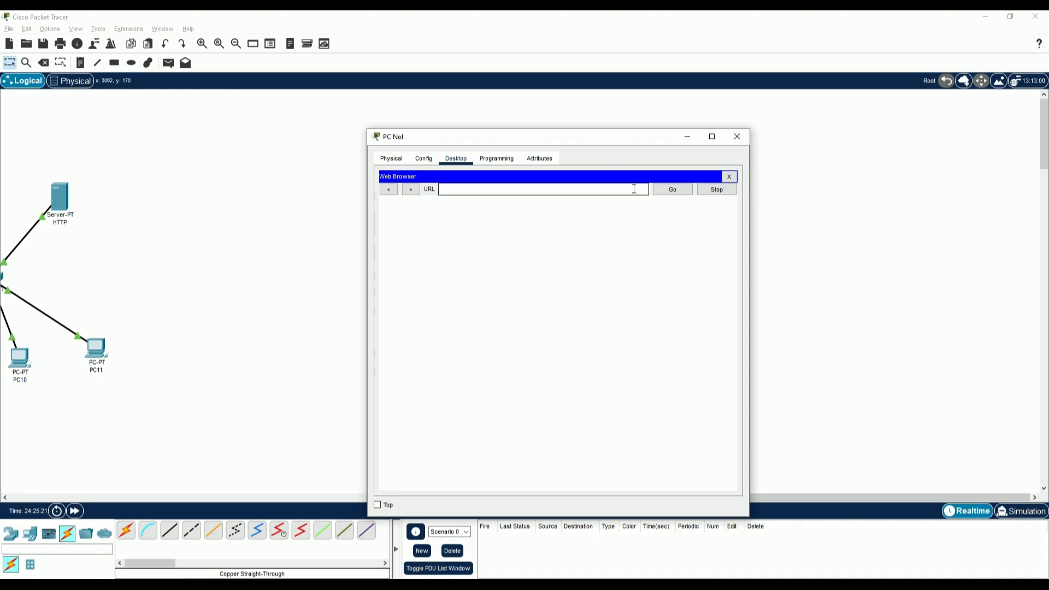
pyautogui.write('pendilkom.com')
pyautogui.click(680, 192)
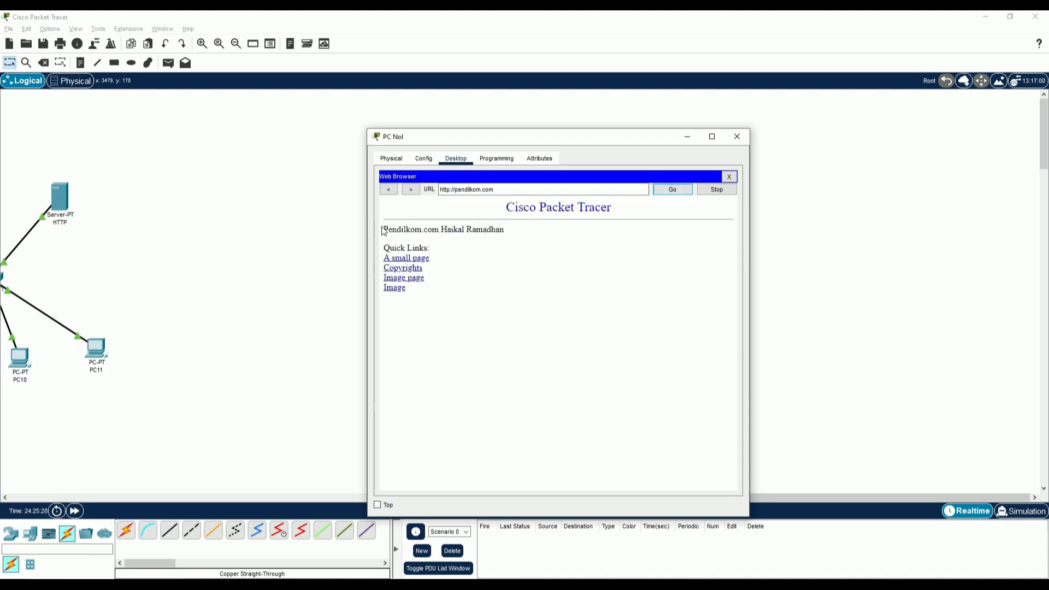
pyautogui.moveTo(385, 228); pyautogui.dragTo(539, 241)
pyautogui.click(541, 235)
pyautogui.click(737, 137)
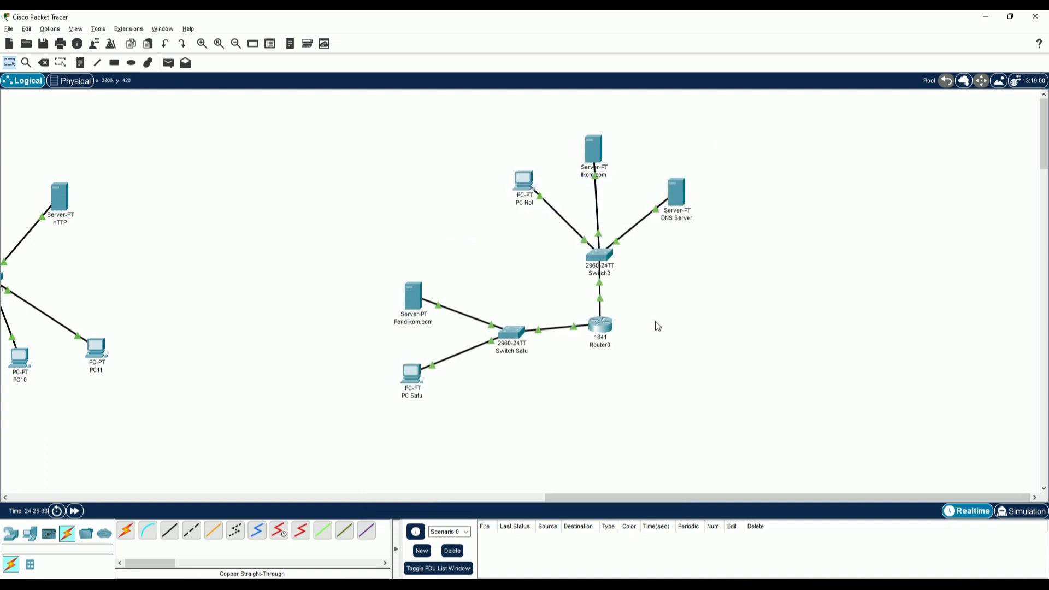